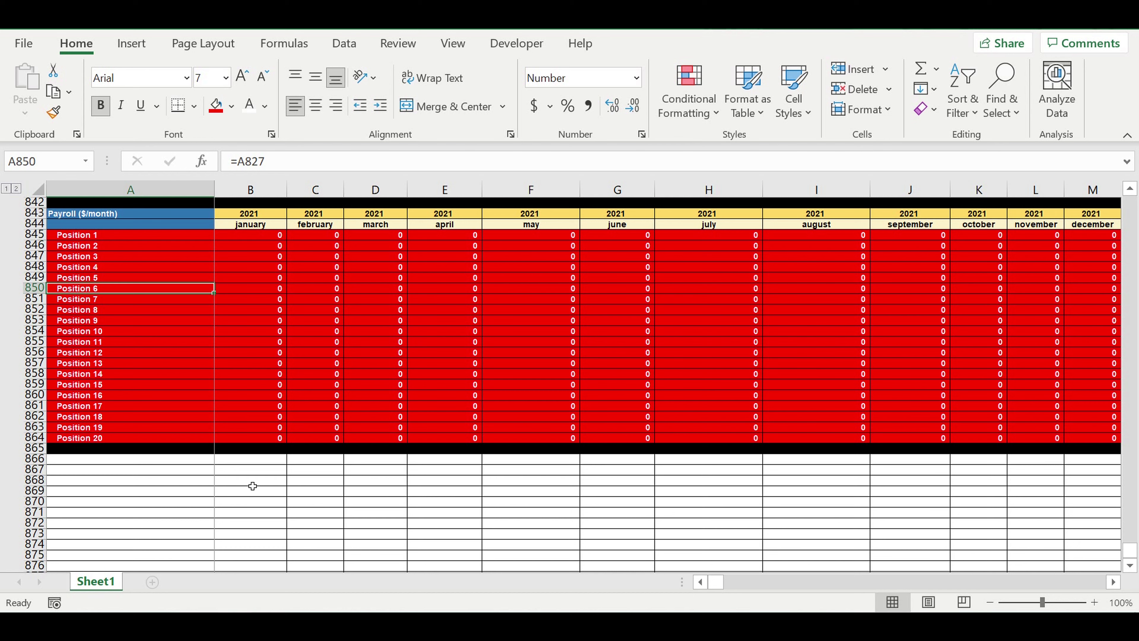
Type the title Loan in A866 and fill it bright green.
click(254, 492)
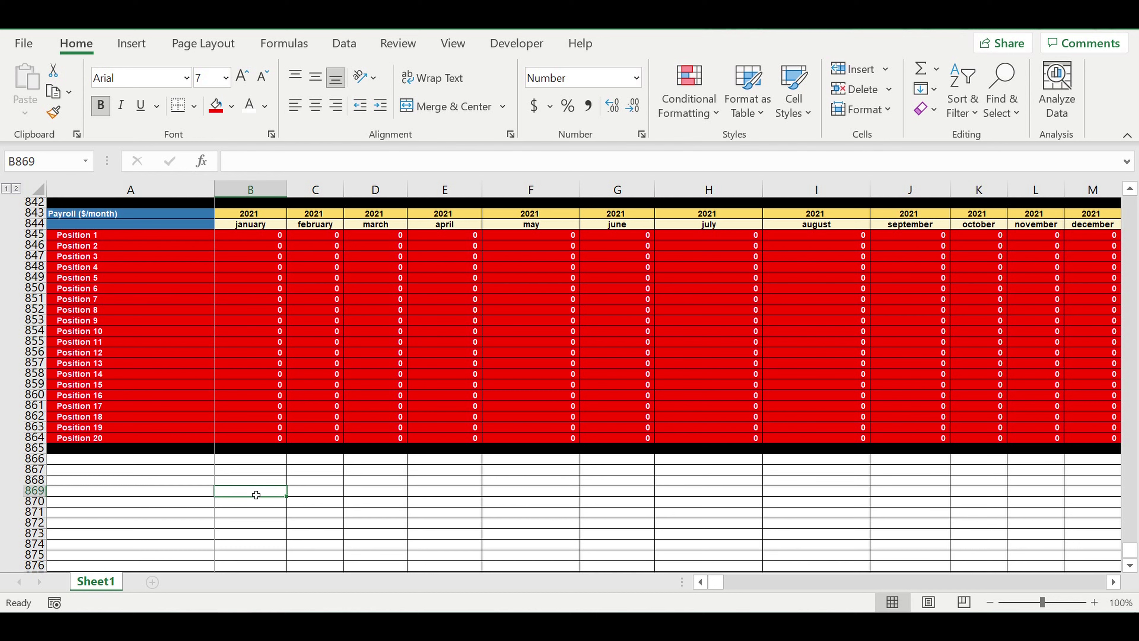
click(184, 460)
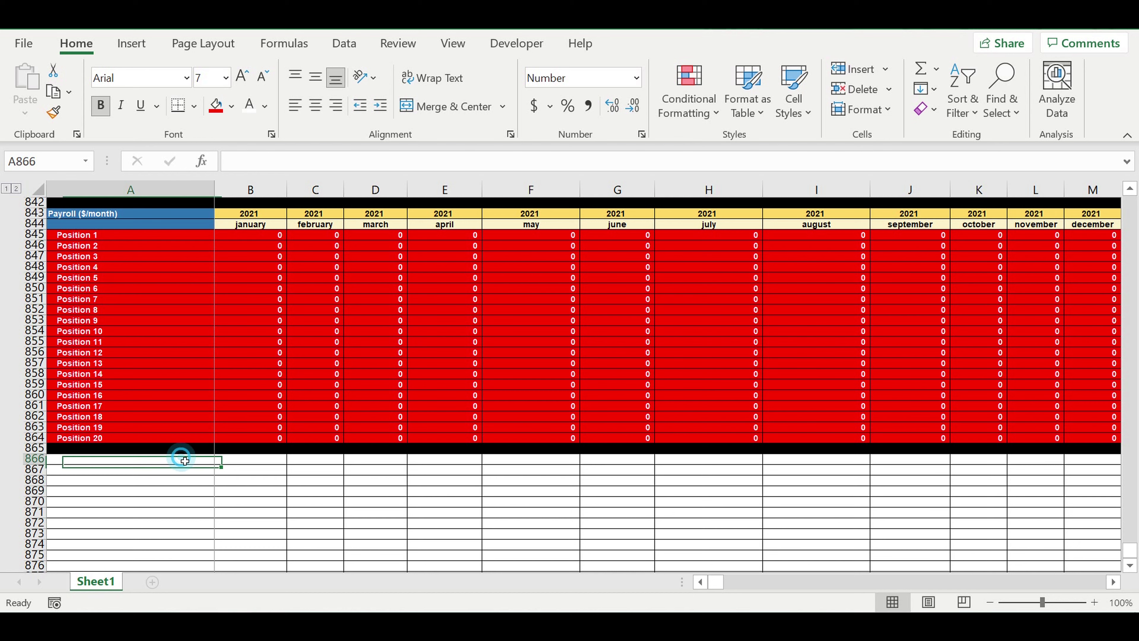
text(Loan)
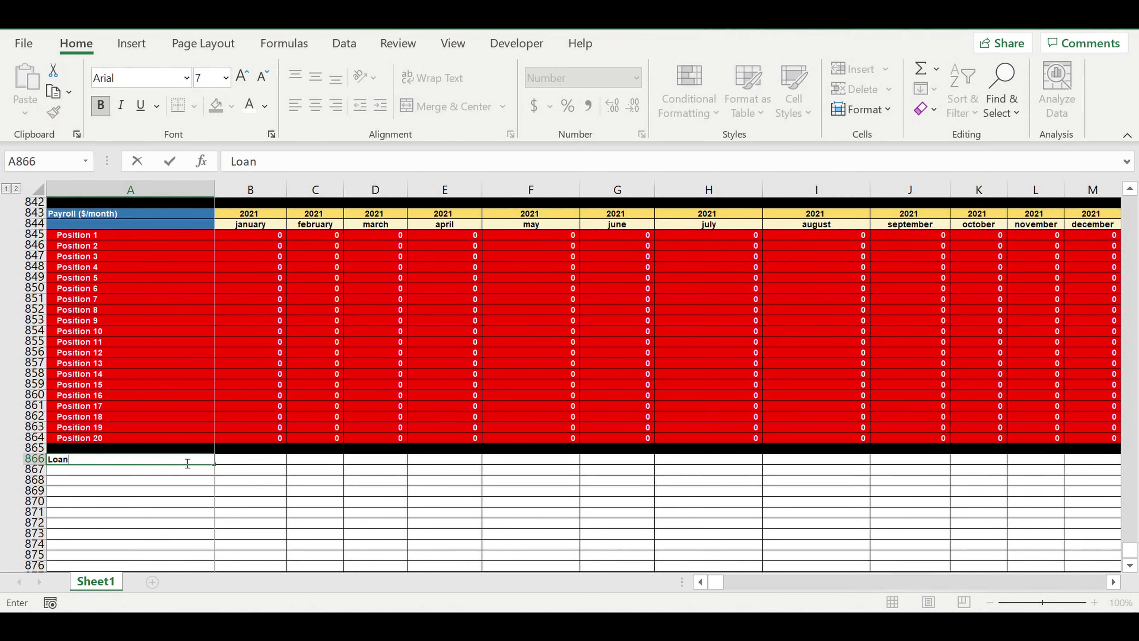
key(Return)
click(185, 461)
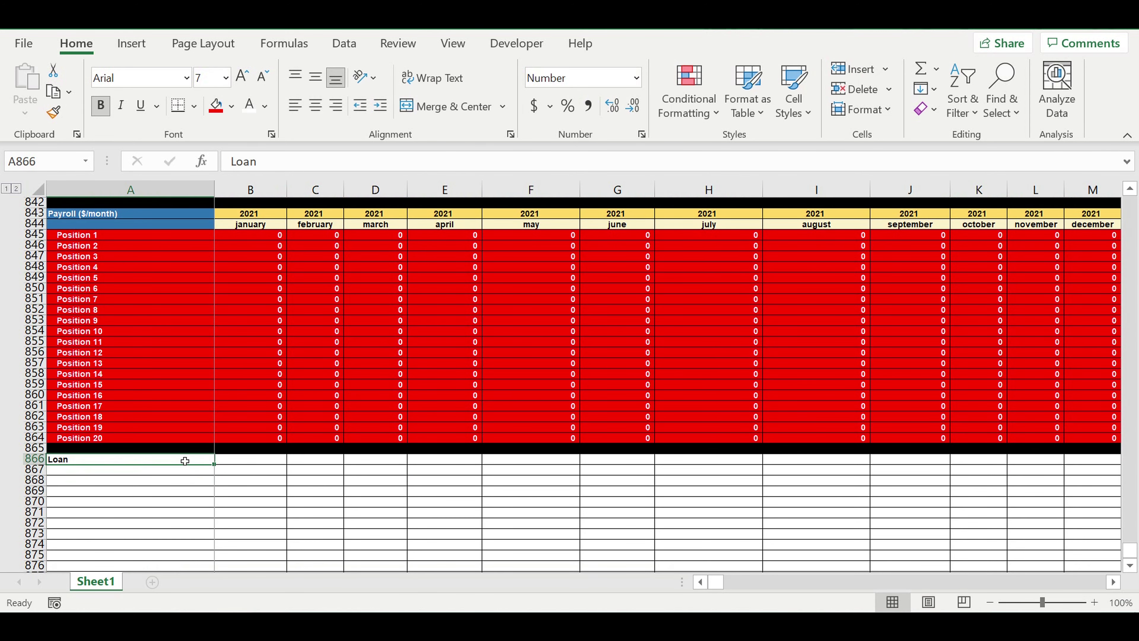
click(232, 109)
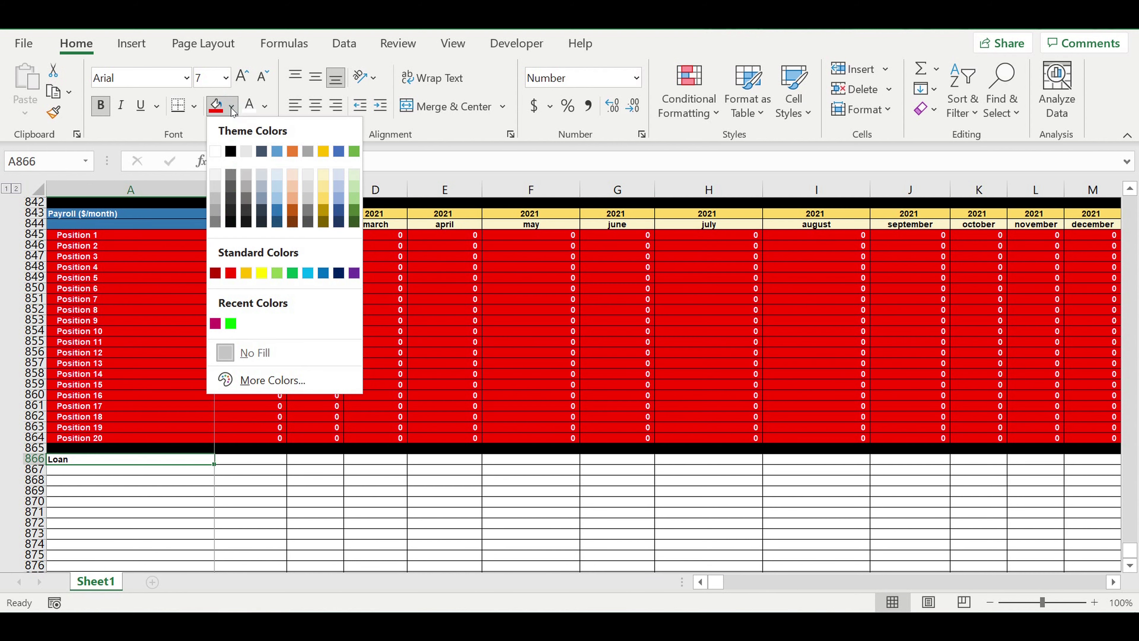
click(230, 324)
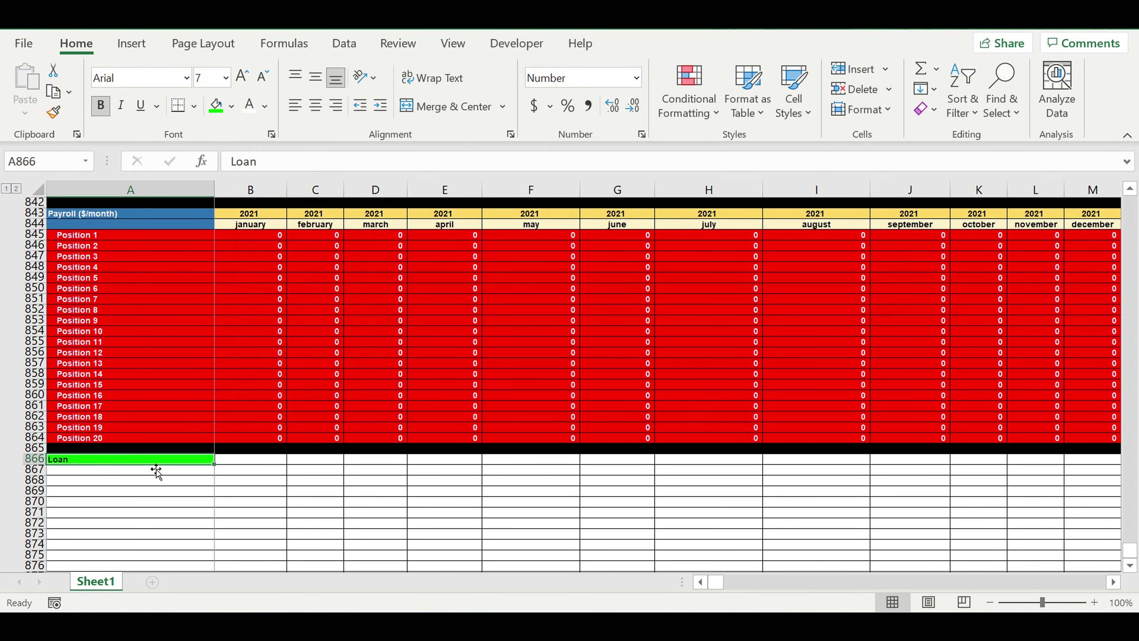
Add the column headers Parameter in A867 and value in B867.
click(136, 475)
text(Parameter)
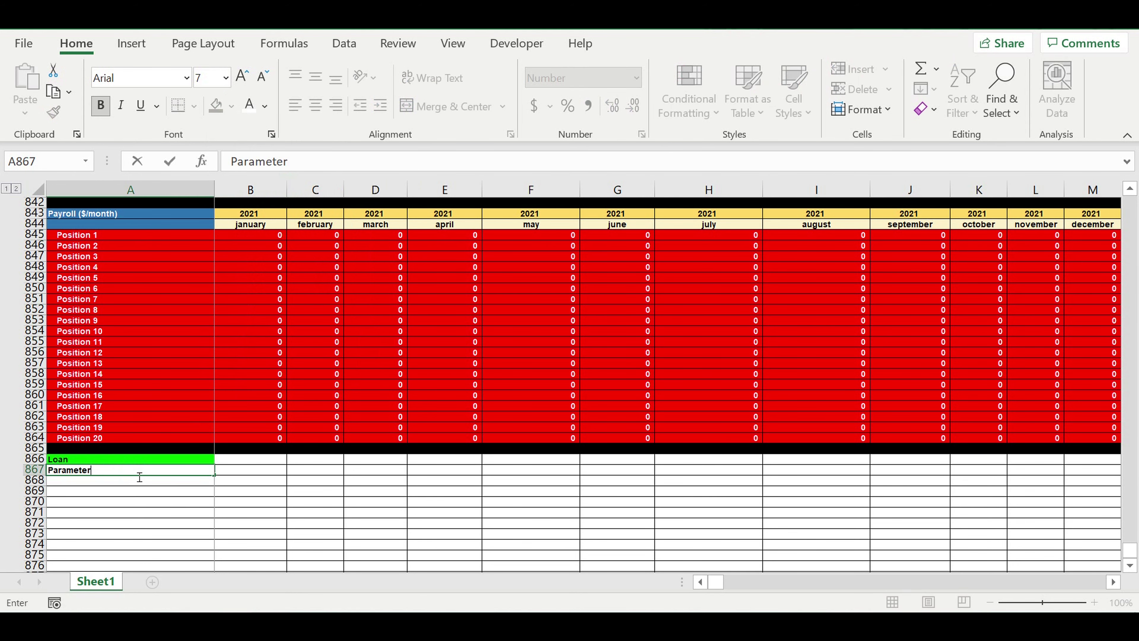
key(Tab)
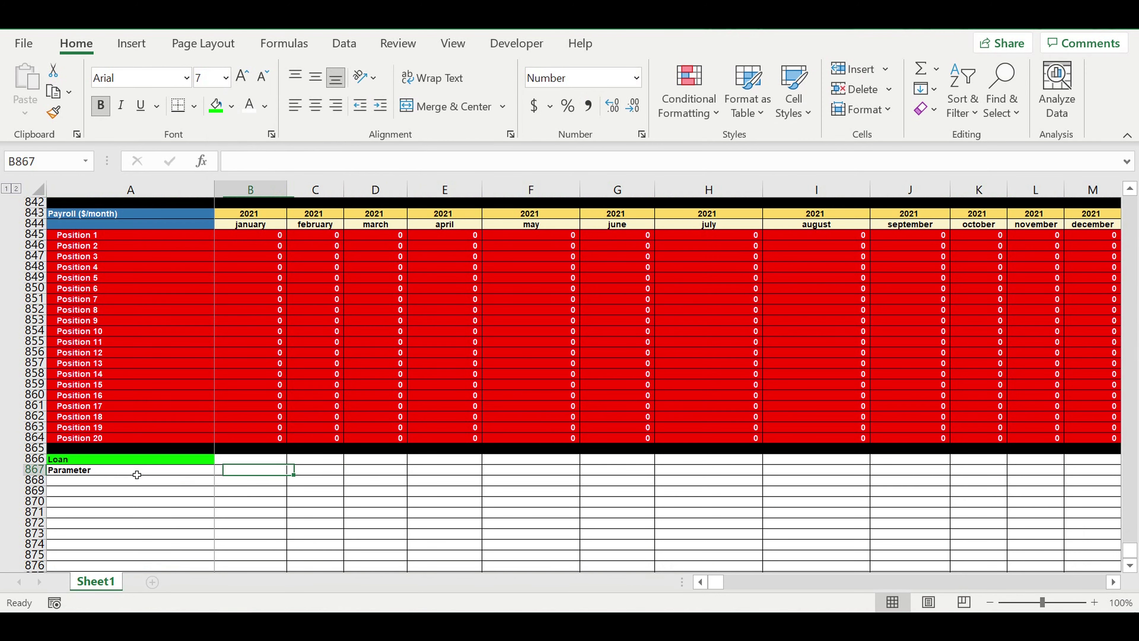
text(v)
text(alue)
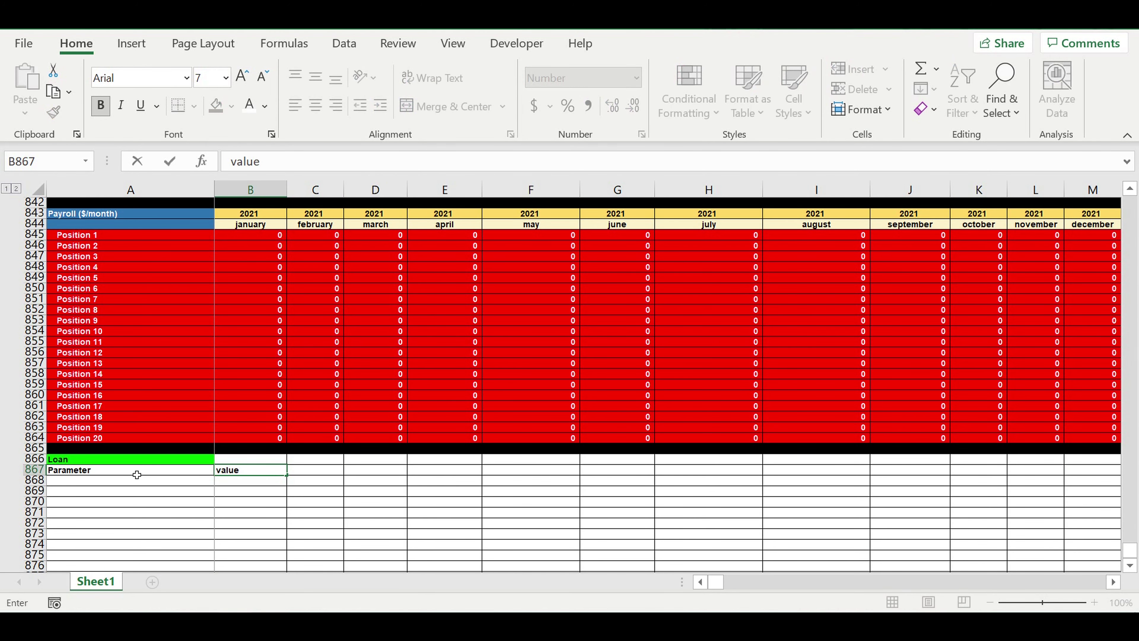
click(254, 503)
drag(231, 460, 204, 470)
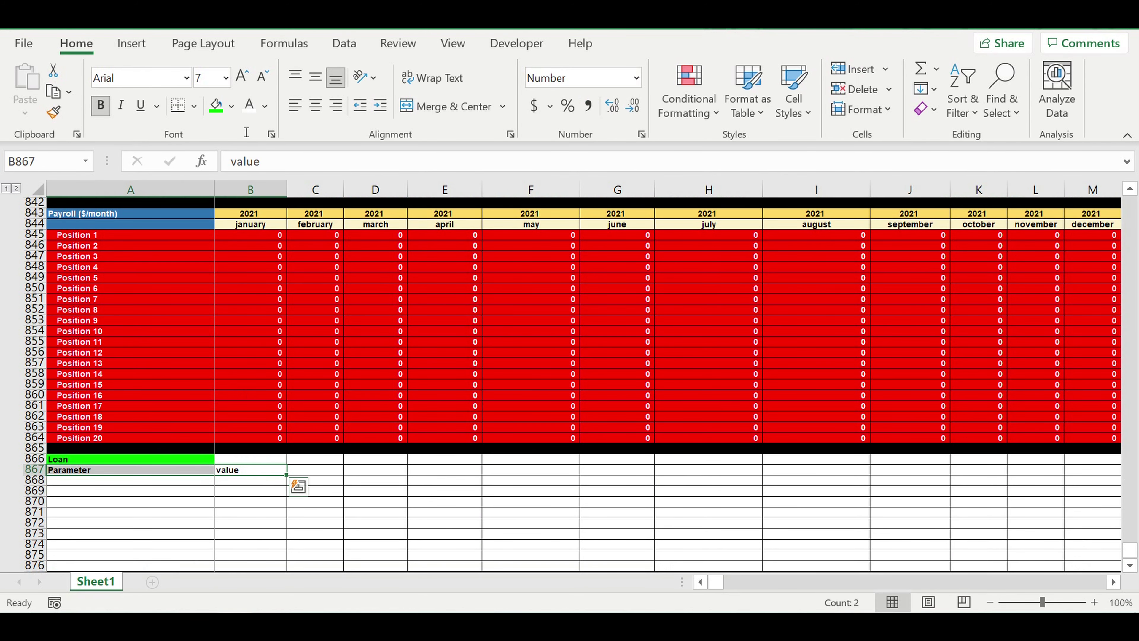
Fill A867:B867 light blue-grey instead of gold and centre the header text.
click(232, 106)
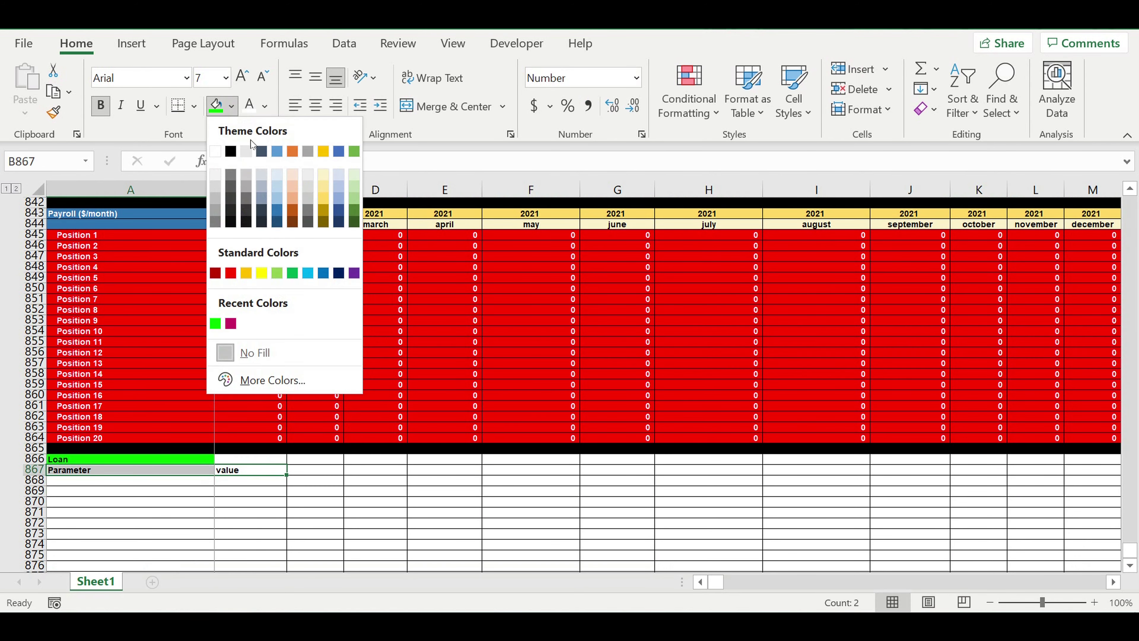
click(325, 200)
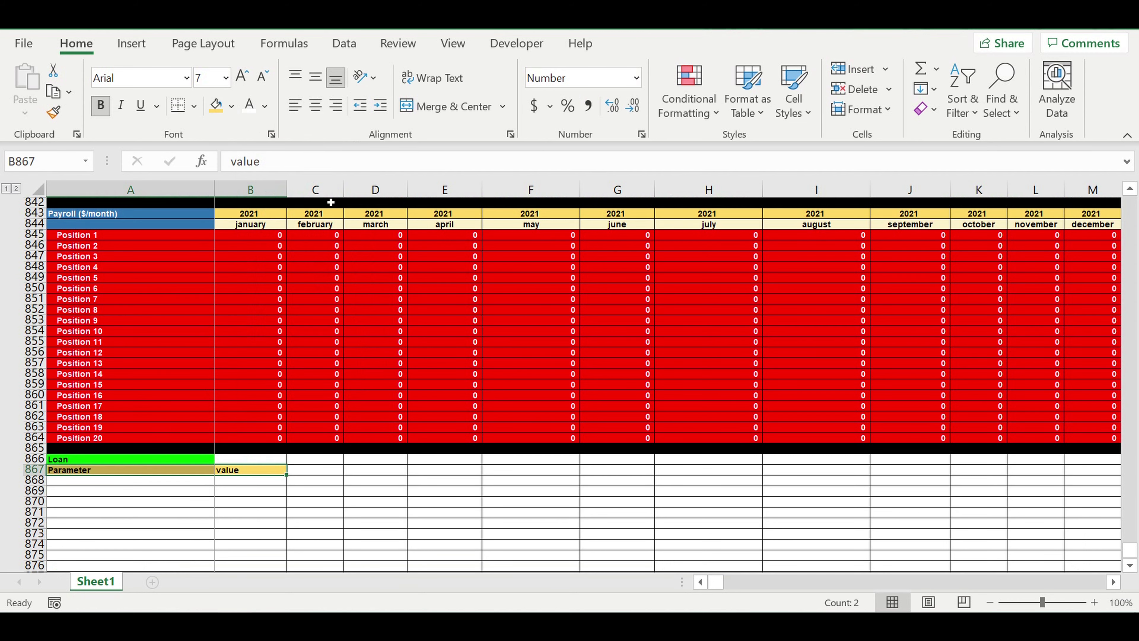
click(232, 106)
click(339, 173)
click(315, 107)
click(430, 491)
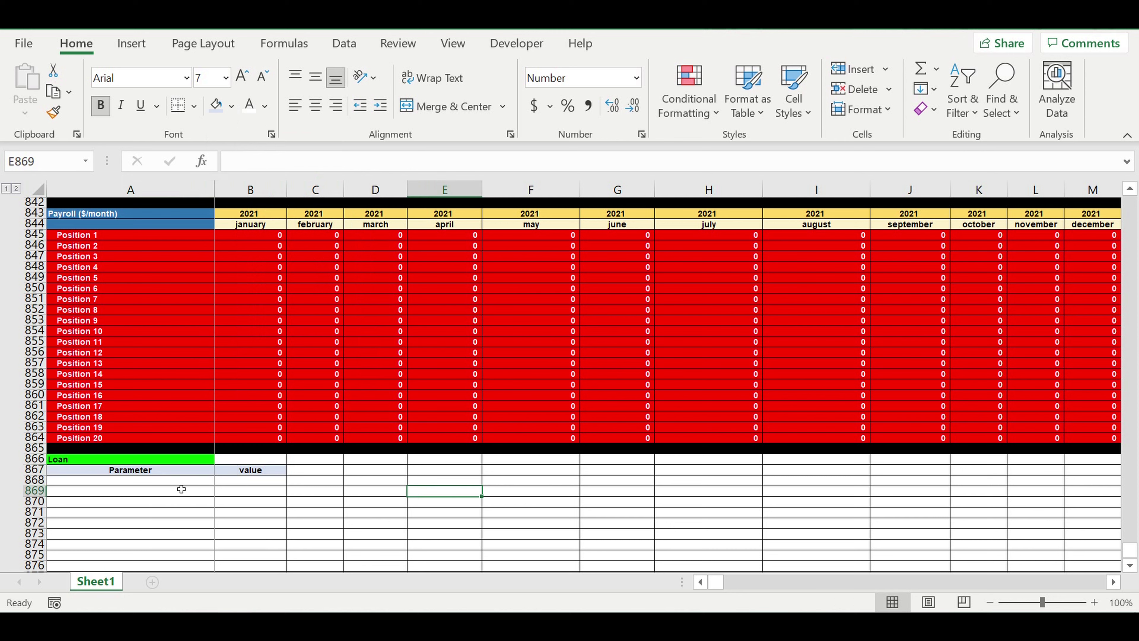
click(175, 485)
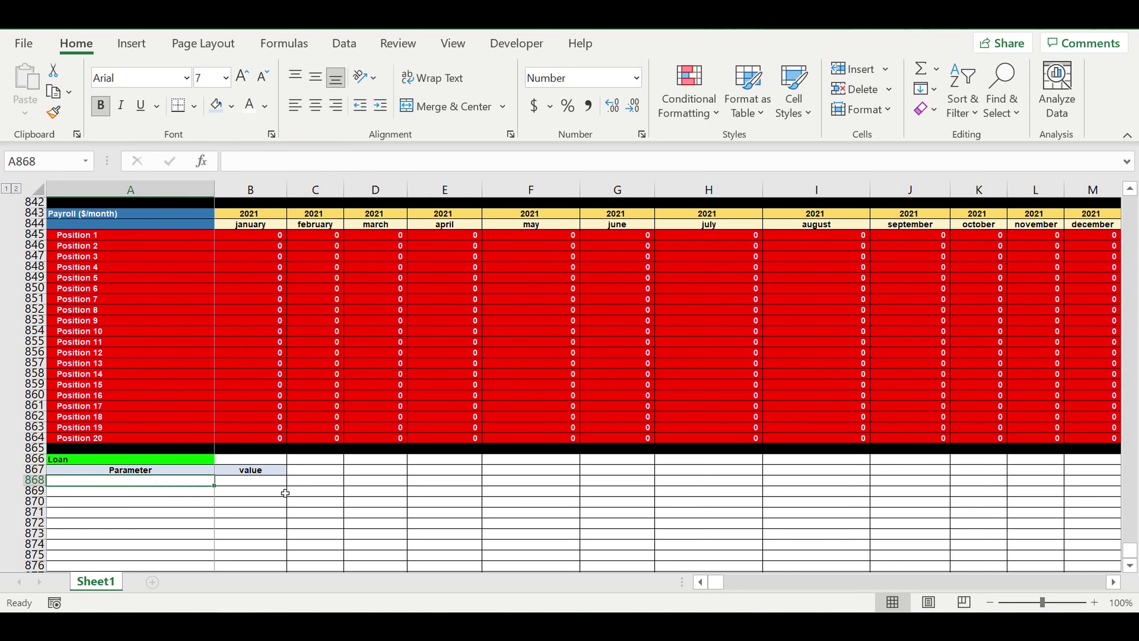
Enter the labels Year, Month, Amount ($) and % in A868:A871.
text(Year)
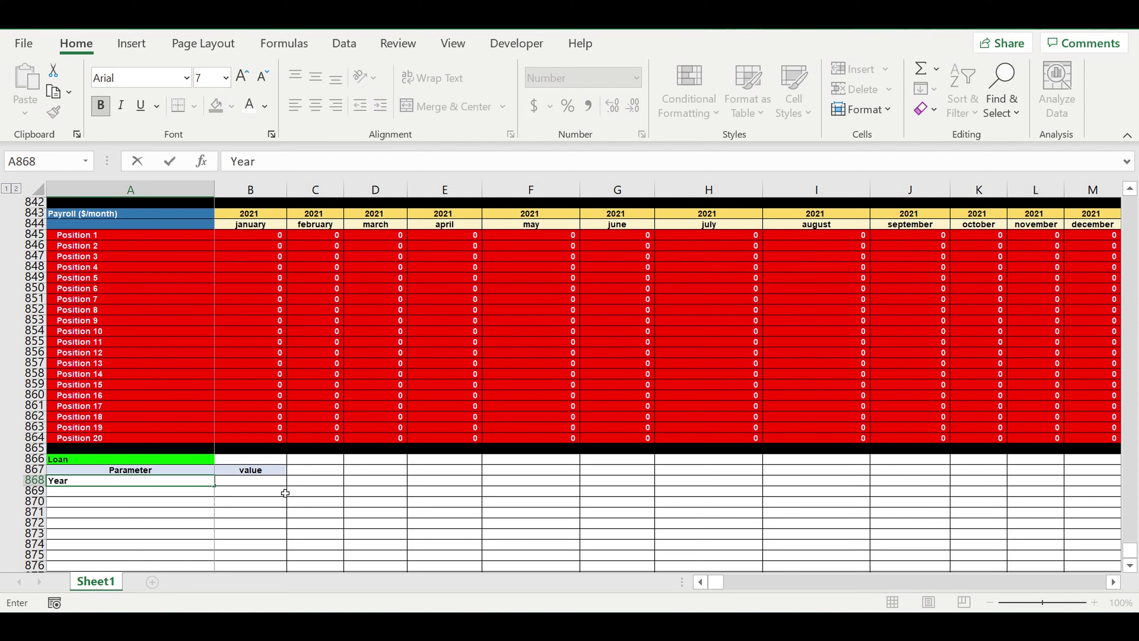
key(Return)
text(Month)
key(Return)
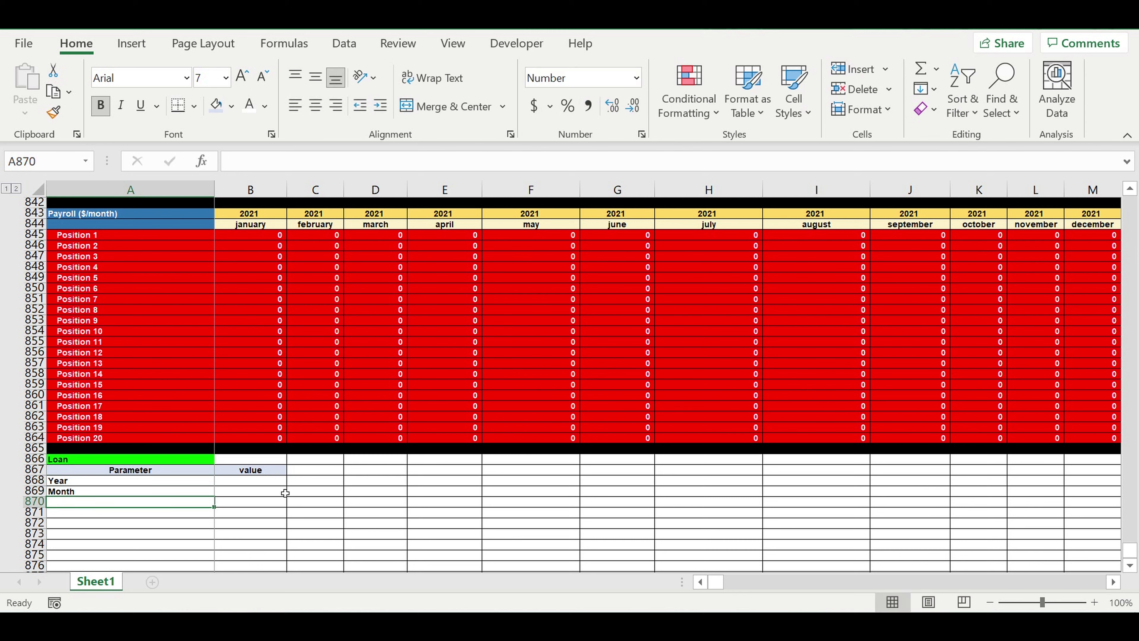
text(Amount )
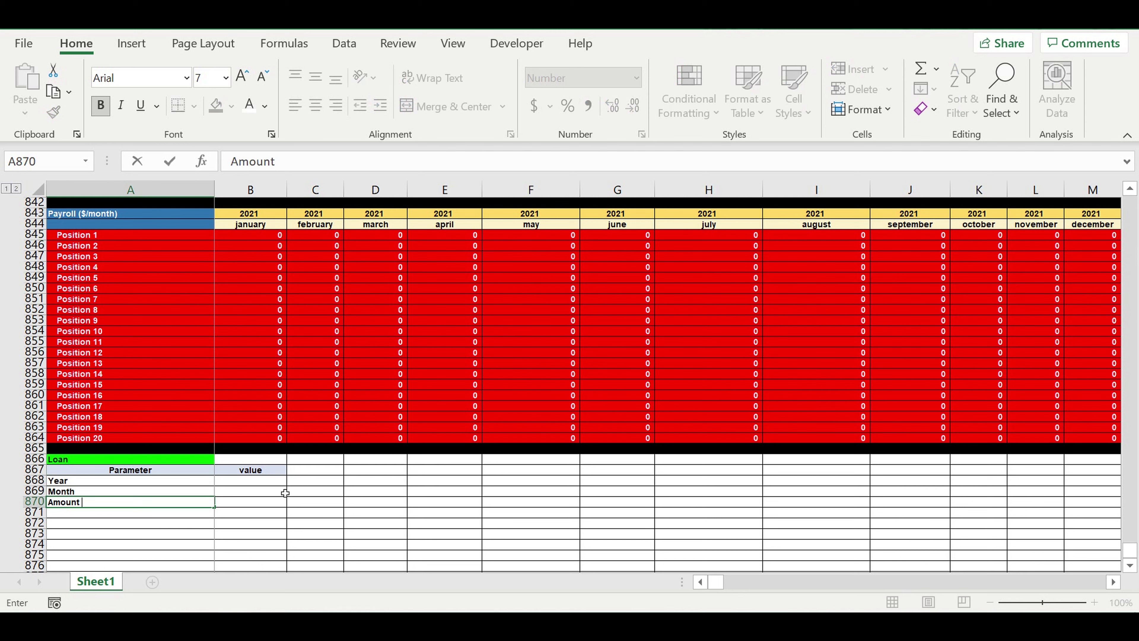
text(($))
key(Return)
text(%)
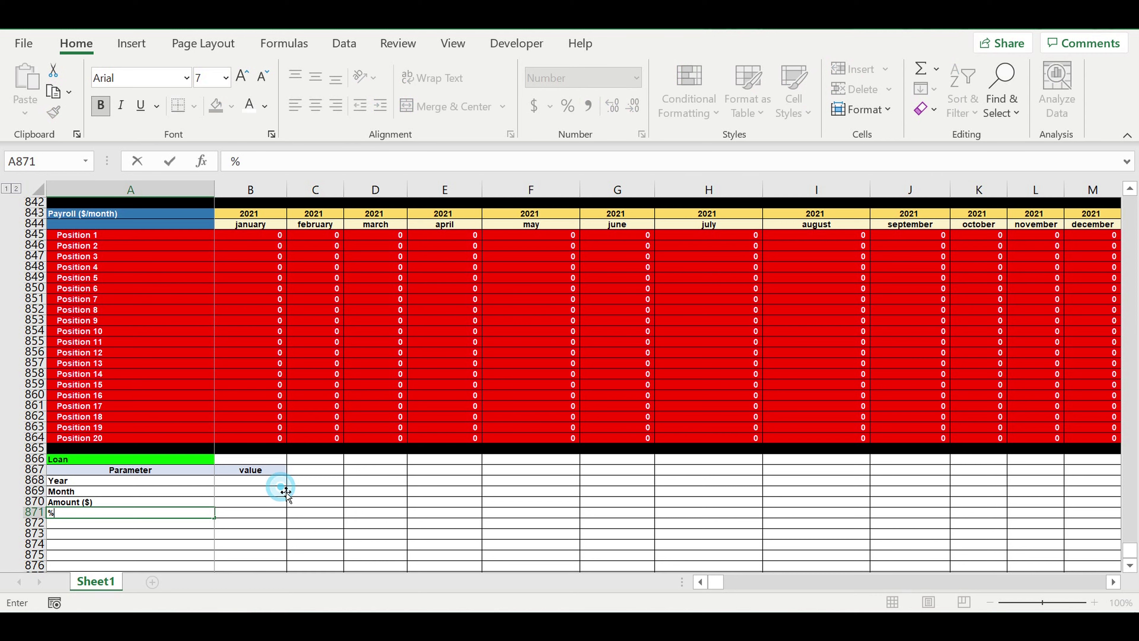
click(283, 491)
Enter Term (month) in A872 and Grace period (principle) (month) in A873.
scroll(216, 510, down, 1)
scroll(215, 511, down, 1)
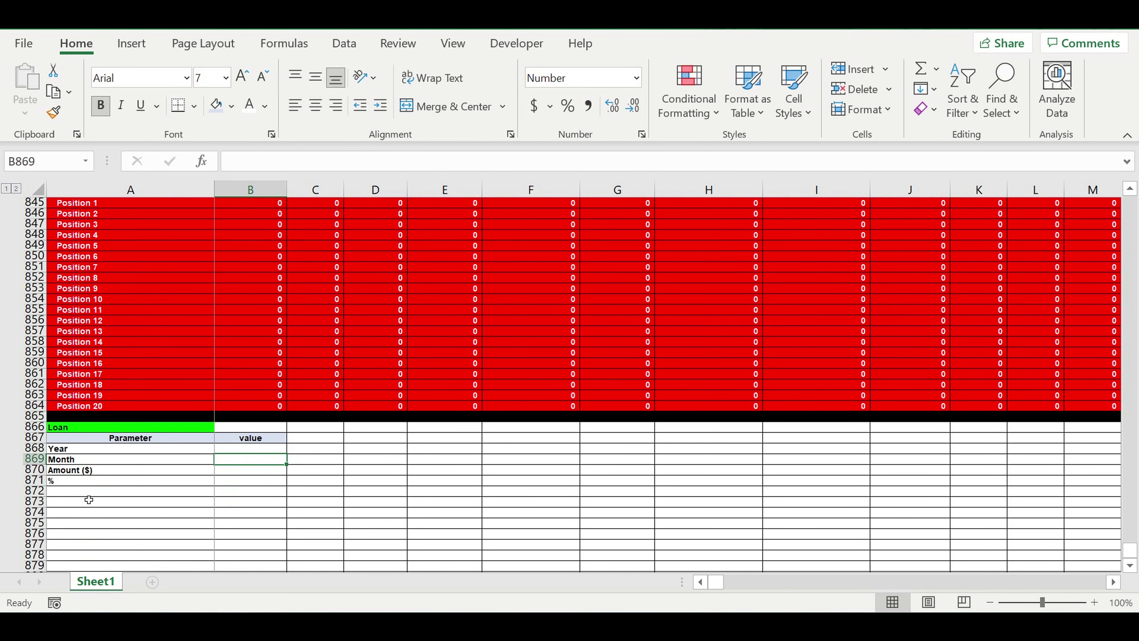
click(74, 496)
text(Term (month)
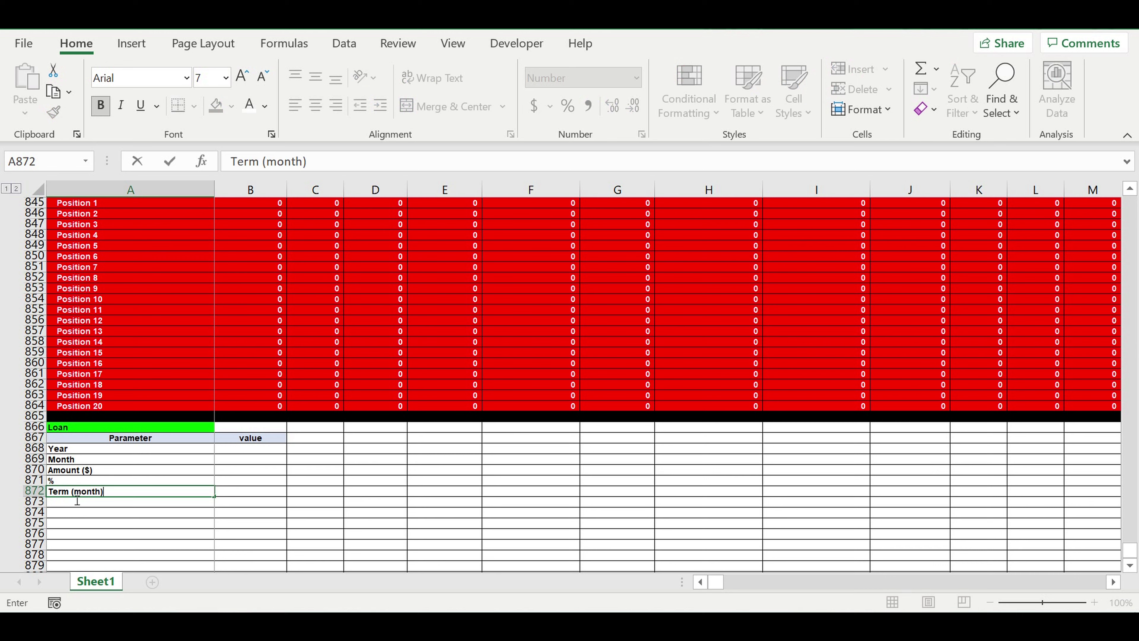
key(Return)
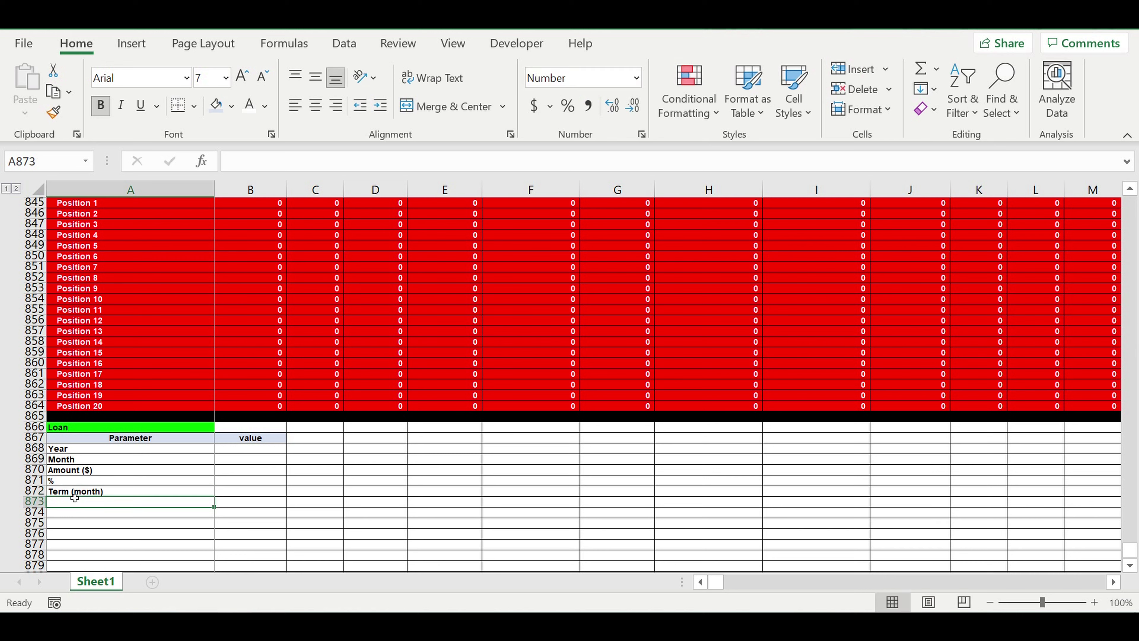
text(Grac)
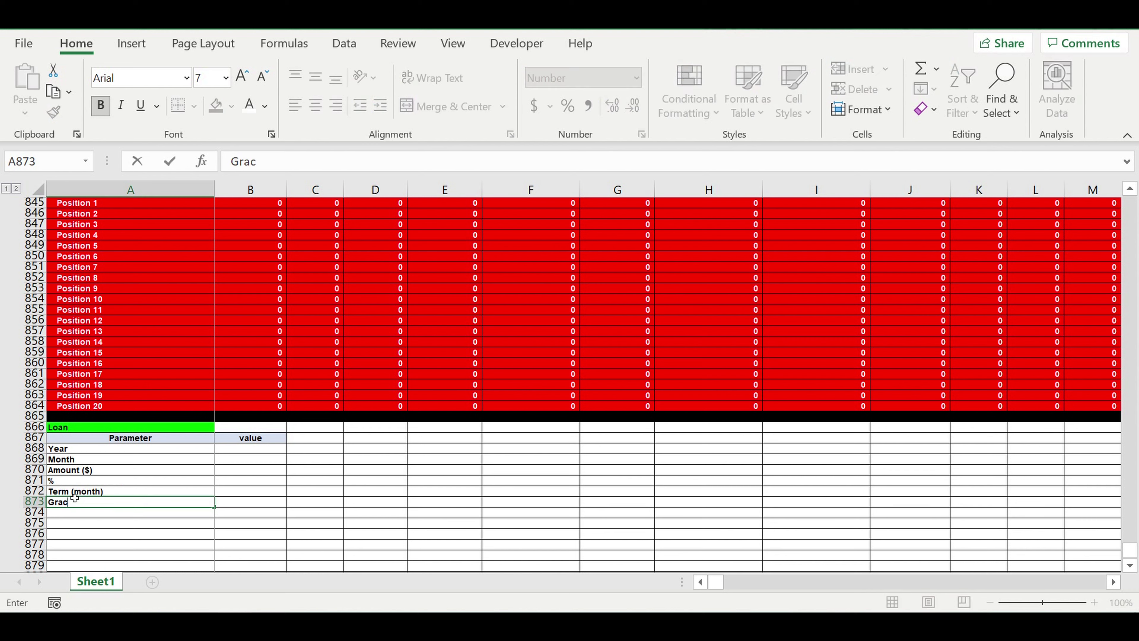
text(e perio)
text(d ()
text(%)
key(BackSpace)
text(pri)
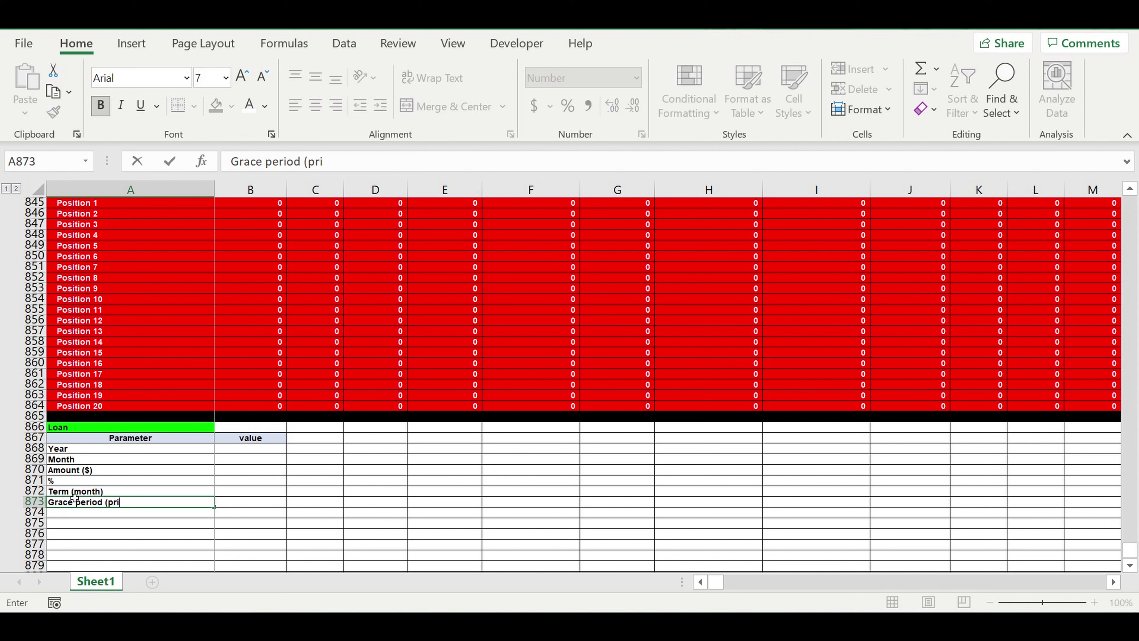
text(nci)
text(ple) ()
text(month)
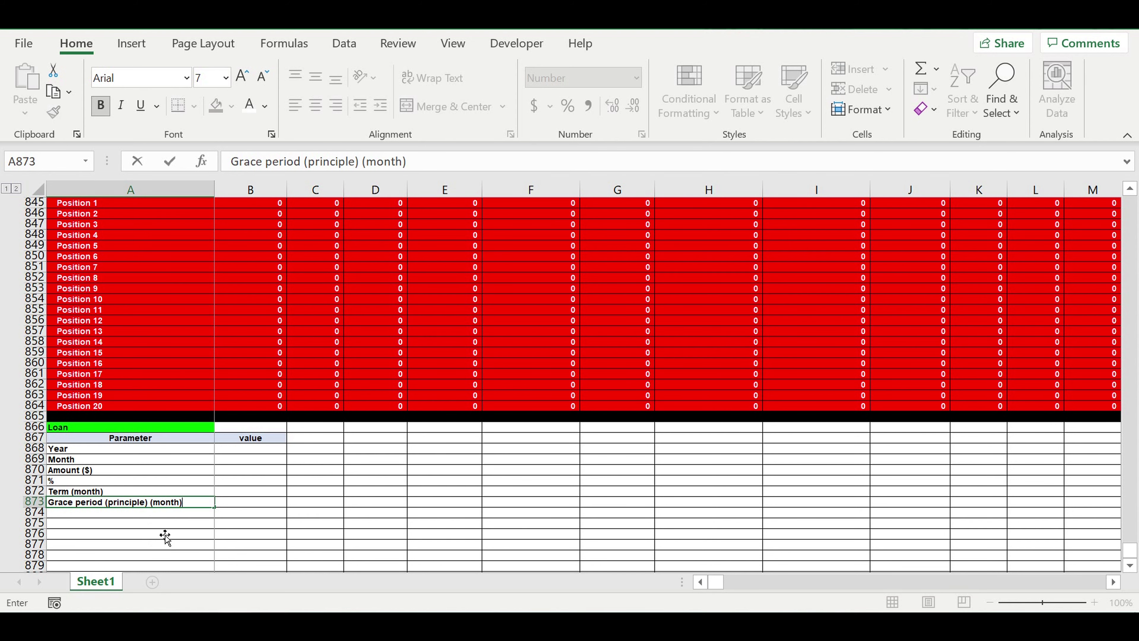
key(Return)
click(158, 503)
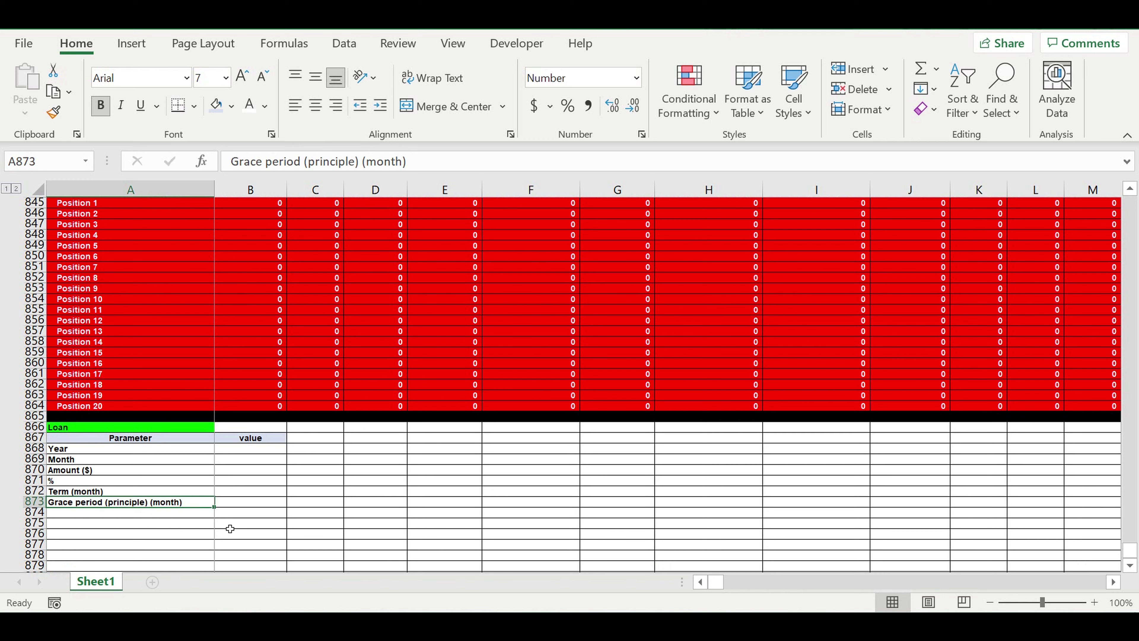
Copy the grace period label into A874 and change it to Grace period (%) (month).
drag(213, 508, 217, 521)
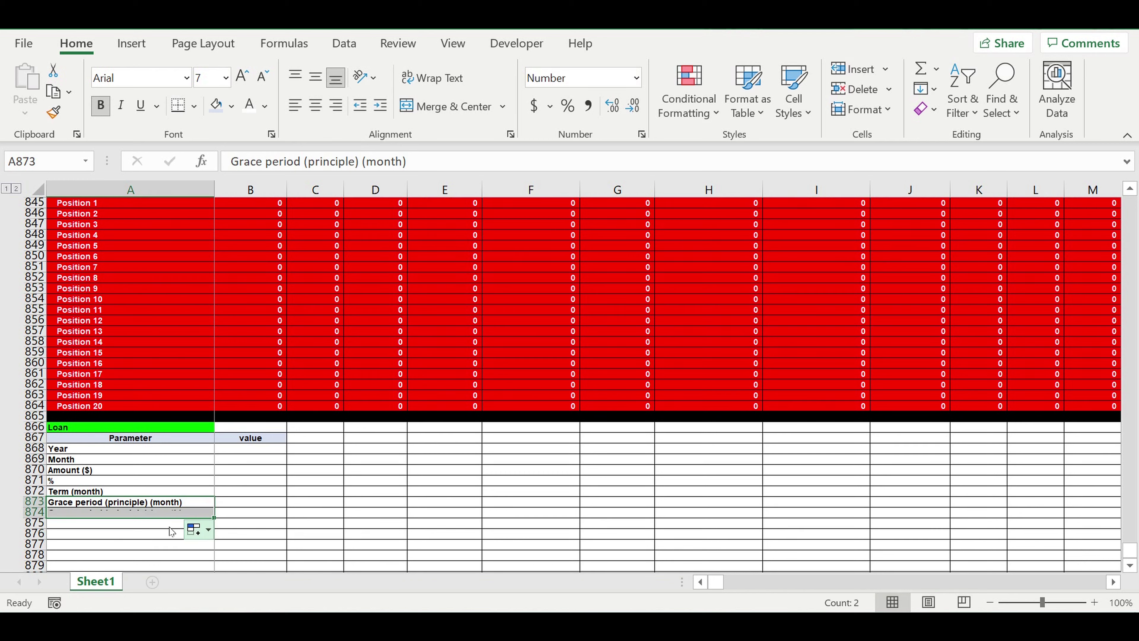
click(87, 535)
click(85, 514)
double_click(134, 513)
double_click(116, 515)
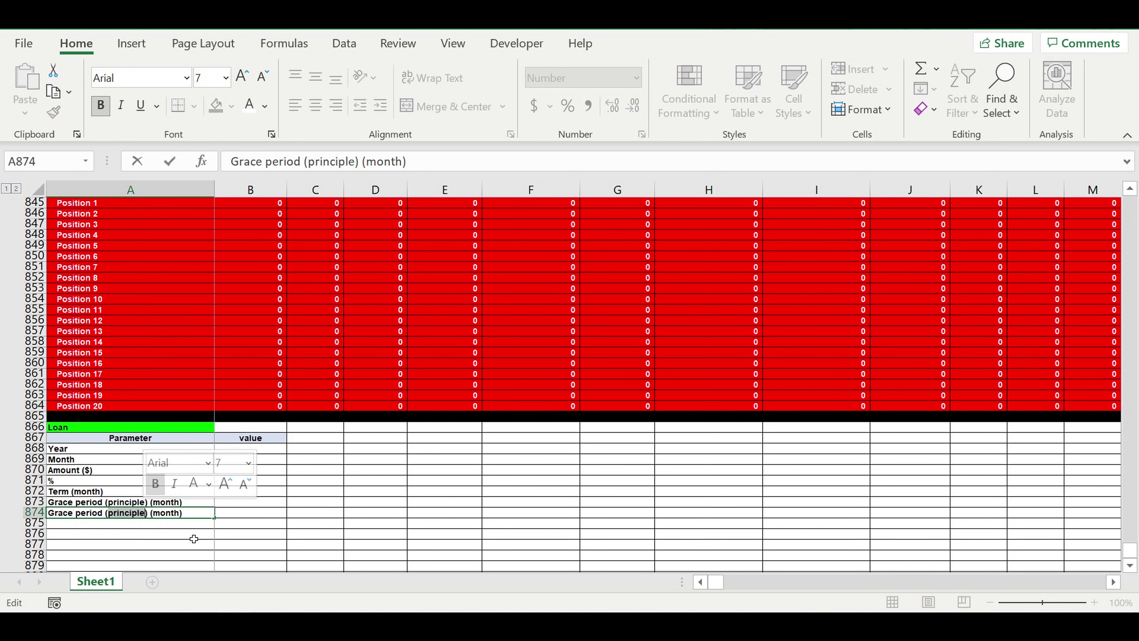
text(%)
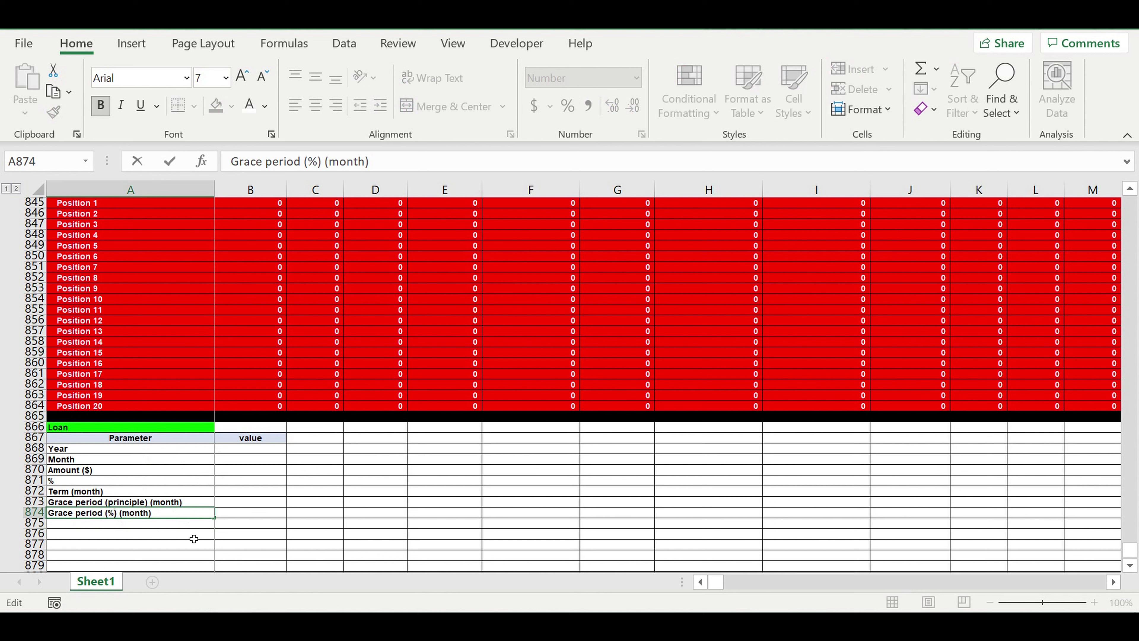
click(176, 462)
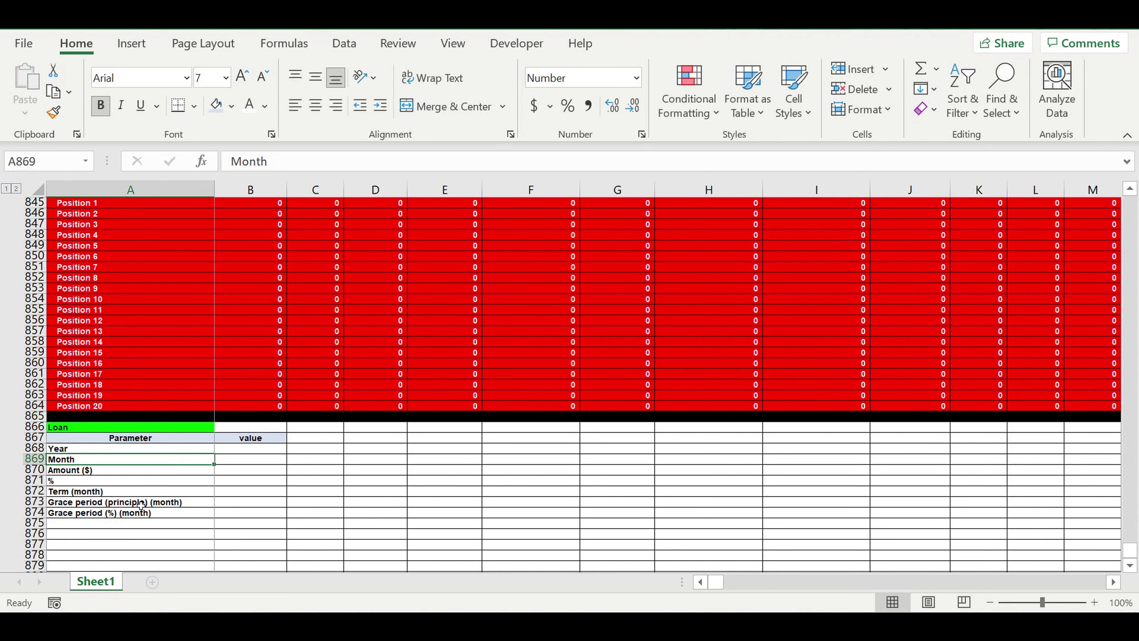
Increase the indent of all parameter labels in column A.
drag(82, 450, 81, 557)
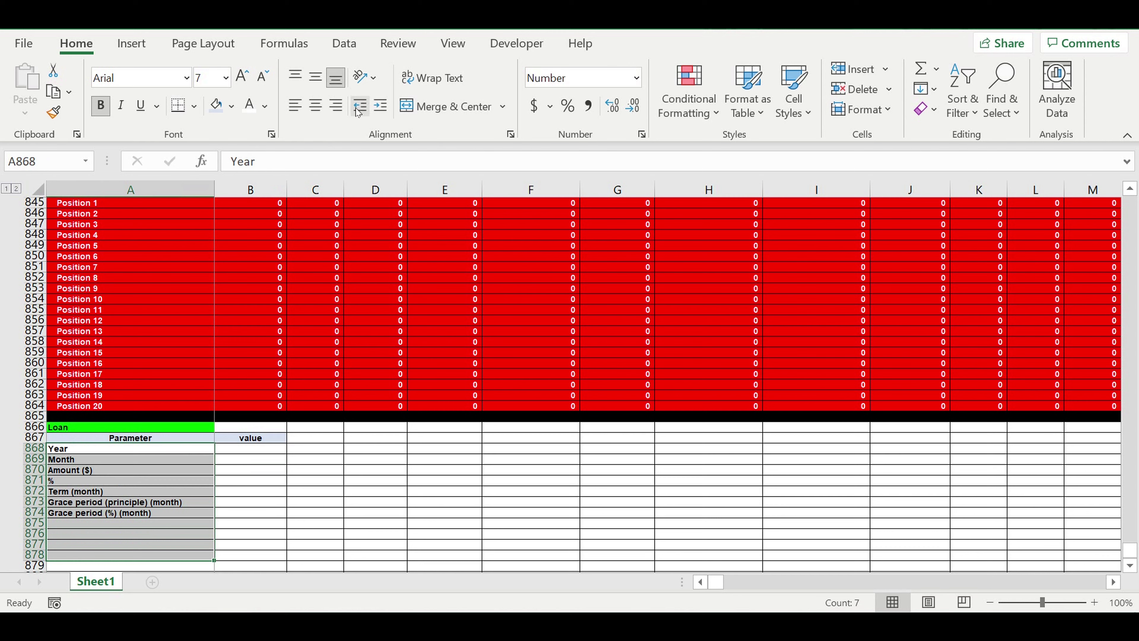
click(380, 107)
click(420, 446)
click(253, 448)
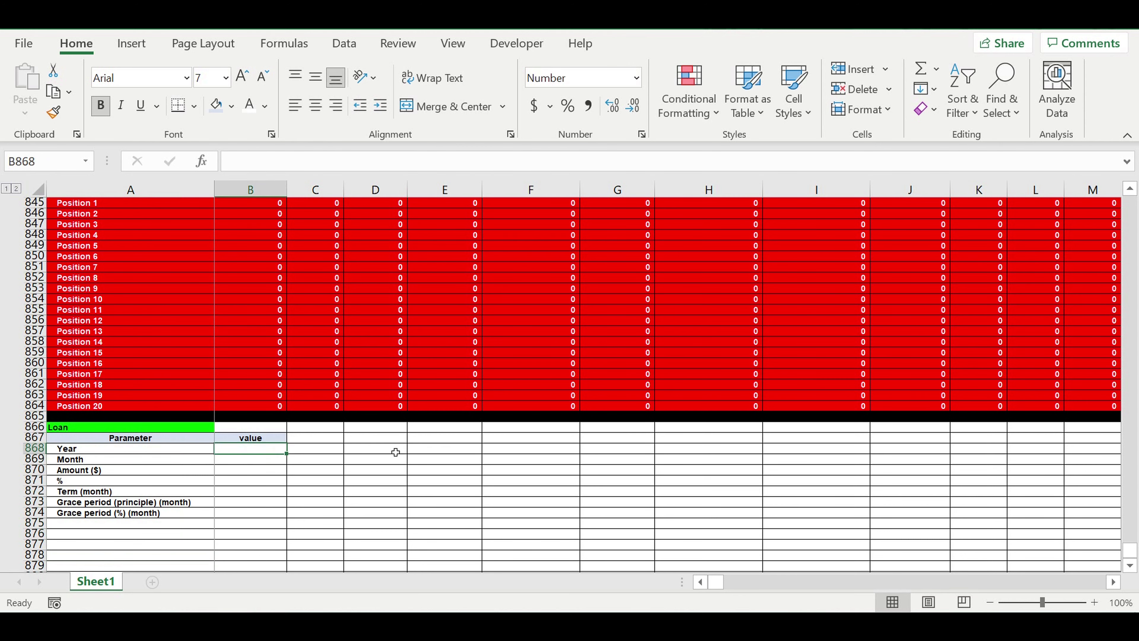
Add a List data validation to B868 sourced from the years in A2:A11 (2021–2030).
click(344, 43)
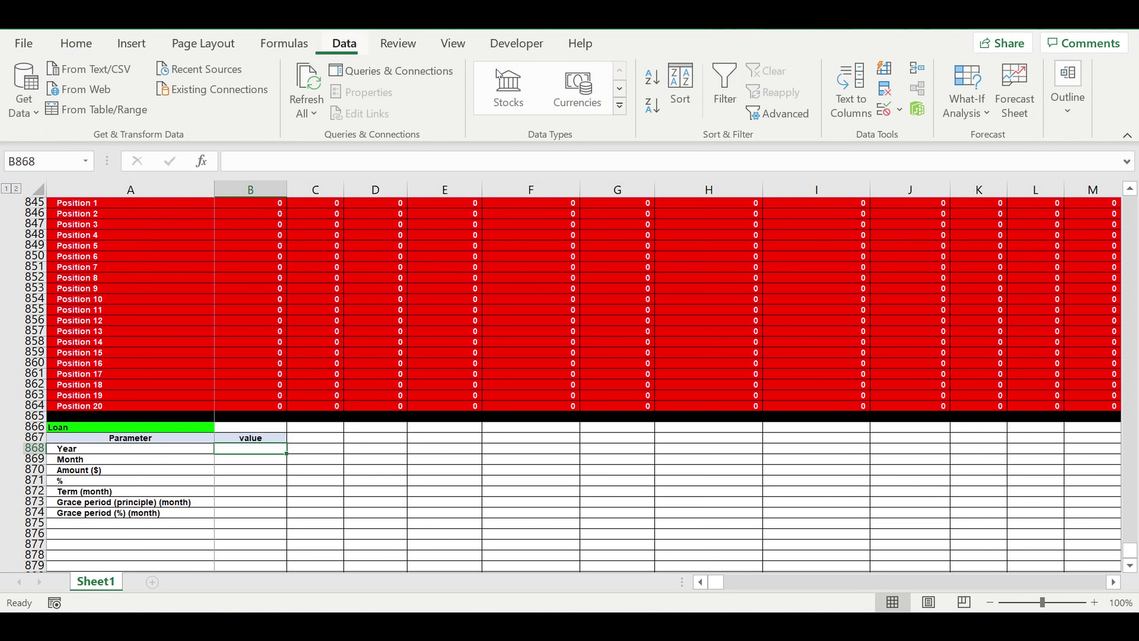
click(881, 111)
click(518, 209)
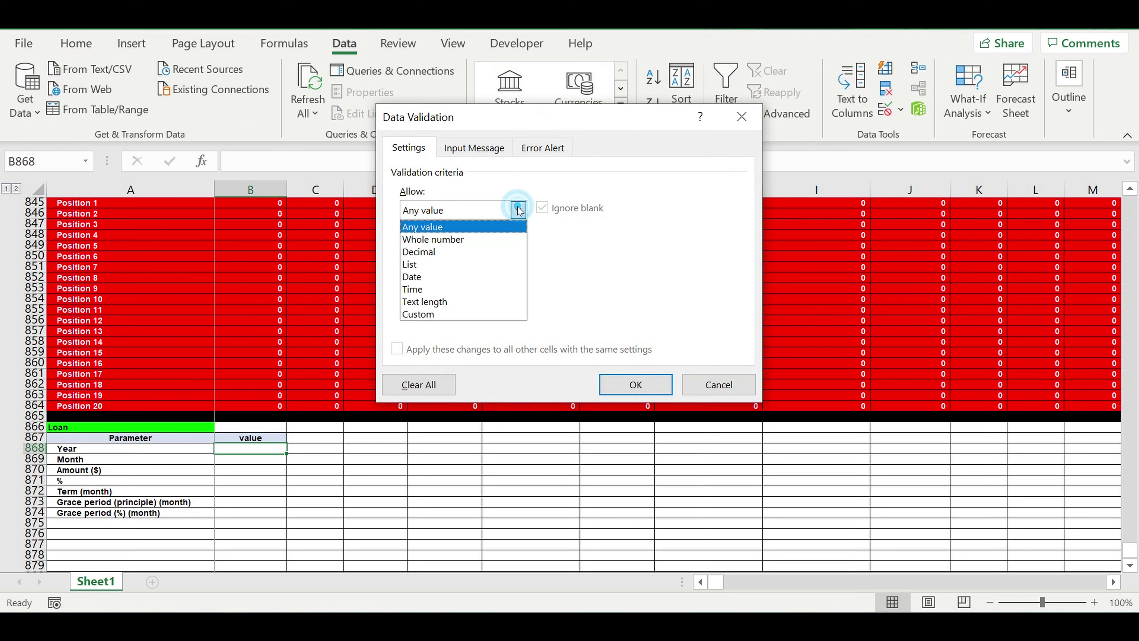
click(424, 265)
click(640, 286)
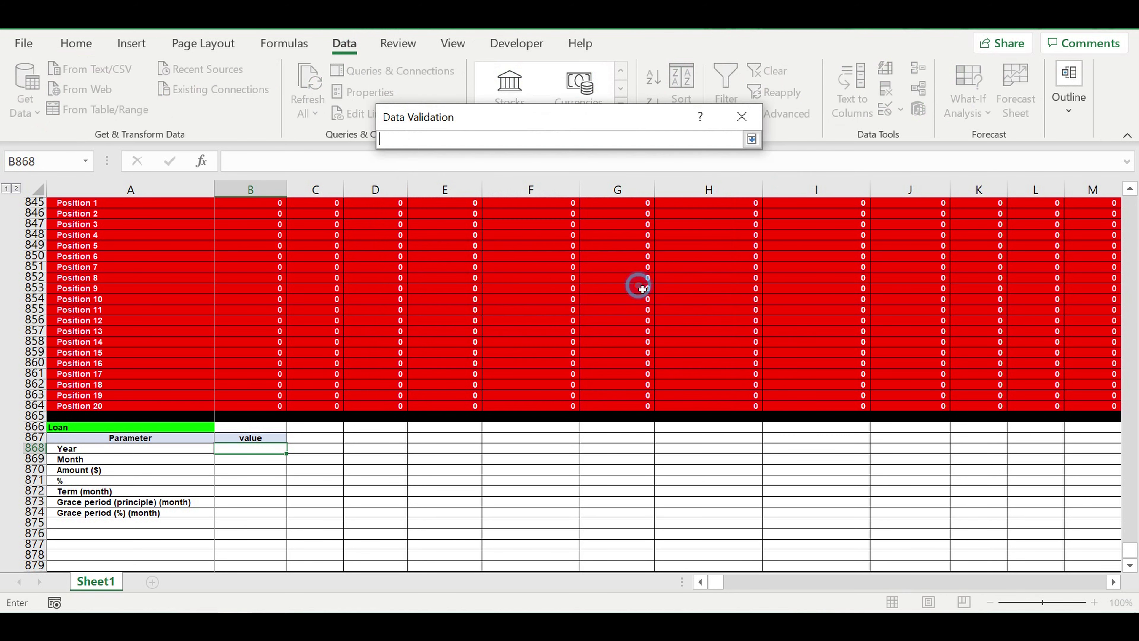
click(1130, 547)
drag(1134, 496, 1108, 139)
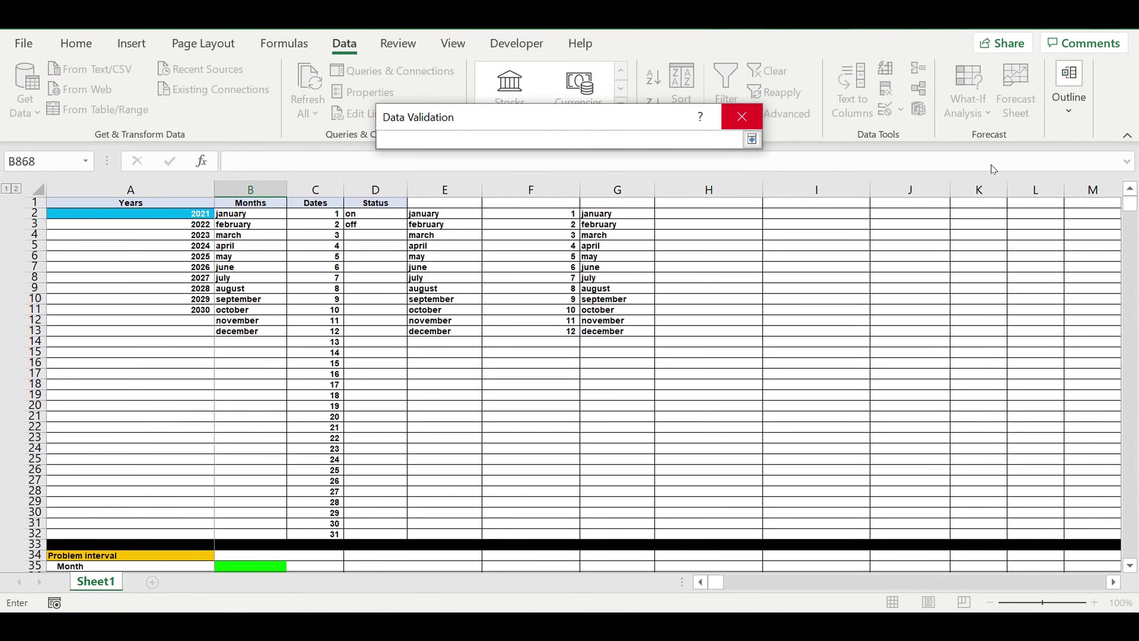
drag(161, 215, 160, 317)
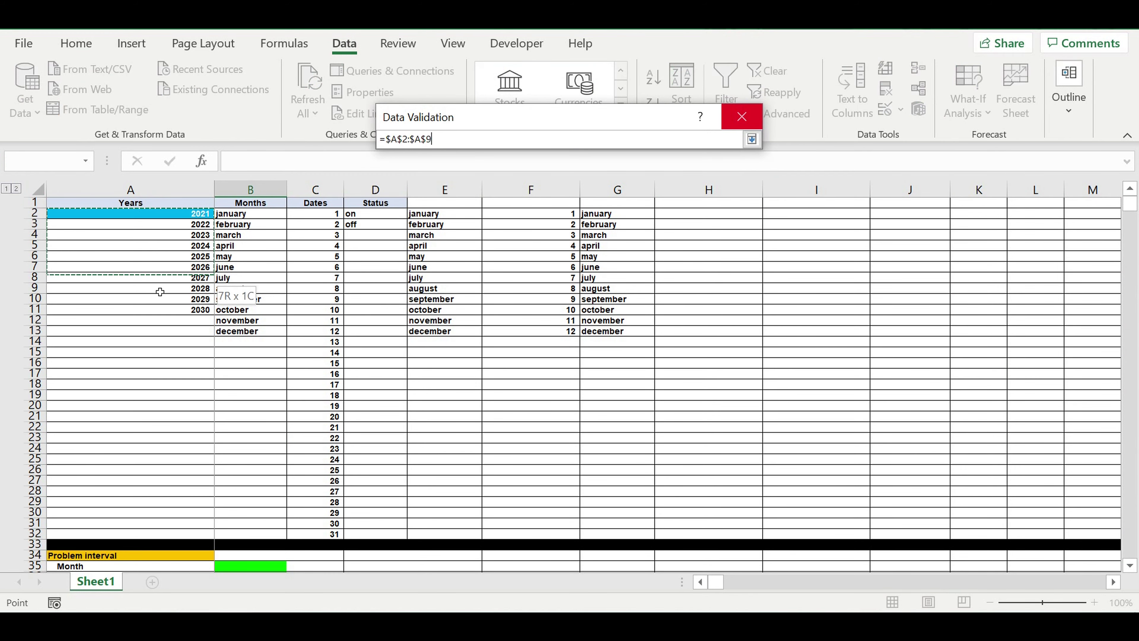
key(Return)
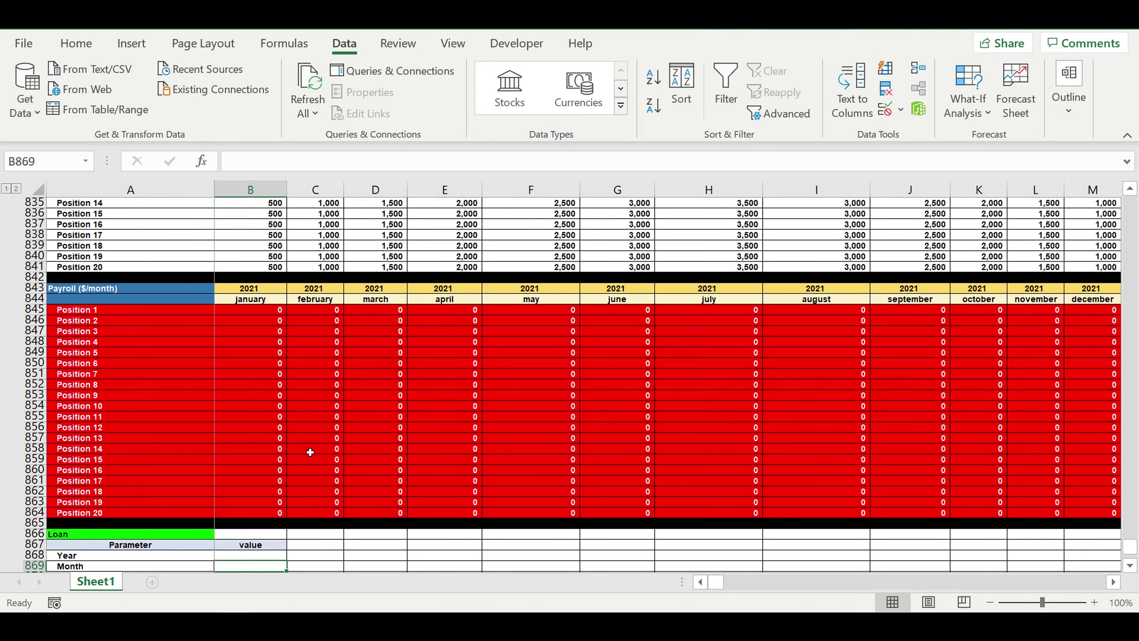
Pick 2021 from B868's year dropdown.
click(263, 557)
scroll(263, 558, down, 3)
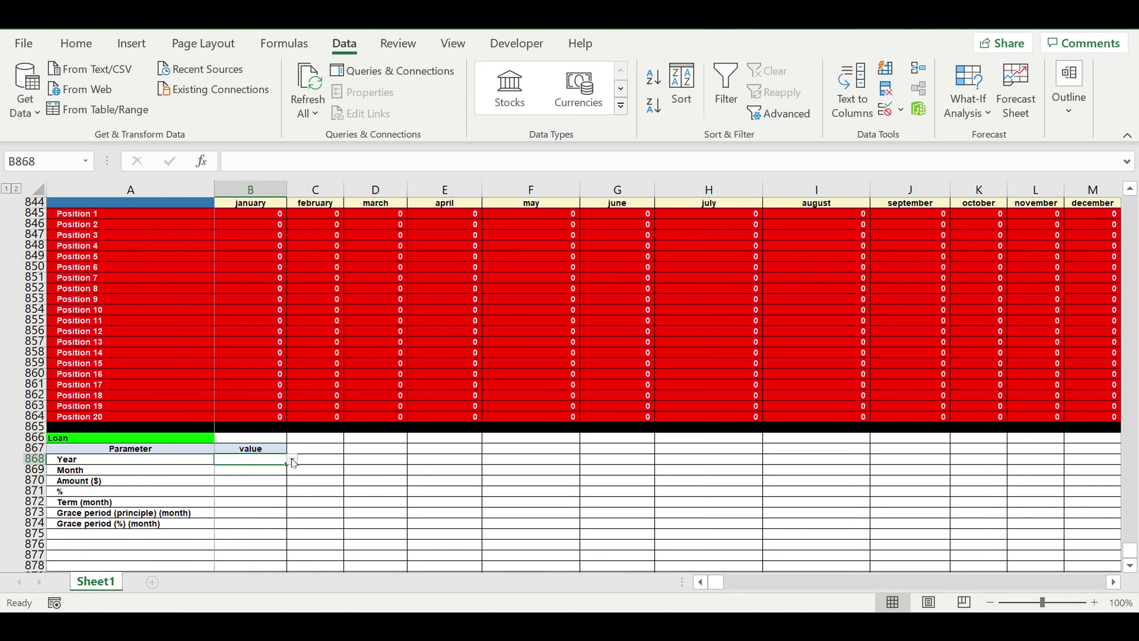
click(293, 459)
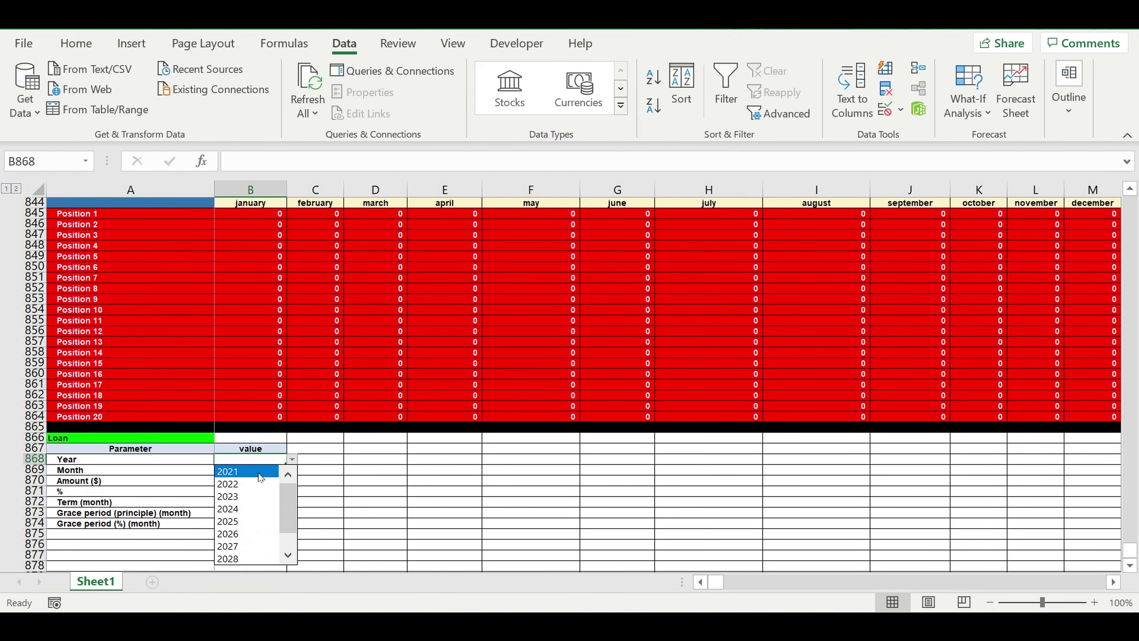
click(260, 472)
Format the year cell without a thousands separator.
right_click(261, 464)
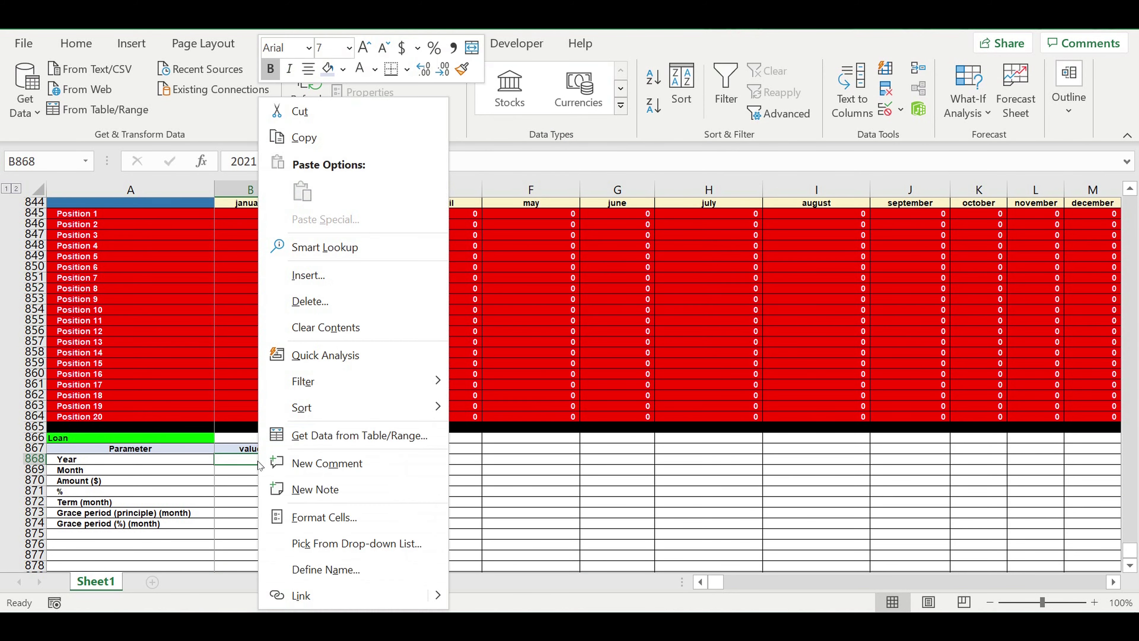
click(299, 511)
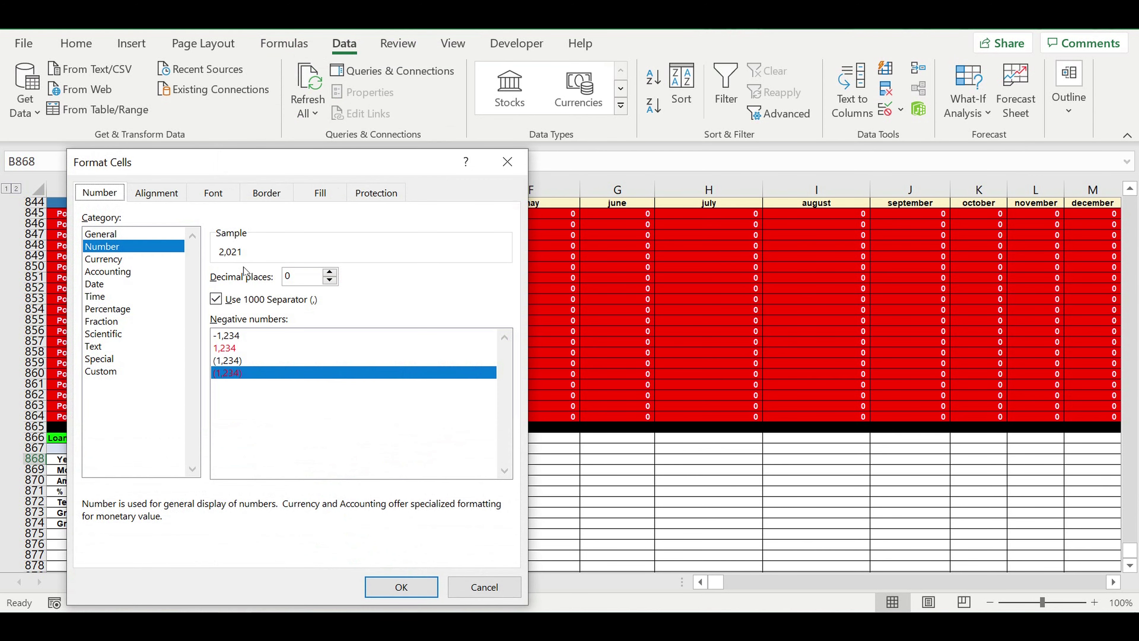
click(216, 298)
click(401, 587)
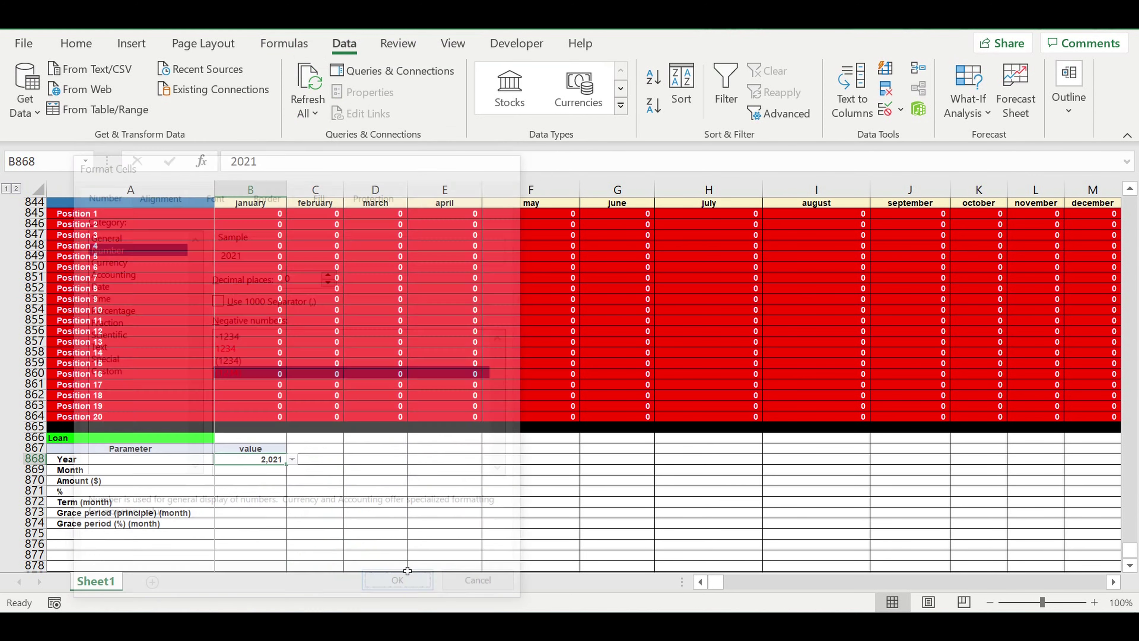
click(374, 506)
click(265, 471)
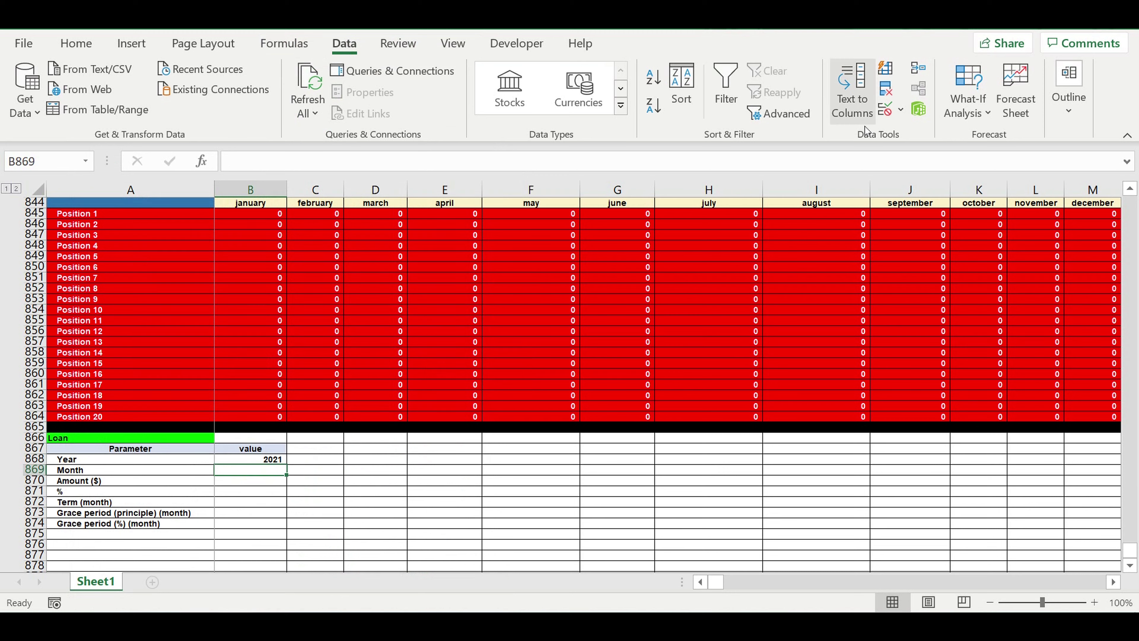
click(900, 109)
click(902, 133)
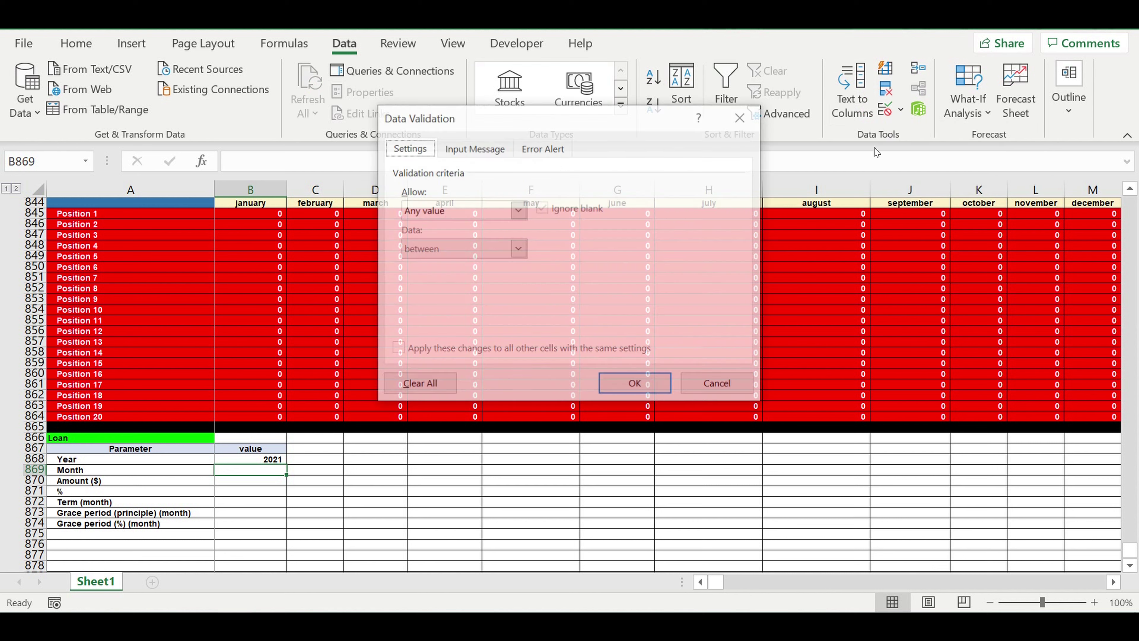
Make B869 a List validation sourced from the month names in B2:B13.
click(519, 208)
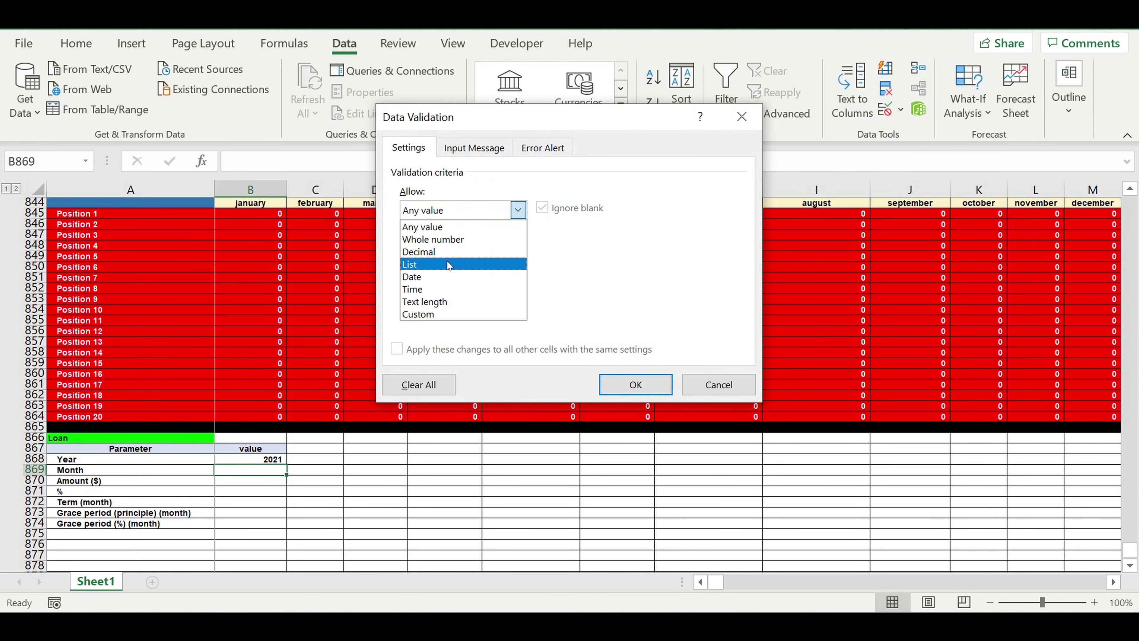
click(495, 265)
click(637, 287)
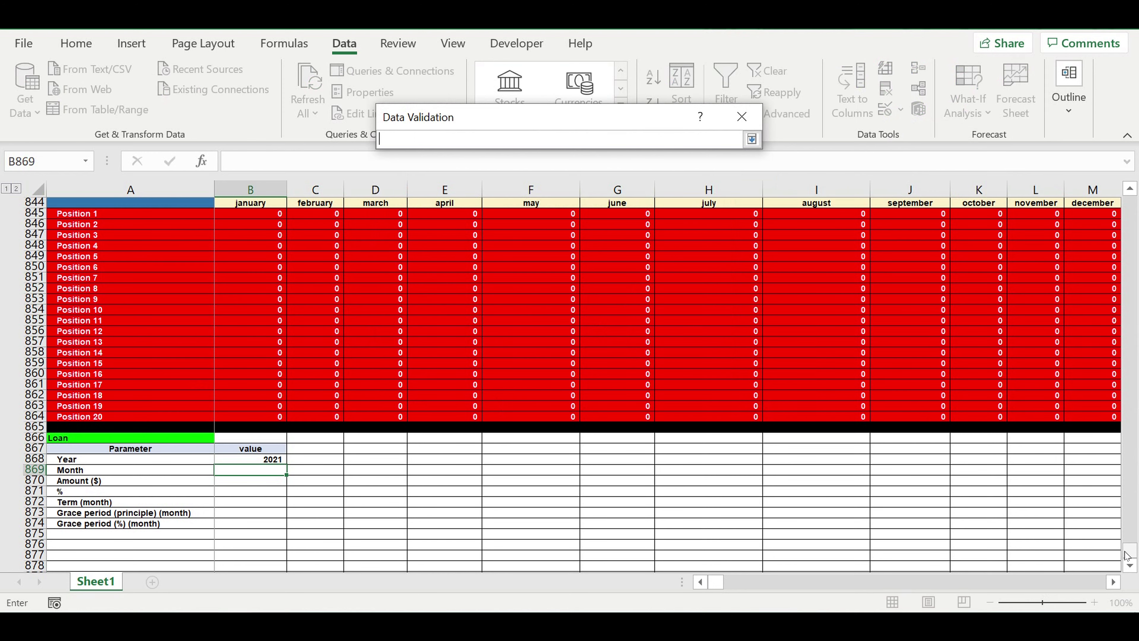
drag(1130, 550, 1112, 90)
drag(249, 219, 284, 328)
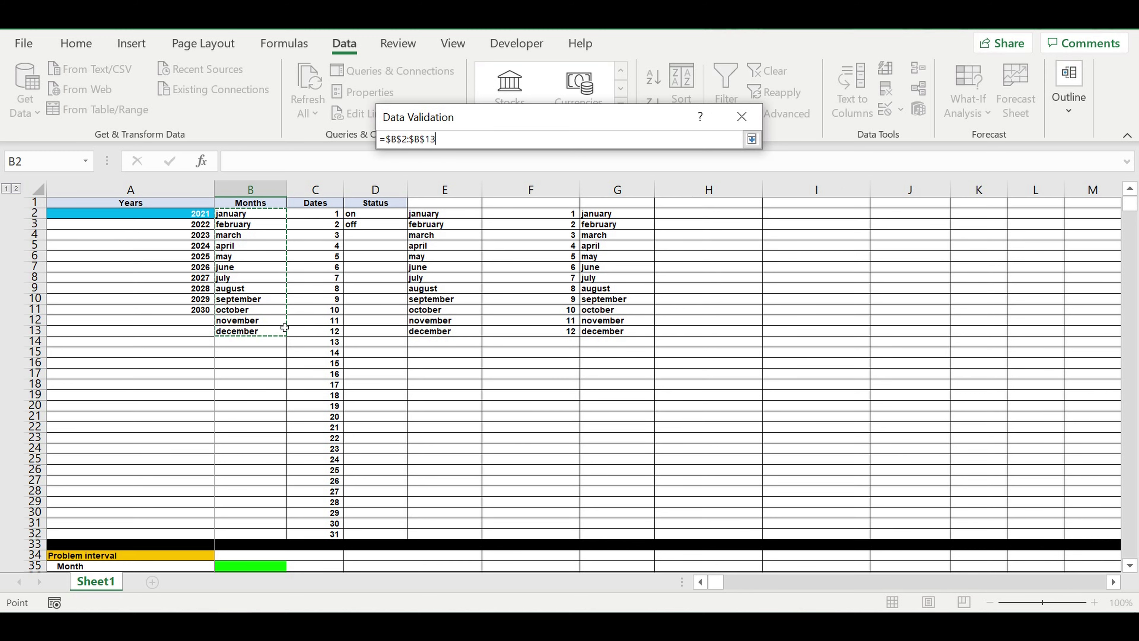
key(Return)
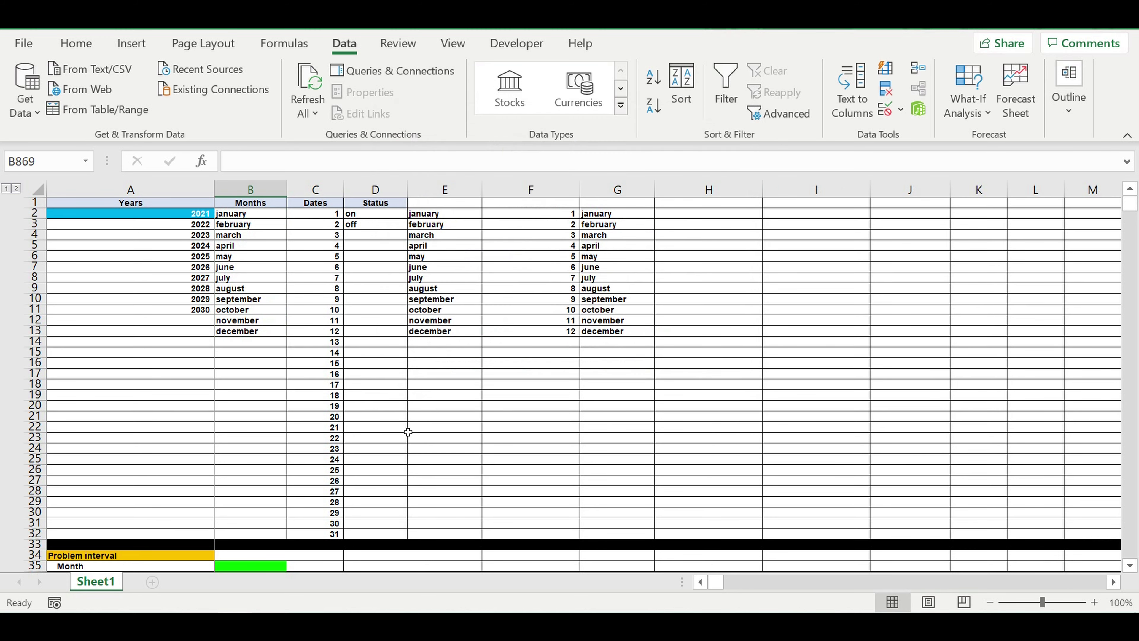
Return to the Loan table and choose june from B869's dropdown.
scroll(404, 428, down, 2)
scroll(397, 414, down, 2)
scroll(397, 414, down, 2)
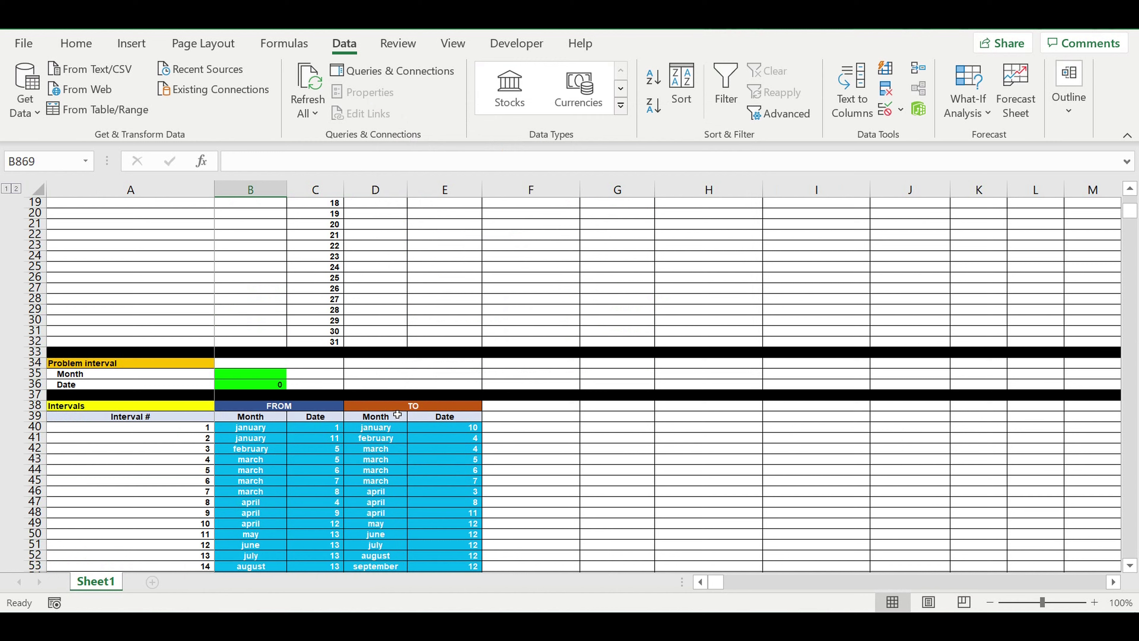
key(Return)
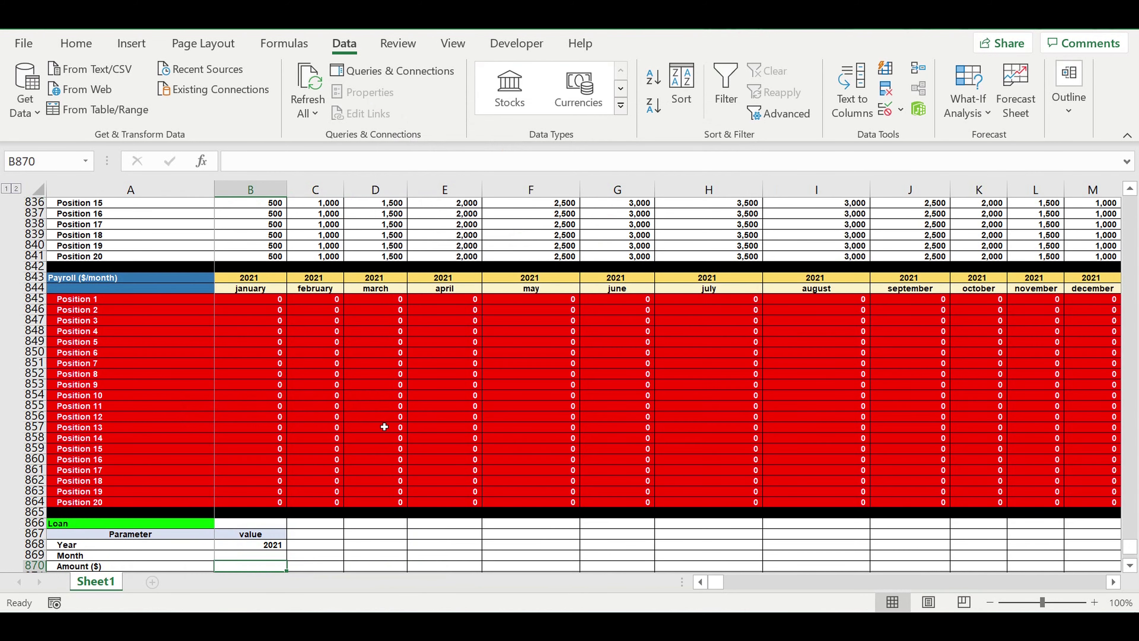
scroll(366, 449, down, 2)
click(262, 492)
click(291, 491)
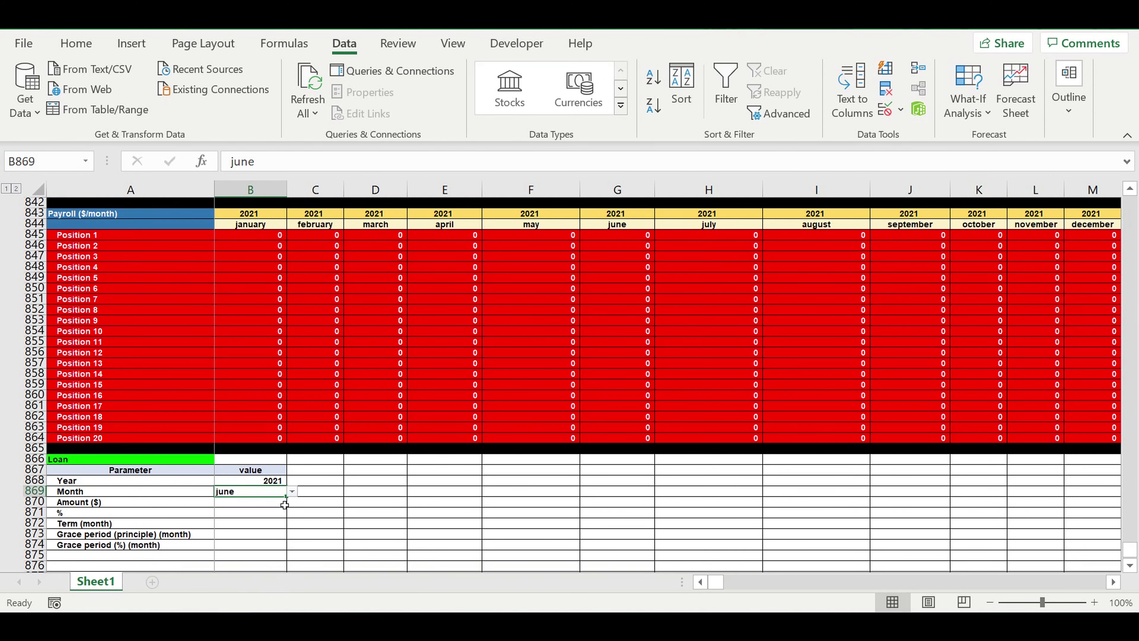
Centre the month value june in B869 and the year 2021 in B868.
click(63, 45)
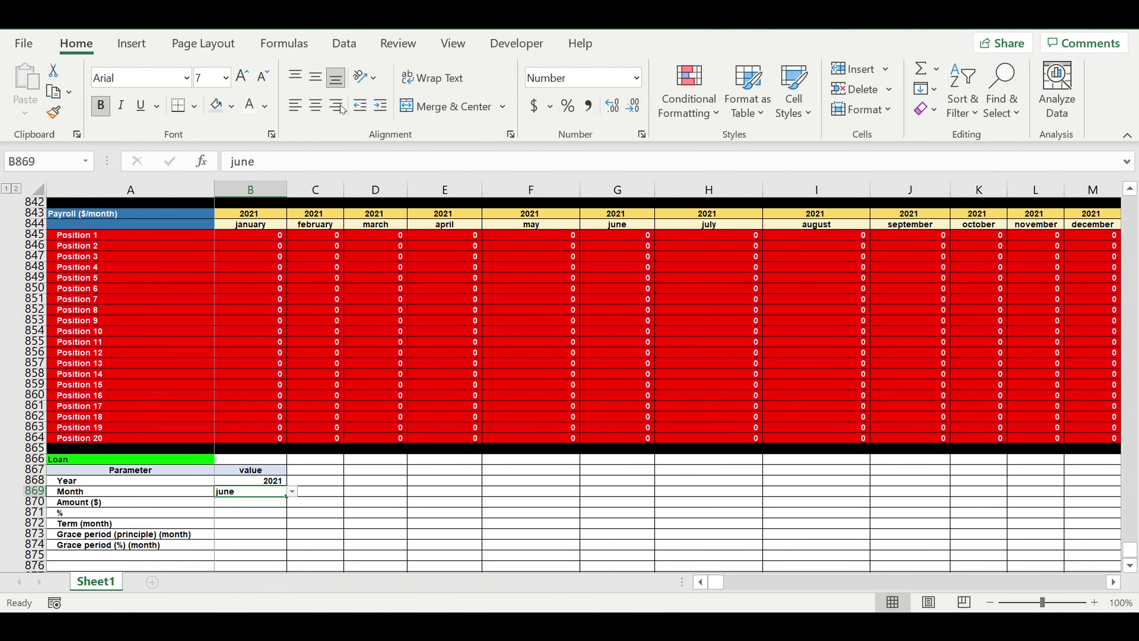
click(335, 106)
click(315, 105)
click(268, 481)
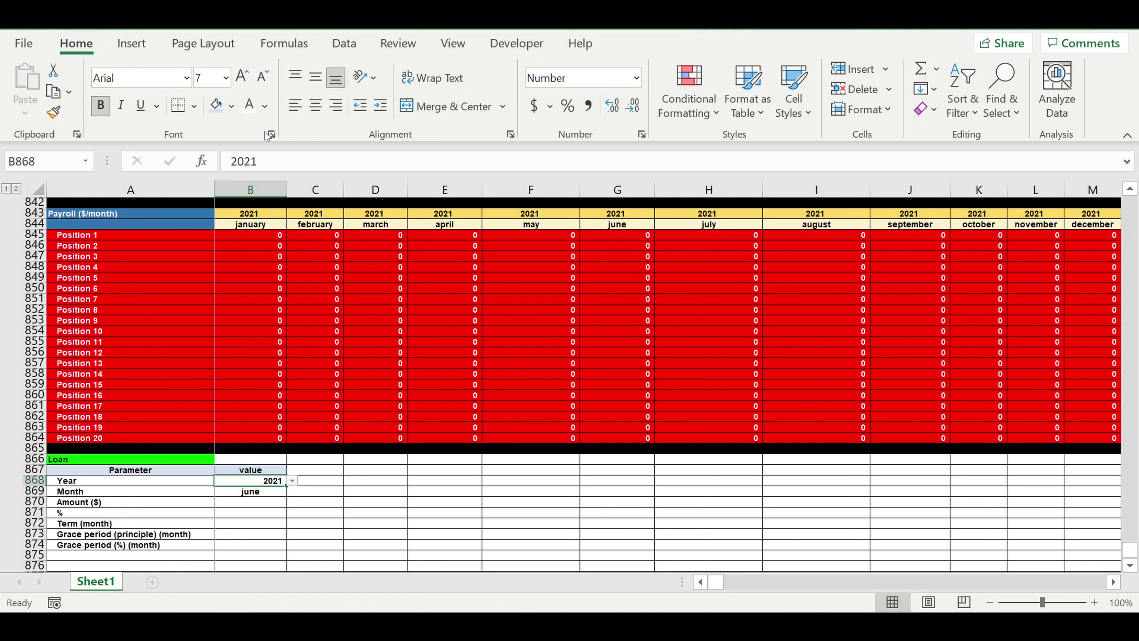
click(316, 105)
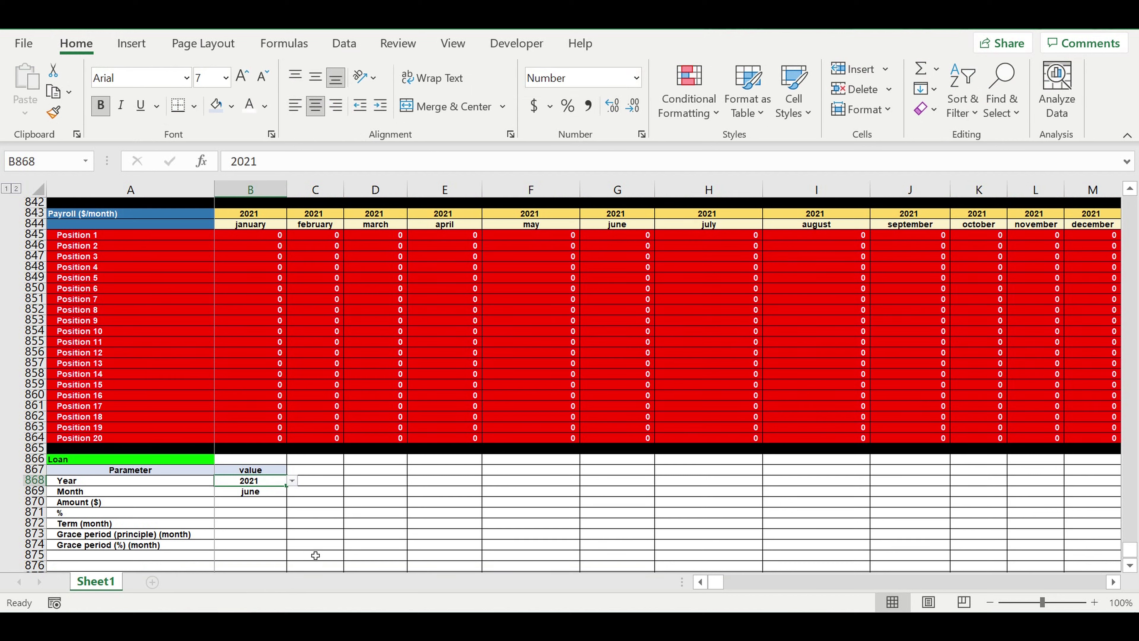
click(364, 494)
drag(237, 483, 251, 544)
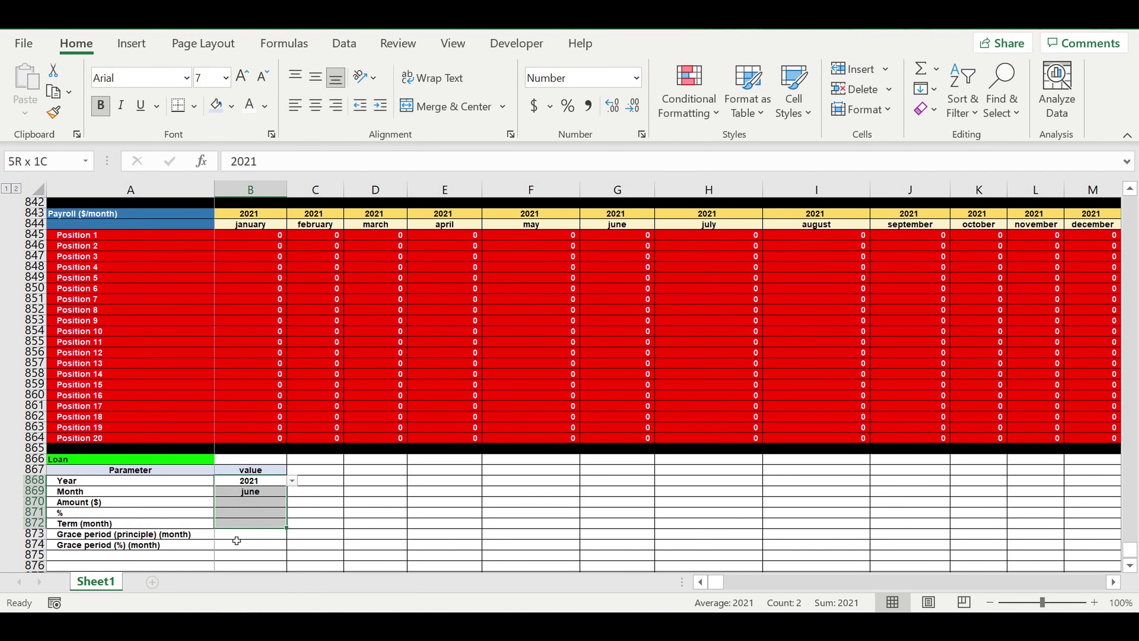
Give the loan values a light-blue fill and enter the Amount 3,000,000 in B870.
click(232, 106)
click(309, 273)
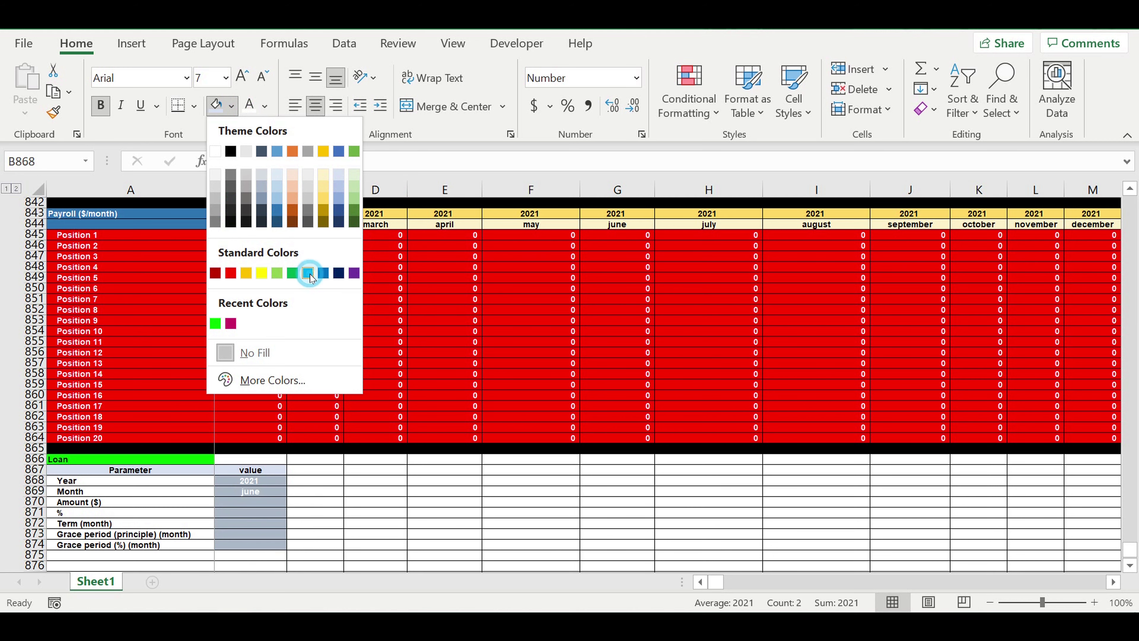
click(308, 273)
drag(378, 332, 386, 342)
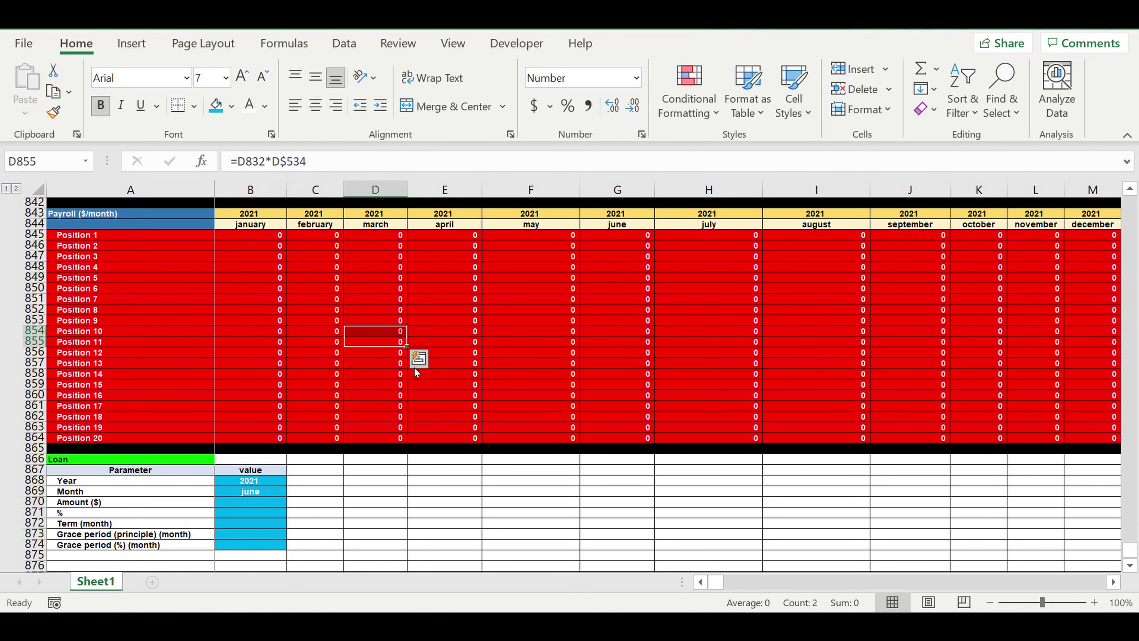
scroll(416, 373, down, 4)
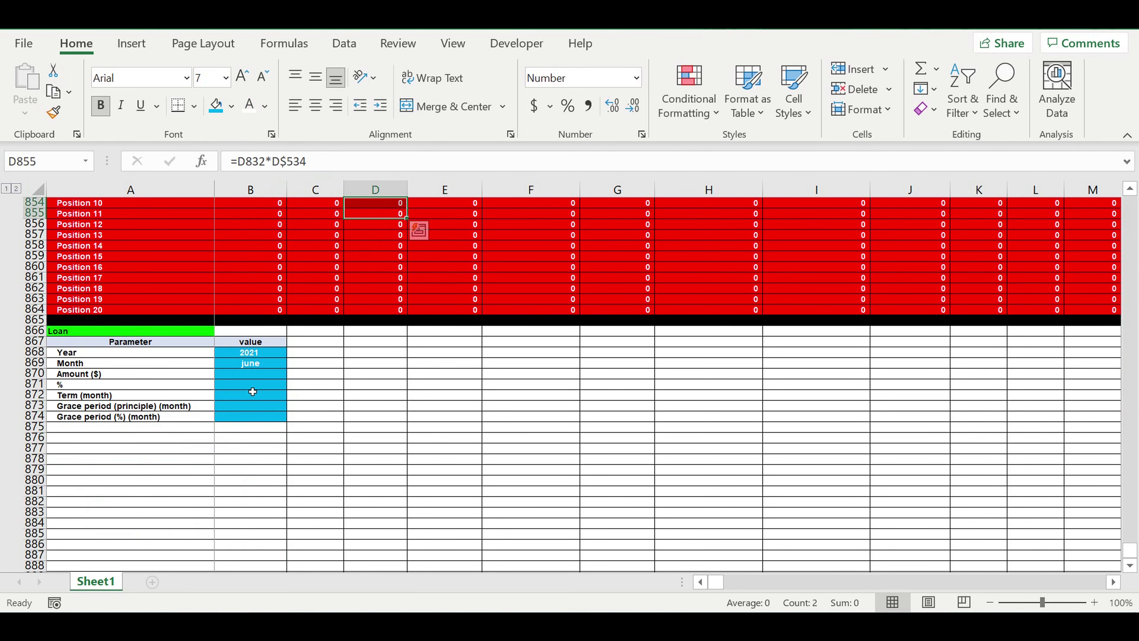
click(238, 374)
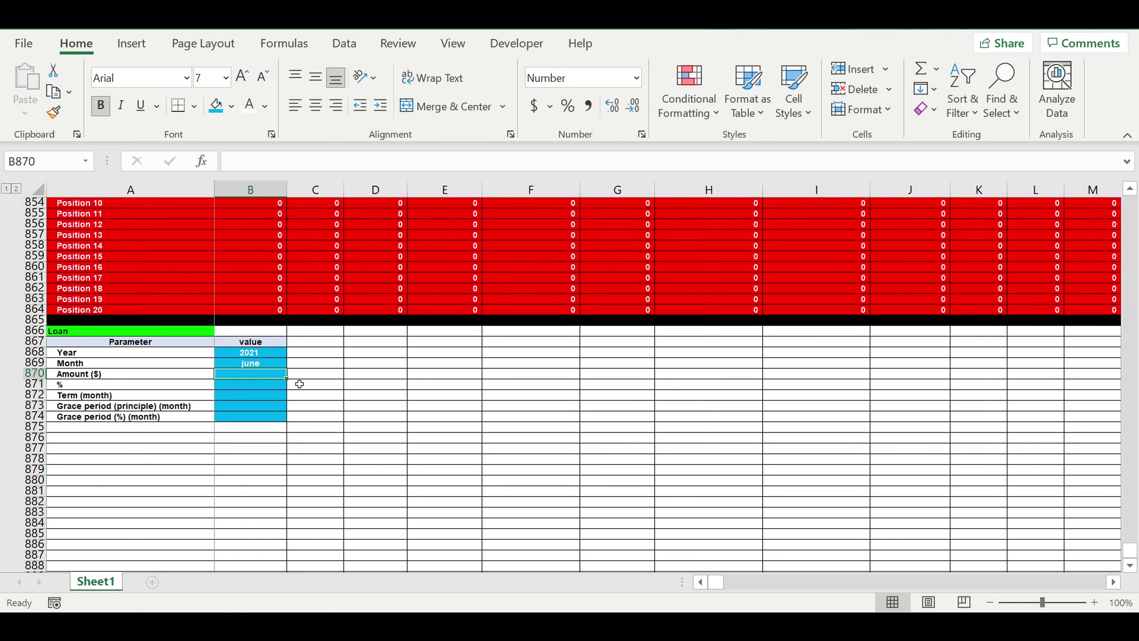
text(3000000)
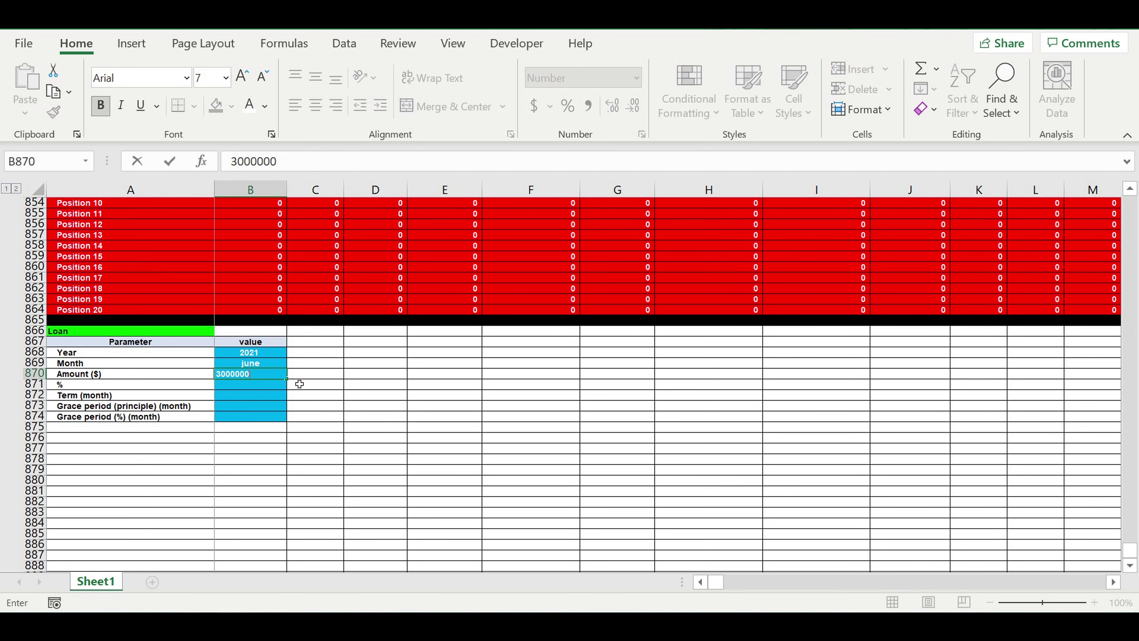
key(Return)
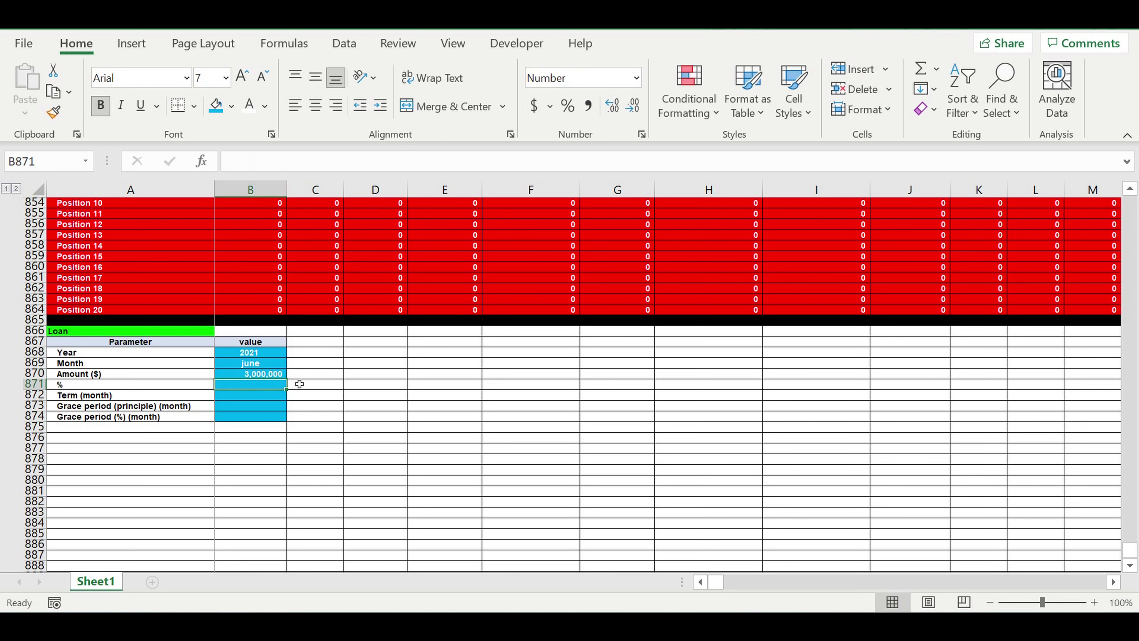
Right-align the loan parameter values in B868:B874.
drag(260, 355, 264, 417)
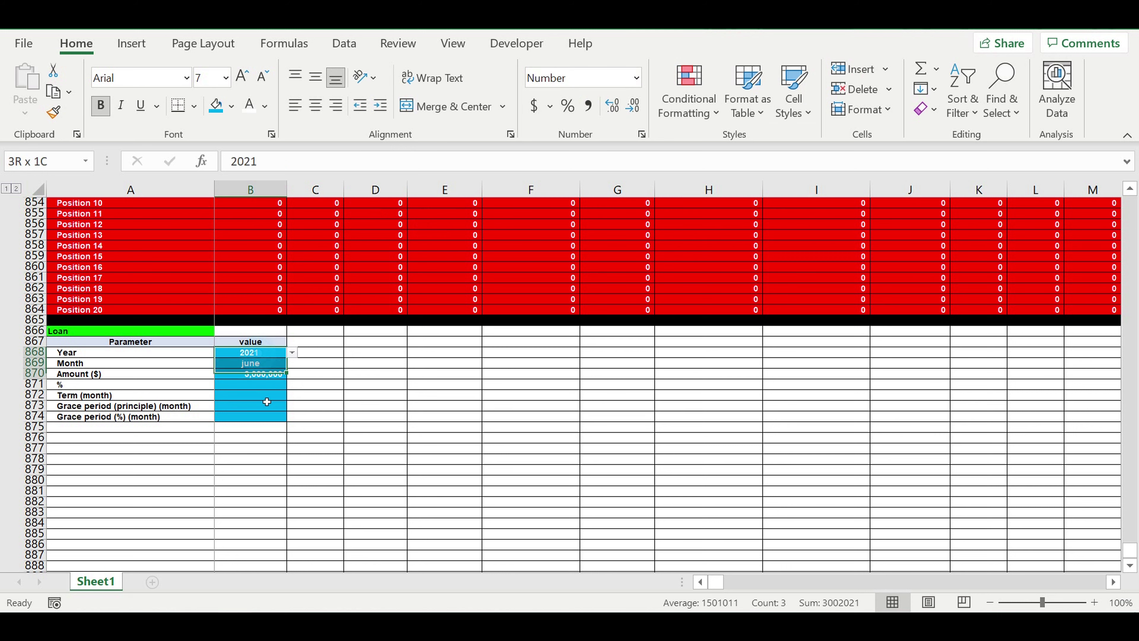
click(335, 105)
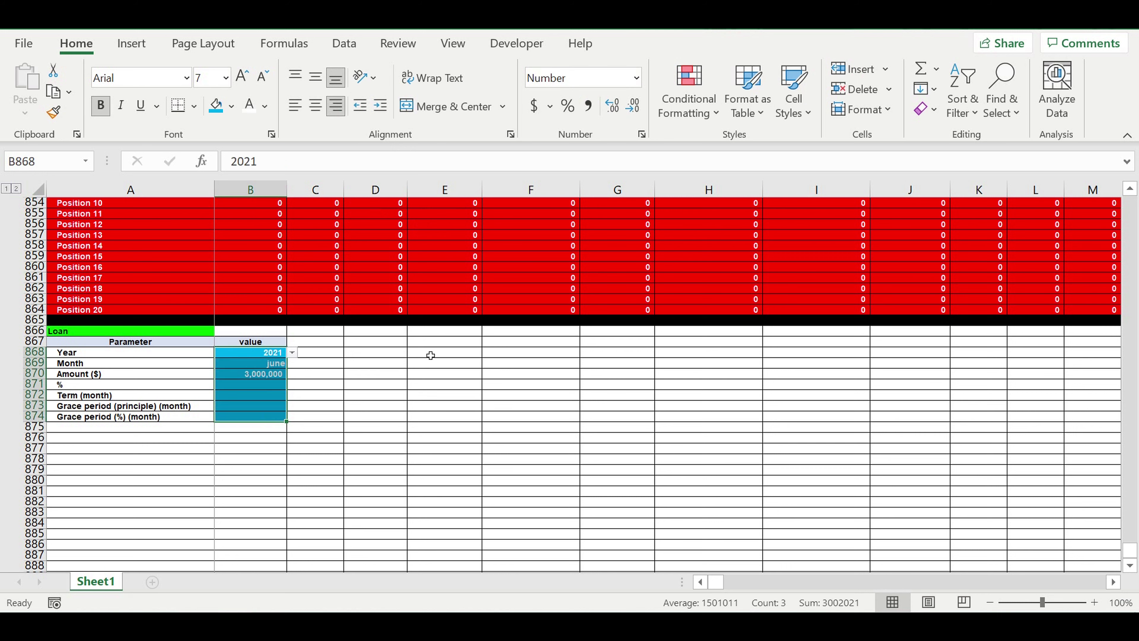
click(401, 384)
click(256, 387)
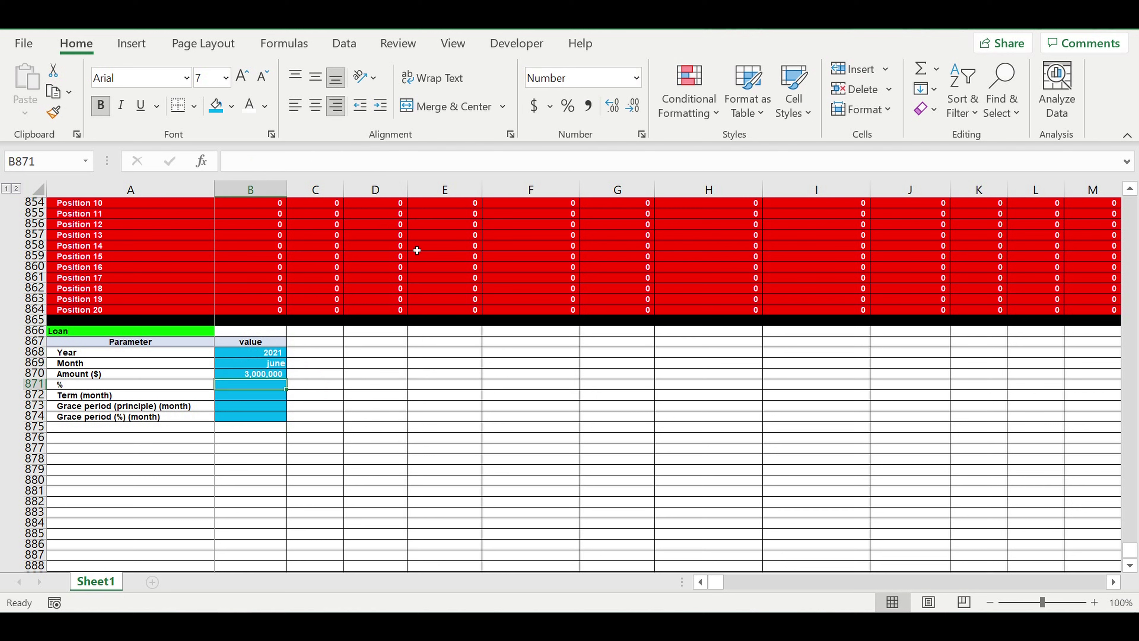
Format B871 as a percentage and enter a 5% interest rate.
click(568, 106)
click(358, 383)
click(265, 388)
text(5)
click(364, 449)
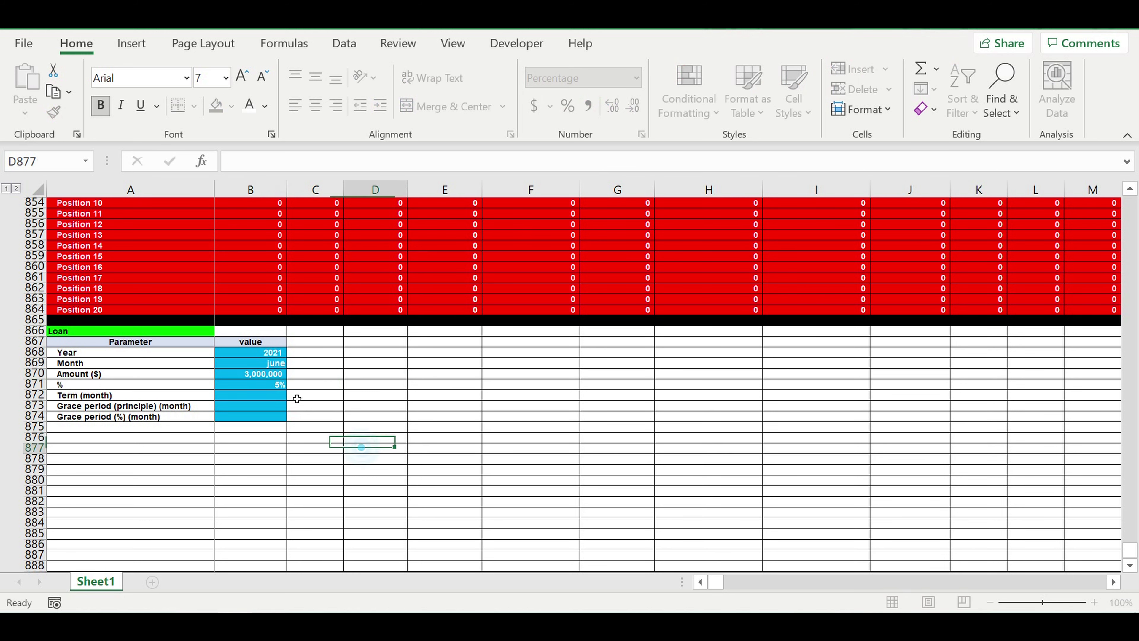
click(267, 388)
Enter a 60-month term in B872 and a 12-month principal grace period in B873.
click(253, 398)
text(60)
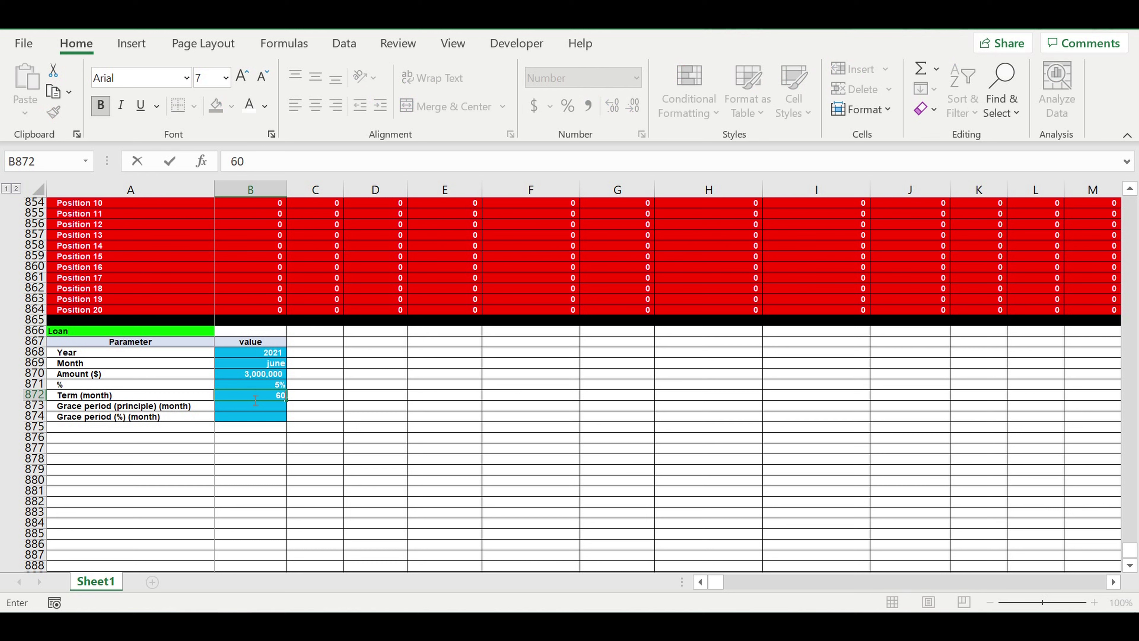
key(Return)
click(347, 417)
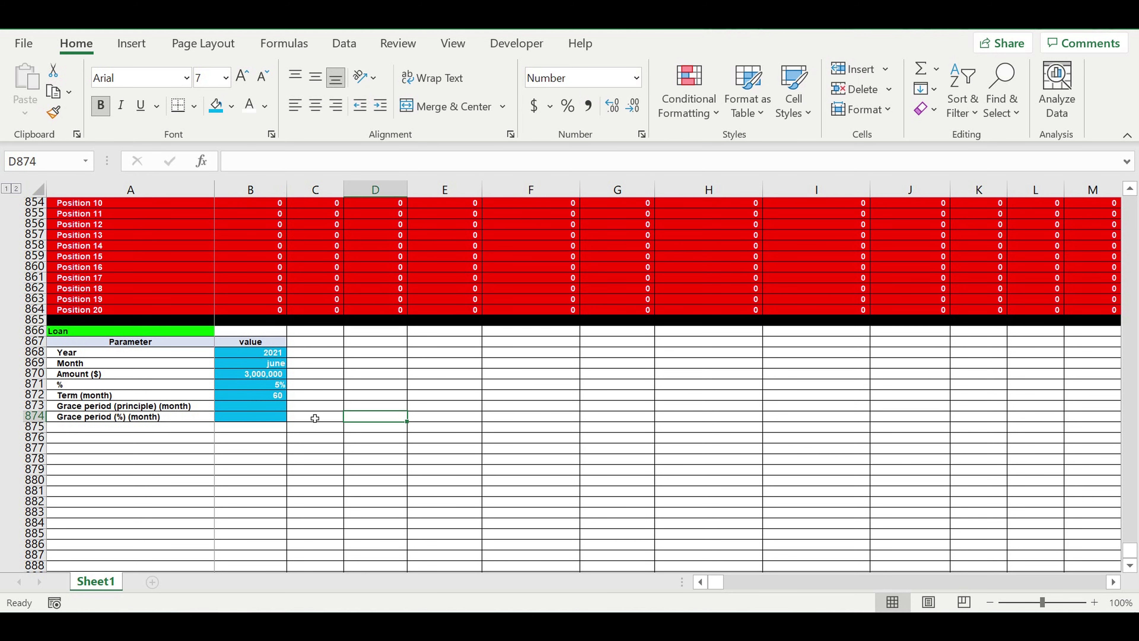
click(256, 407)
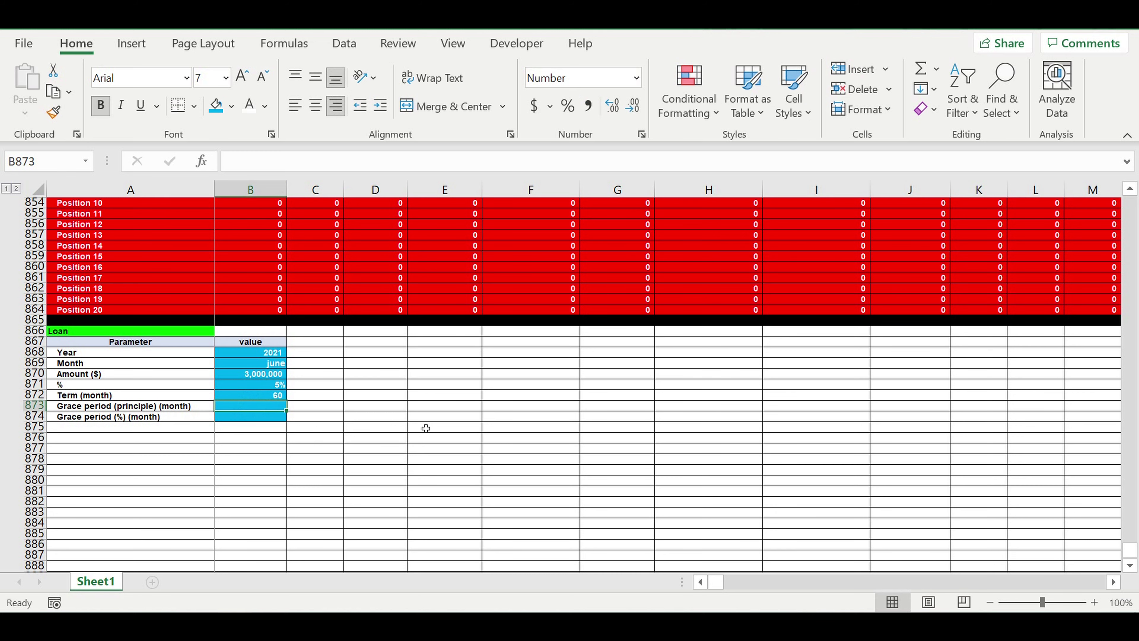
text(12)
click(426, 428)
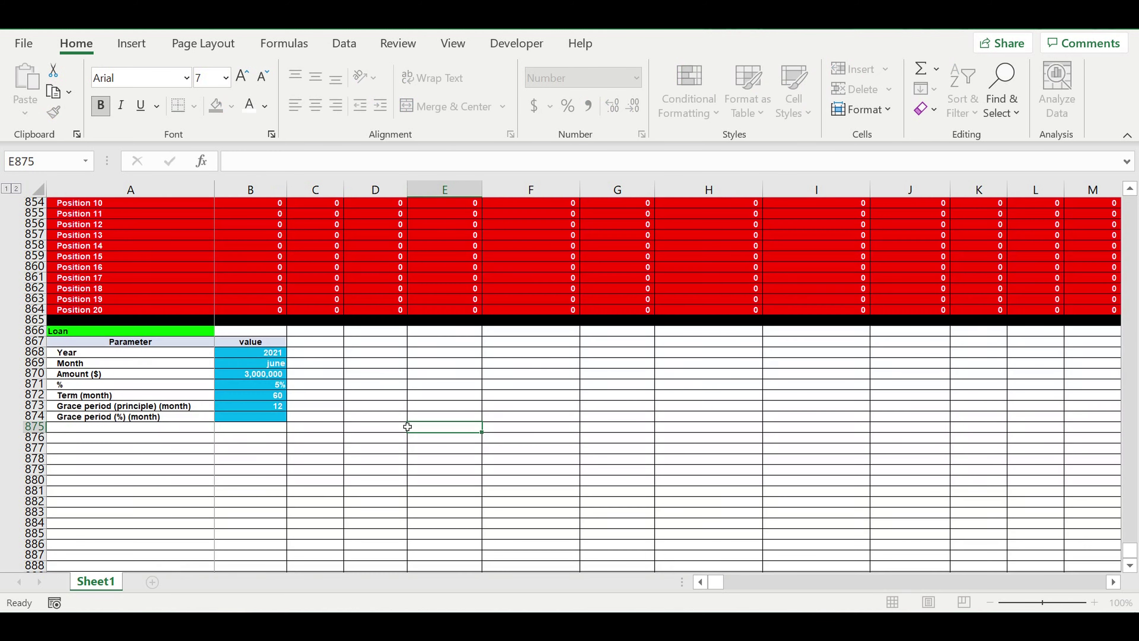
click(157, 406)
Enter a 6-month interest grace period in B874.
click(258, 422)
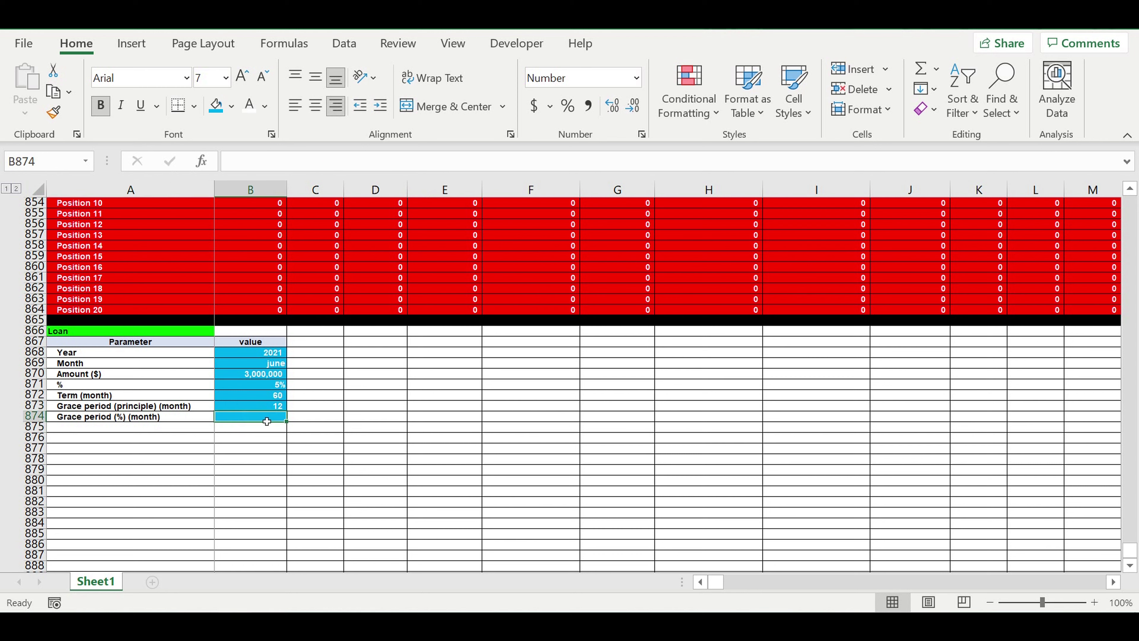
text(6)
key(Return)
click(254, 417)
click(140, 420)
click(242, 418)
click(181, 428)
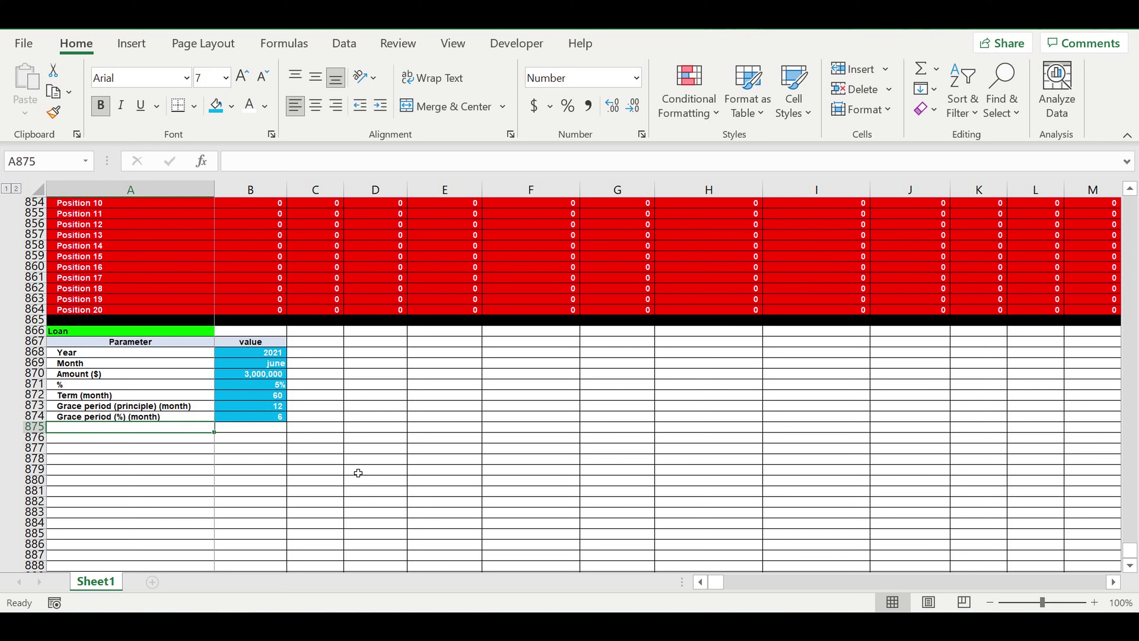
Label A875 'Principle payments (months)' and enter =B872-B873 in B875, giving 48.
text(Prin)
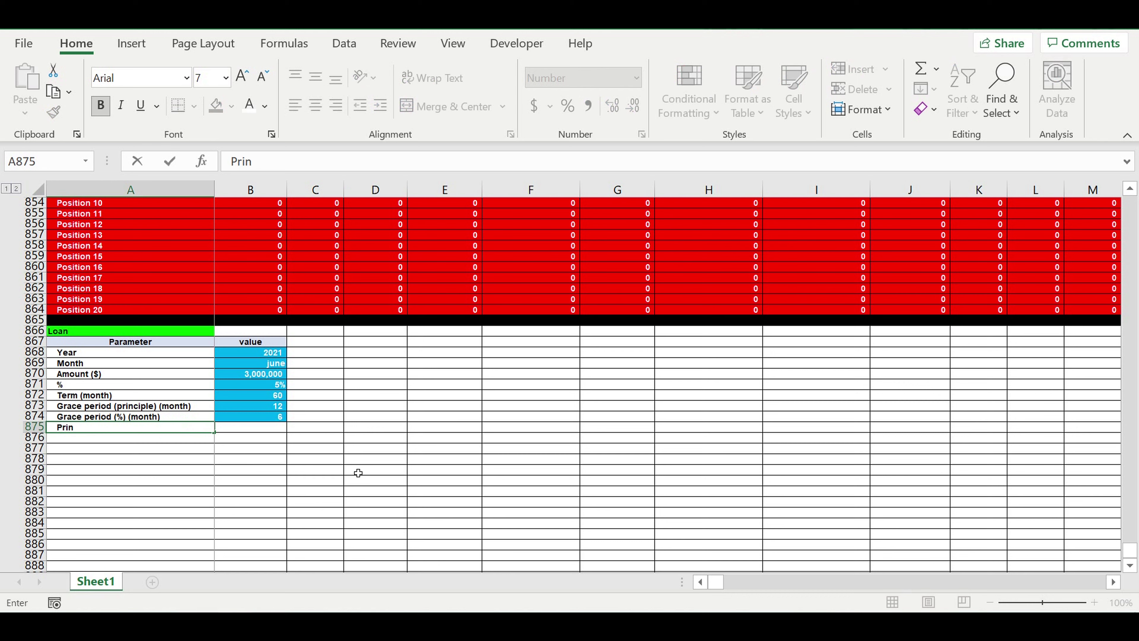
text(ciple )
text(payments (months))
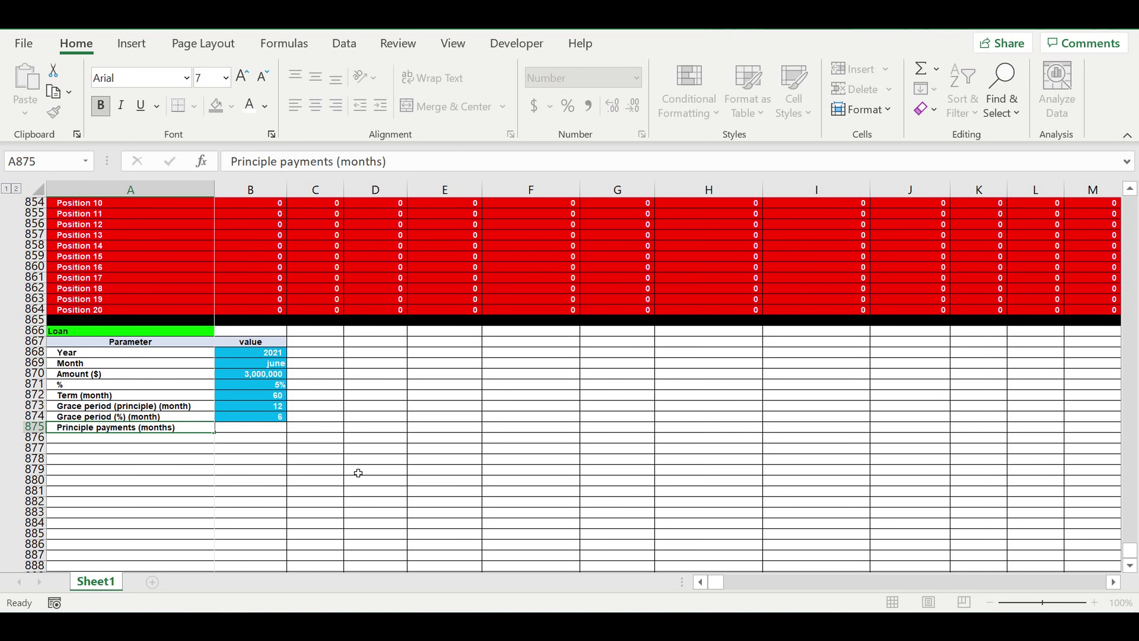
click(279, 430)
text(=)
click(241, 397)
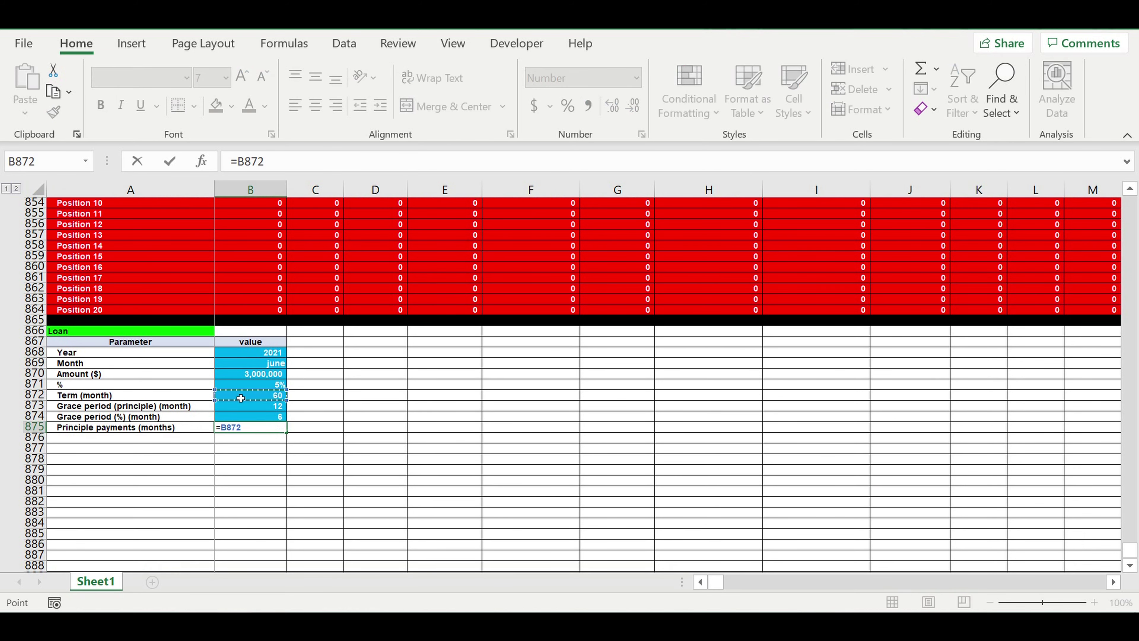
text(-)
click(265, 409)
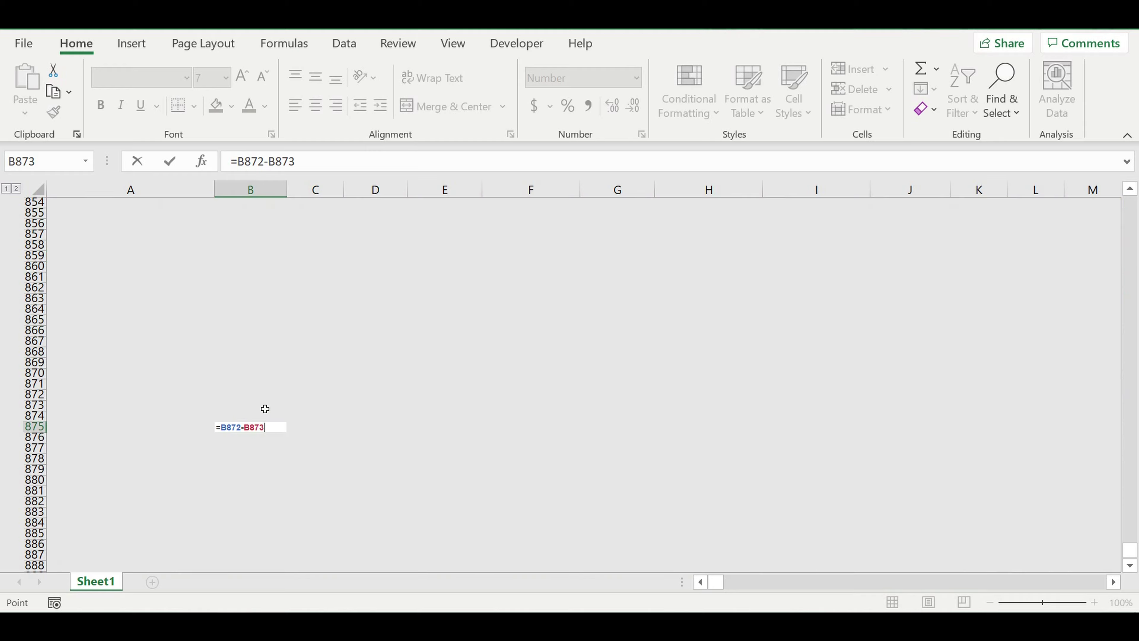
key(Return)
click(355, 429)
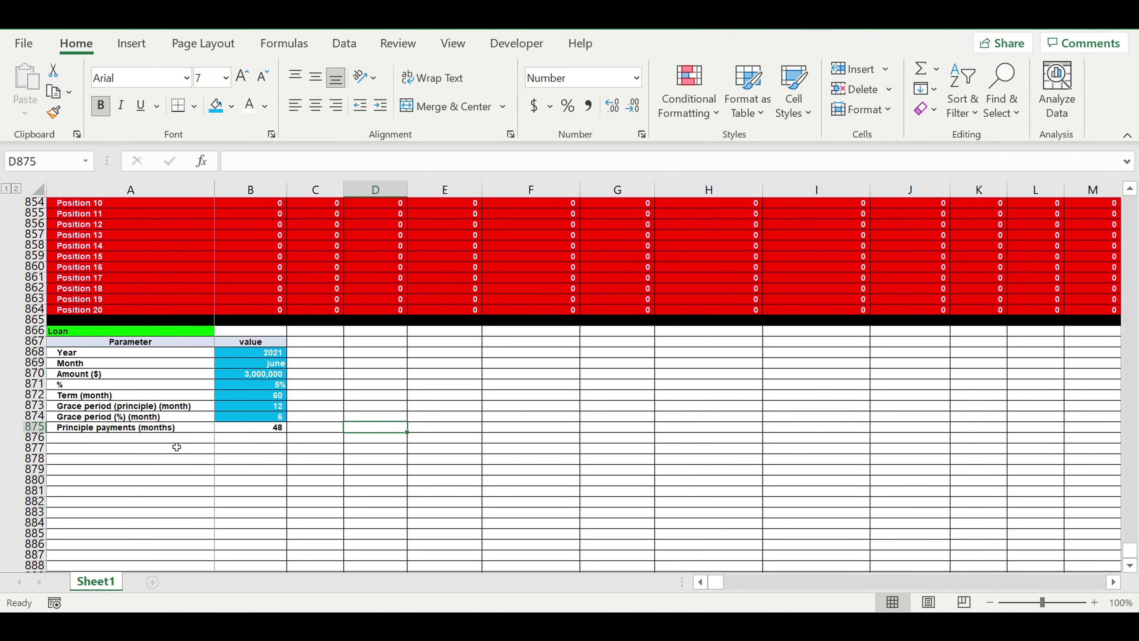
click(158, 442)
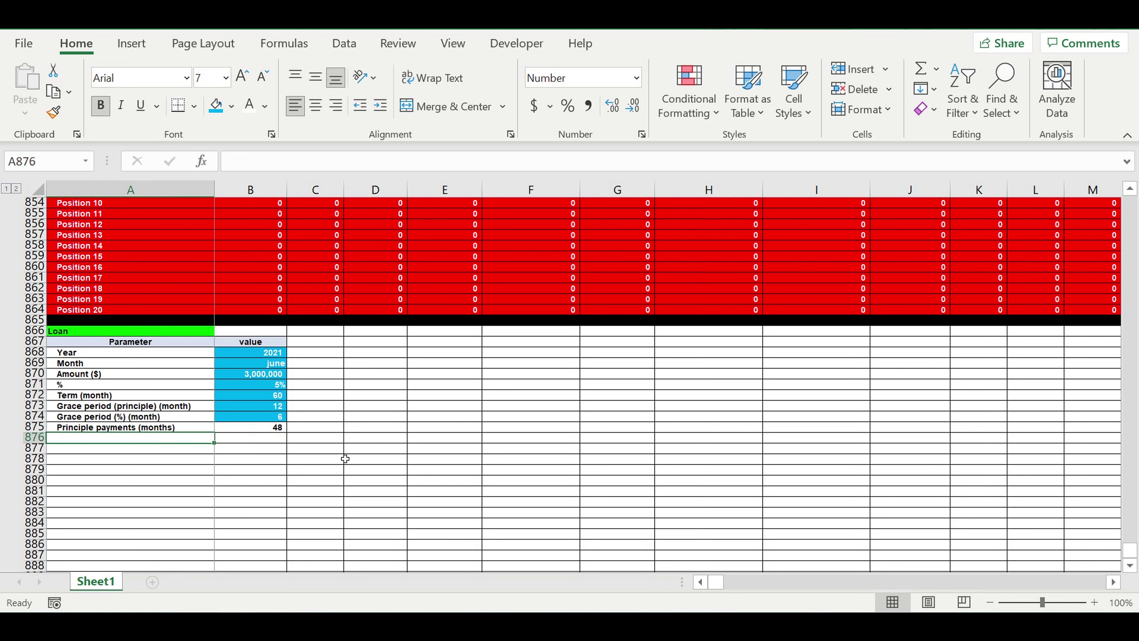
Label A876 'Principle payment ($/month)' and start B876 as =B870/B875.
text(Principle payments (months)
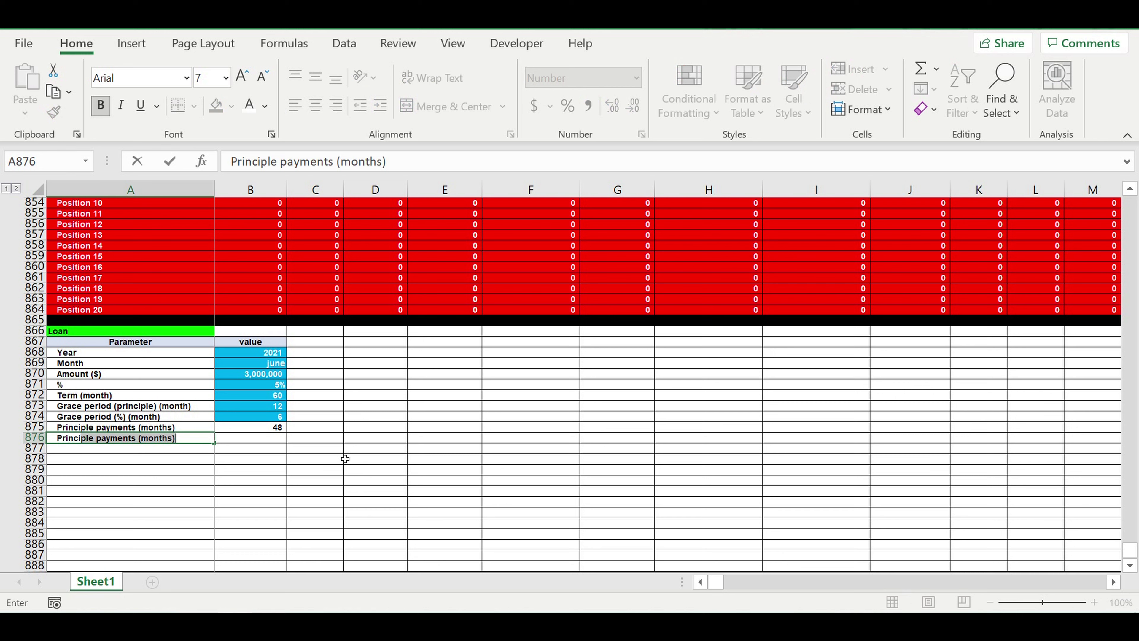
text(ment )
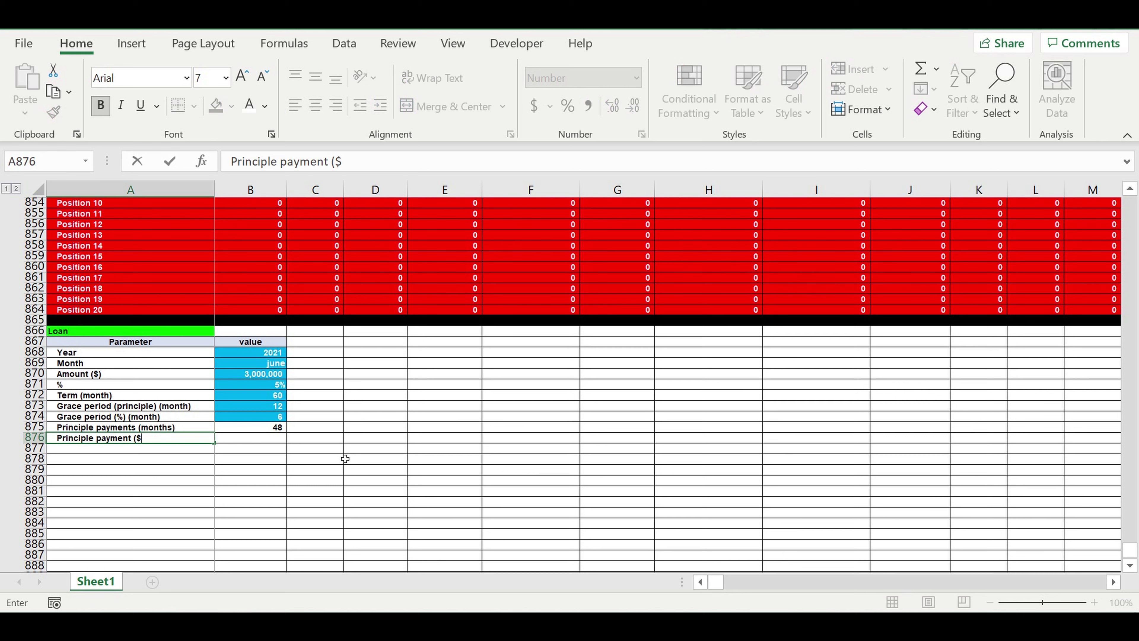
text(month)
click(250, 439)
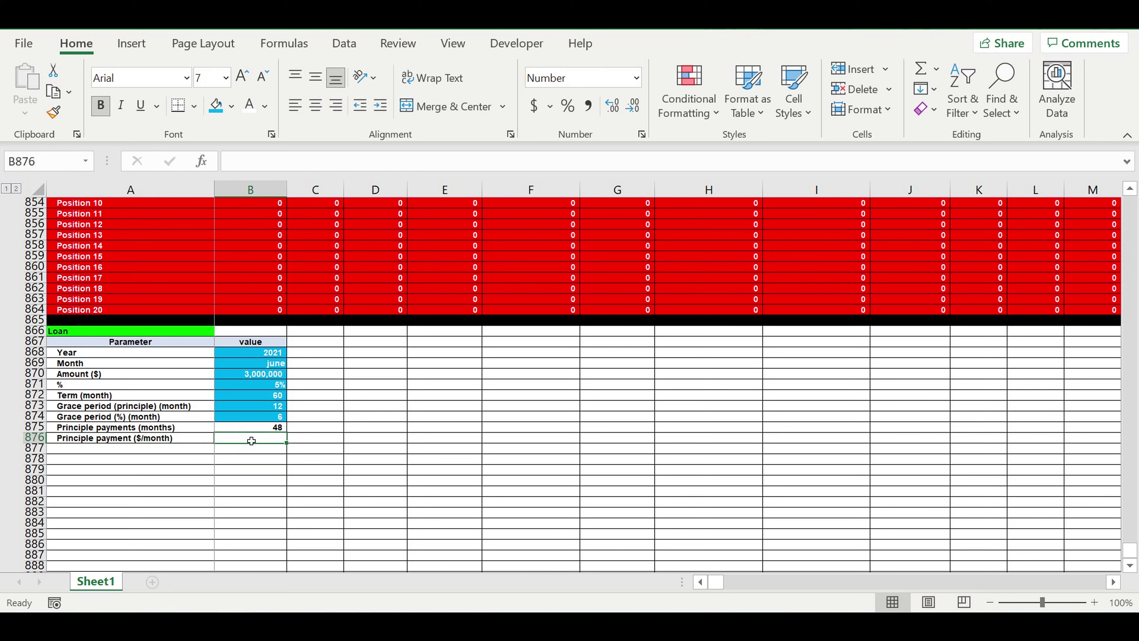
text(=)
click(250, 377)
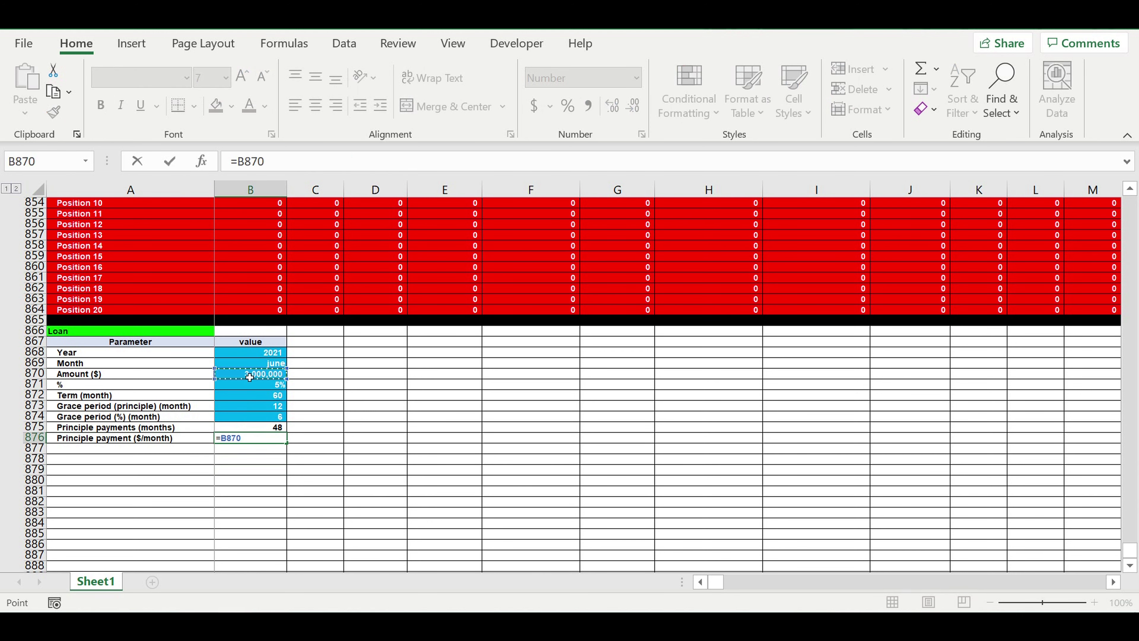
text(/)
click(262, 428)
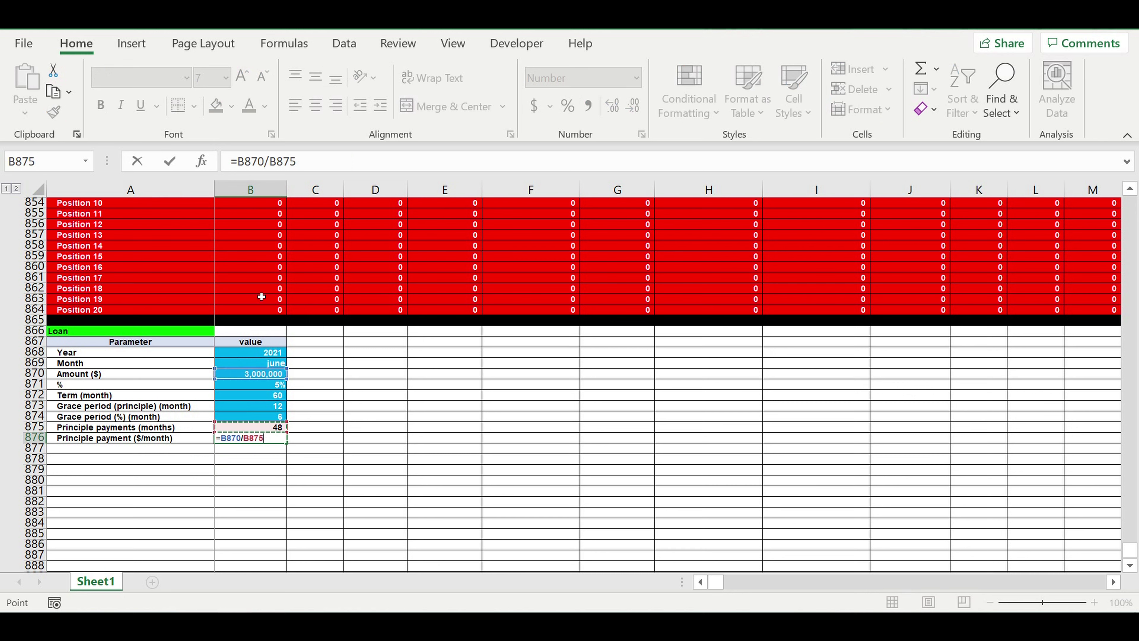
Wrap the division as =IF(B875=0,0,B870/B875), showing 62,500 per month.
click(240, 160)
text(if)
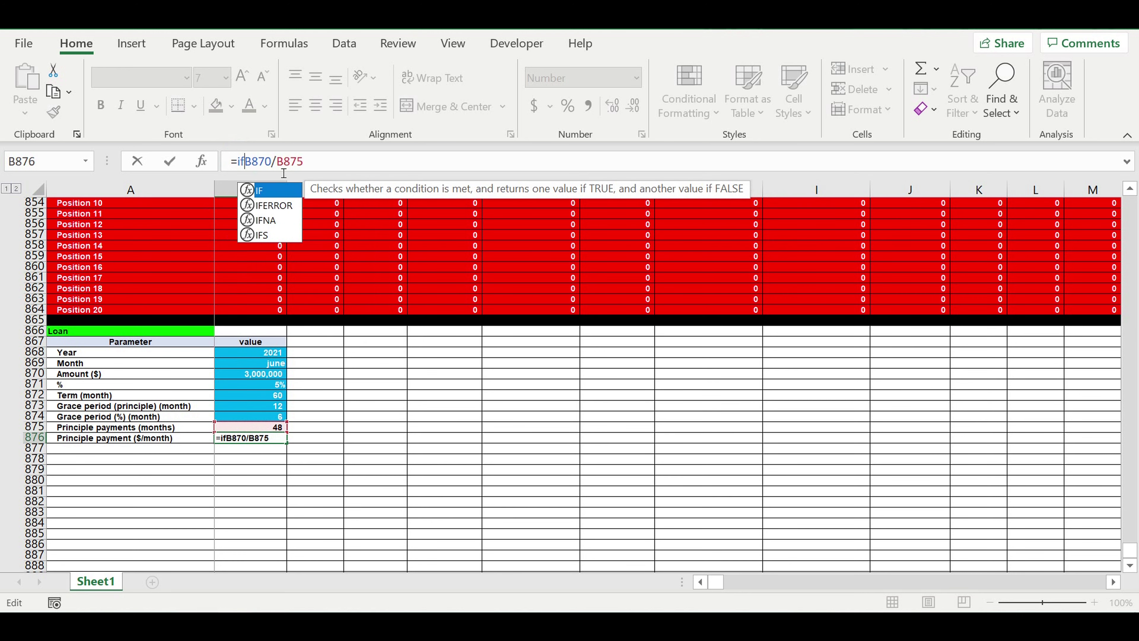
text(()
double_click(287, 170)
key(ctrl+c)
click(252, 166)
key(ctrl+v)
text(=0)
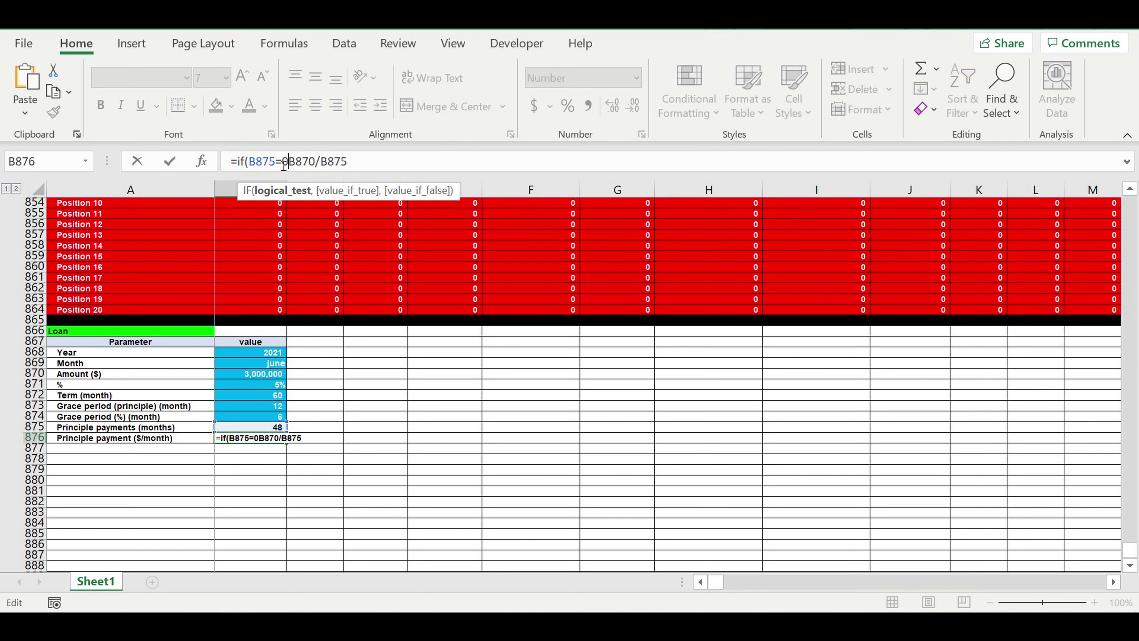
text(,)
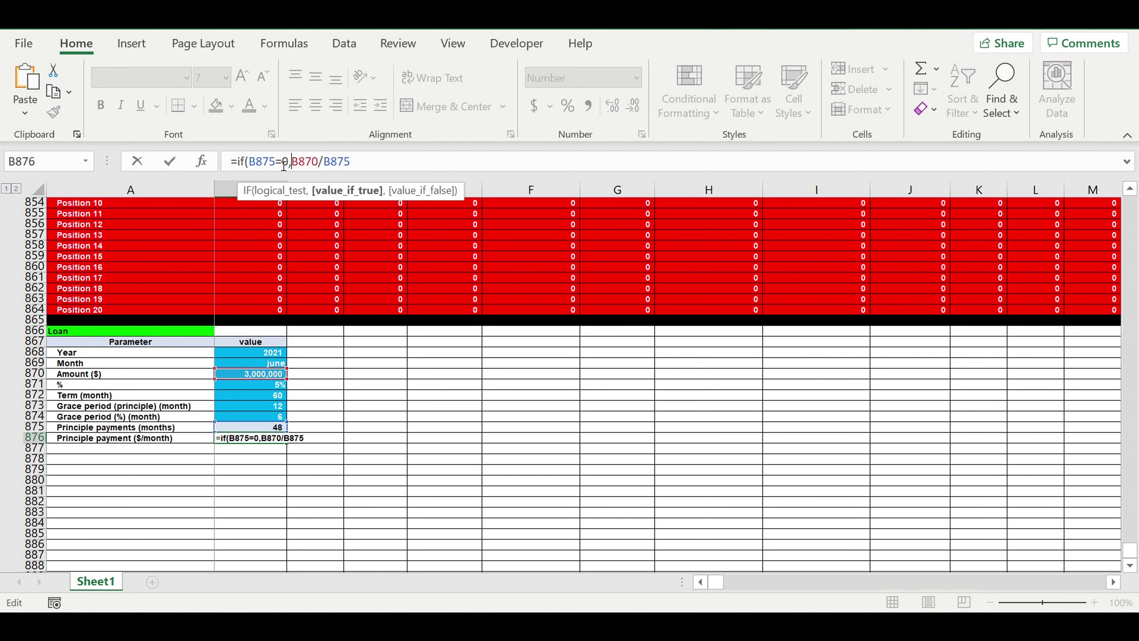
text(0,)
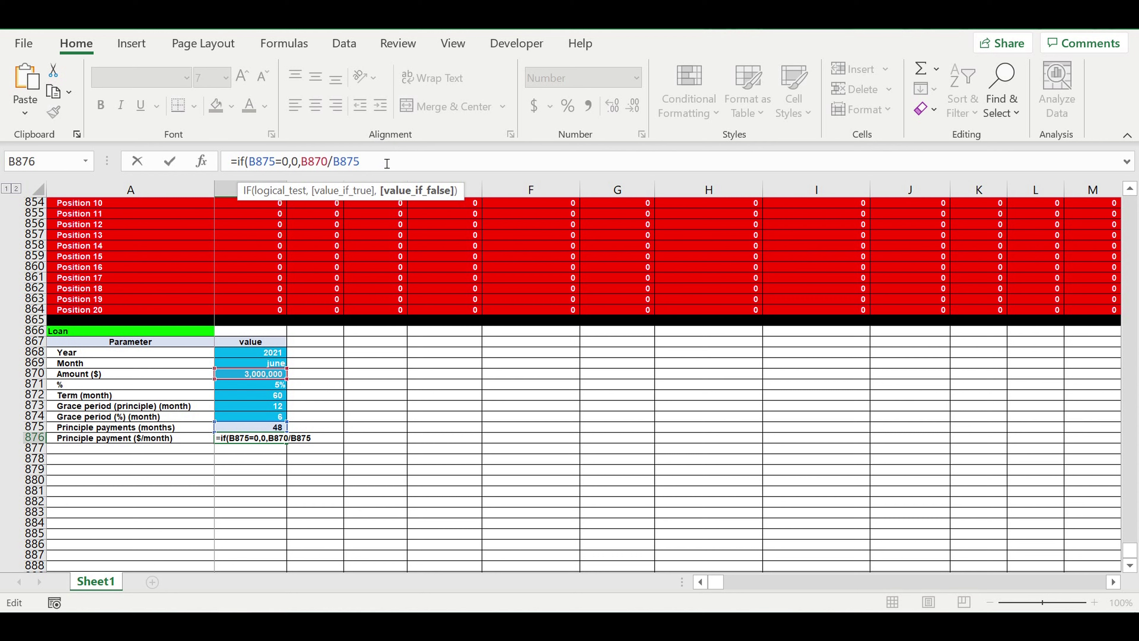
text())
key(Return)
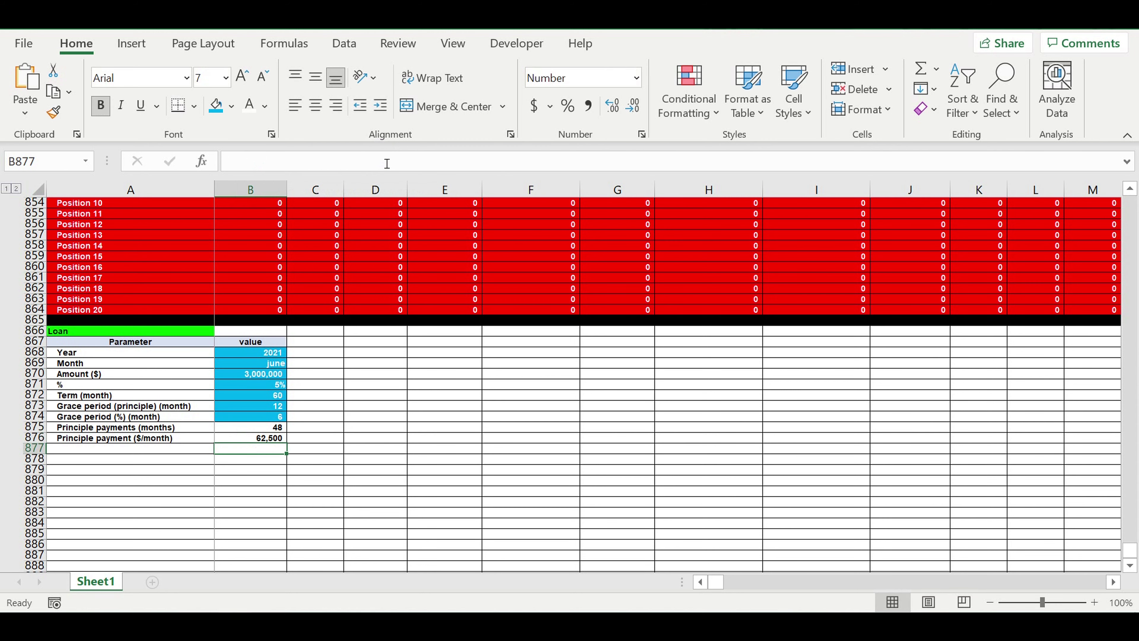
click(248, 440)
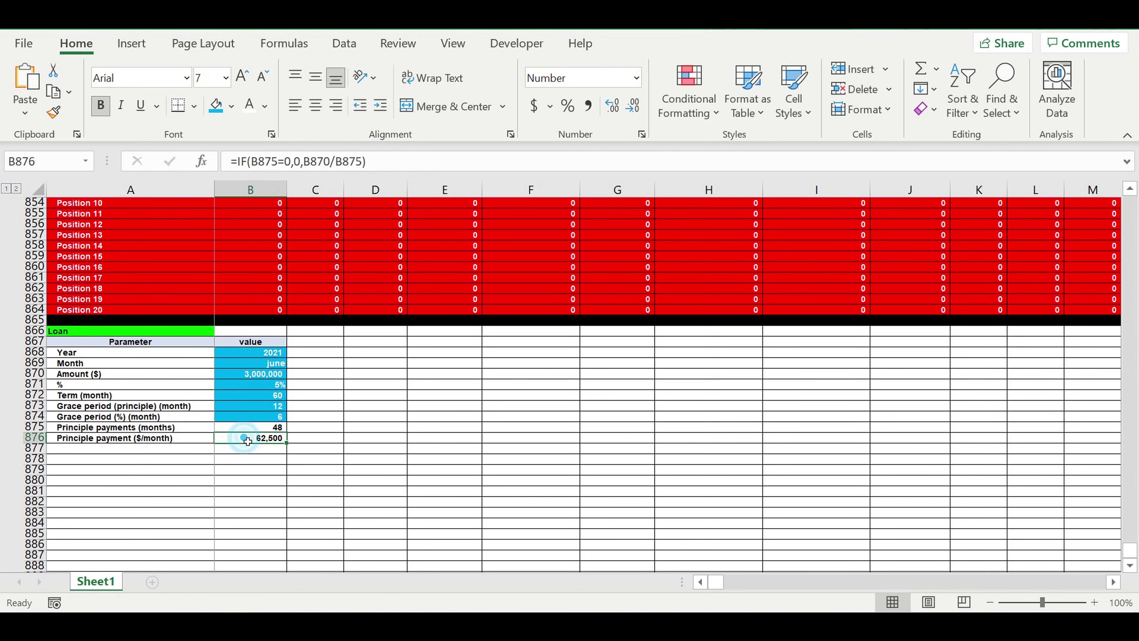
click(326, 452)
click(352, 417)
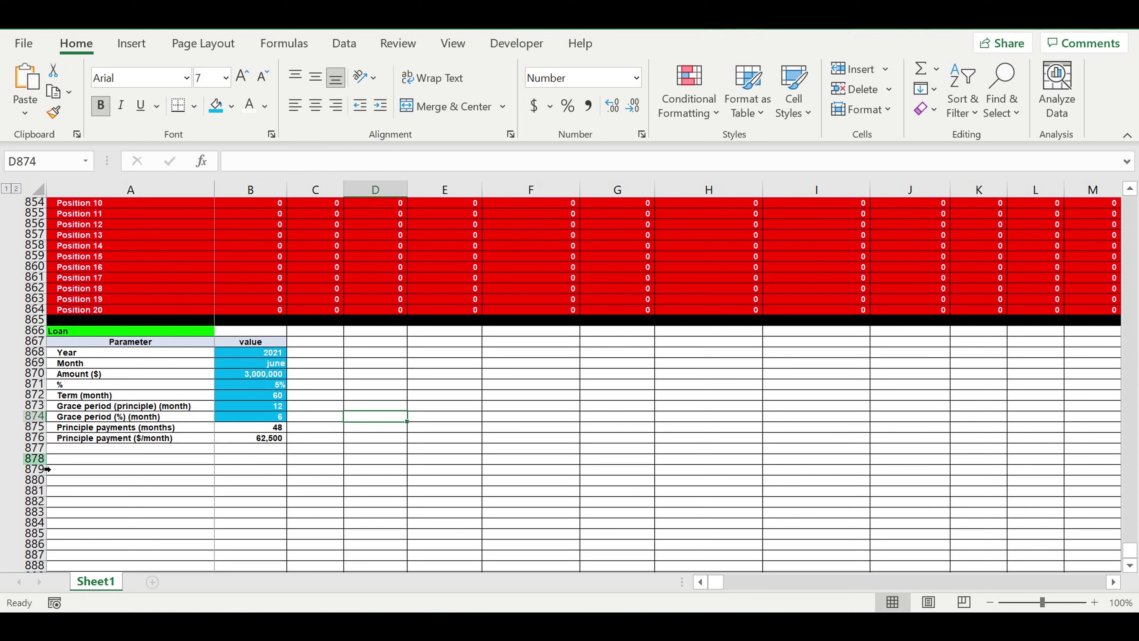
Fill the whole of row 880 solid black as a separator line.
click(36, 479)
click(233, 111)
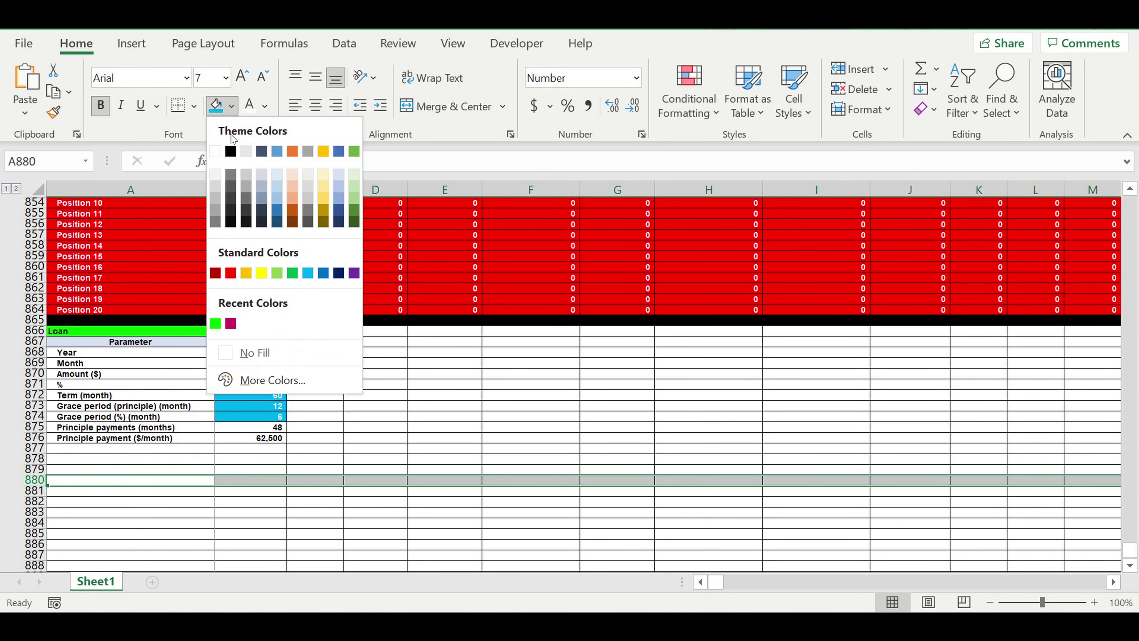
click(232, 149)
click(460, 377)
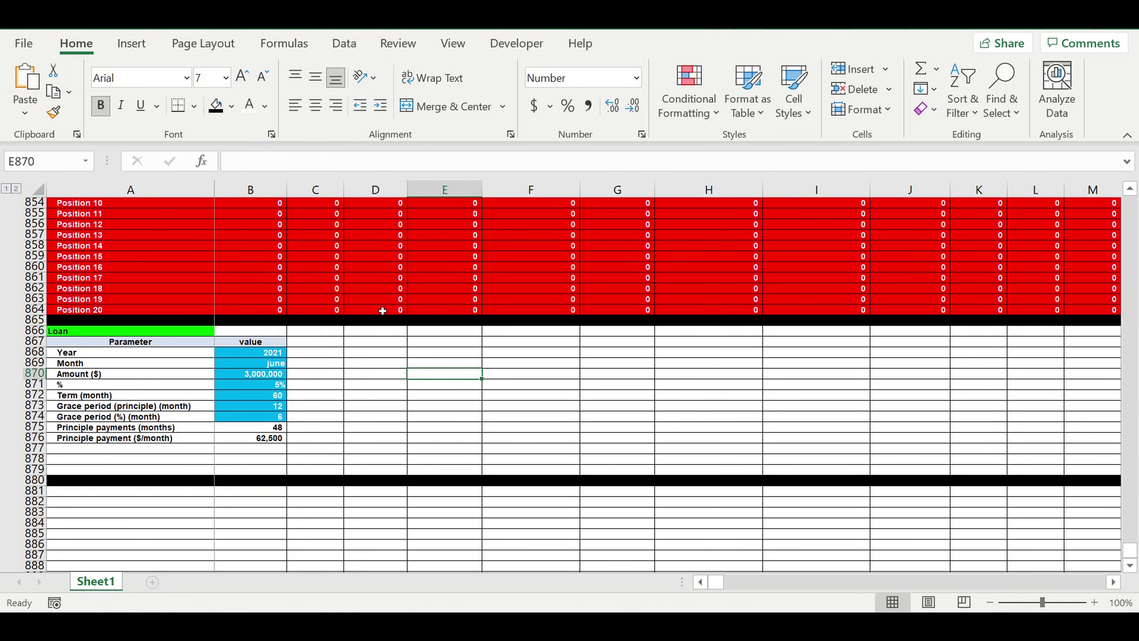
scroll(381, 310, up, 3)
scroll(353, 311, up, 2)
scroll(179, 321, up, 3)
scroll(39, 270, up, 1)
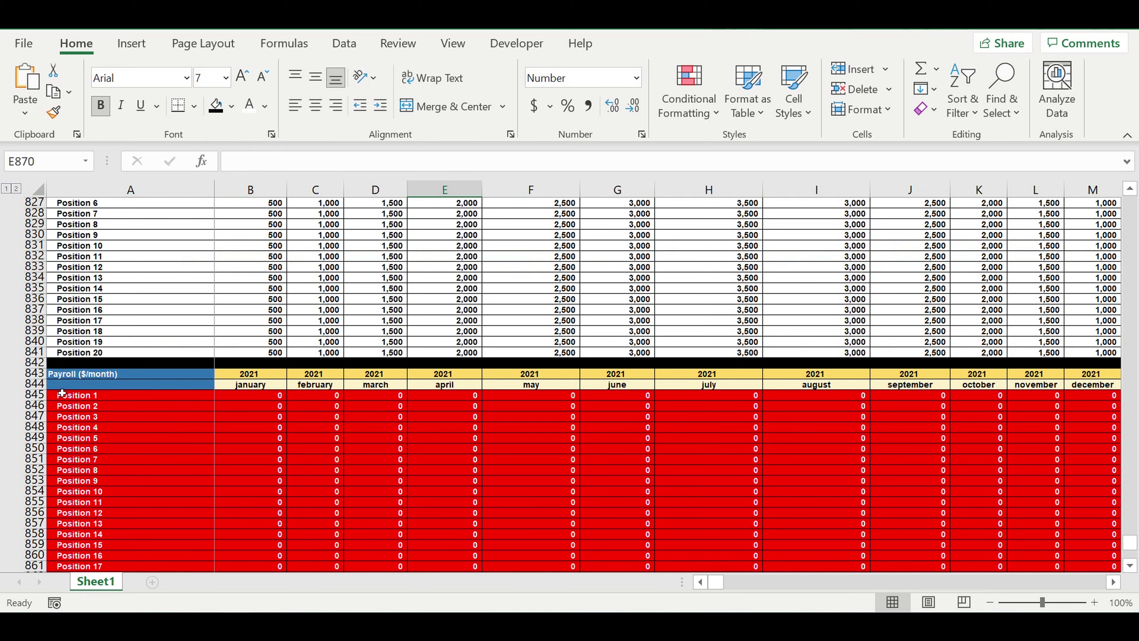
Copy the payroll year and month header rows 843:844 and paste them at A881.
click(31, 374)
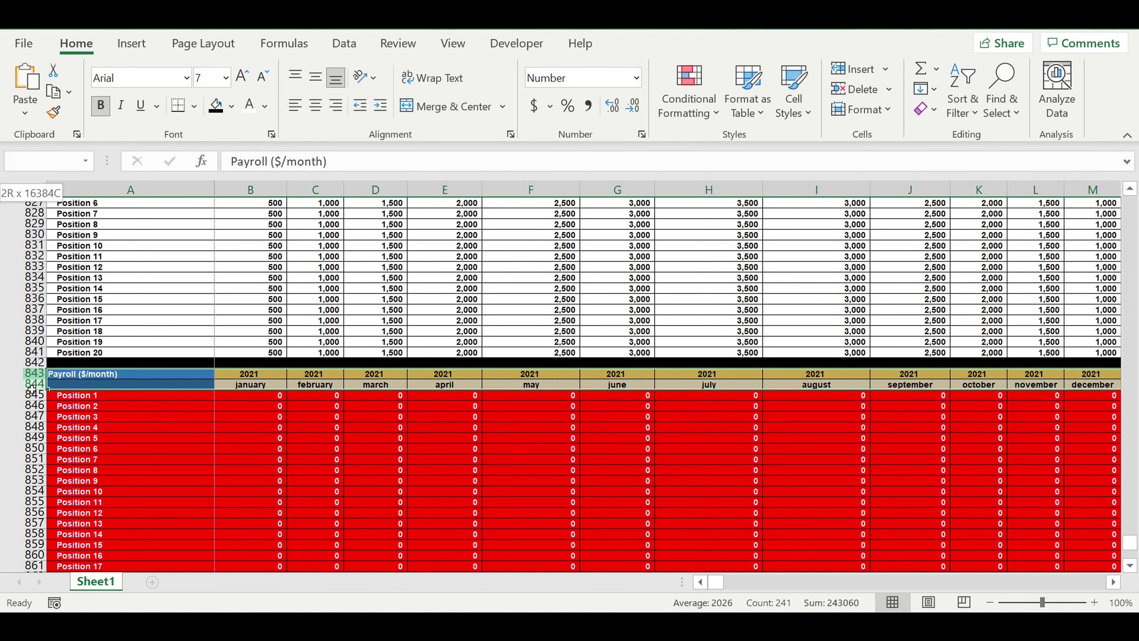
drag(31, 376, 32, 385)
key(ctrl+c)
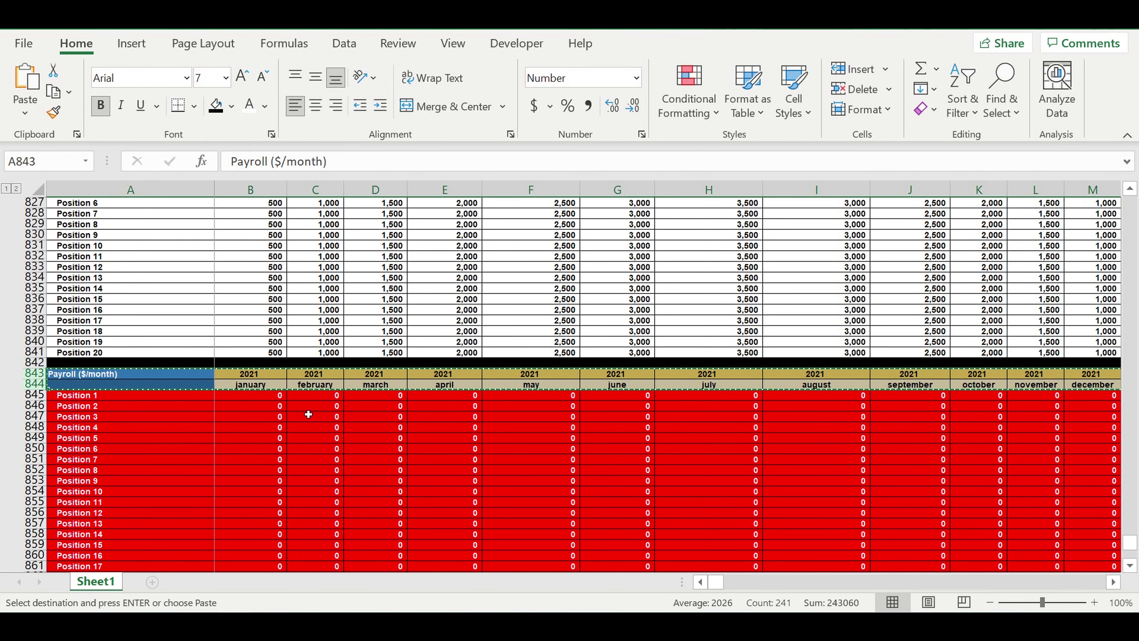
scroll(305, 415, down, 9)
scroll(292, 415, down, 1)
scroll(225, 426, down, 2)
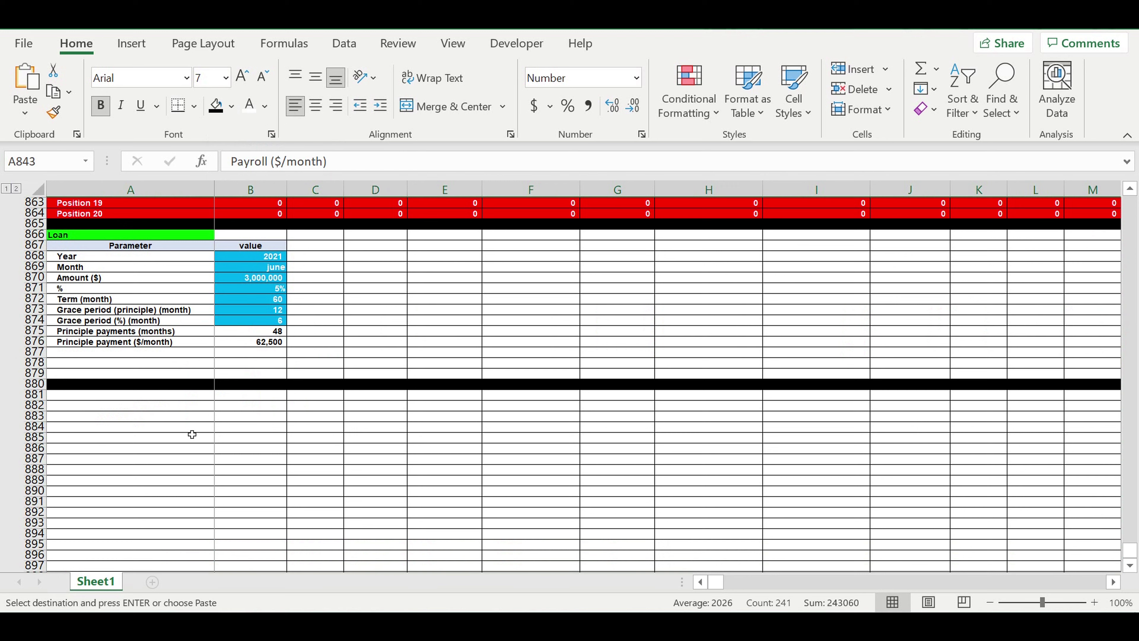
click(160, 396)
key(ctrl+v)
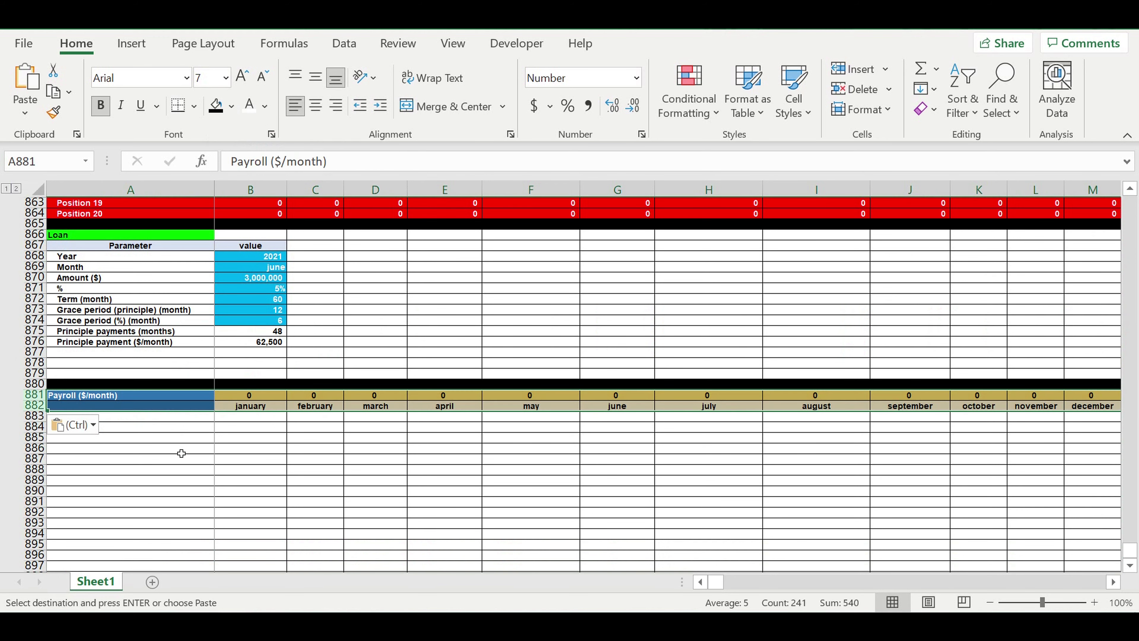
click(177, 449)
Link the timeline's first year cell B881 to the payroll year with =B843.
click(246, 396)
key(Escape)
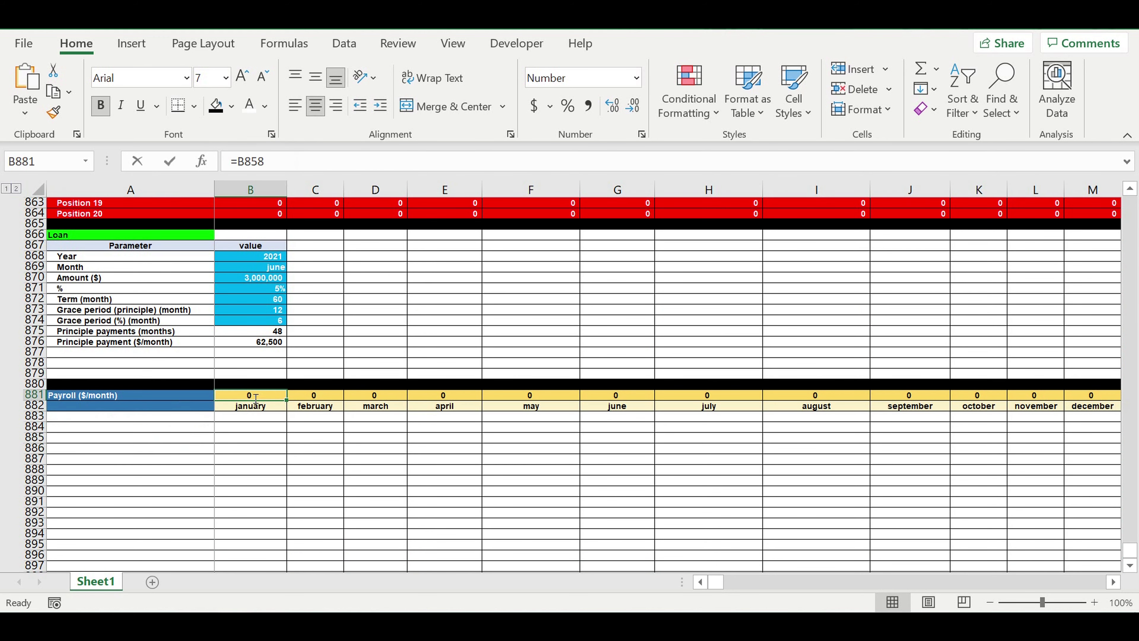
text(=)
scroll(323, 376, up, 2)
scroll(323, 376, up, 5)
scroll(323, 376, up, 2)
click(244, 279)
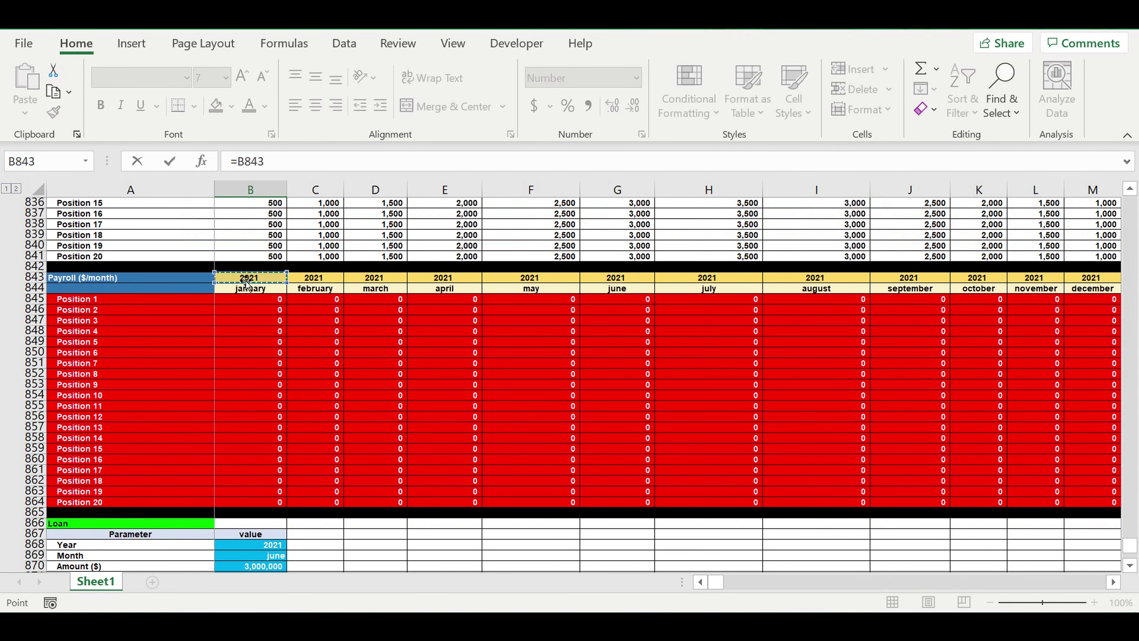
key(Return)
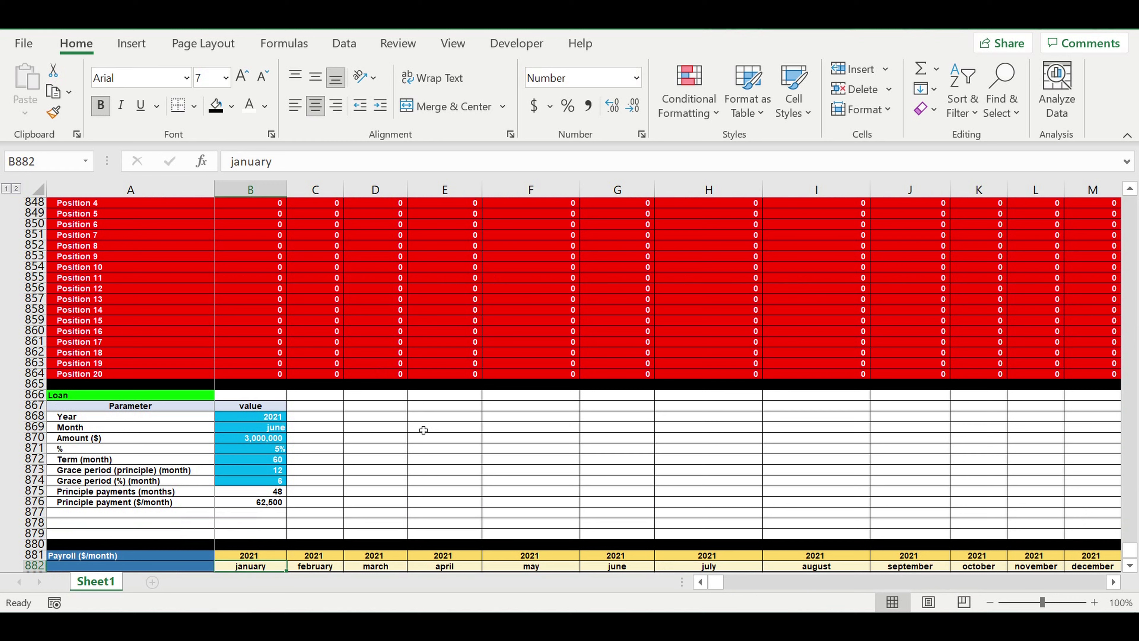
Rename A881 'Loan timeline' and fill A881:A882 magenta.
scroll(424, 430, down, 3)
scroll(423, 430, down, 1)
scroll(239, 463, down, 2)
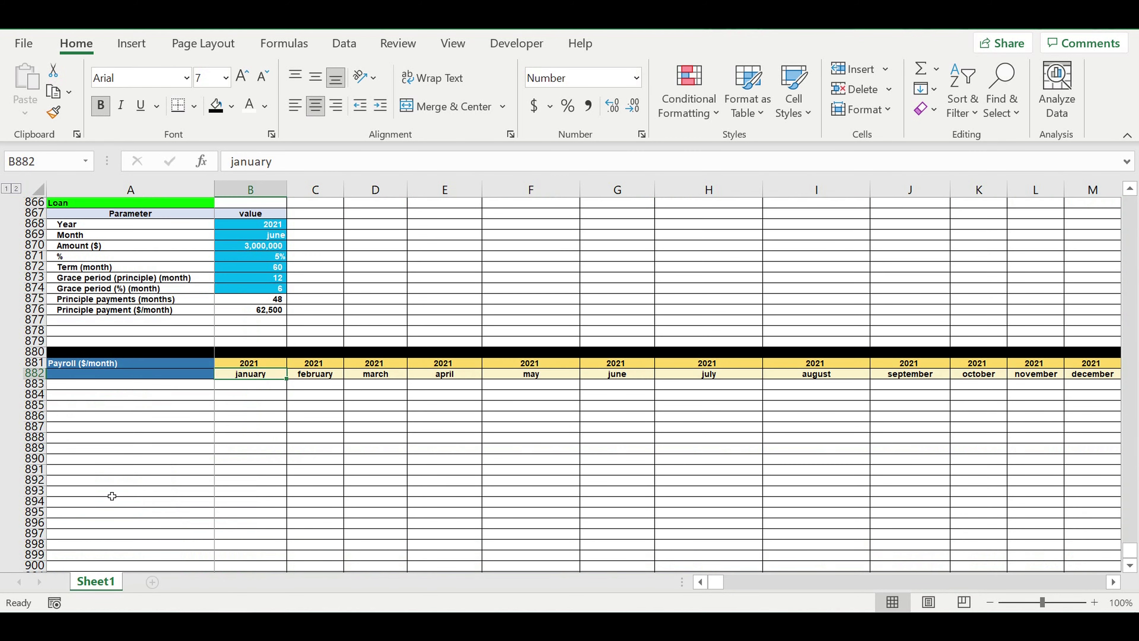
click(86, 366)
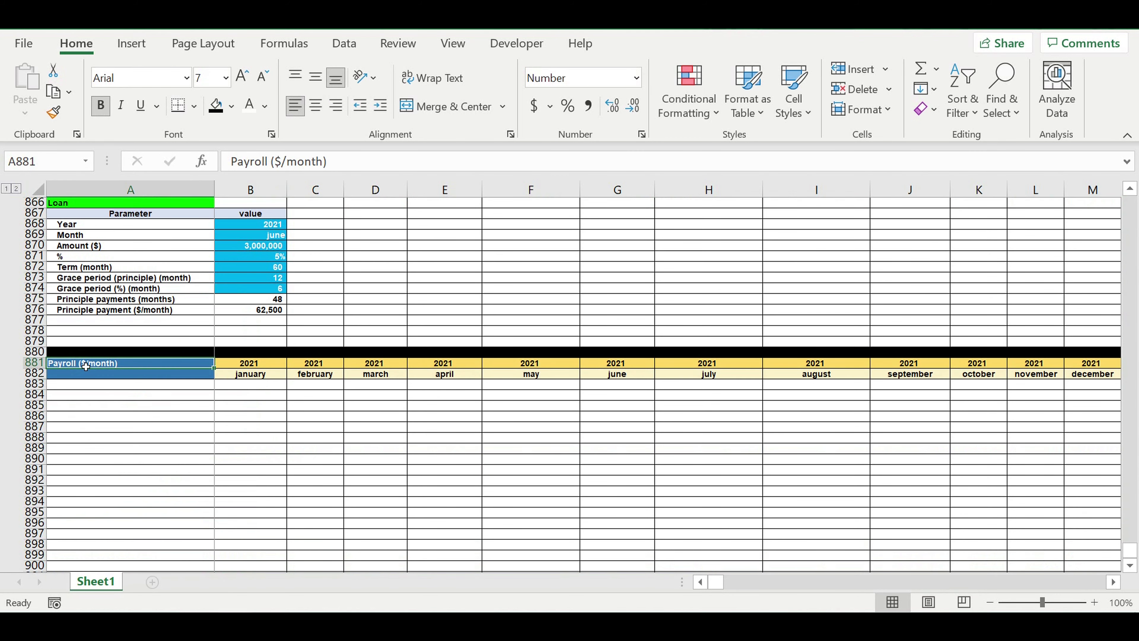
text(Loan timeline)
key(Return)
drag(84, 364, 85, 375)
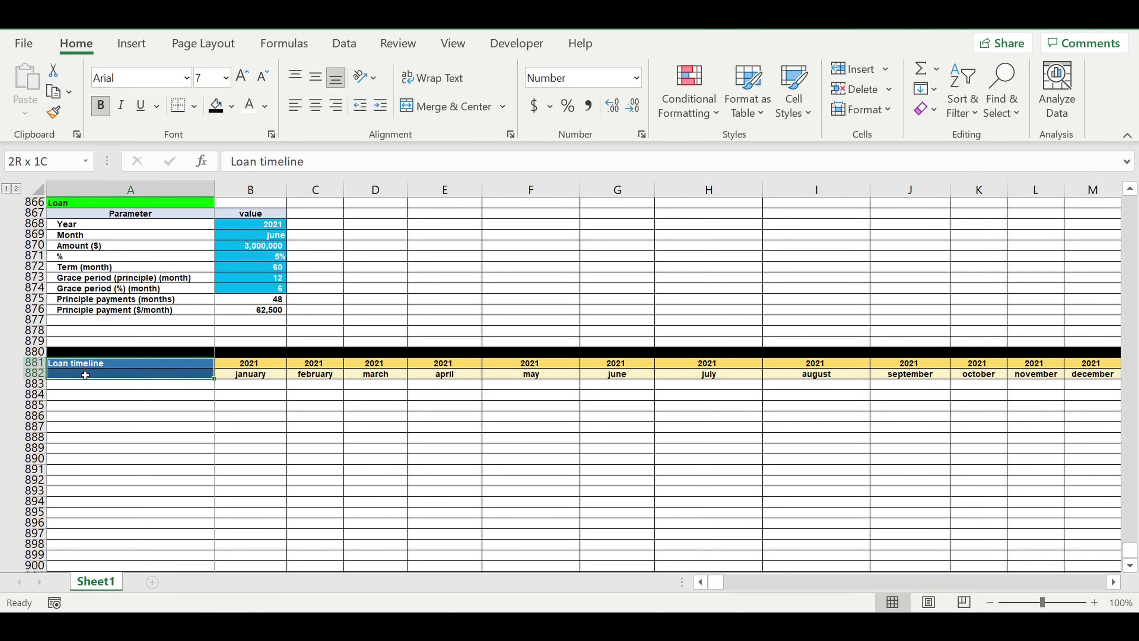
click(232, 107)
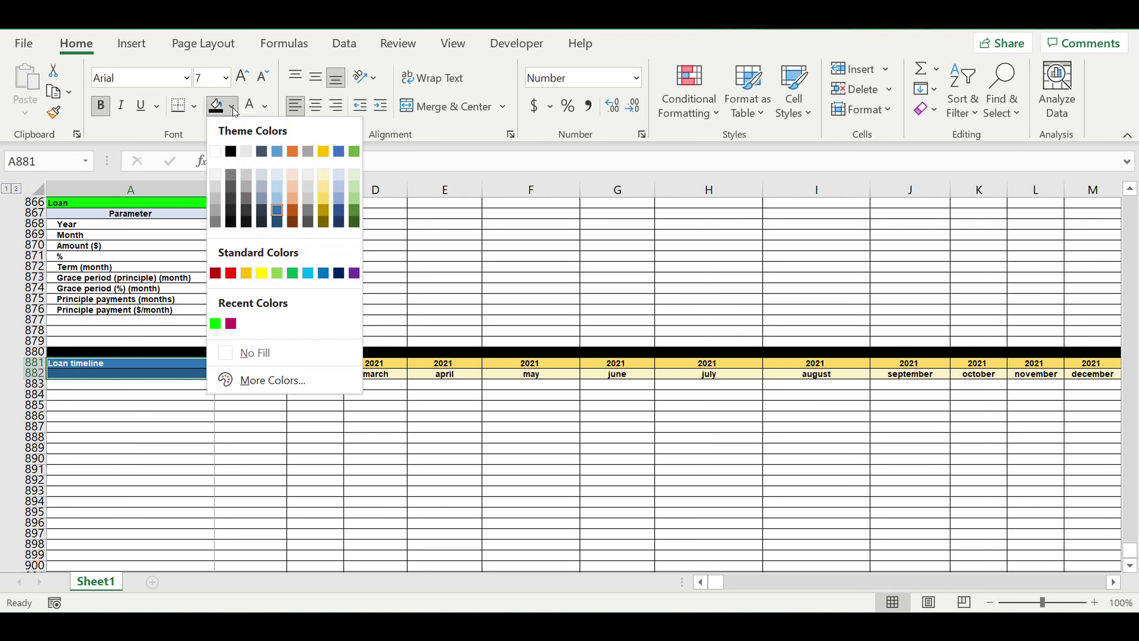
click(232, 323)
click(300, 446)
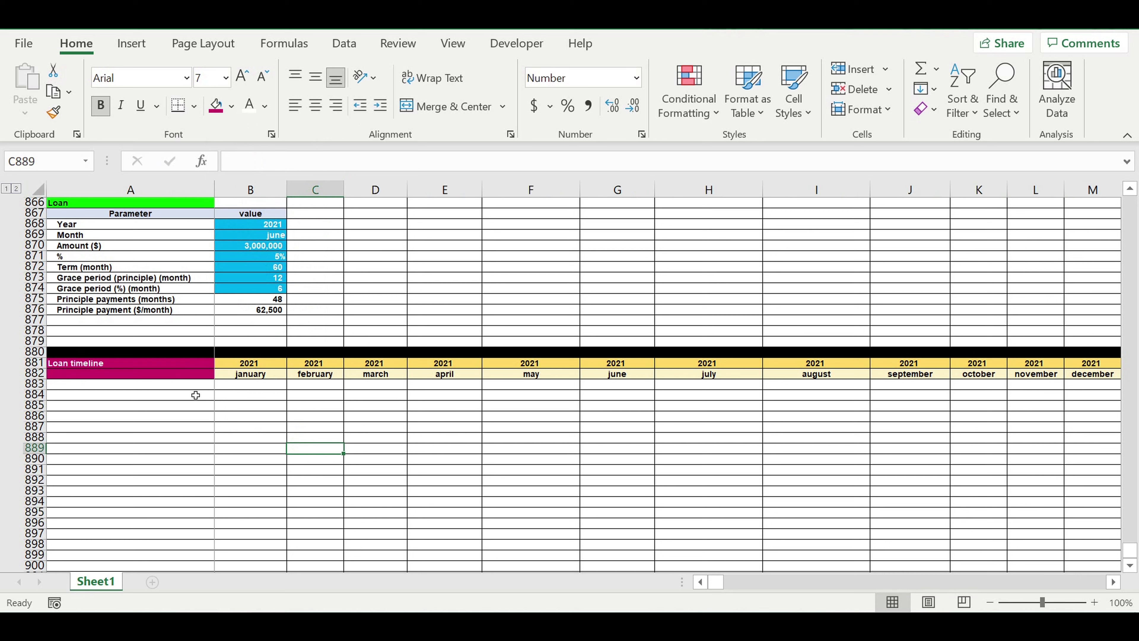
click(181, 387)
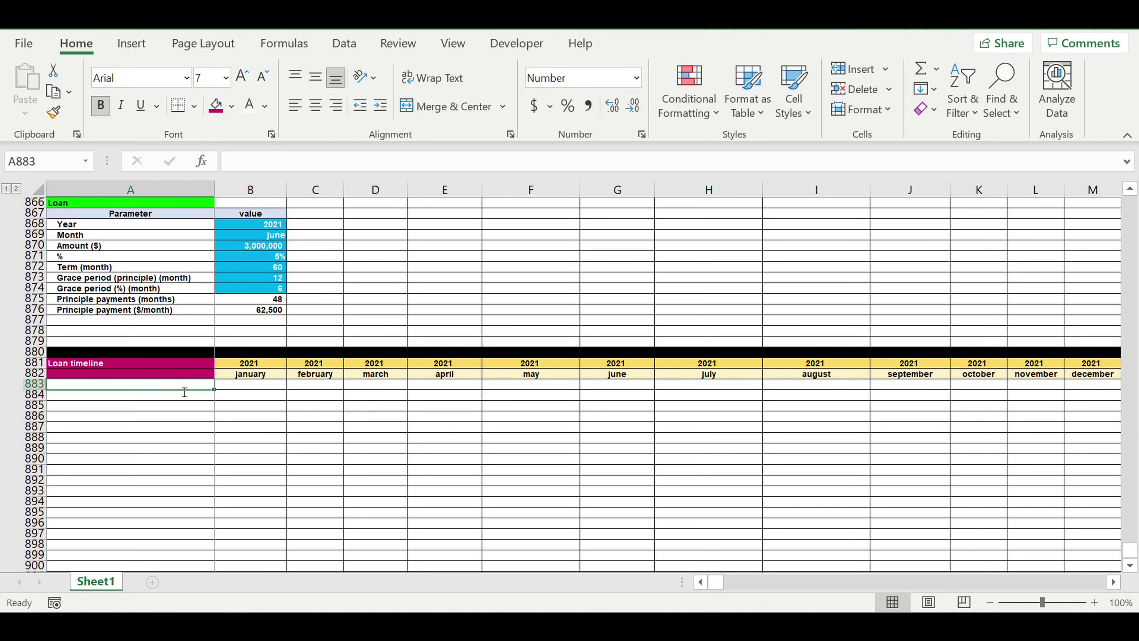
Label A883 'We get the loan (0-1-0)' and start B883 with =IF(AND(B881=$B$868,.
text(WE)
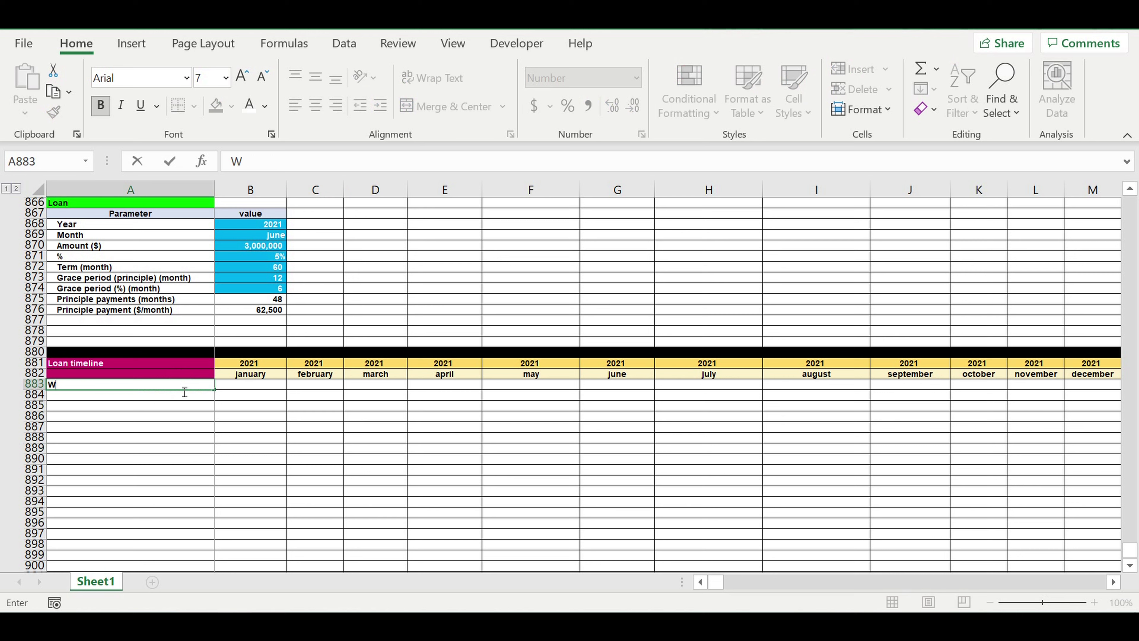
text(get the loan (0-1-0))
key(Return)
click(174, 427)
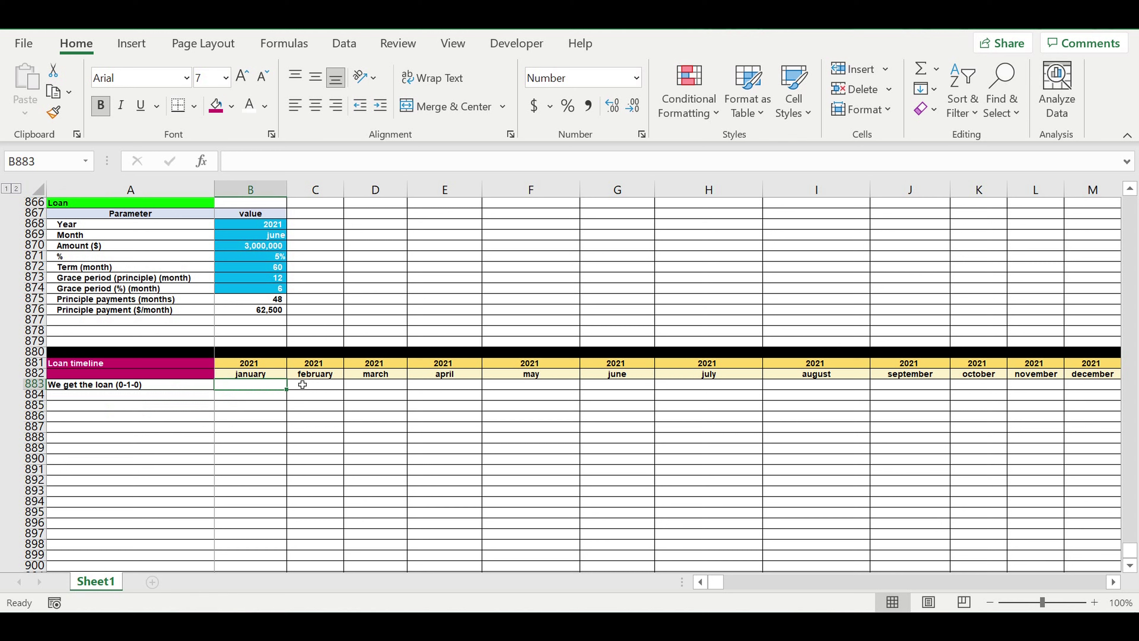
text(=if()
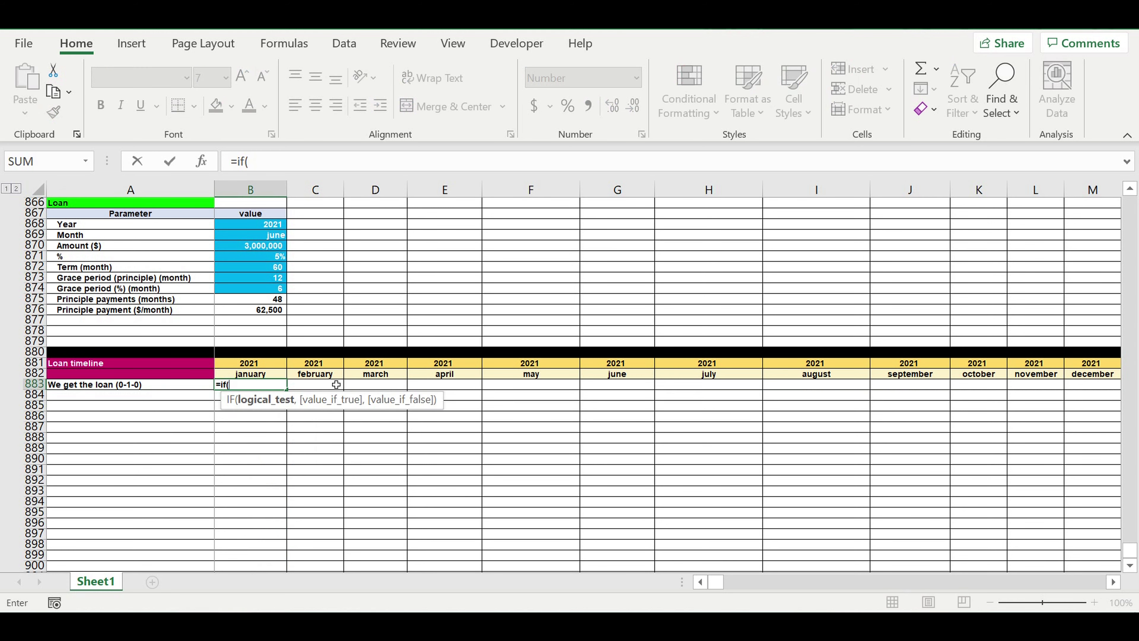
text(and()
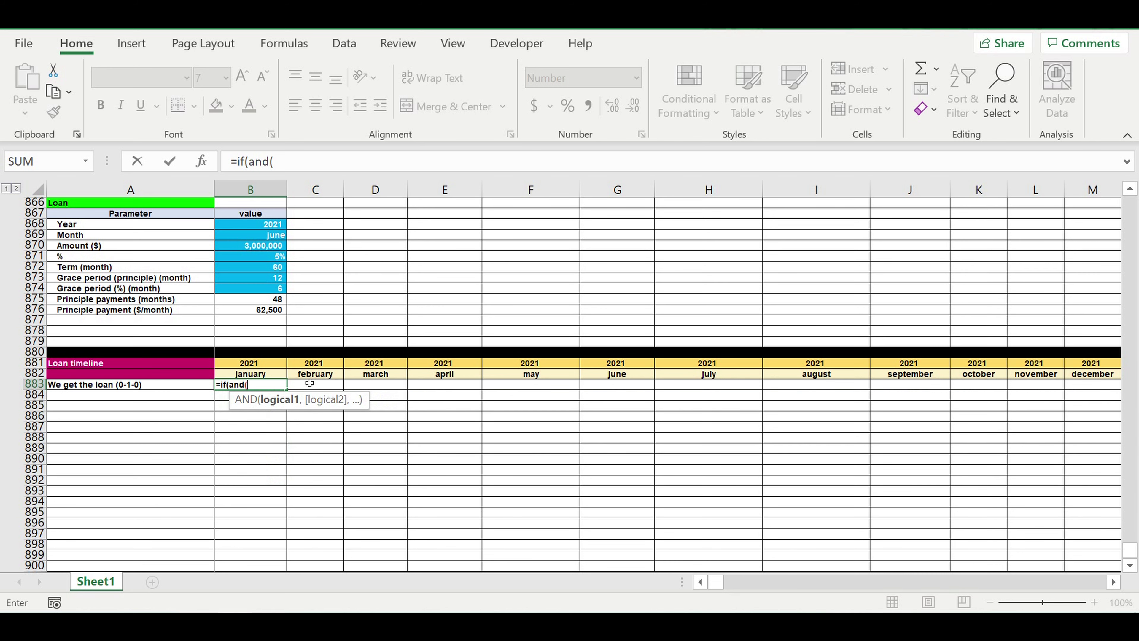
click(255, 363)
text(=)
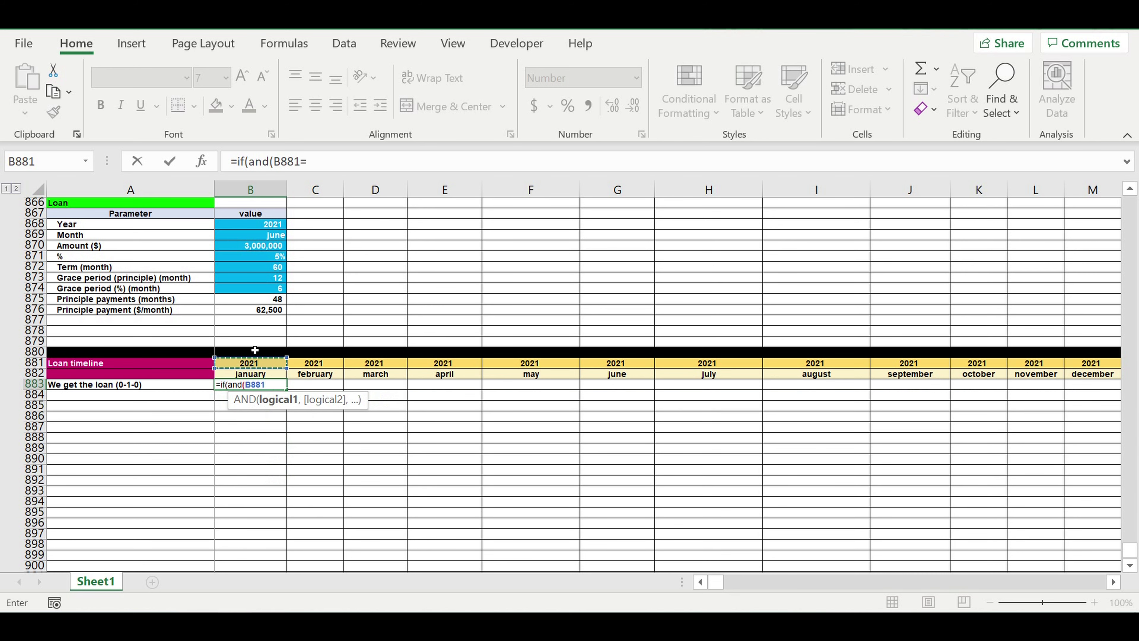
click(253, 224)
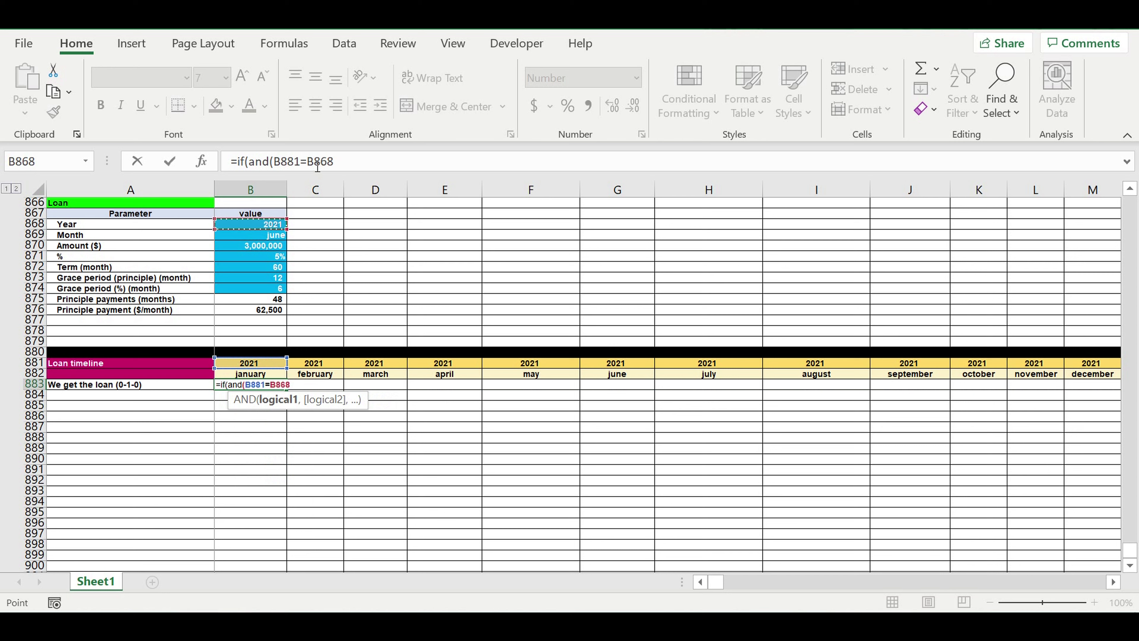
click(308, 163)
text($)
key(Right)
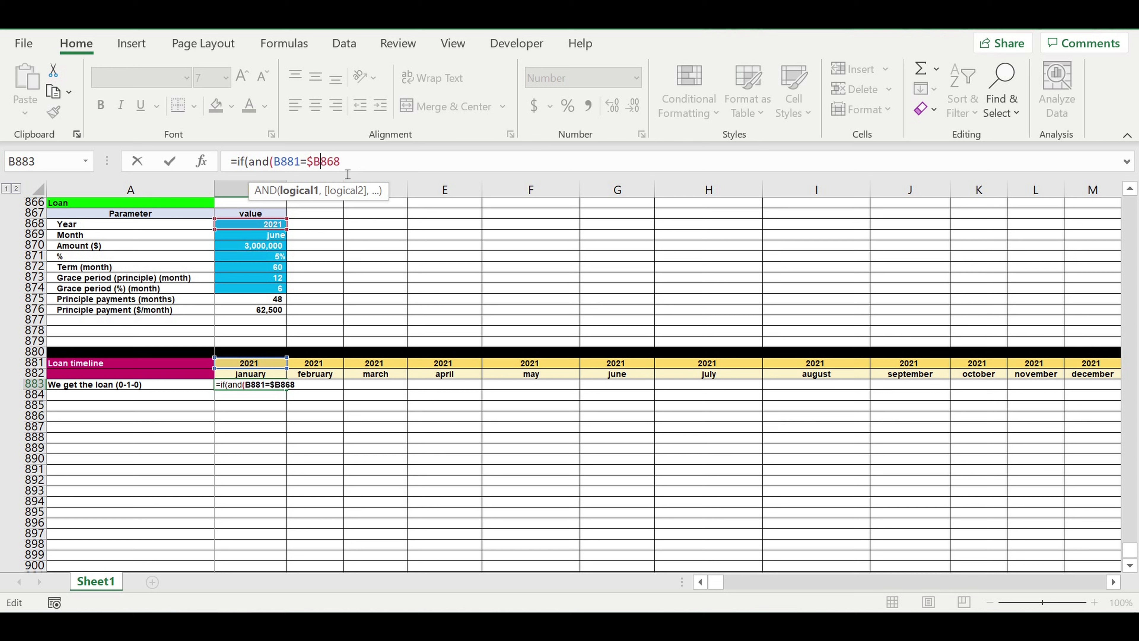
text($)
click(363, 161)
text(,)
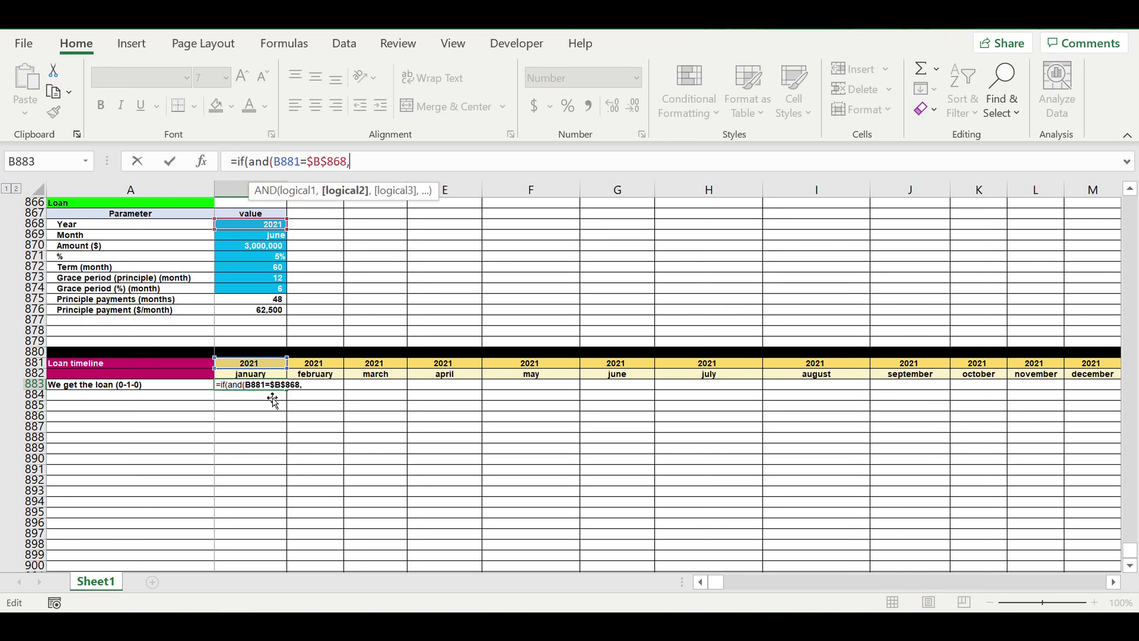
Finish B883 as =IF(AND(B881=$B$868,B882=$B$869),1,0), returning 0.
click(247, 379)
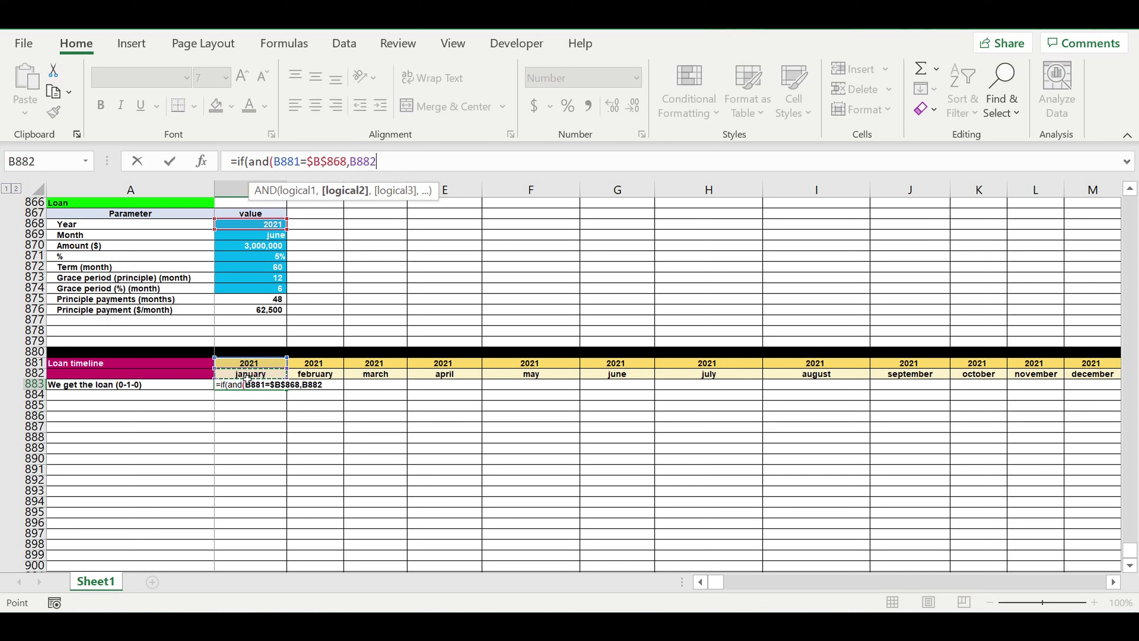
text(=)
click(257, 235)
click(387, 161)
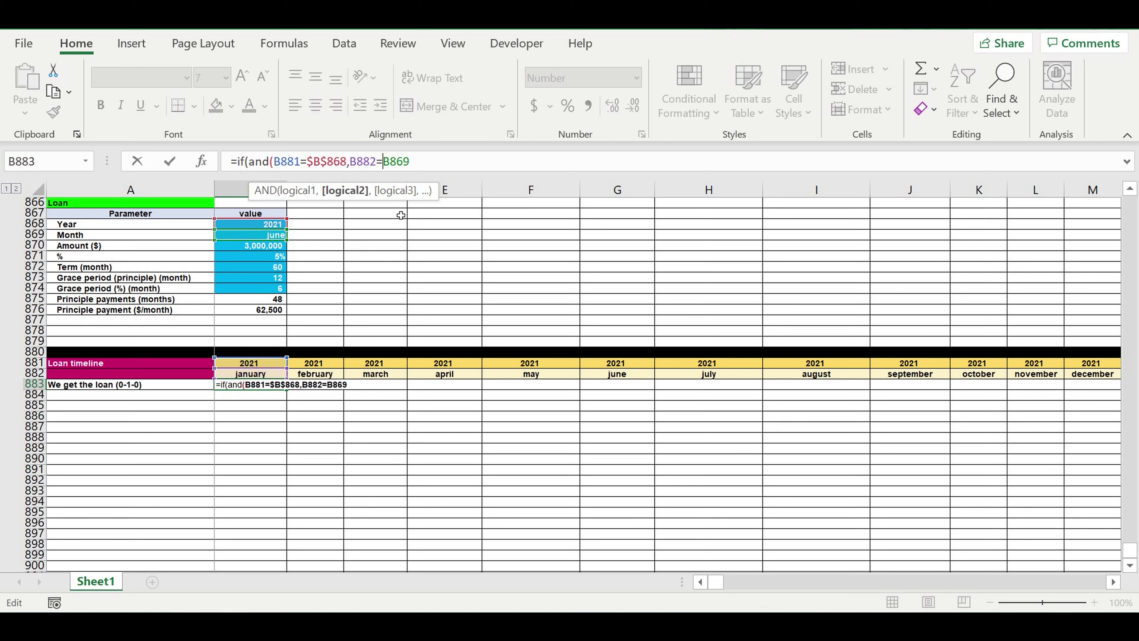
text($)
key(Right)
text($)
click(446, 167)
text(),1,0)
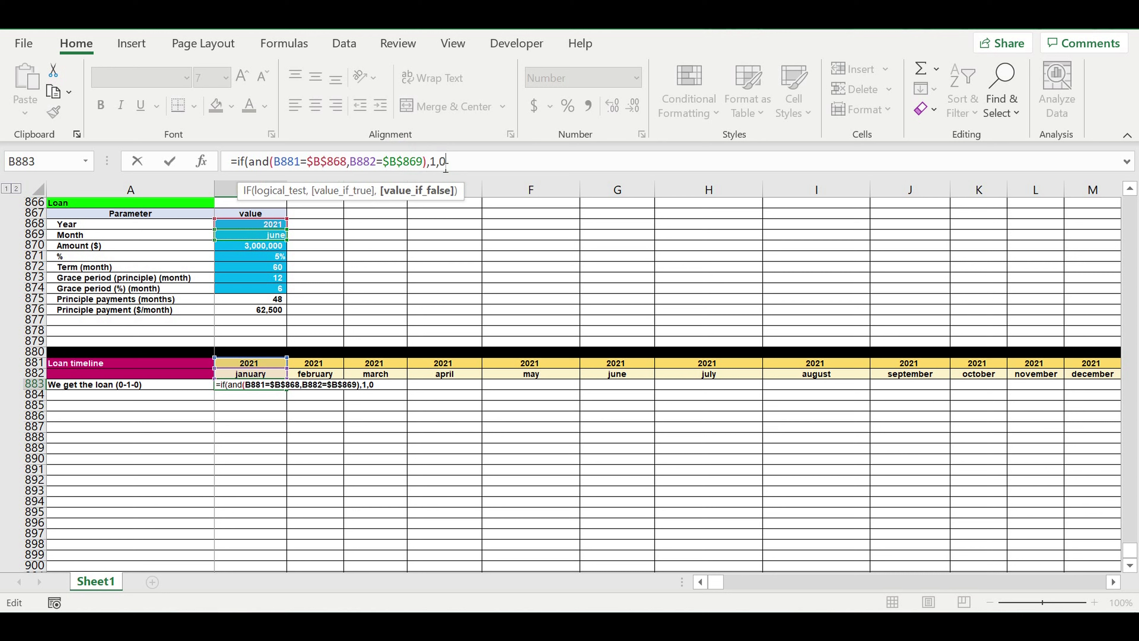
text())
key(Return)
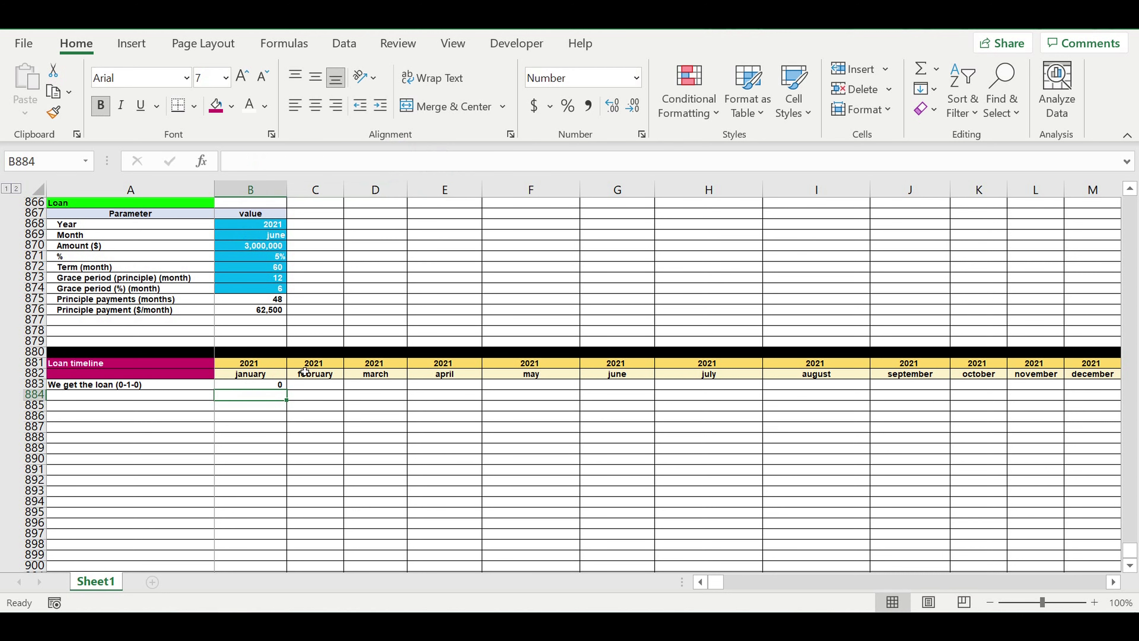
click(238, 386)
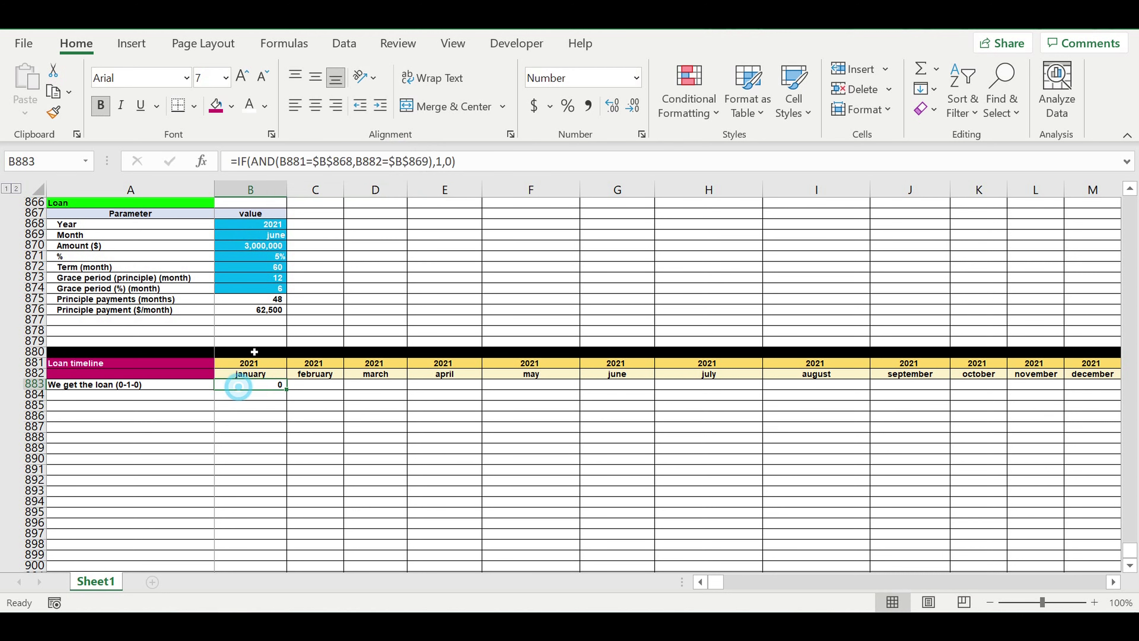
click(257, 236)
click(292, 235)
click(290, 249)
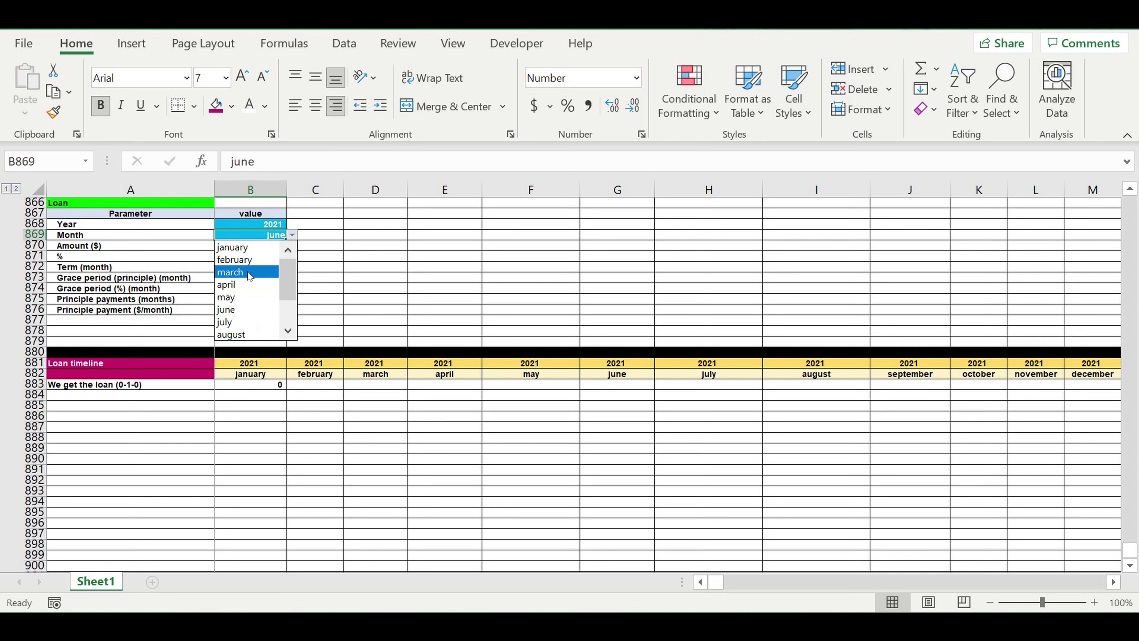
click(249, 272)
click(330, 427)
click(255, 385)
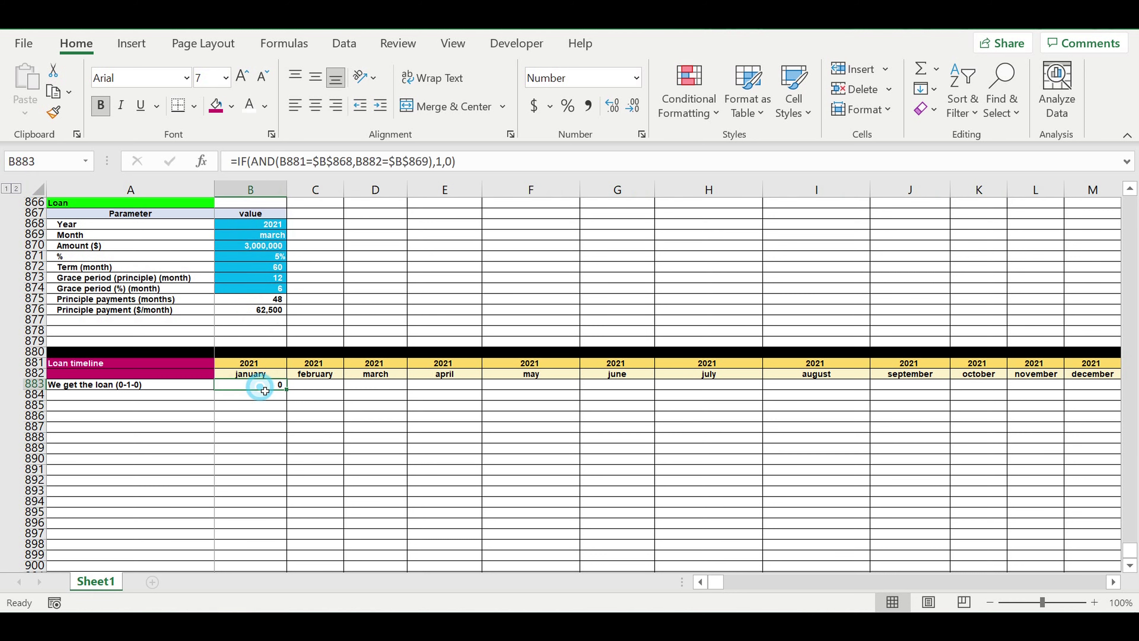
drag(289, 392, 975, 395)
click(531, 427)
click(389, 387)
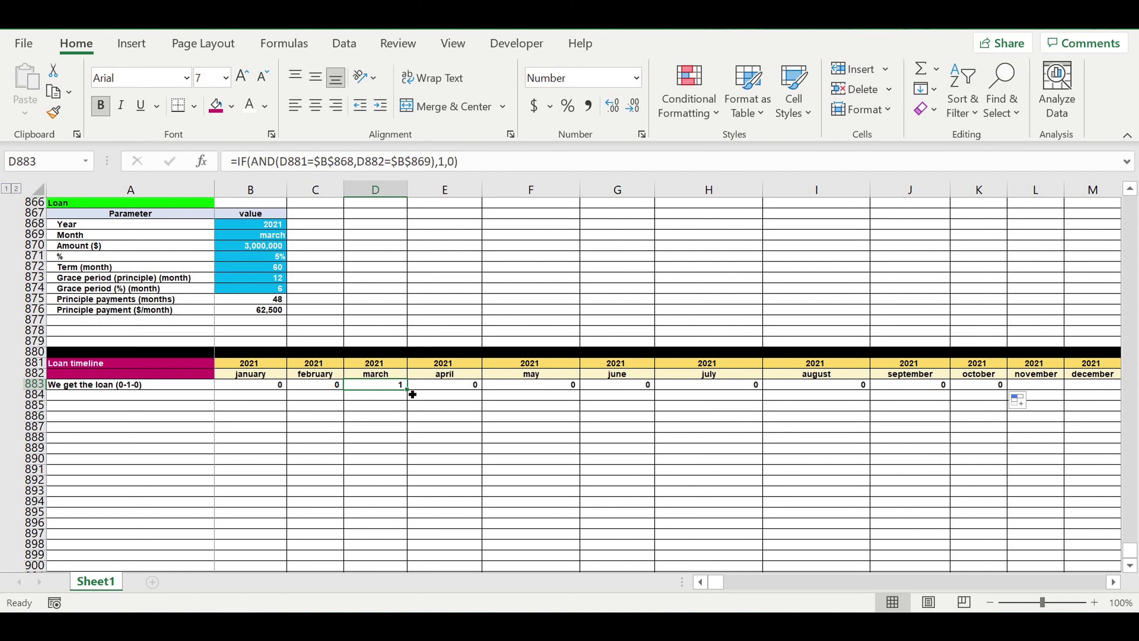
drag(406, 389, 895, 389)
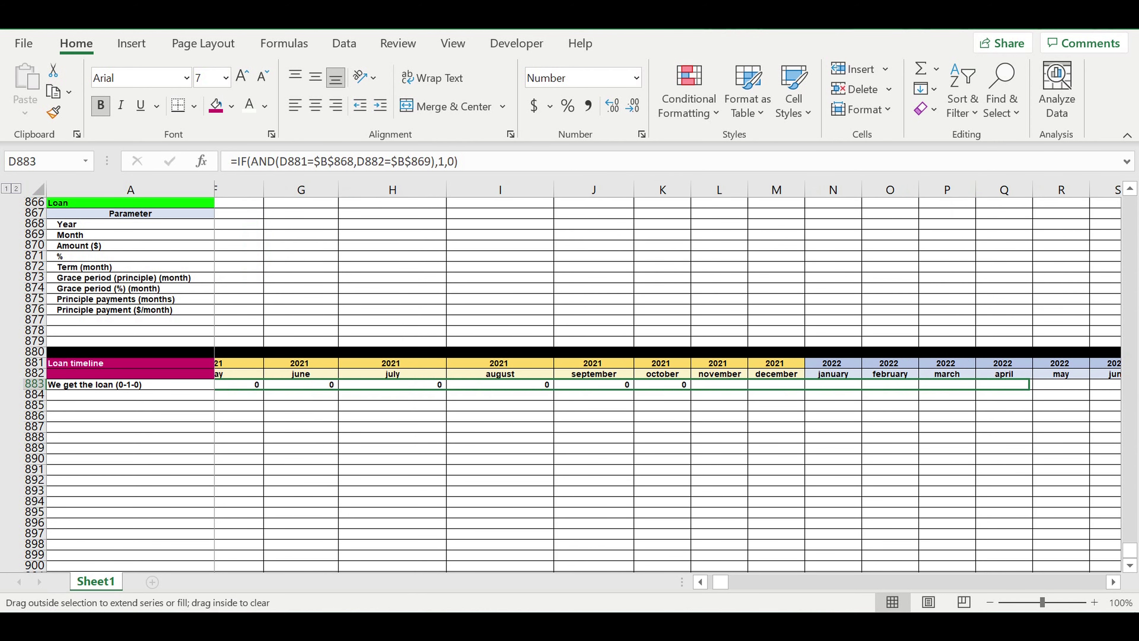
mouse_move(895, 389)
mouse_down()
mouse_move(1131, 401)
mouse_move(671, 412)
mouse_up()
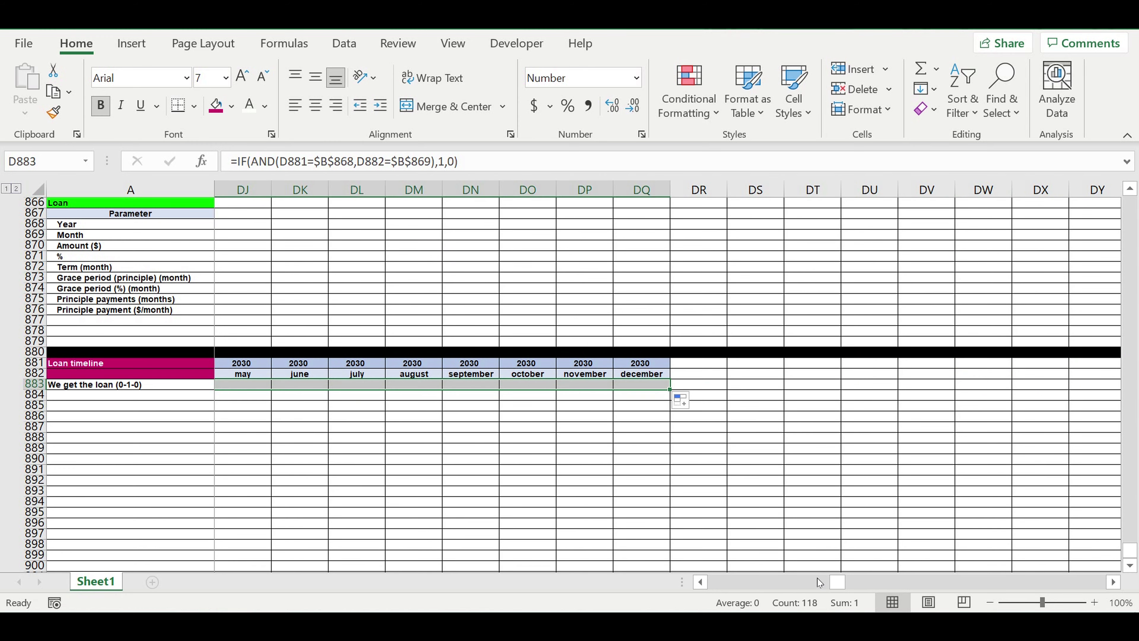
drag(838, 583, 563, 584)
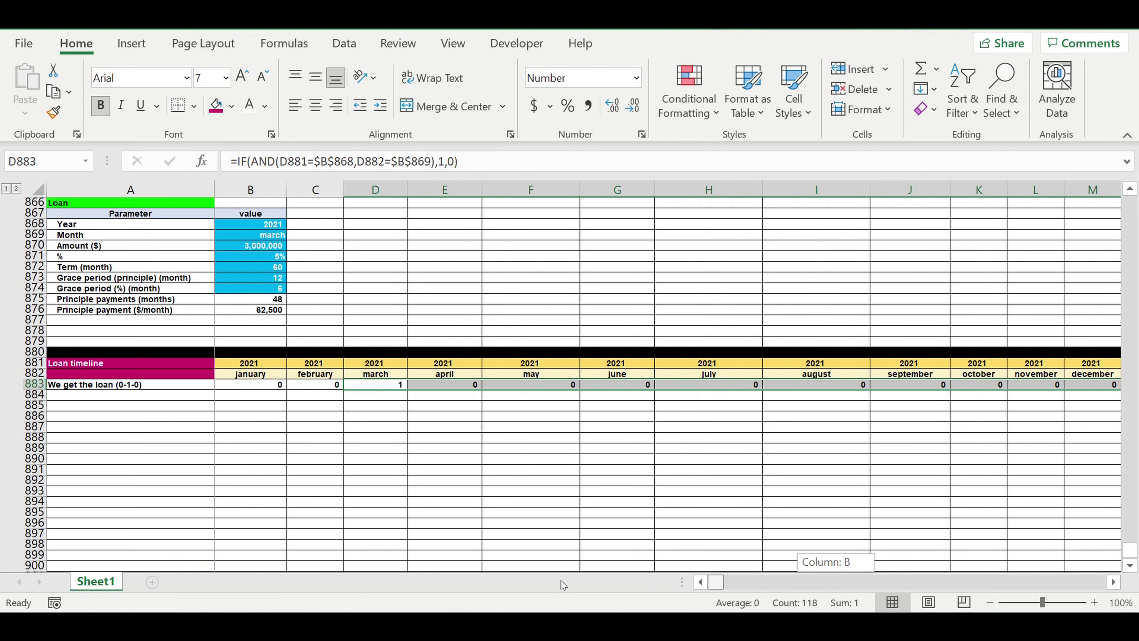
click(489, 447)
click(314, 429)
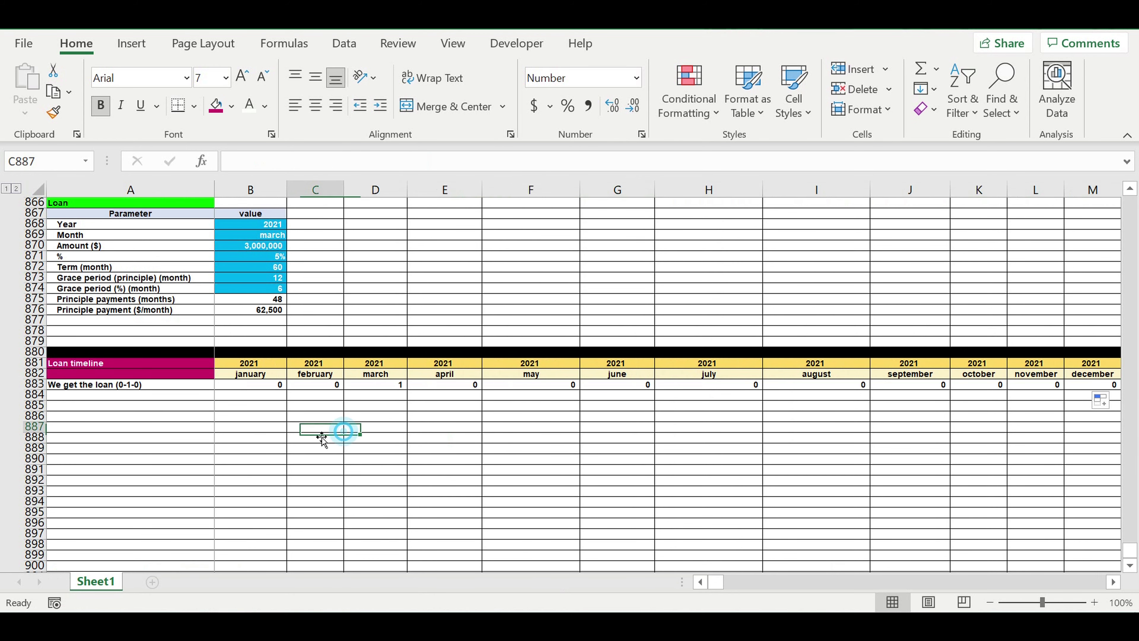
click(86, 396)
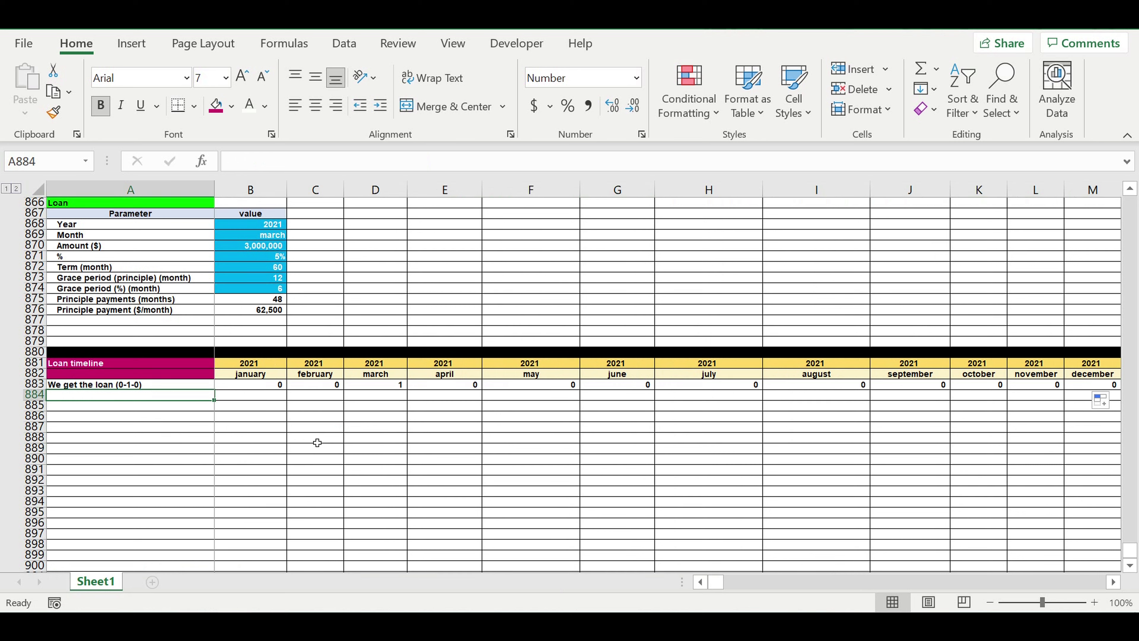
Label A884 'Start payments of the loan (0-1-0)' and set C884 to =B883.
text(Start payments)
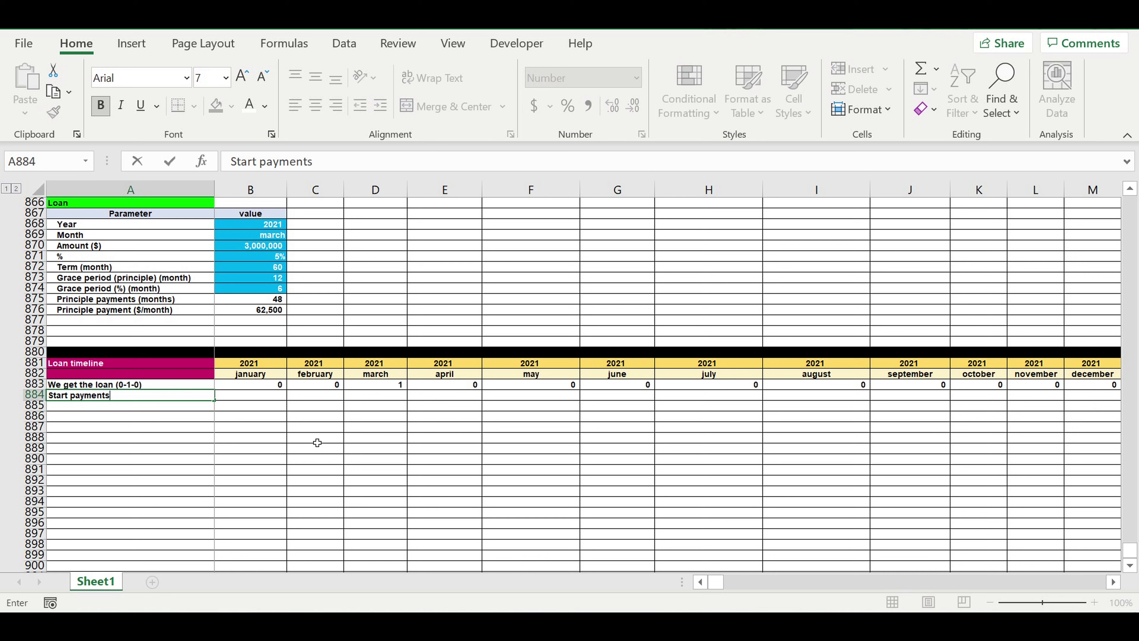
text( of the loan (0-1-0)
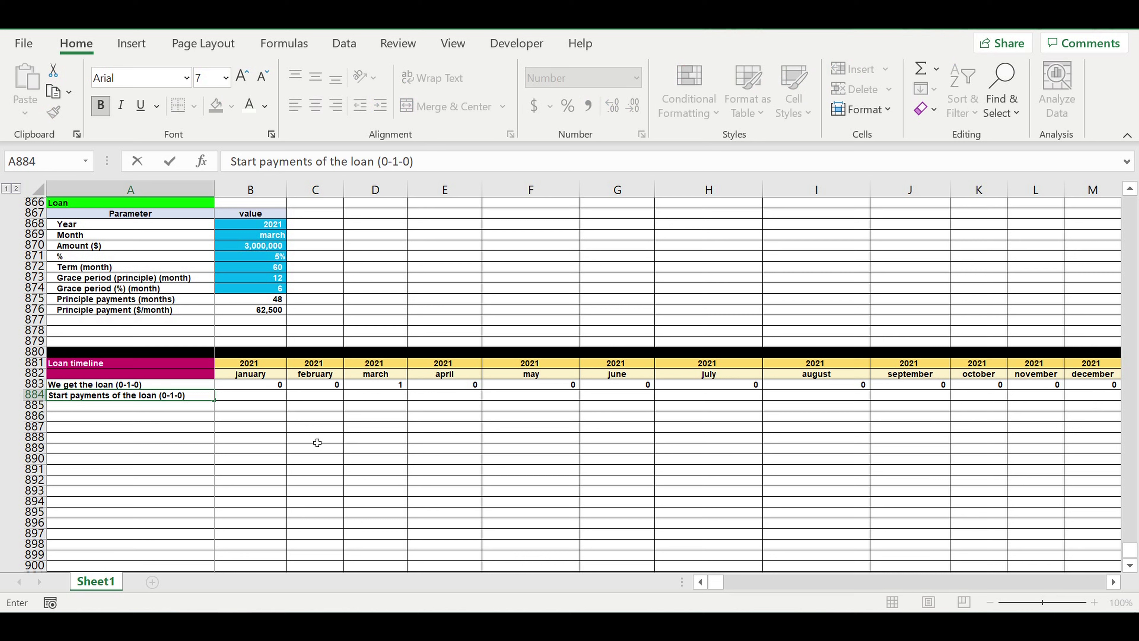
key(Return)
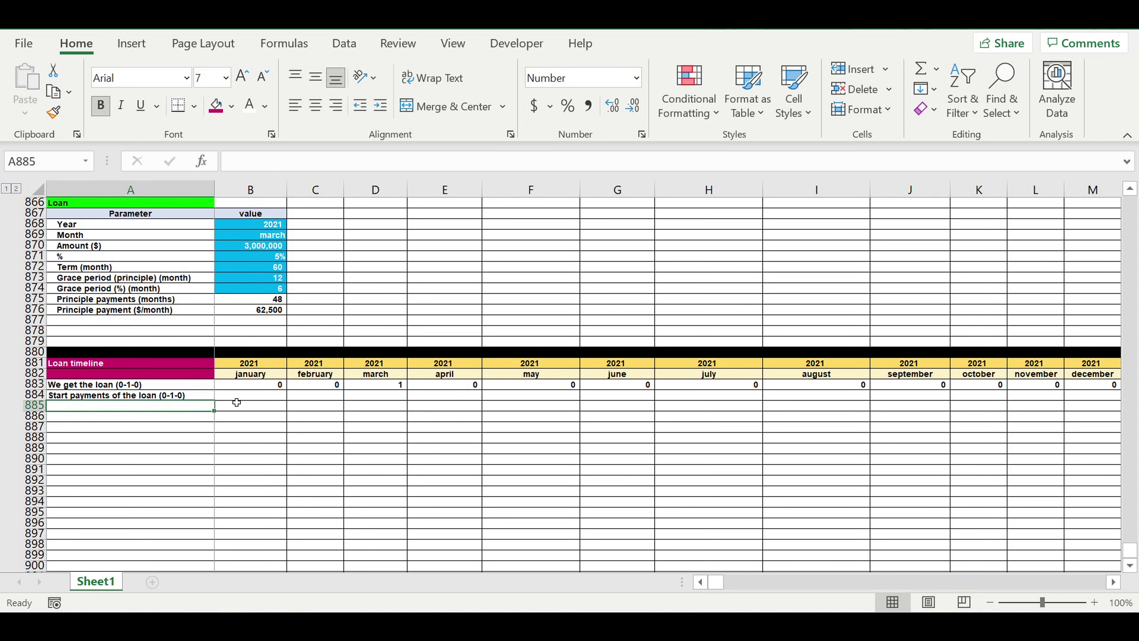
click(233, 395)
click(309, 396)
text(=)
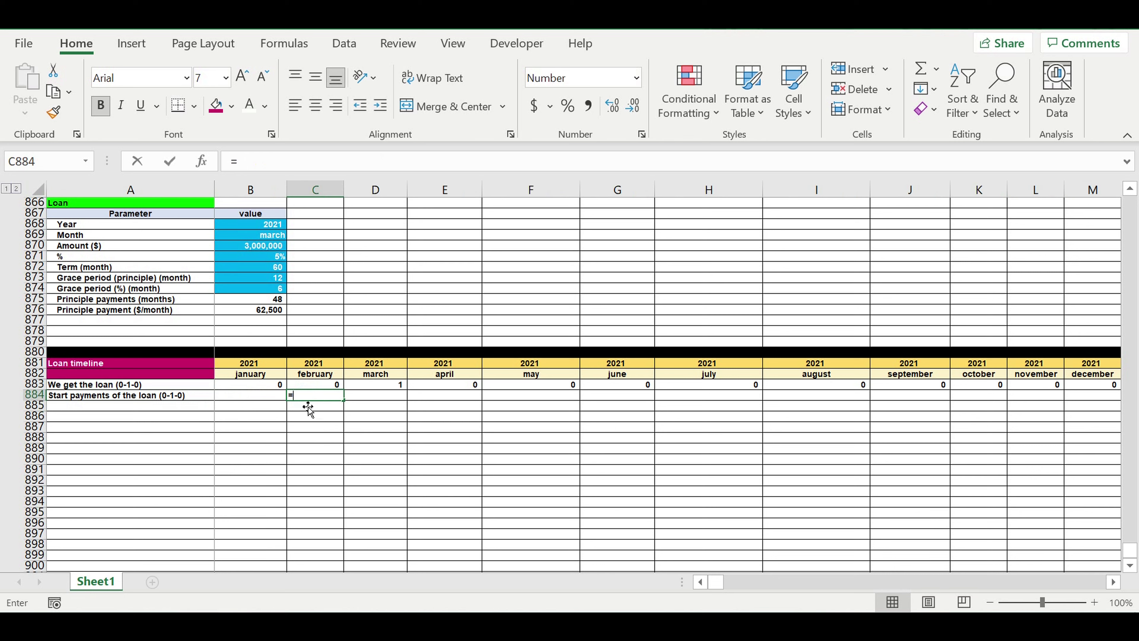
click(265, 388)
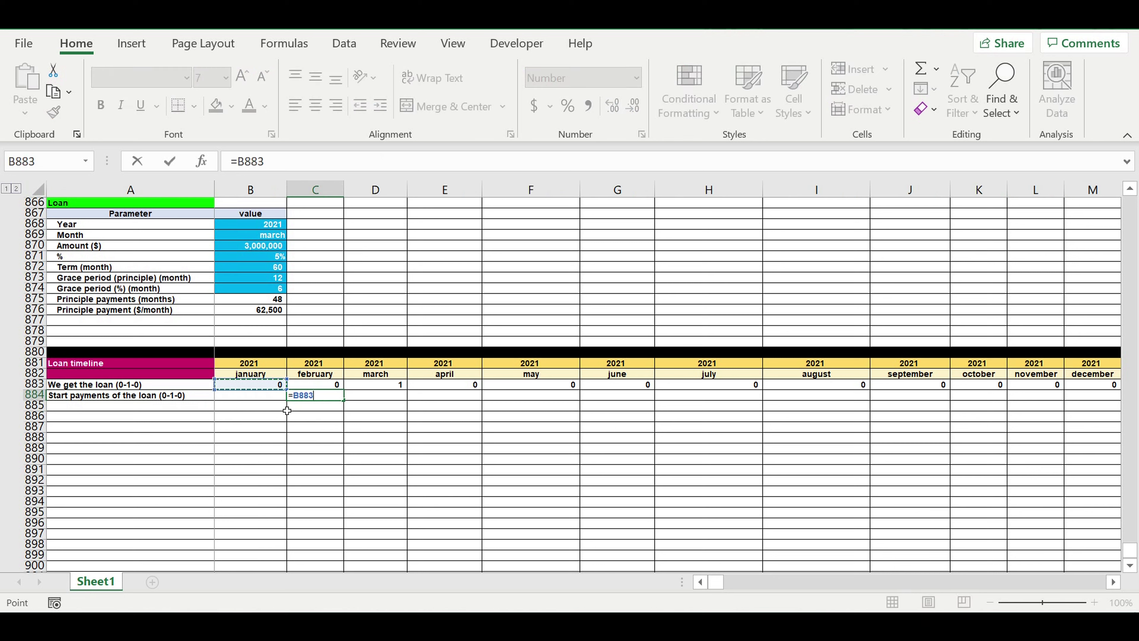
key(Return)
Fill the C884 formula right along row 884 through DQ884, giving 1 in April.
click(309, 395)
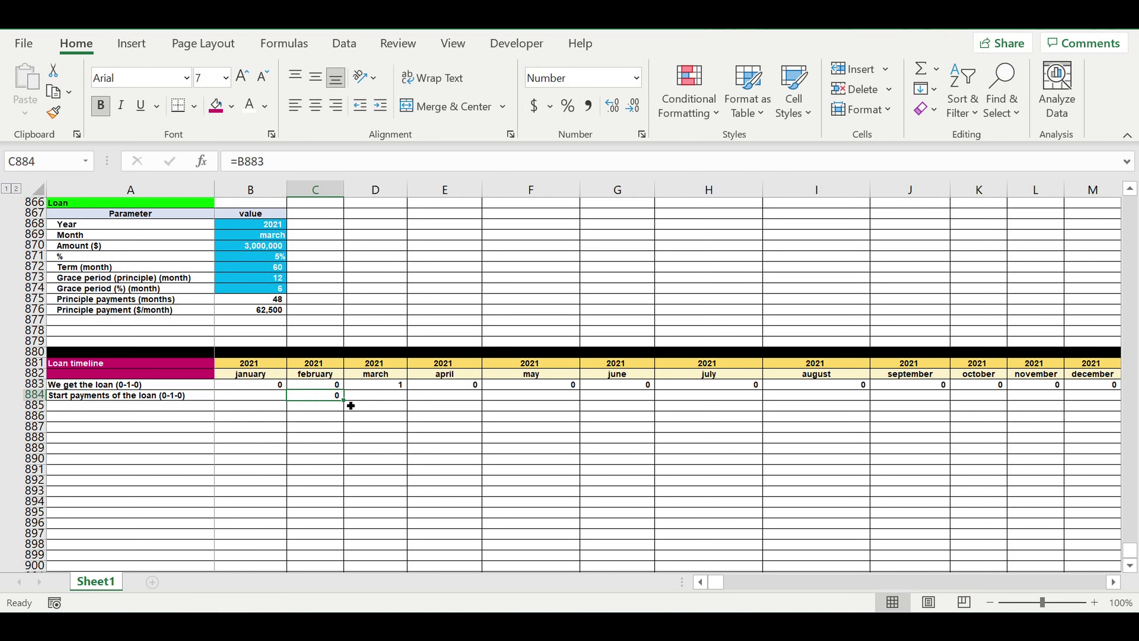
drag(351, 405, 857, 418)
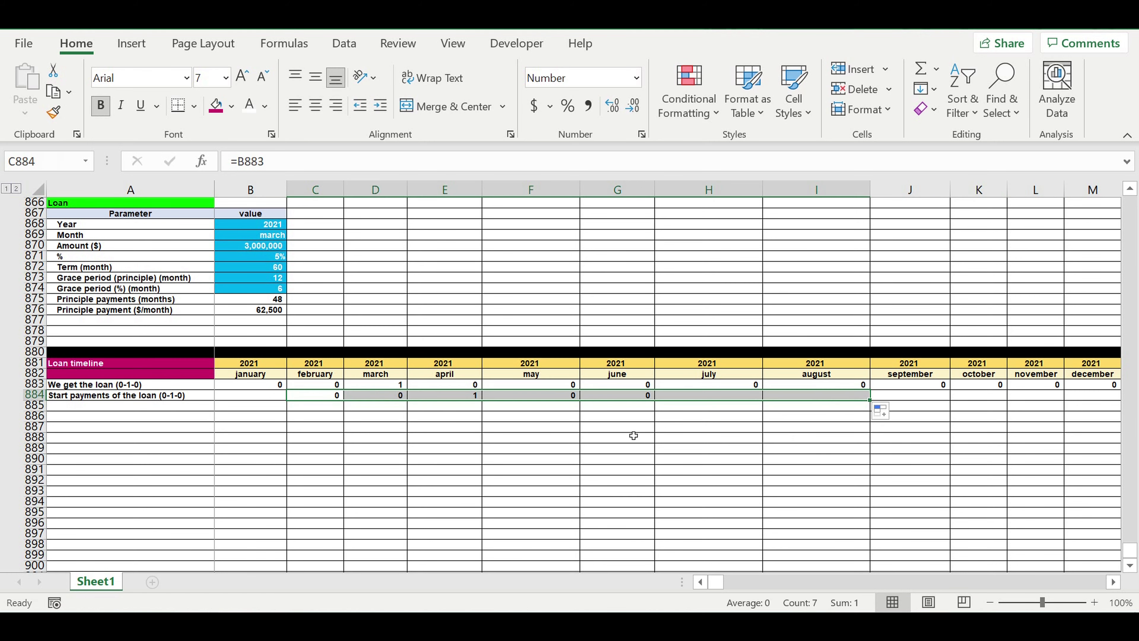
click(630, 427)
click(459, 397)
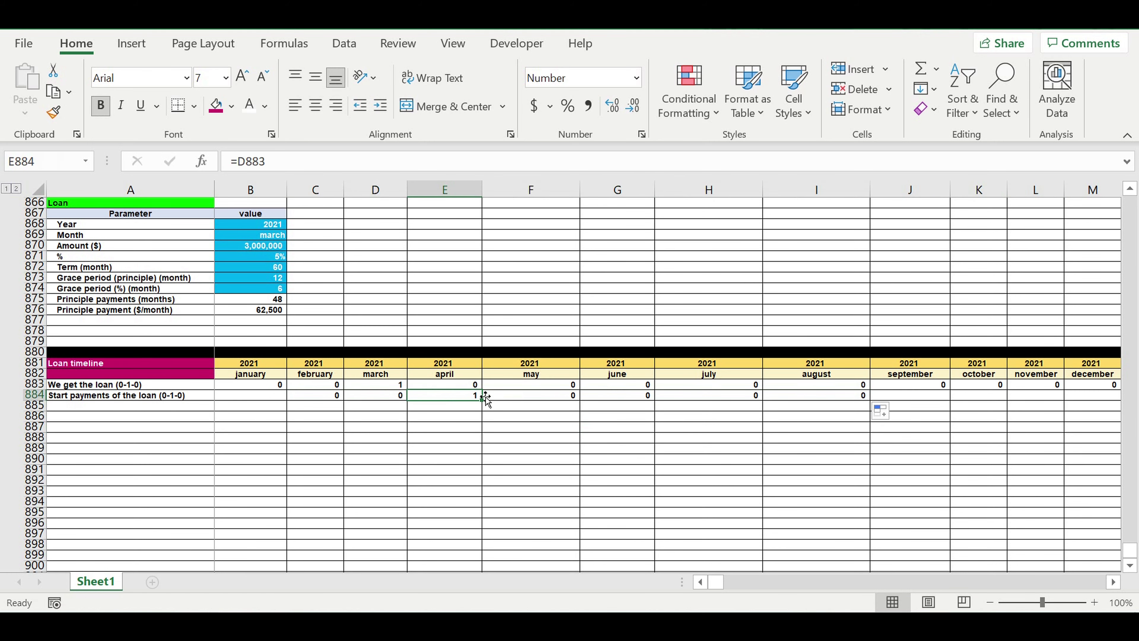
drag(485, 405, 1050, 402)
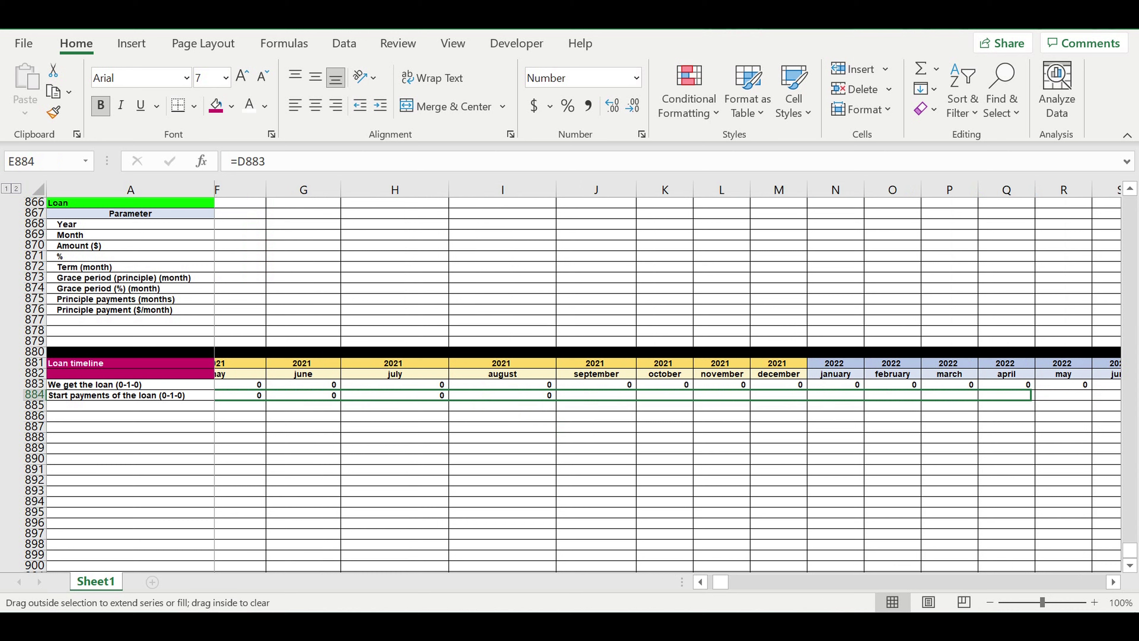
drag(1050, 397, 1011, 398)
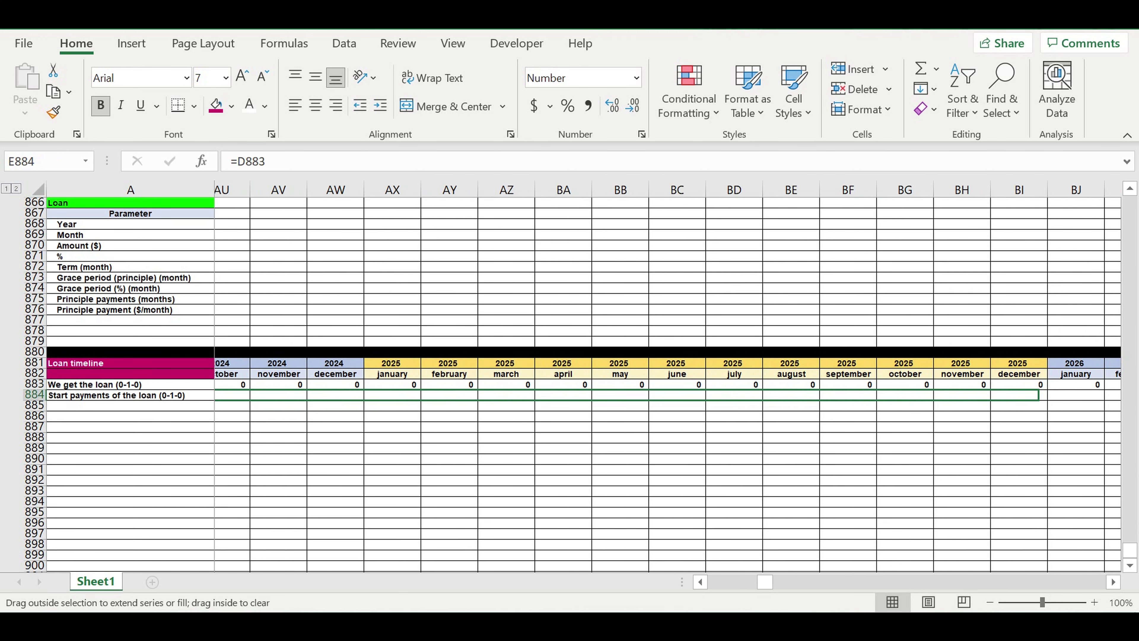
drag(1011, 397, 947, 395)
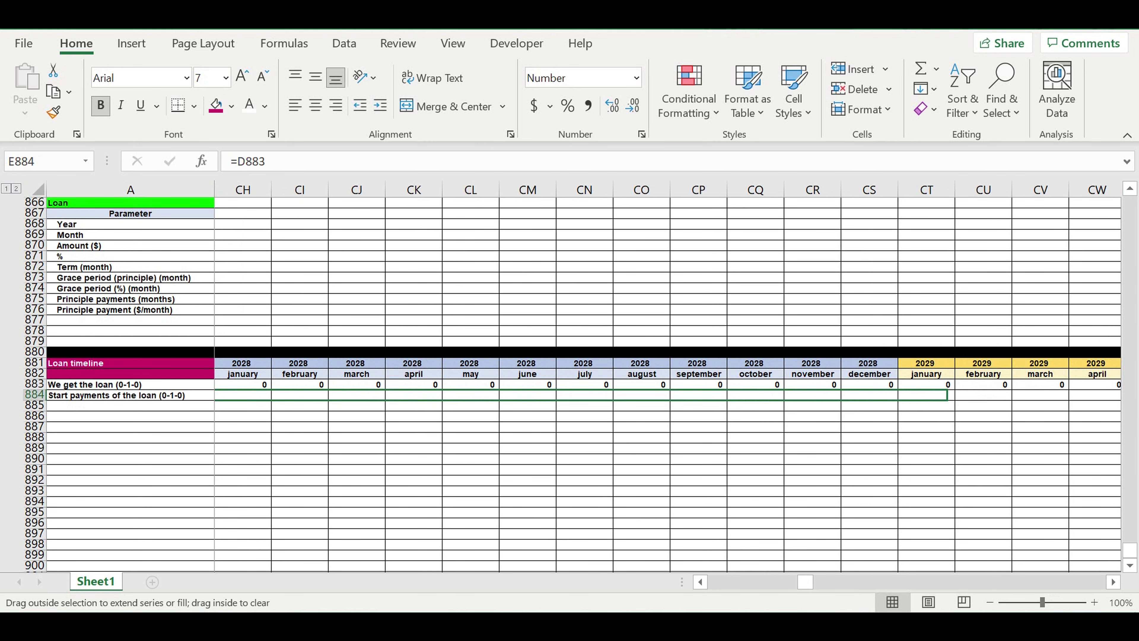
drag(948, 395, 667, 426)
drag(837, 582, 424, 579)
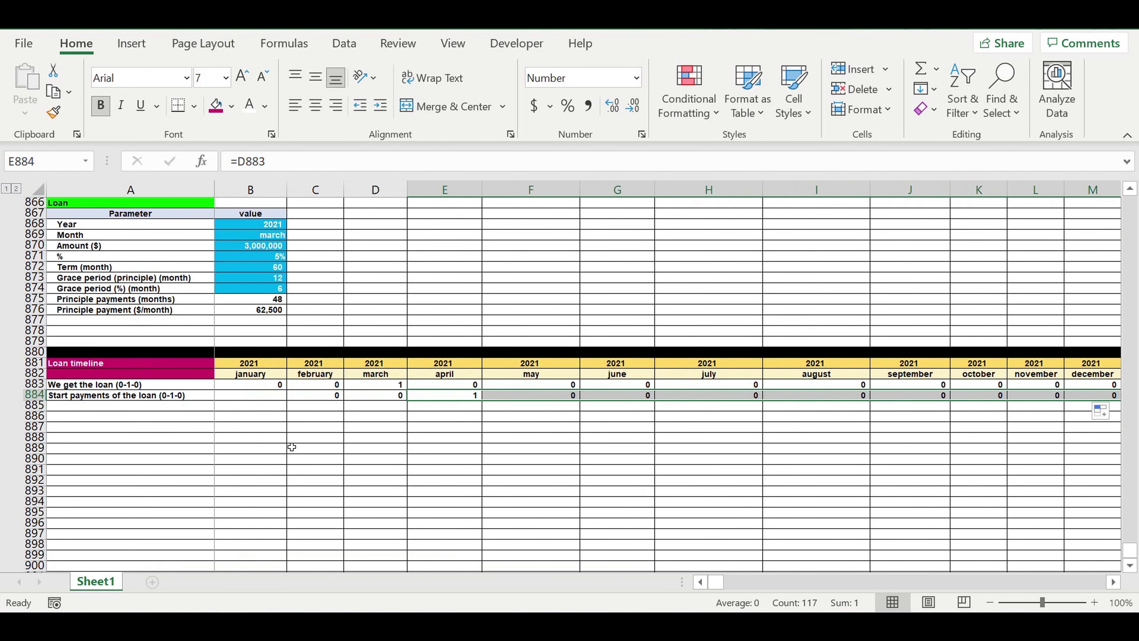
click(250, 400)
text(0)
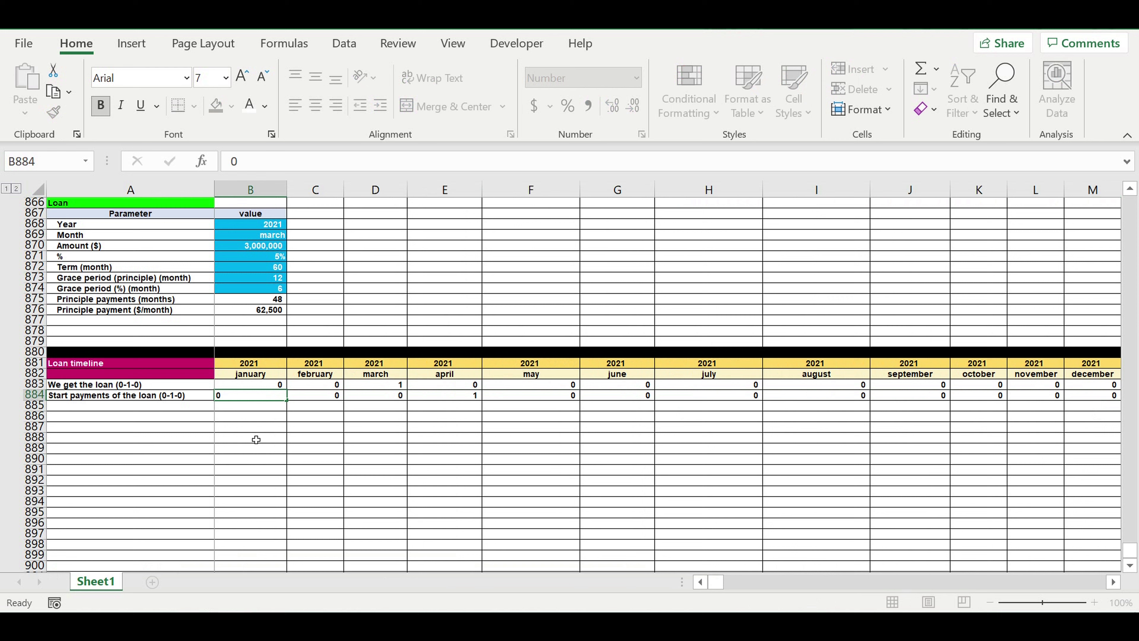
click(256, 459)
click(169, 411)
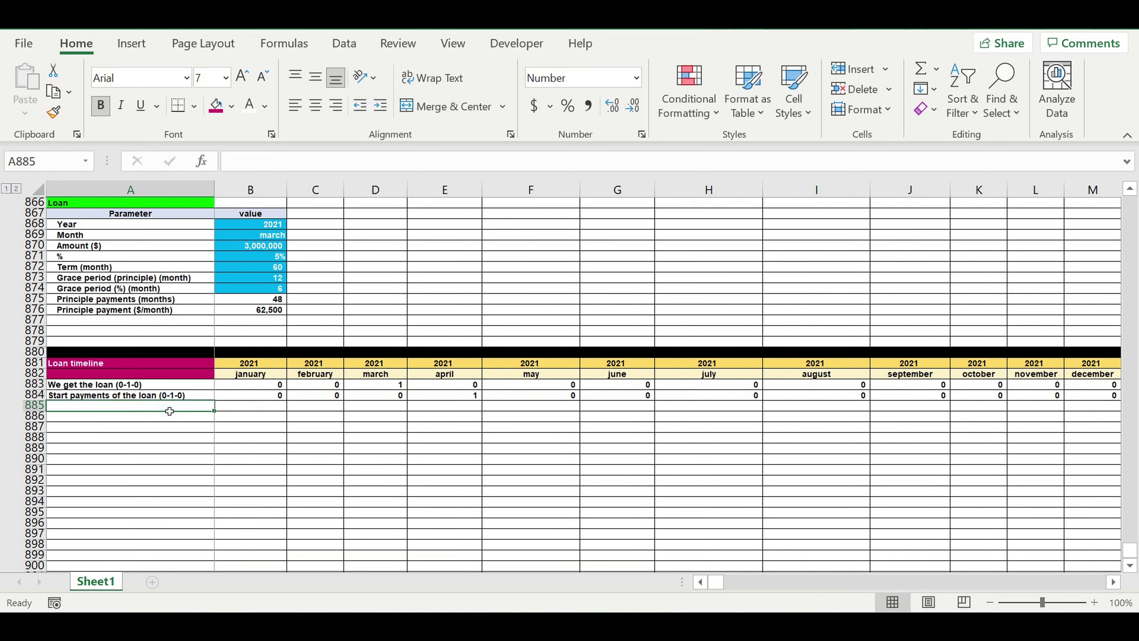
Label A885 'Loan term (0-1-2-3-4-5-0)' and set B885 to =B884, returning 0.
text(Loan term ()
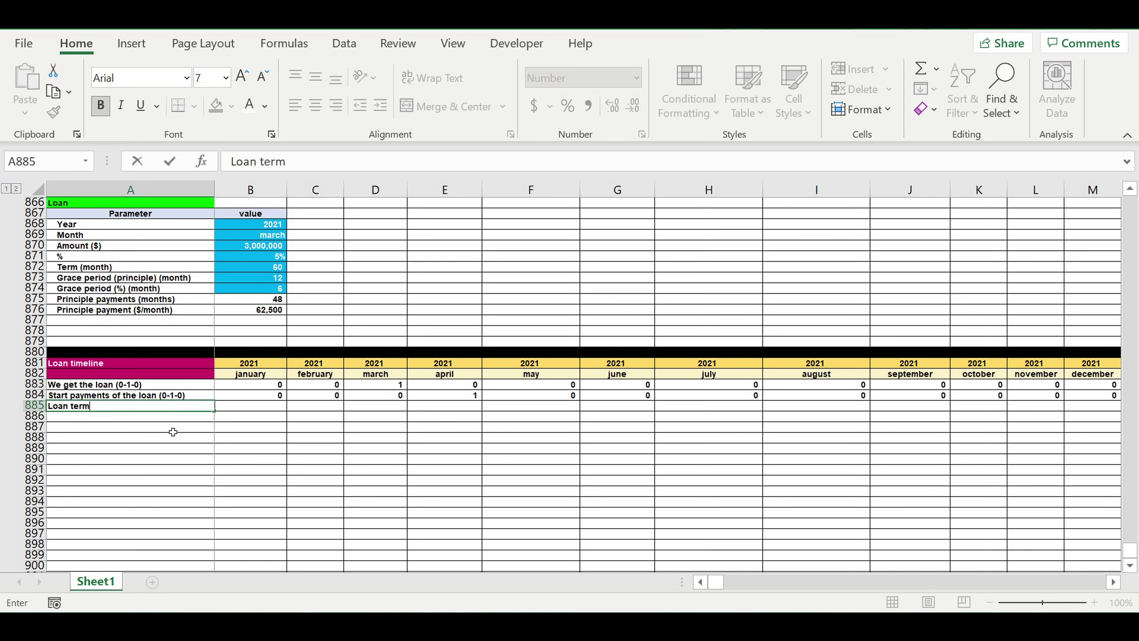
text(0-1-2-3-4-5))
key(BackSpace)
text(0))
key(Return)
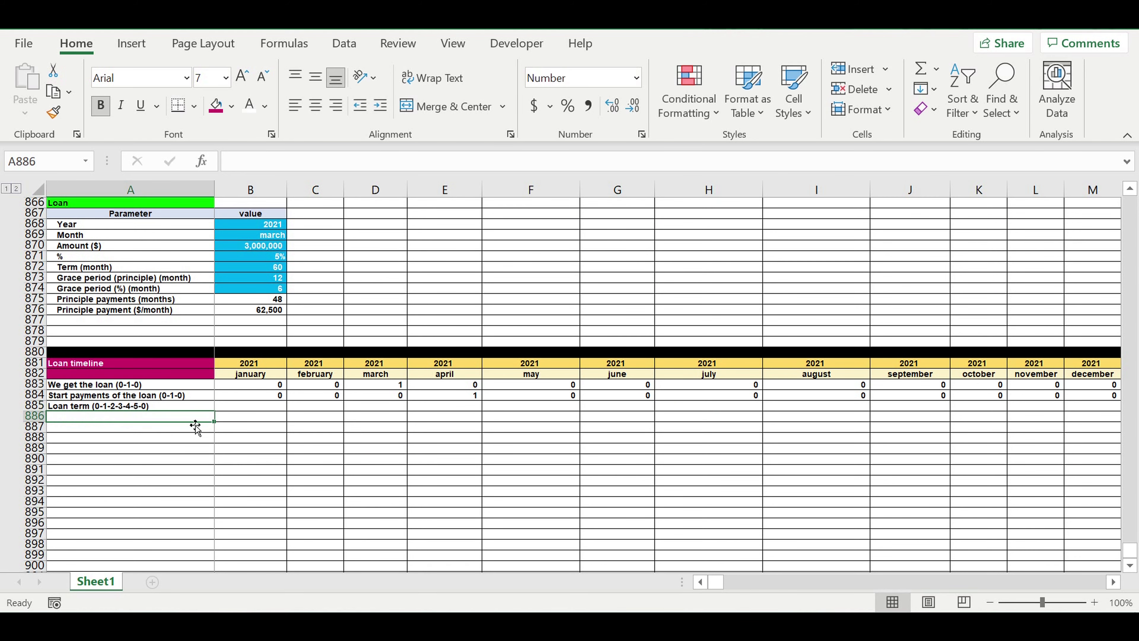
click(242, 409)
text(=)
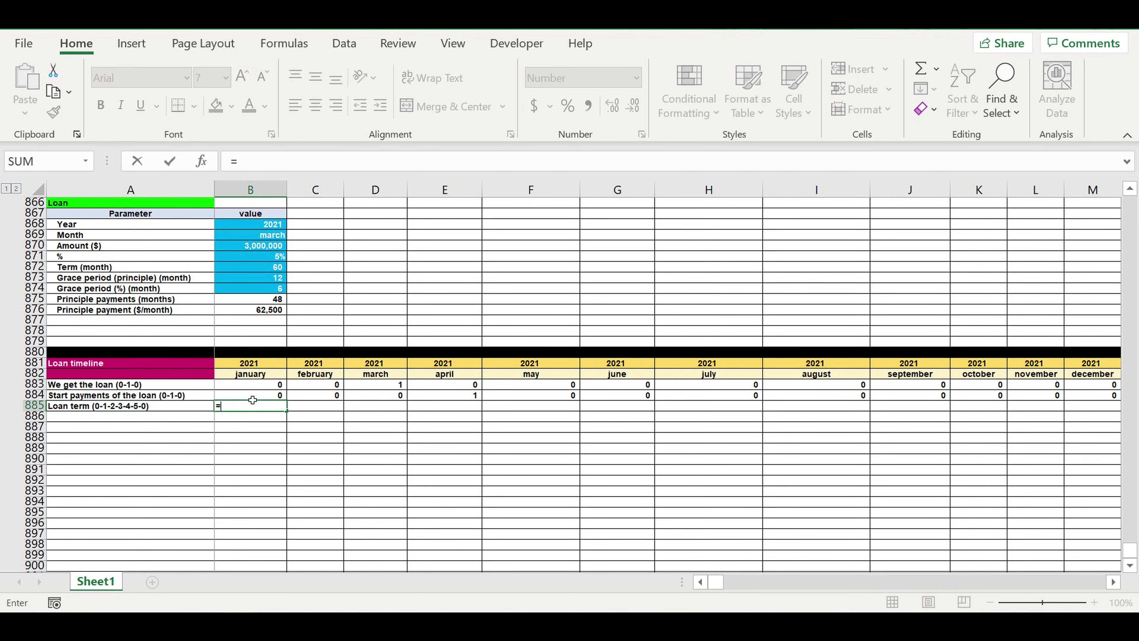
click(256, 398)
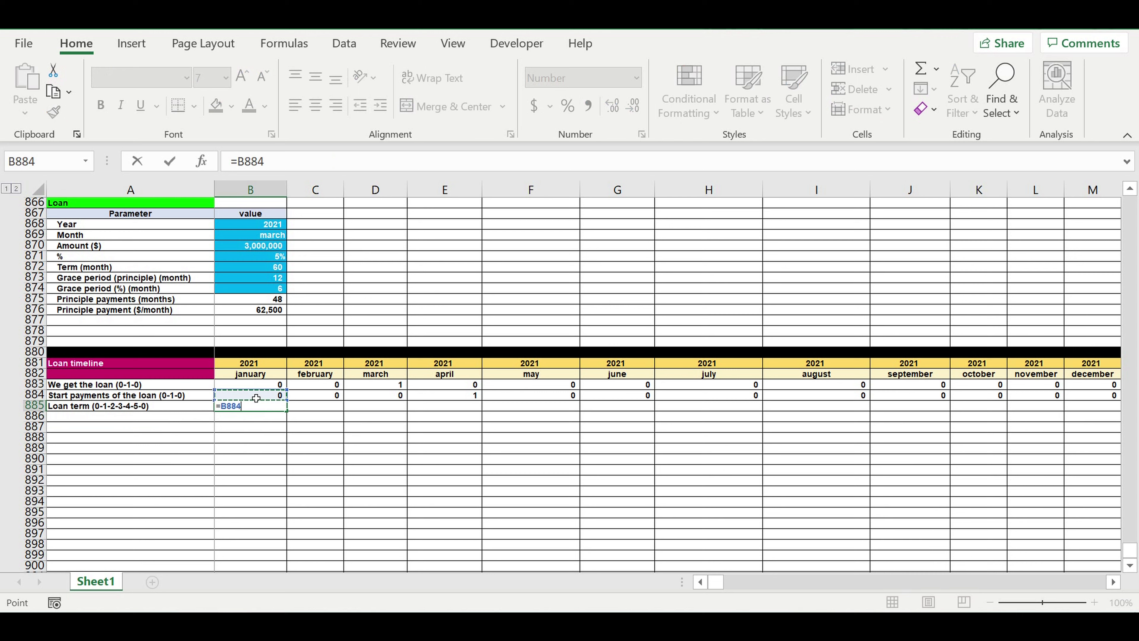
key(Return)
click(310, 410)
Start C885's formula with =IF(AND(B885=0,C884=0),0, so it returns 0 when both are zero.
text(=if)
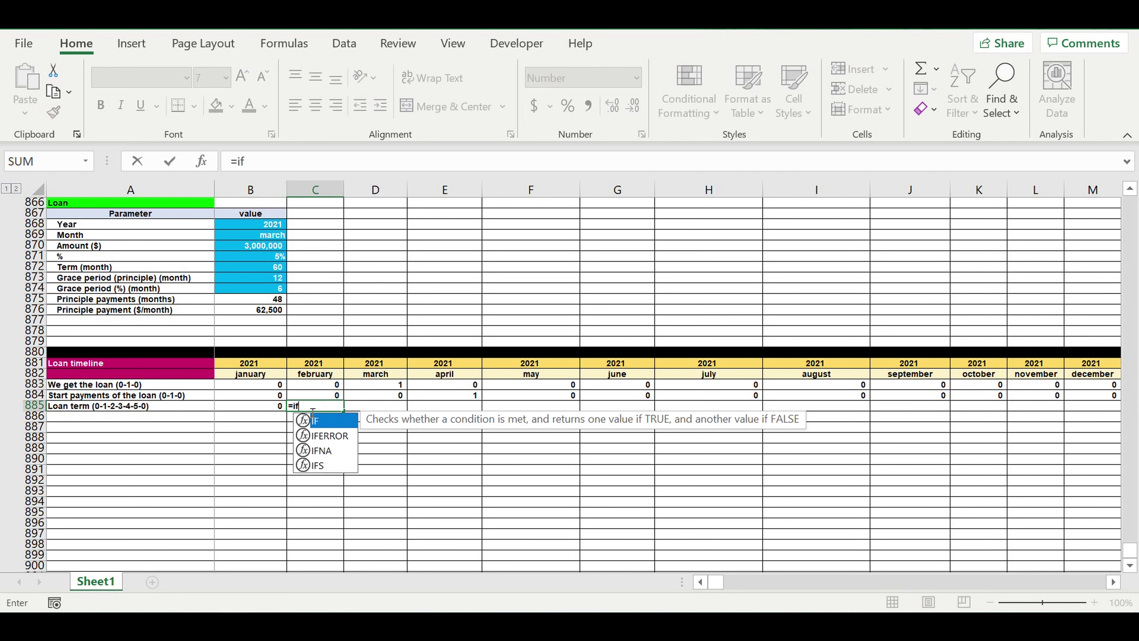
text((a)
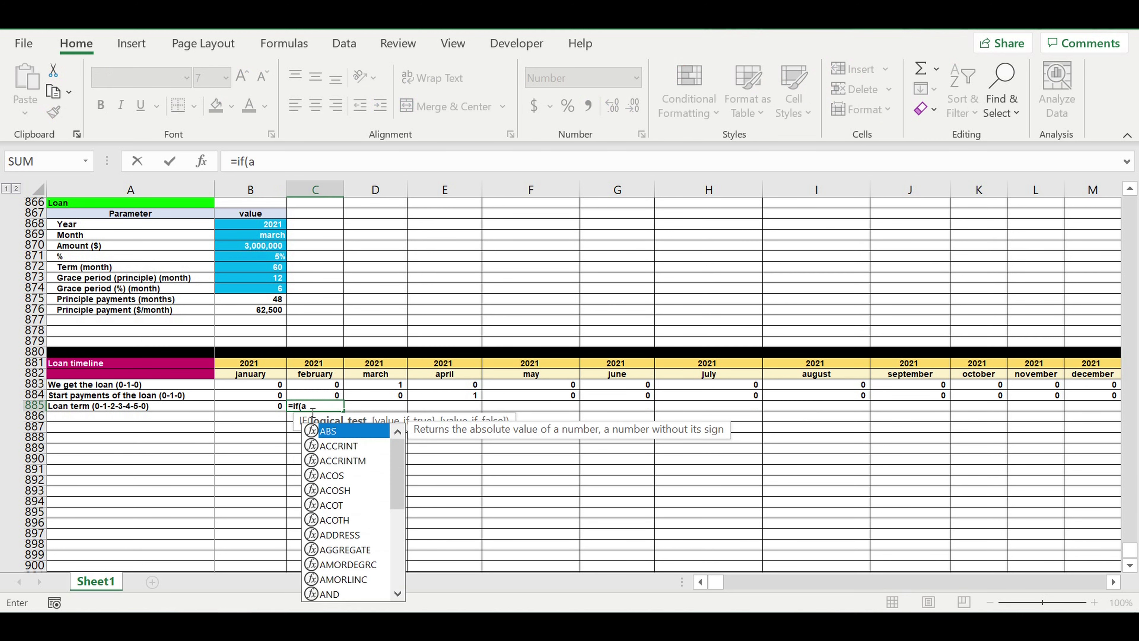
text(nd()
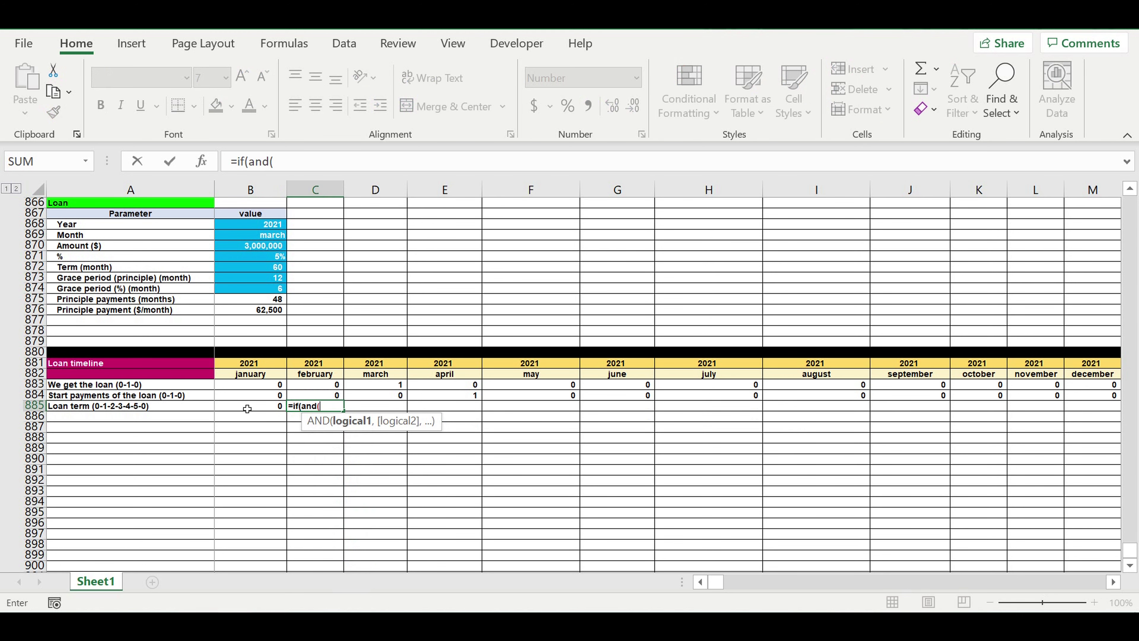
click(246, 409)
text(=0)
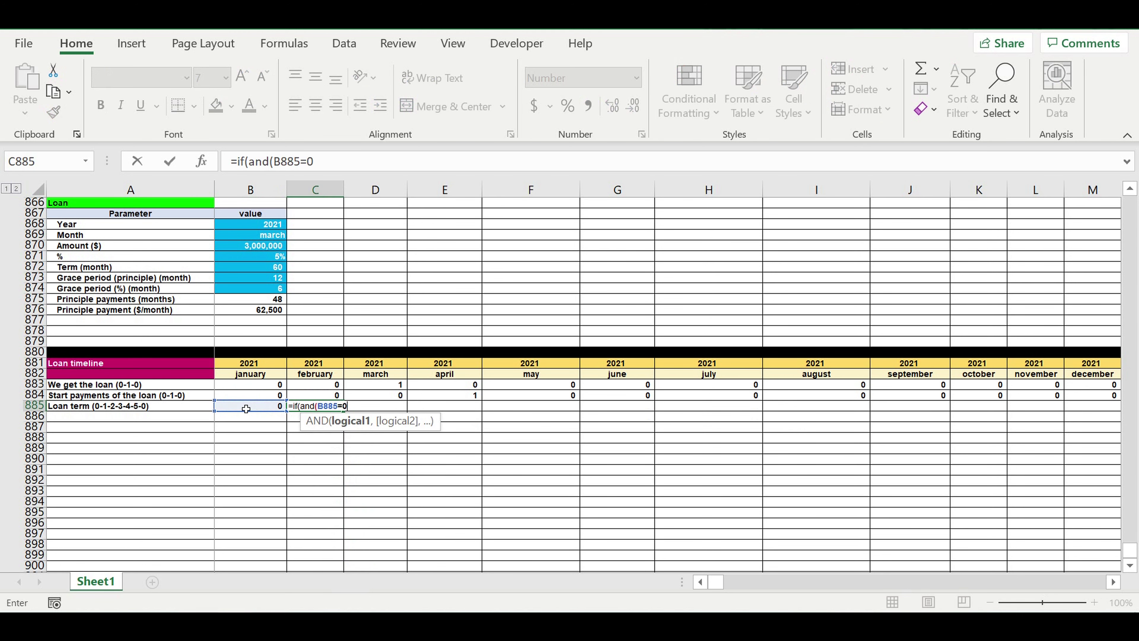
text(,)
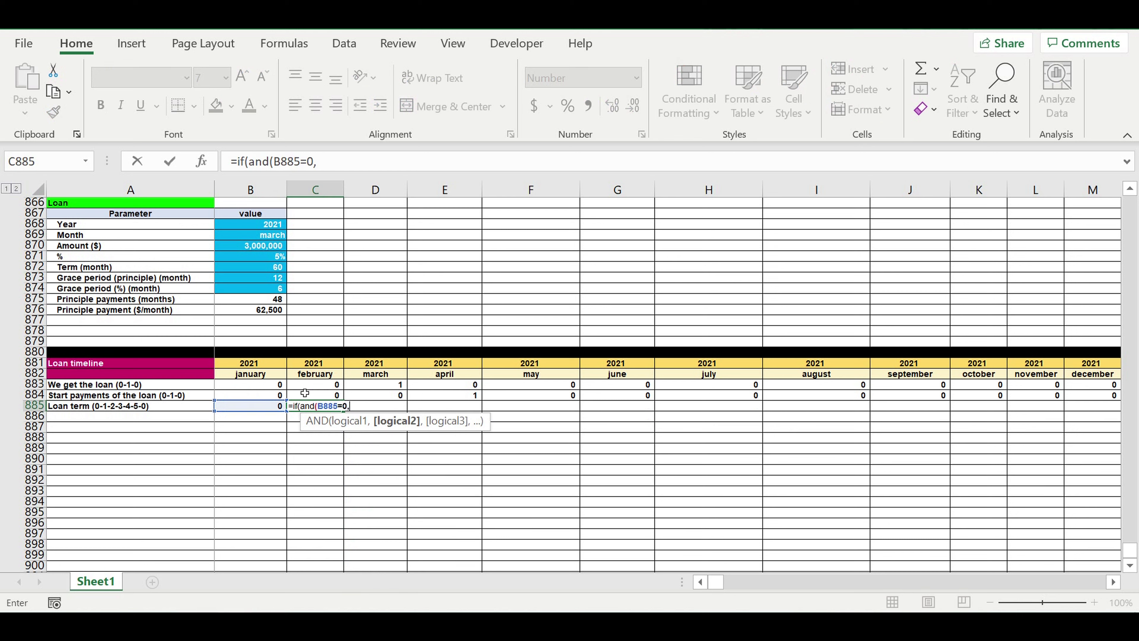
click(313, 398)
text(=0),,)
key(BackSpace)
click(385, 169)
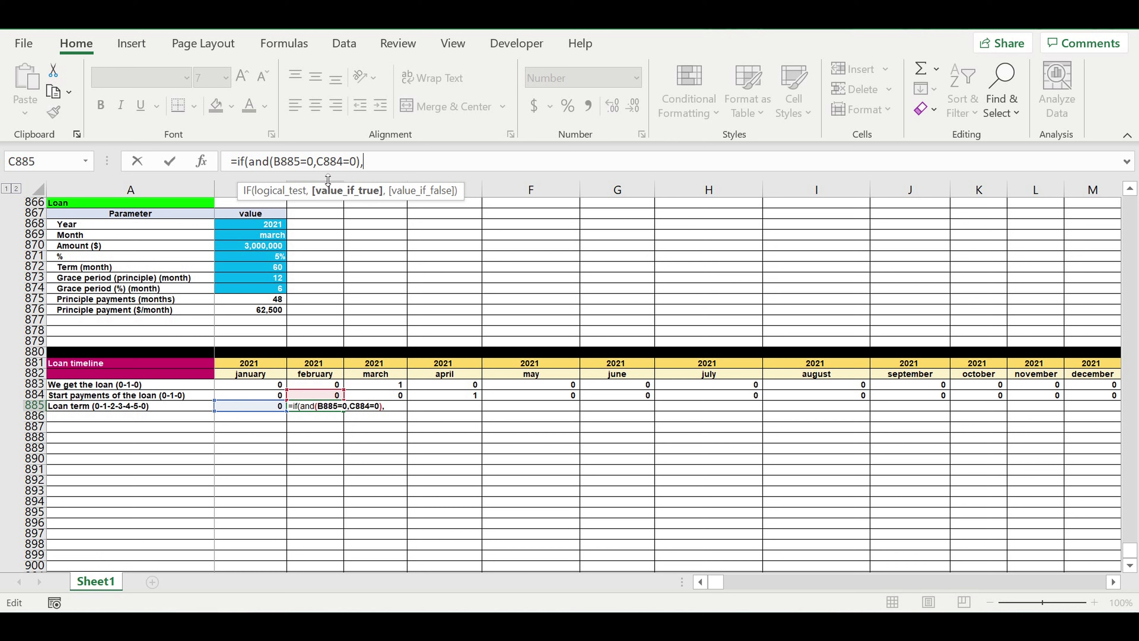
text(0)
text(,)
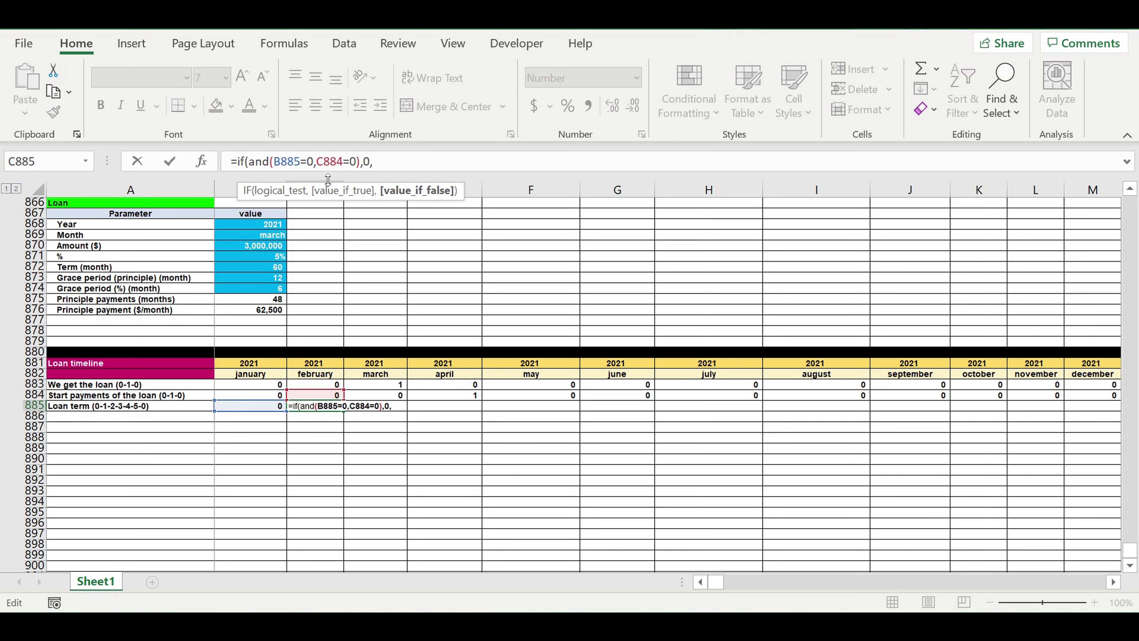
Add the second condition IF(AND(B885=0,C884>0),1, by copying and editing the first.
drag(386, 162, 279, 182)
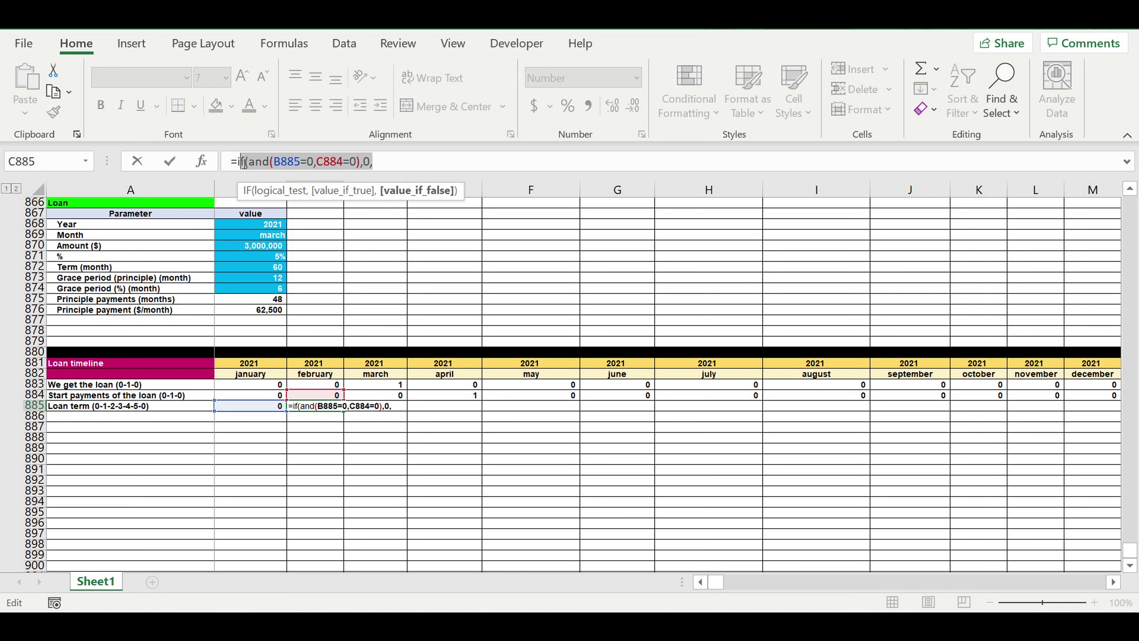
key(ctrl+c)
click(379, 162)
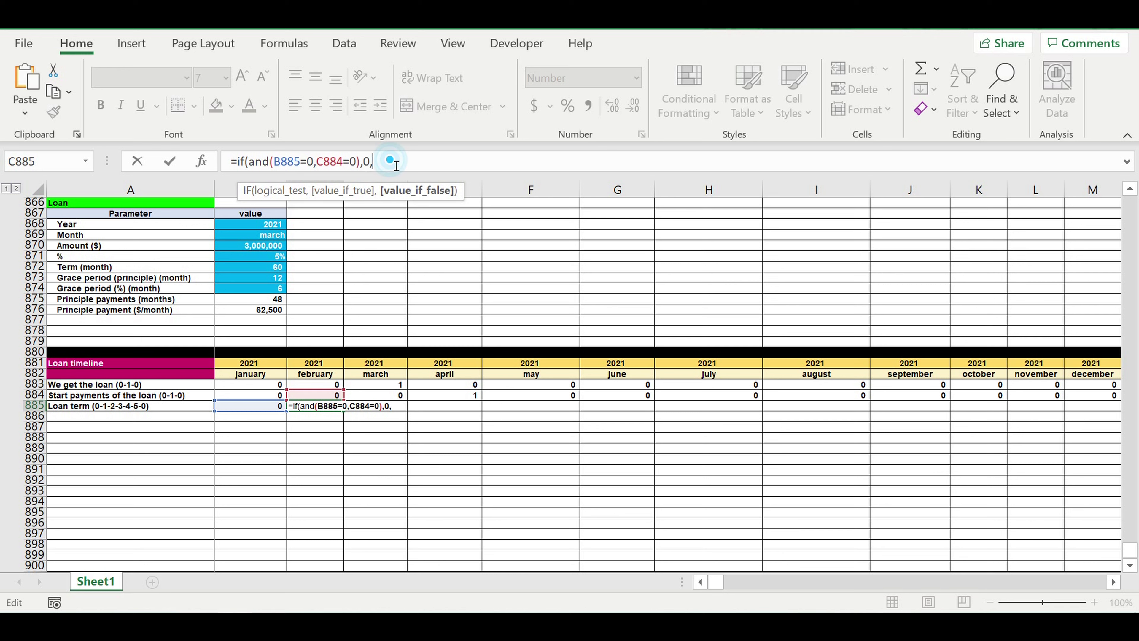
key(ctrl+v)
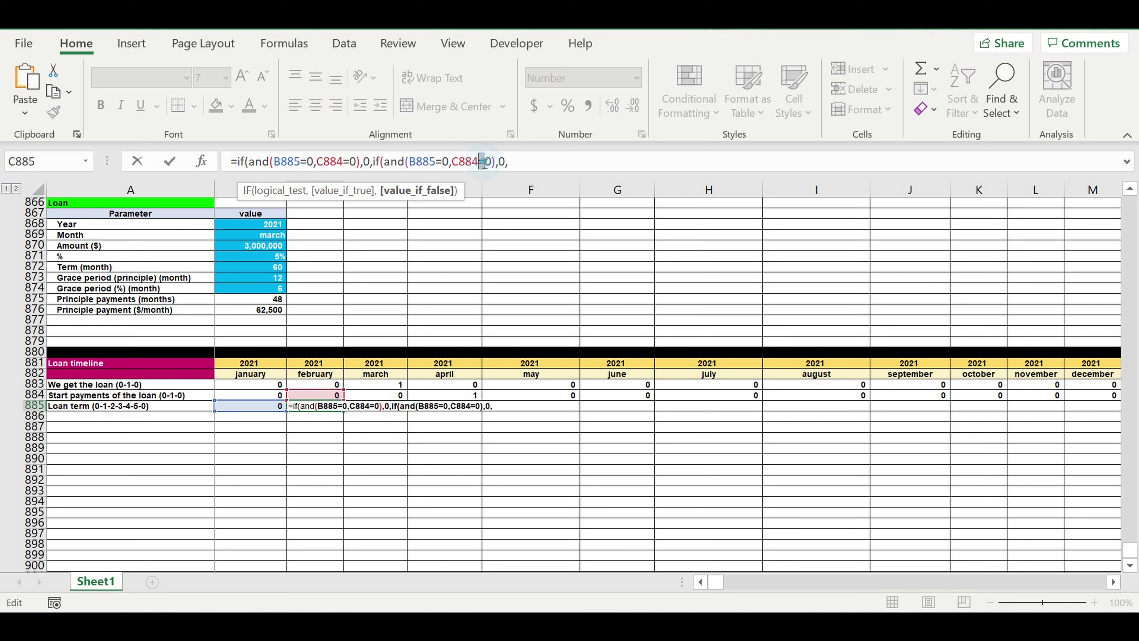
drag(485, 162, 478, 162)
text(>)
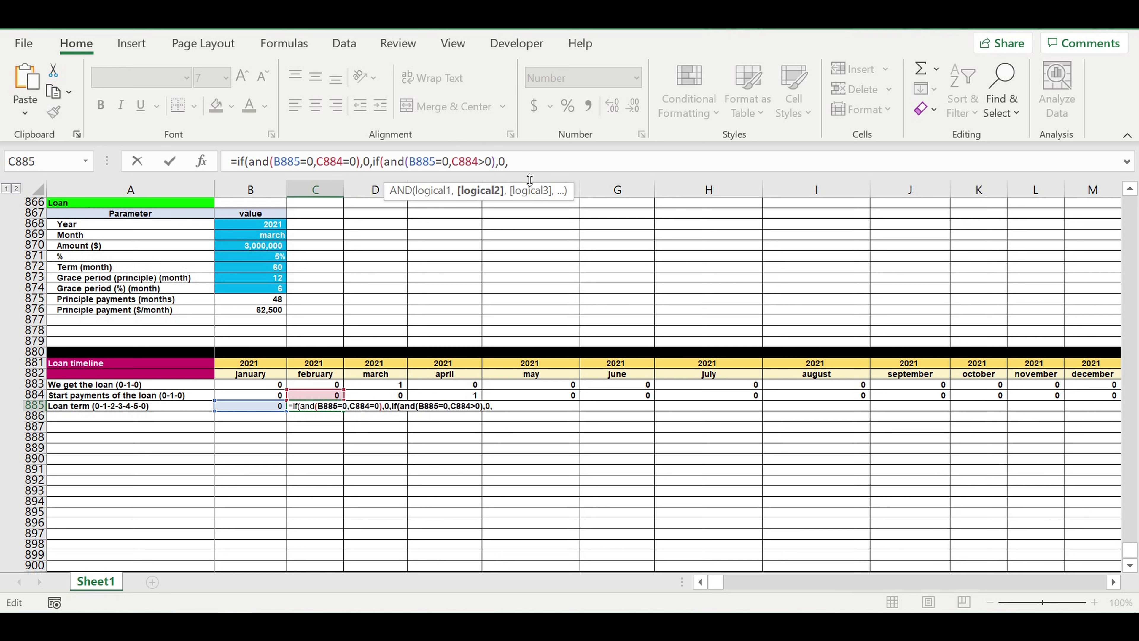
click(511, 164)
key(BackSpace)
text(1)
click(530, 172)
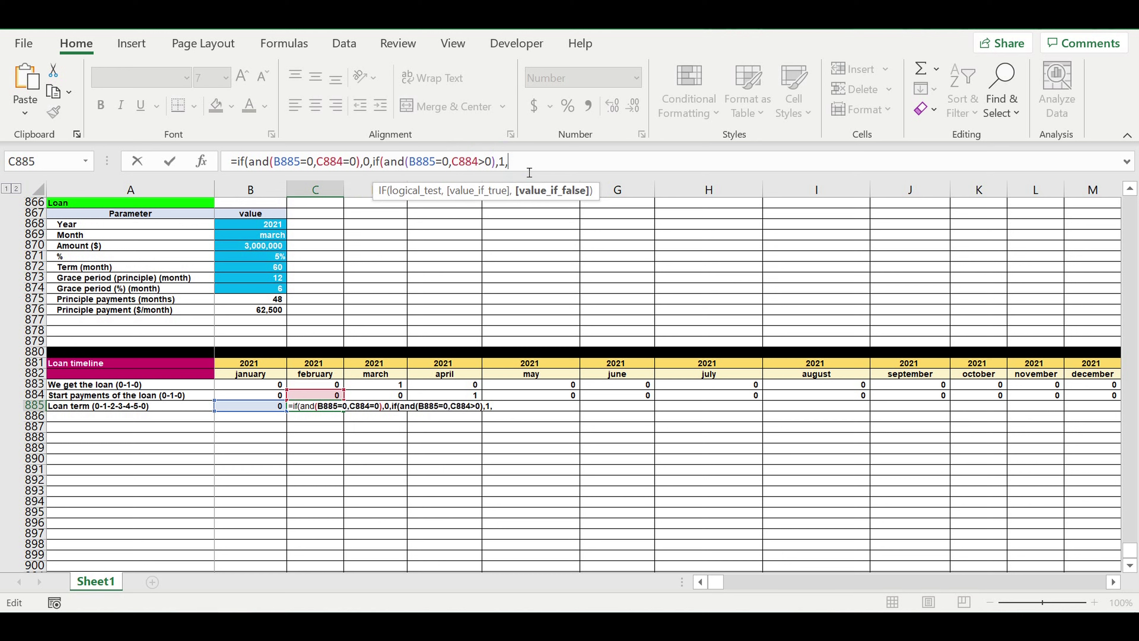
Finish with IF(AND(B885>0,B885=$B$872),0,B885+1) and commit the Loan term formula.
text(if)
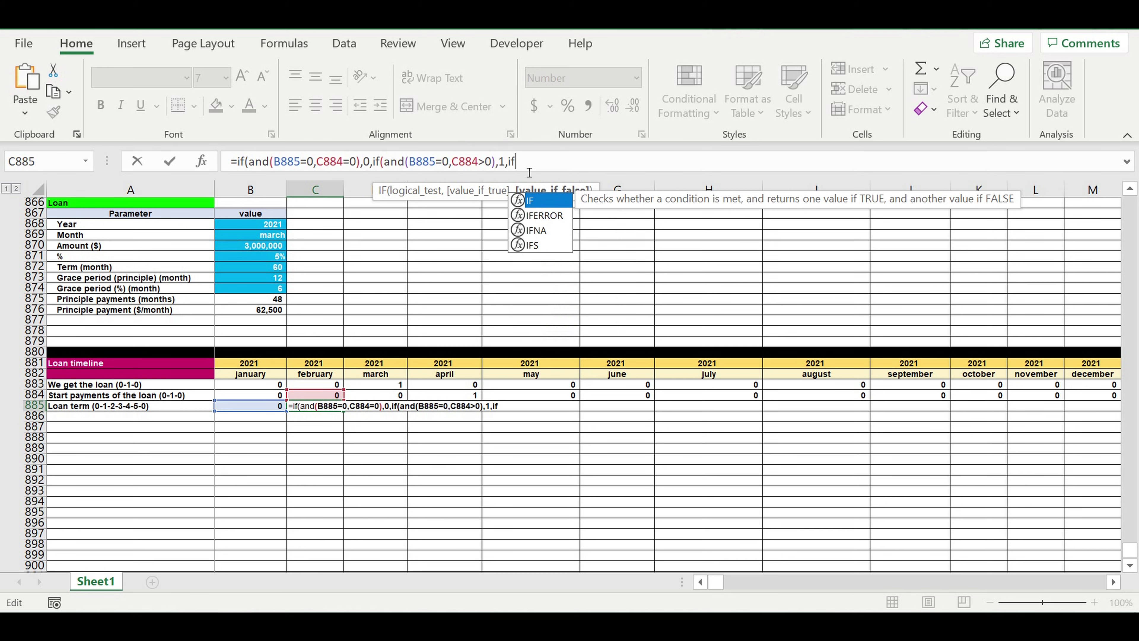
text((and()
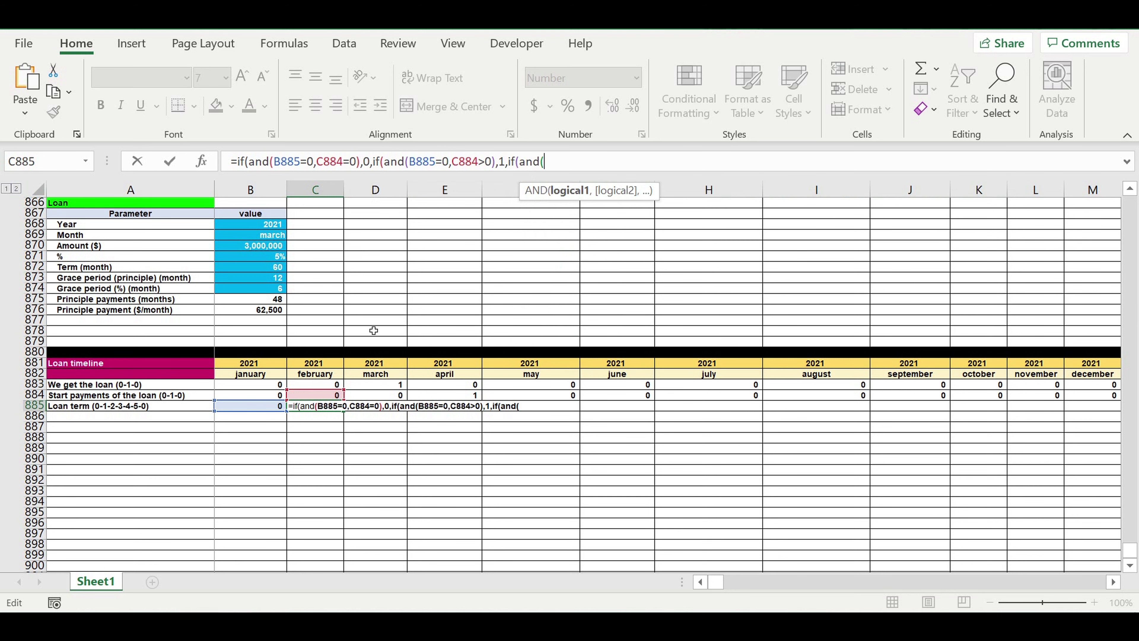
click(249, 410)
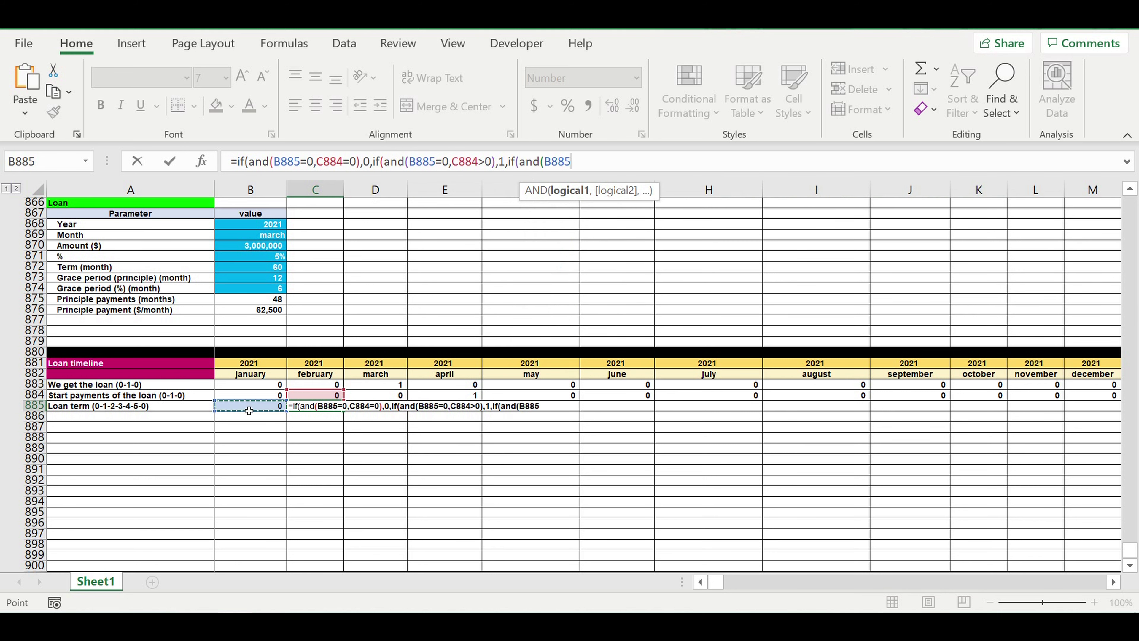
text(>)
text(0)
text(,)
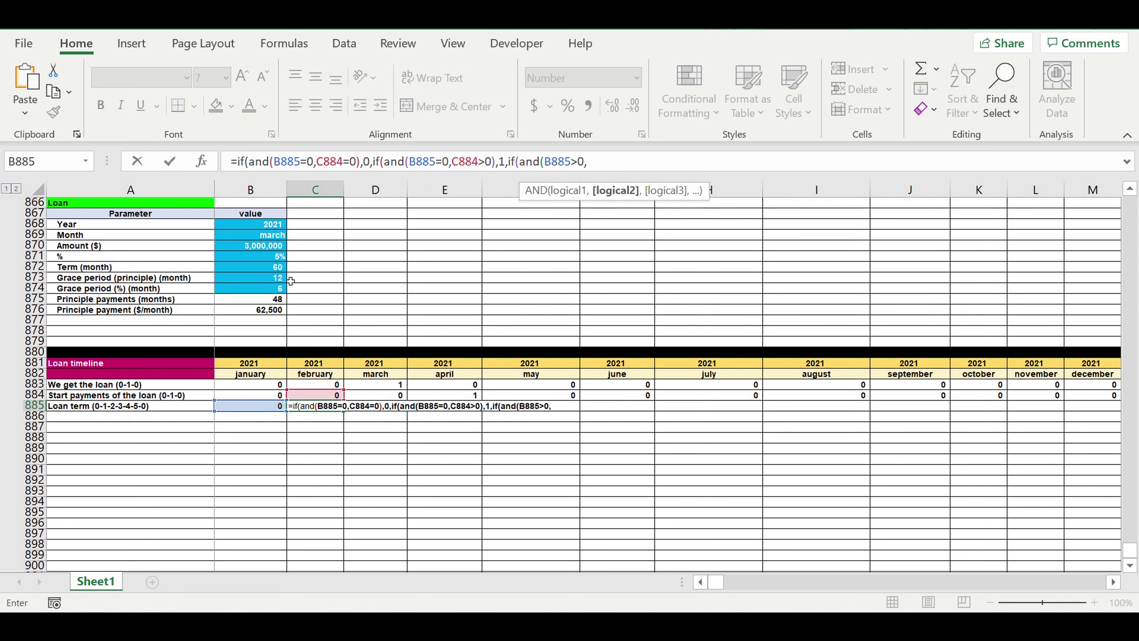
click(265, 408)
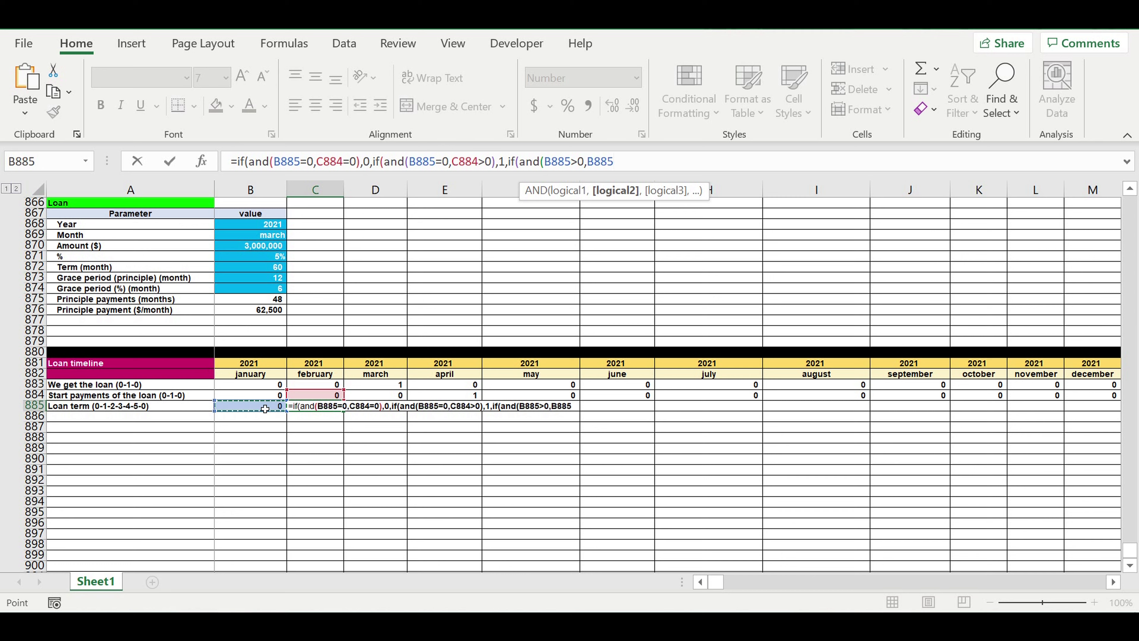
text(=)
click(267, 268)
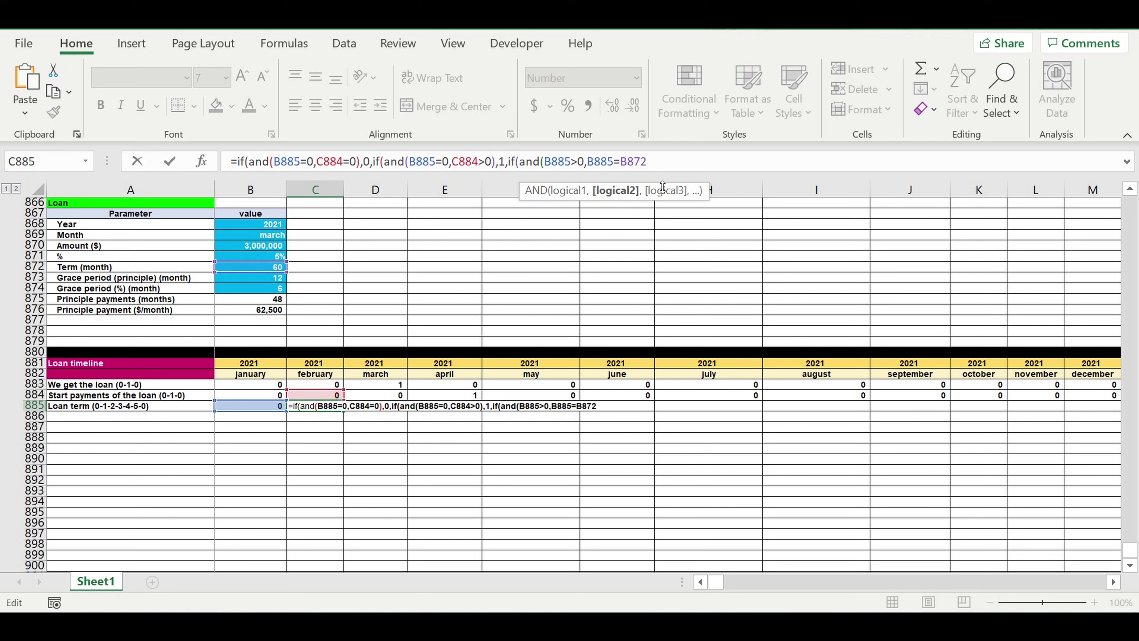
text($)
click(636, 163)
text($)
text(),0)
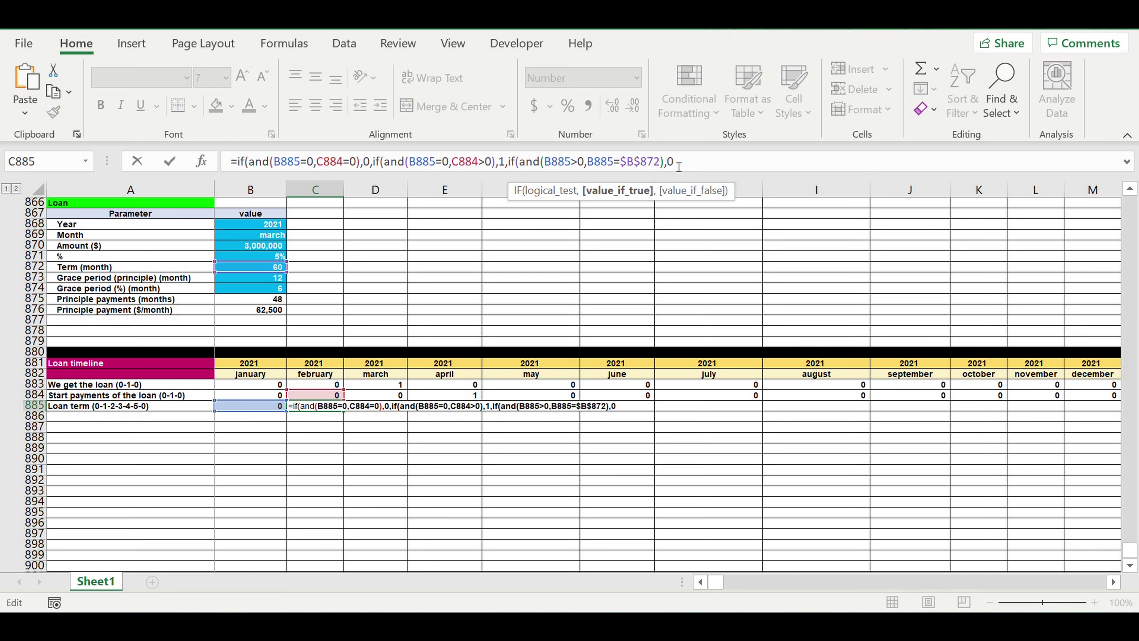
text(,)
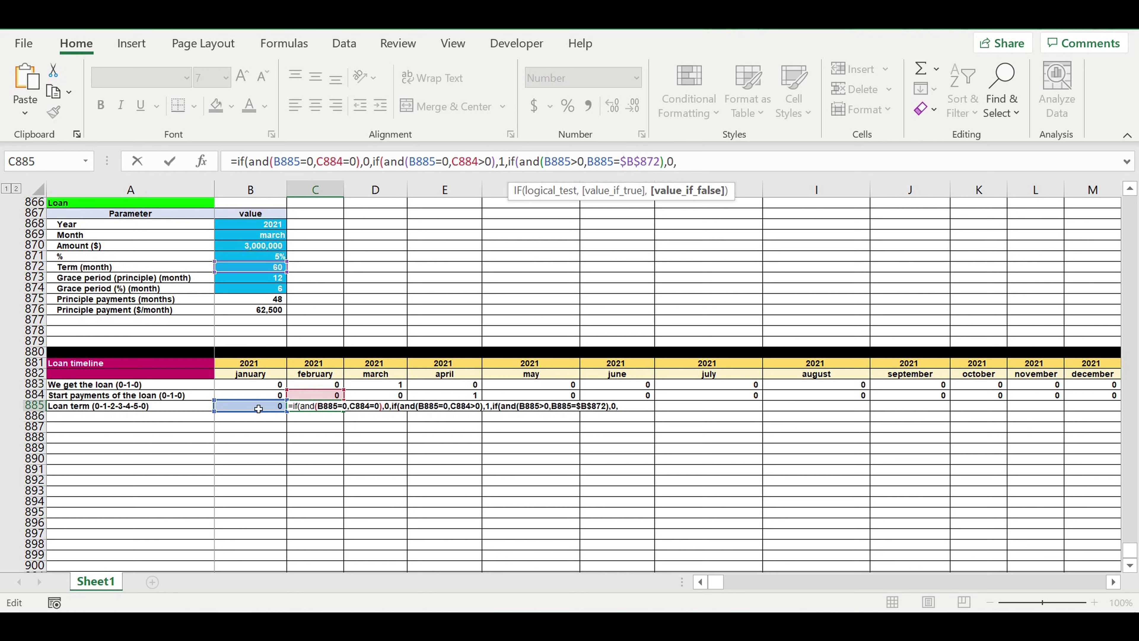
click(255, 408)
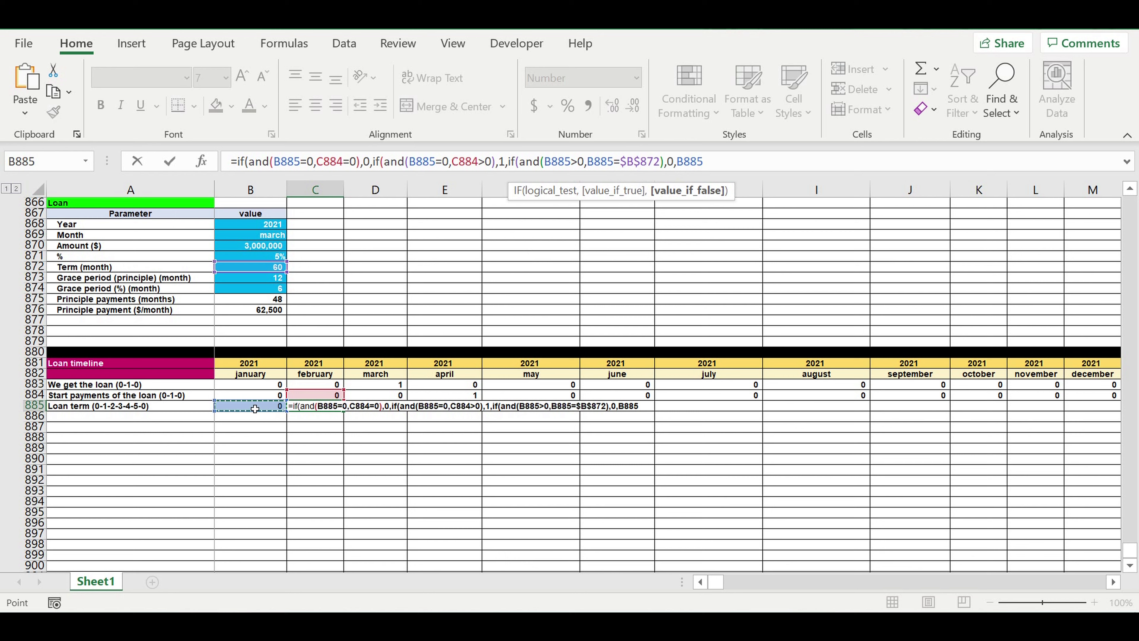
text(+1)
text())))
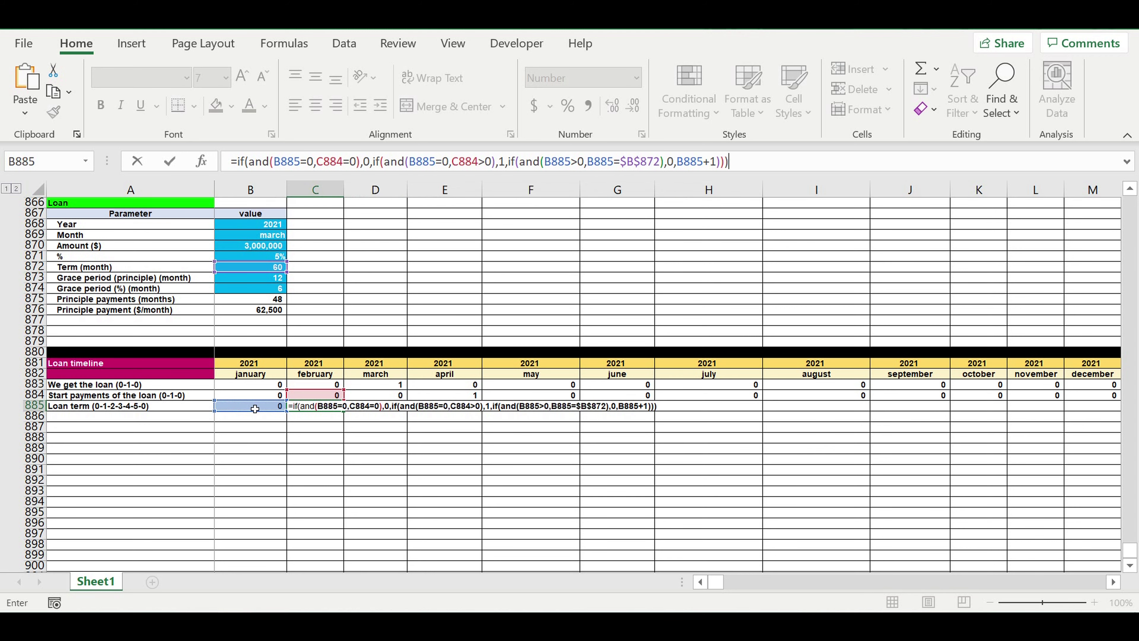
key(ctrl+Return)
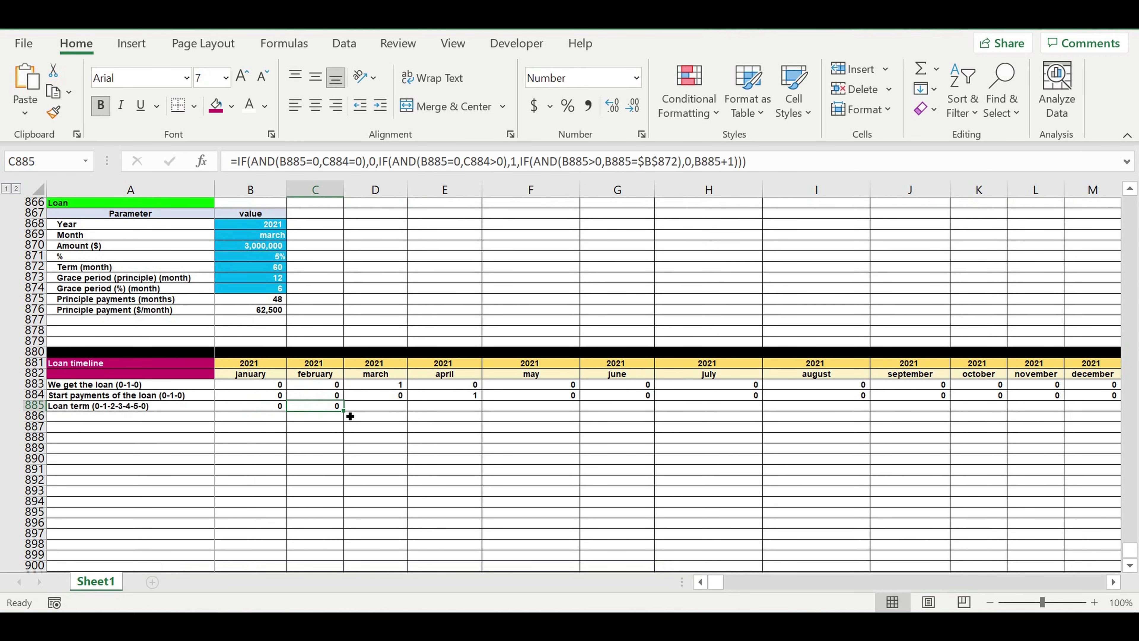
Fill C885's Loan term formula right through DQ885 and confirm BL885 shows 60.
drag(345, 410, 948, 412)
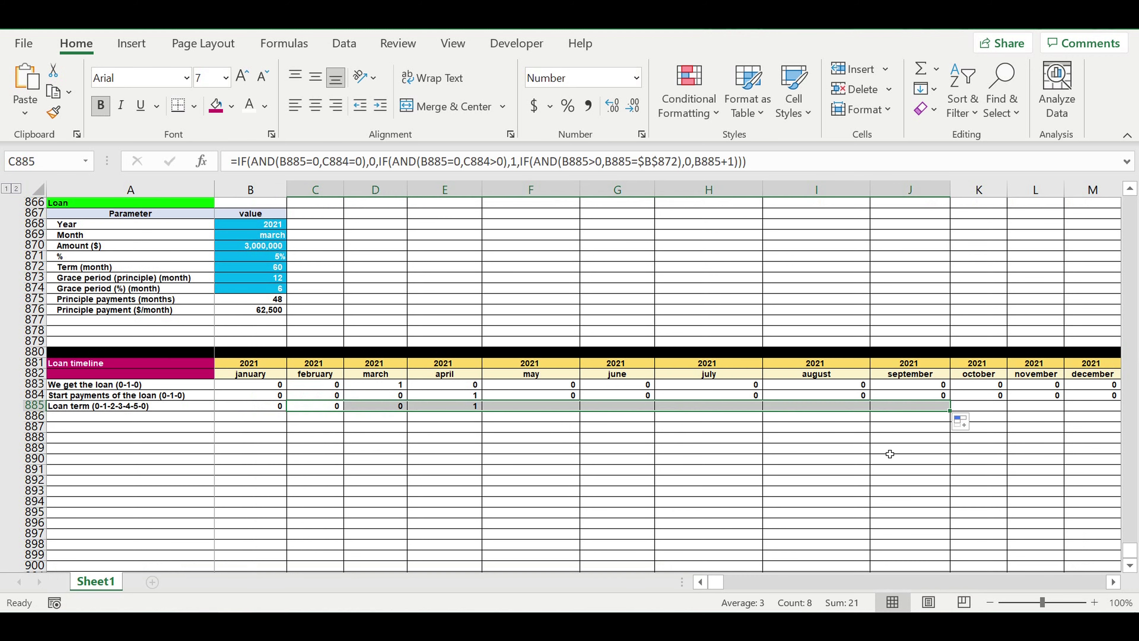
click(738, 449)
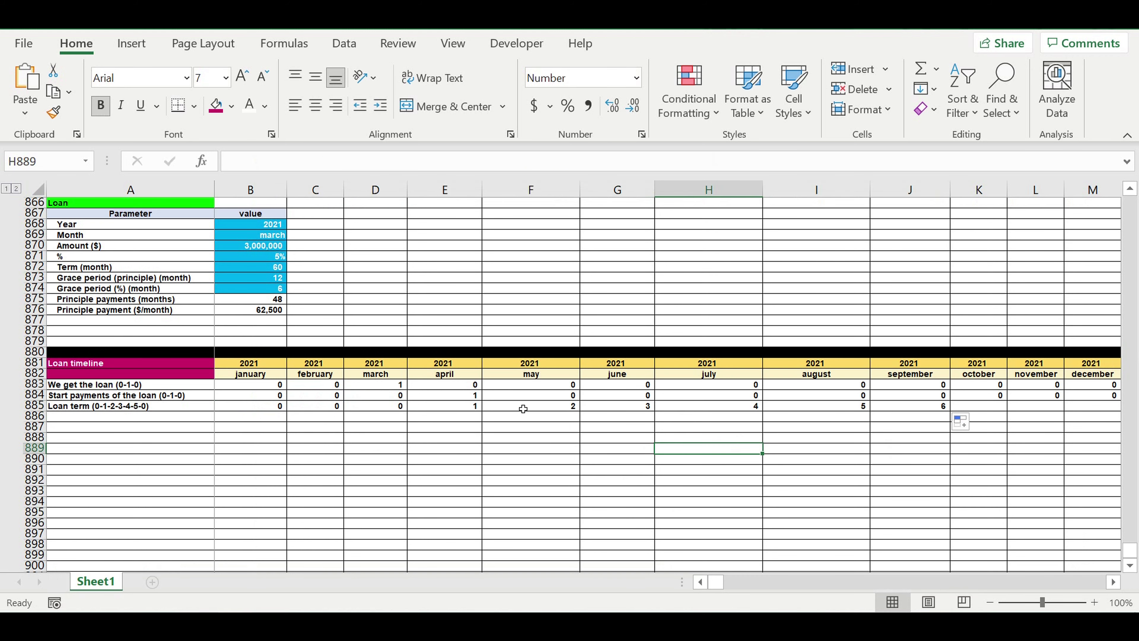
drag(449, 406, 938, 407)
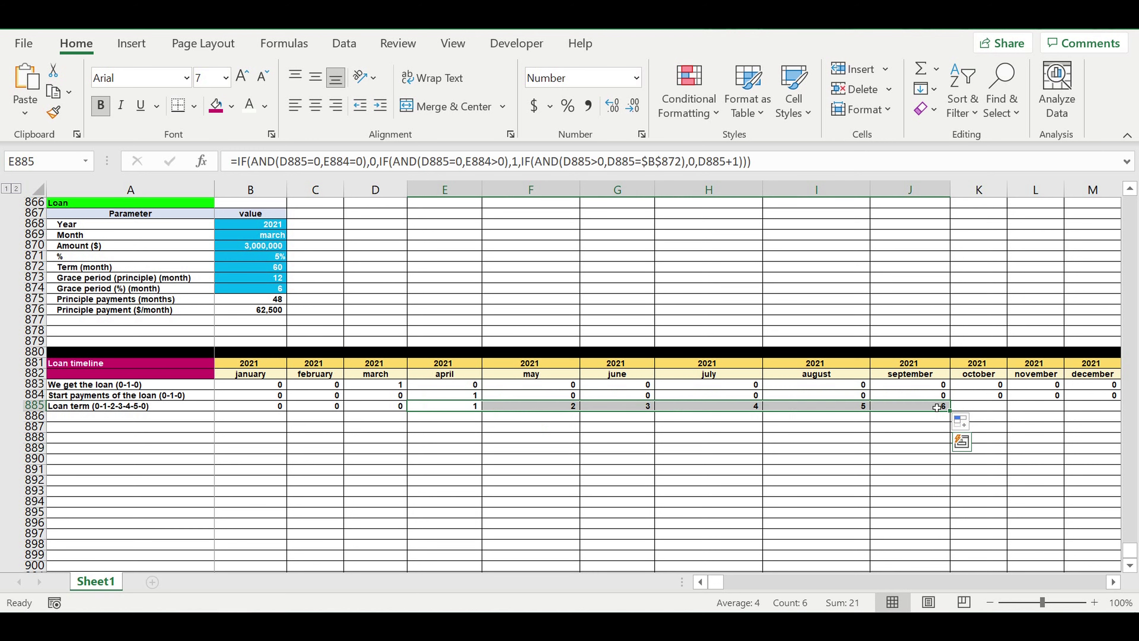
click(853, 451)
click(919, 410)
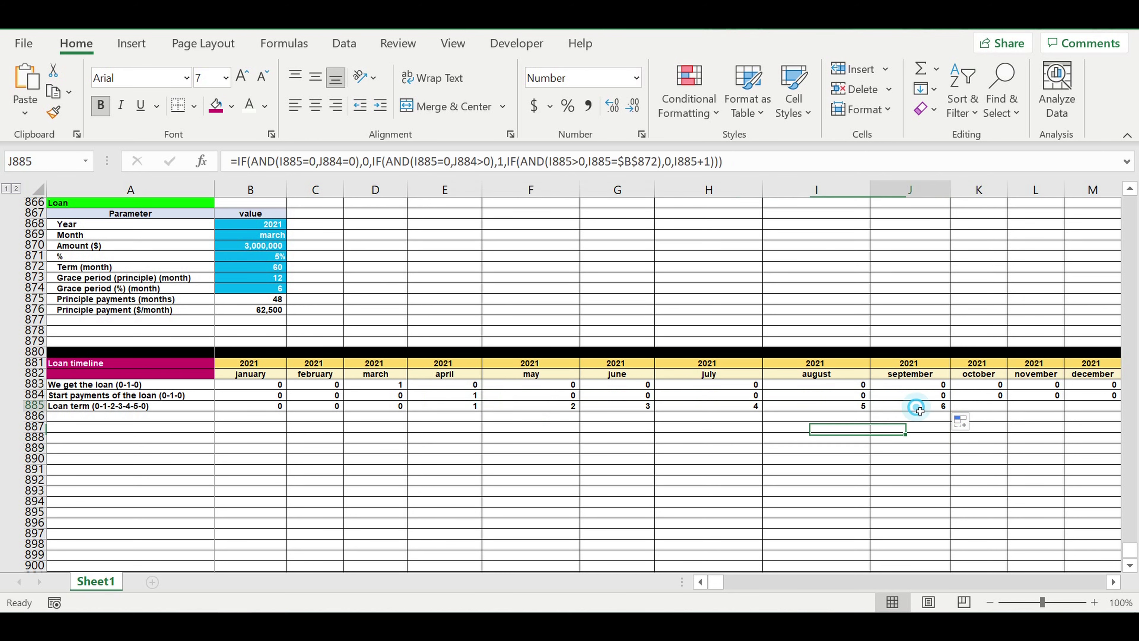
mouse_move(950, 411)
mouse_down()
mouse_move(1044, 406)
mouse_move(1027, 406)
mouse_up()
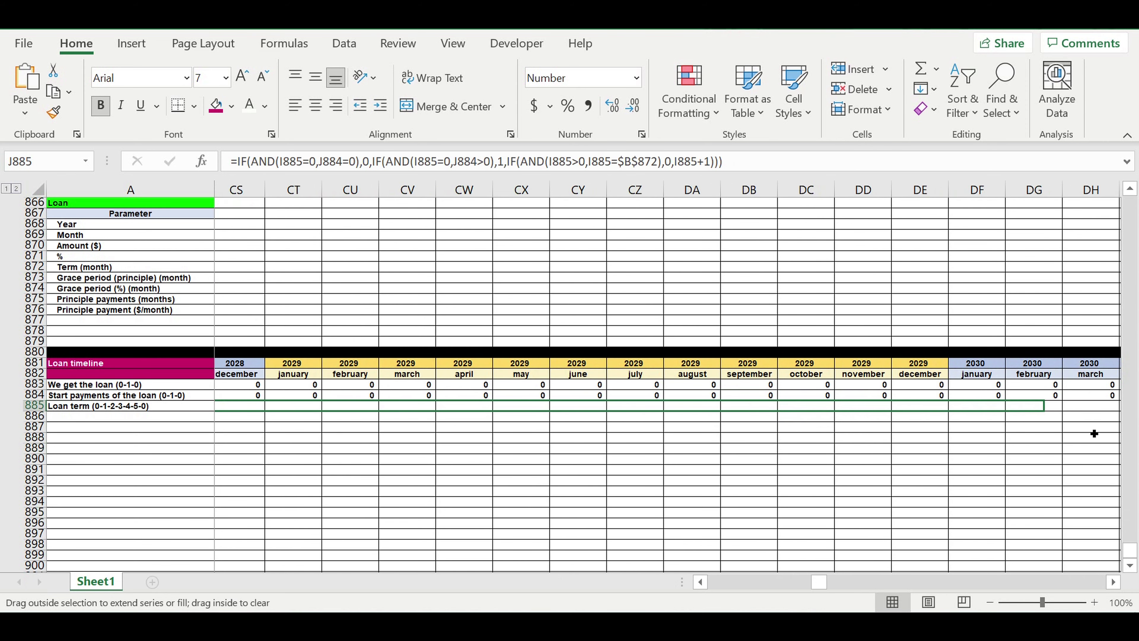
drag(1027, 406, 1069, 406)
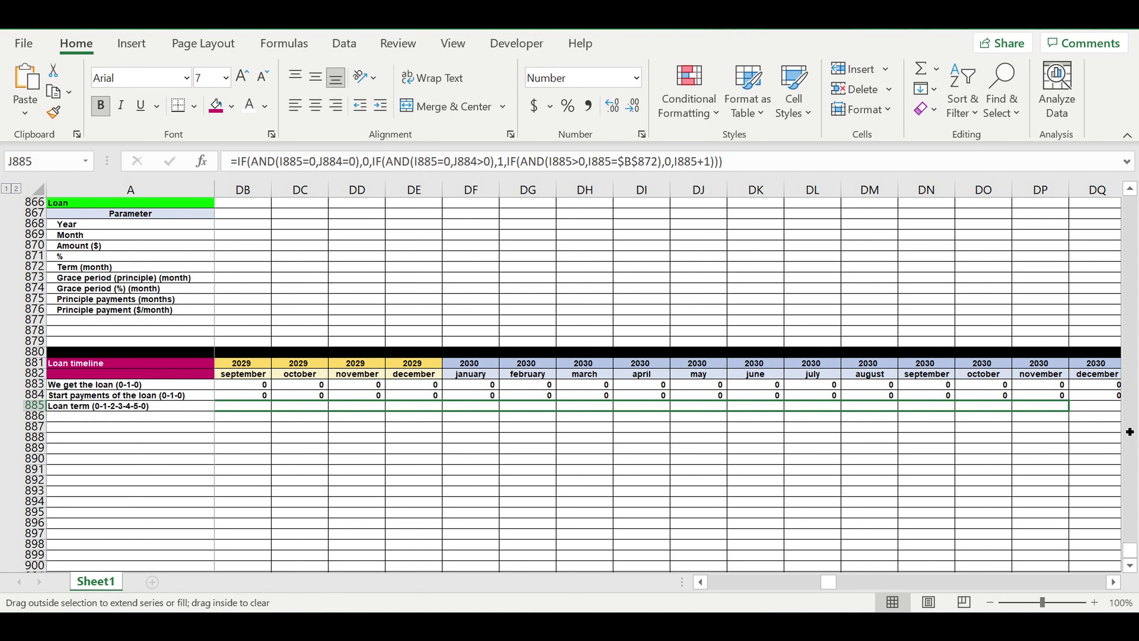
drag(1130, 432, 465, 438)
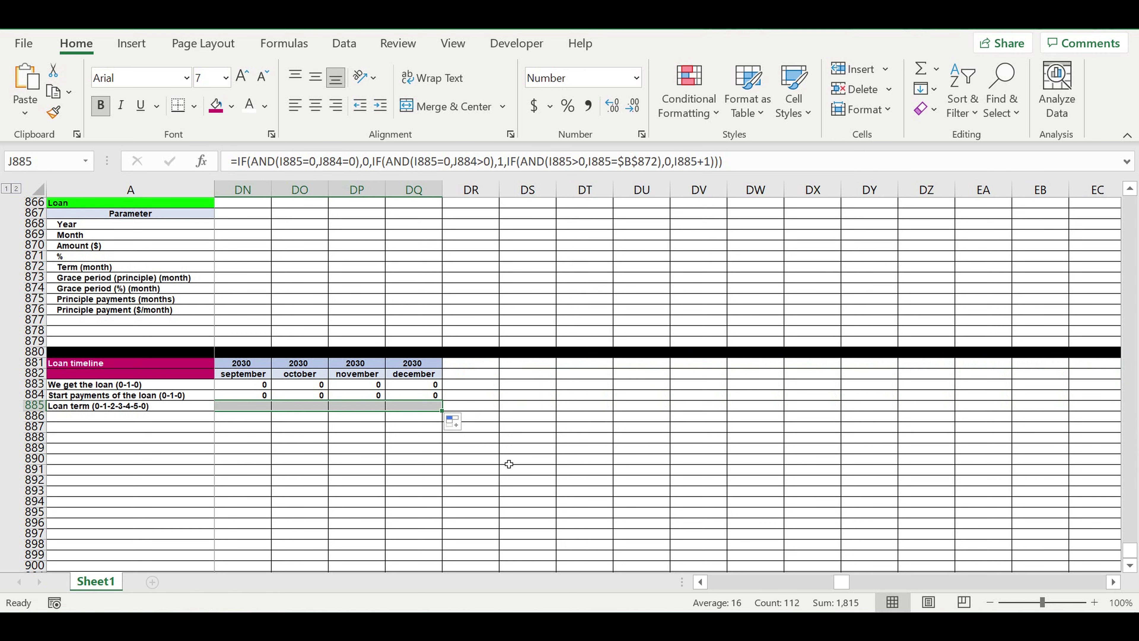
click(491, 458)
mouse_move(842, 583)
mouse_down()
mouse_move(758, 580)
mouse_move(796, 574)
mouse_up()
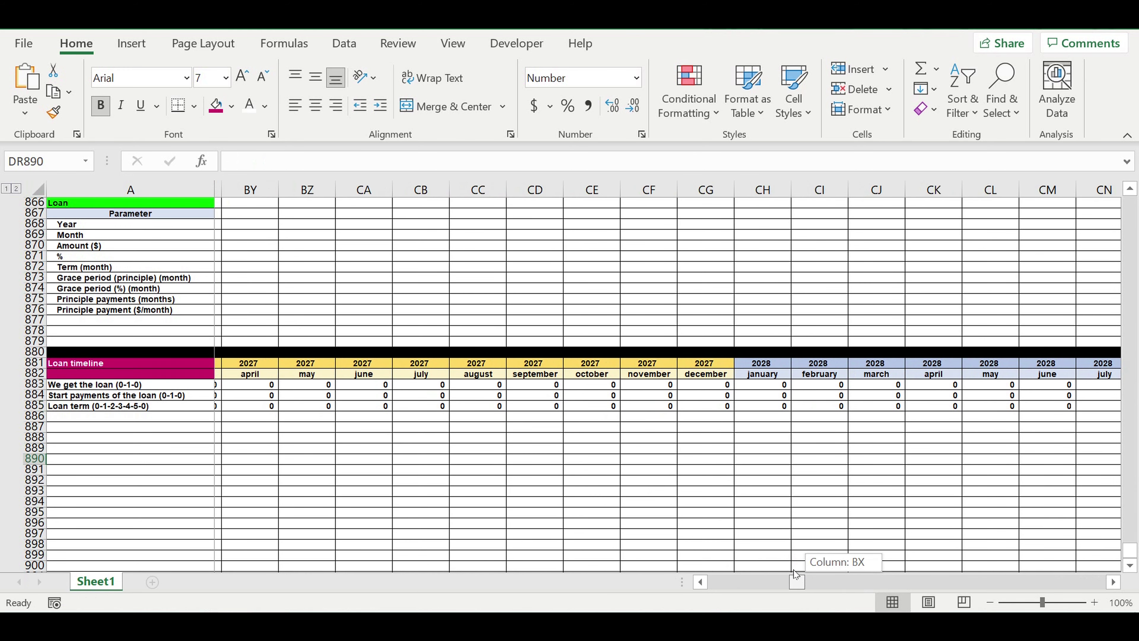
drag(795, 574, 775, 581)
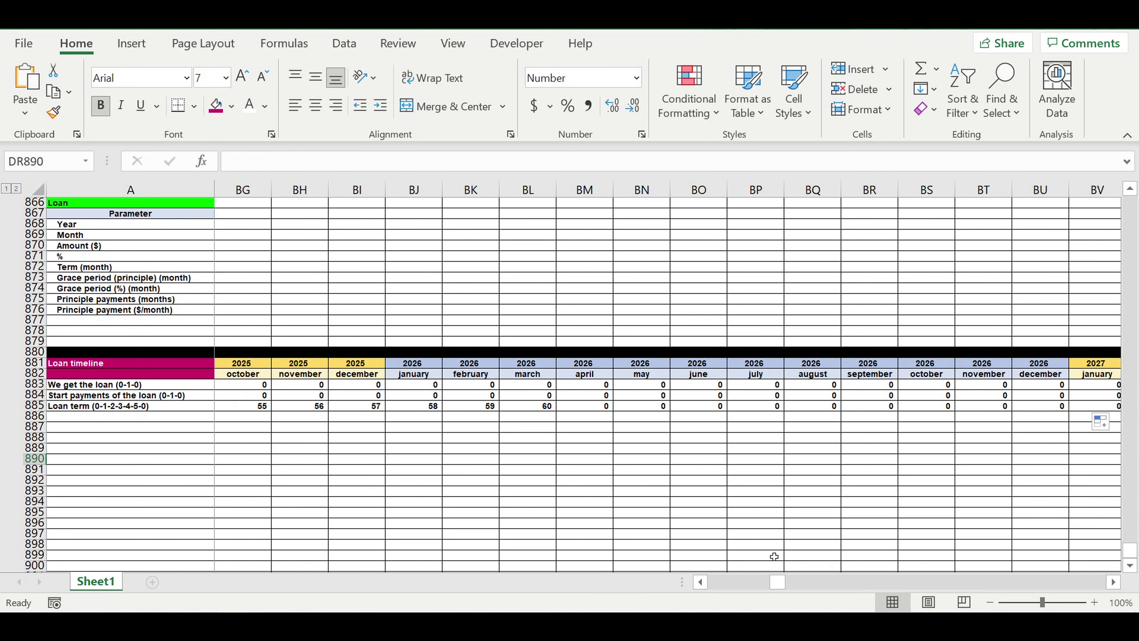
click(526, 407)
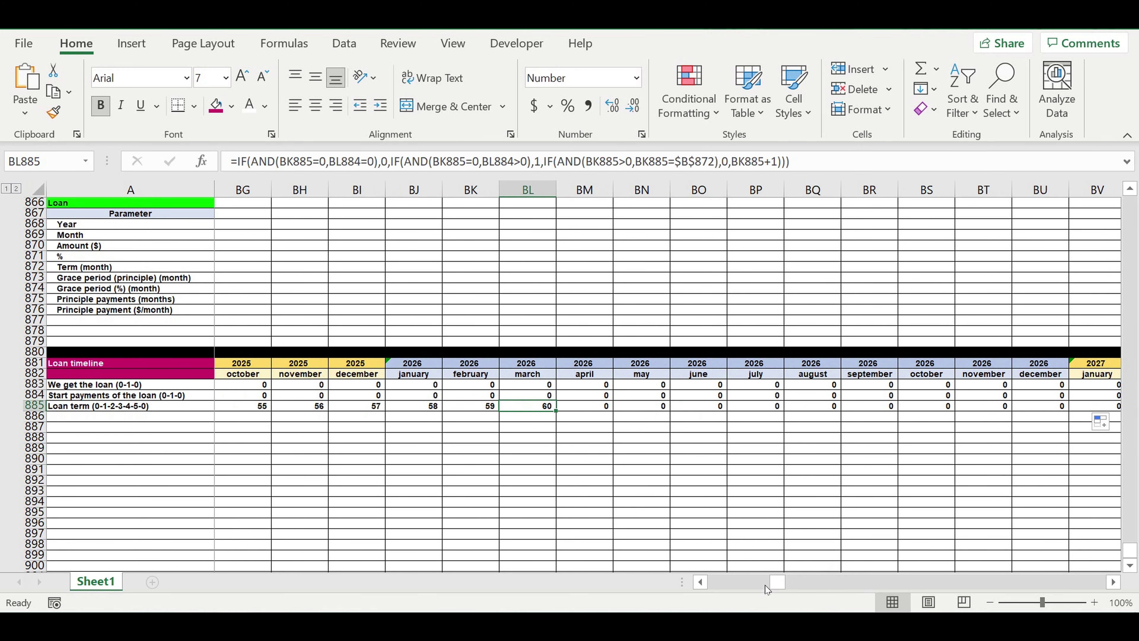
Label A886 'Principle payments ($/month)' below the Loan term row.
drag(781, 580, 529, 583)
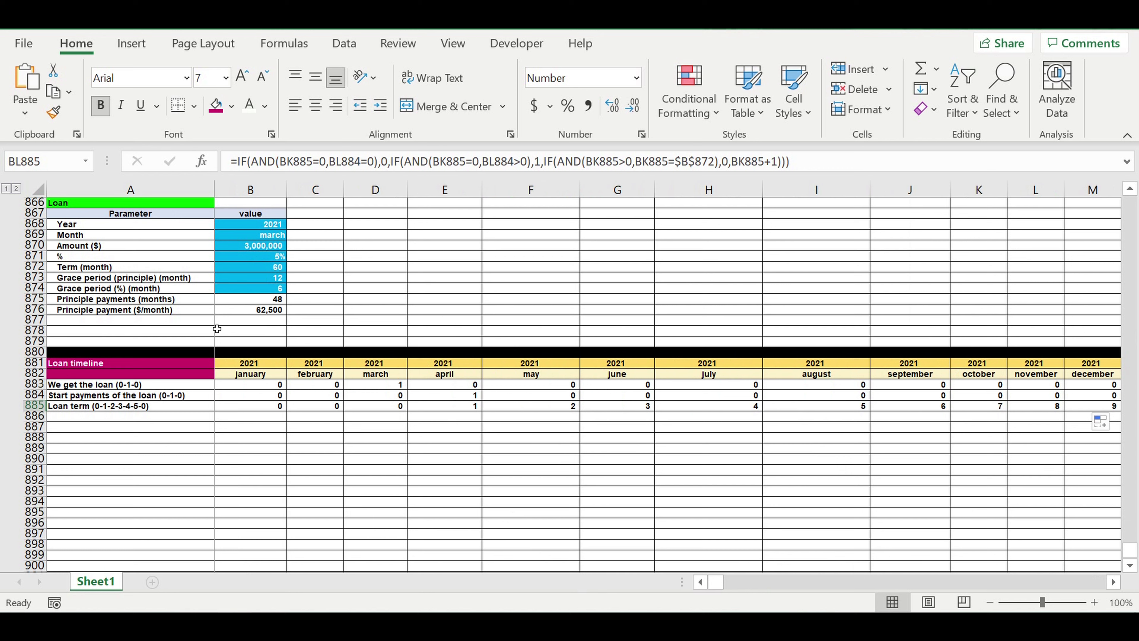
click(69, 308)
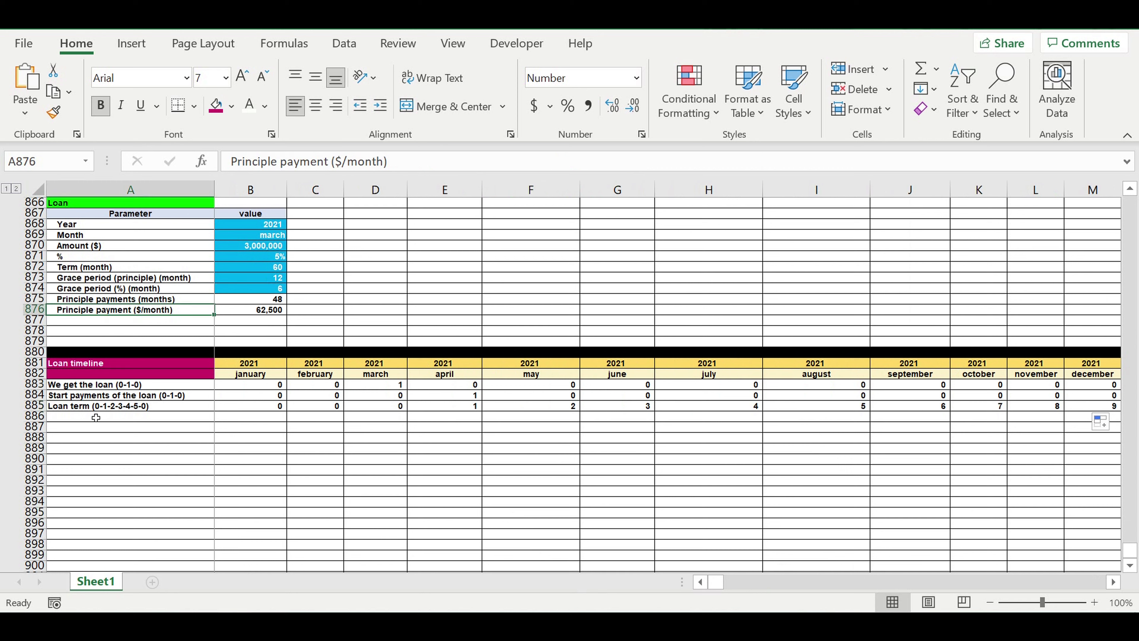
click(78, 419)
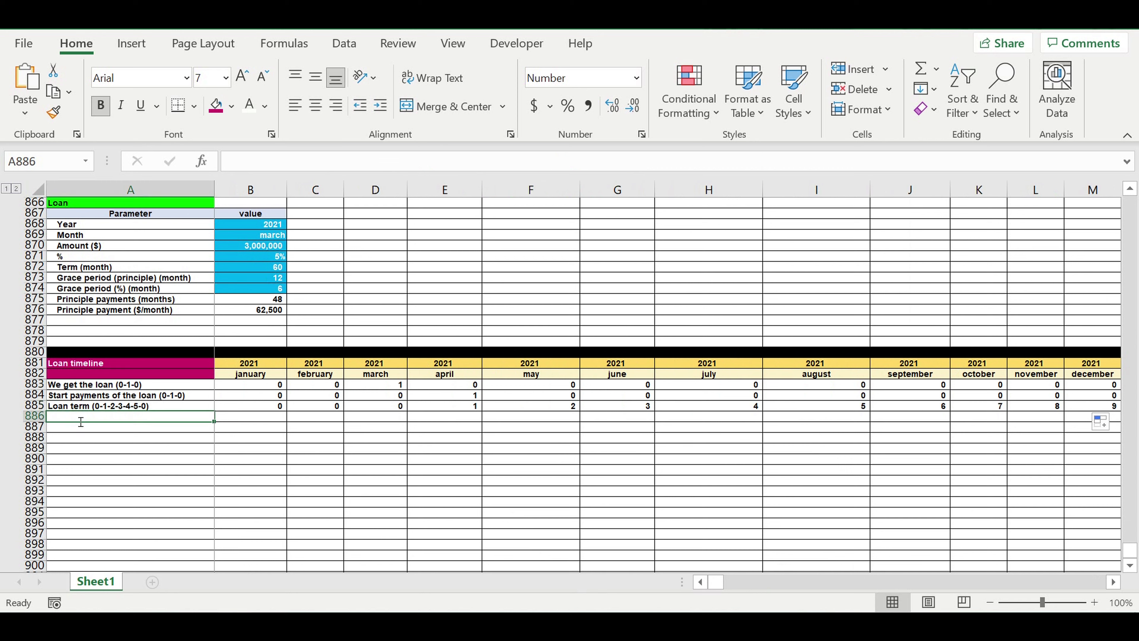
text(Principle payments ($/)
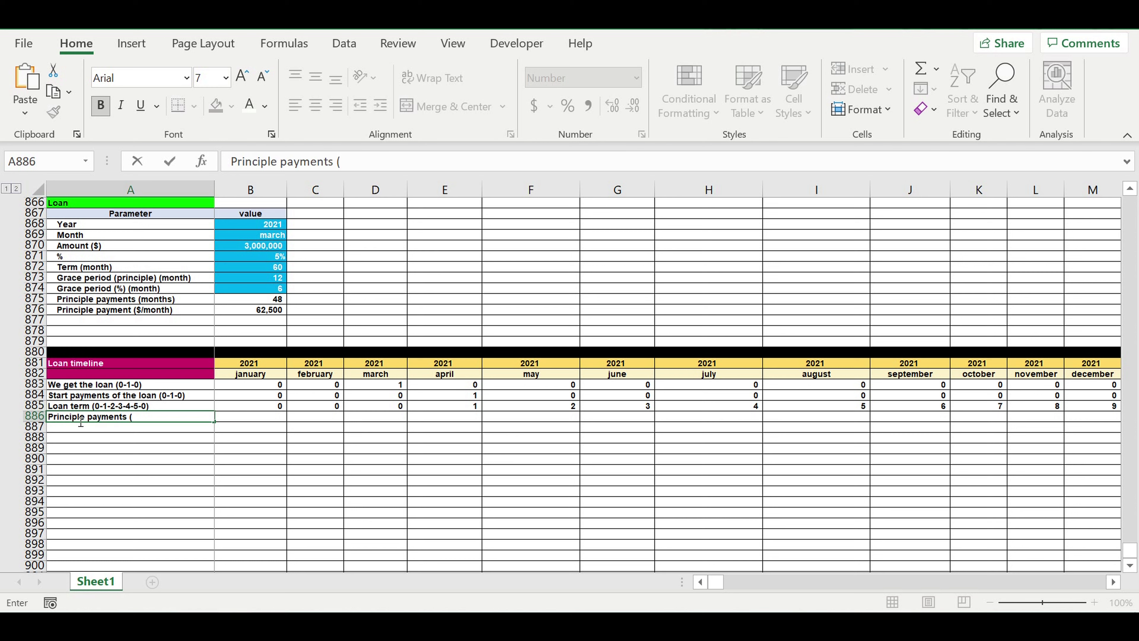
text(month)
key(Return)
click(266, 418)
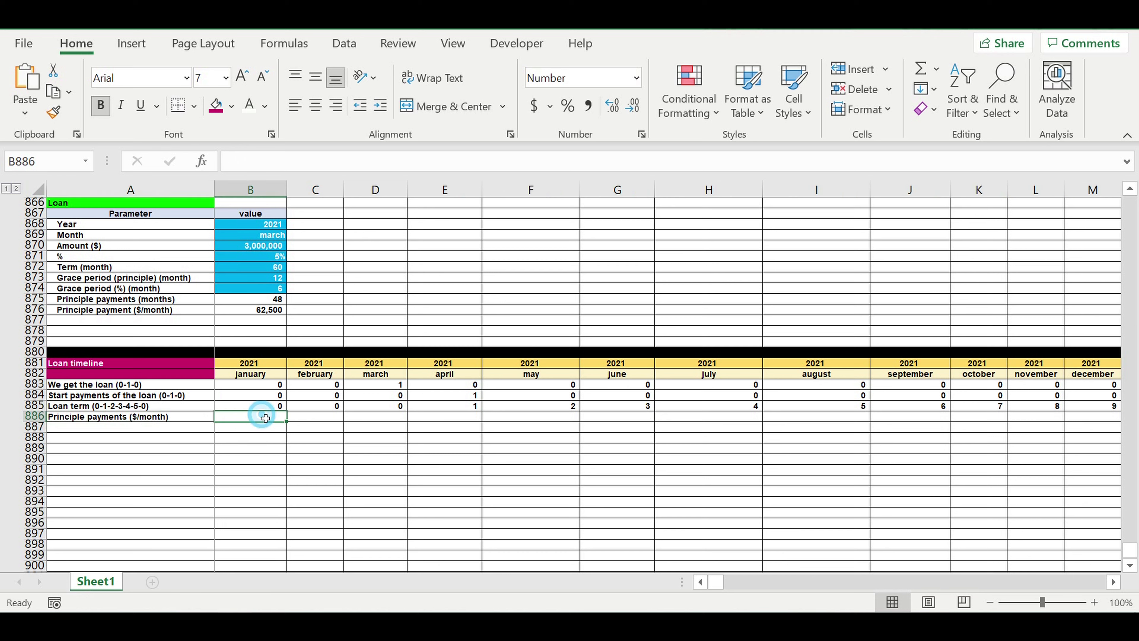
Begin B886 with =IF(AND(B885>0,B885>$B$873), locking the grace-period reference.
text(=)
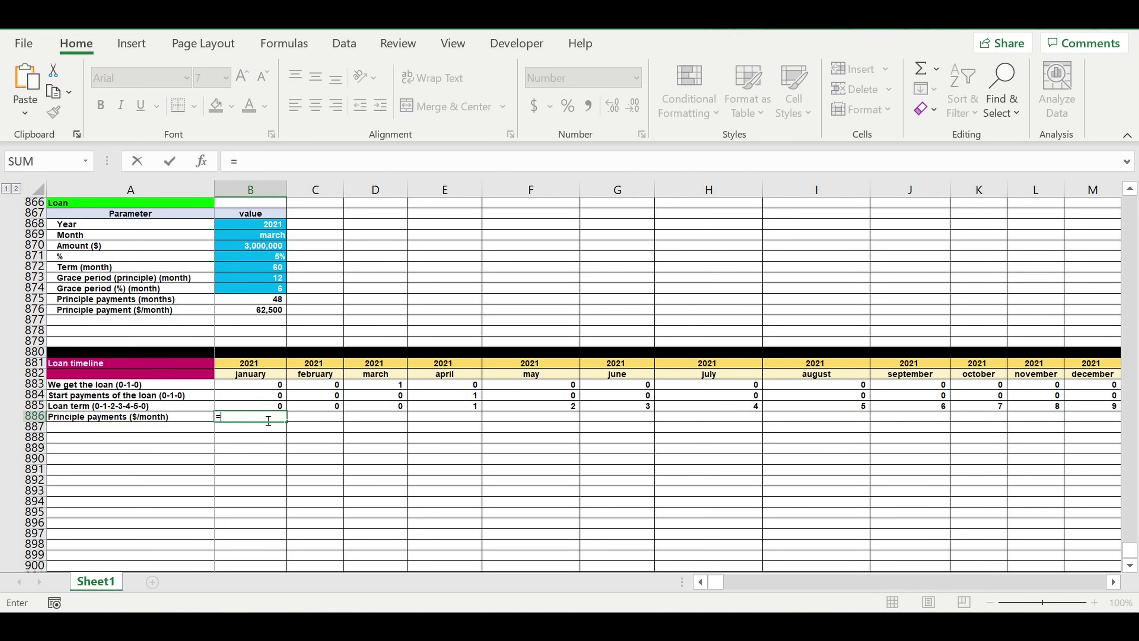
text(if(and()
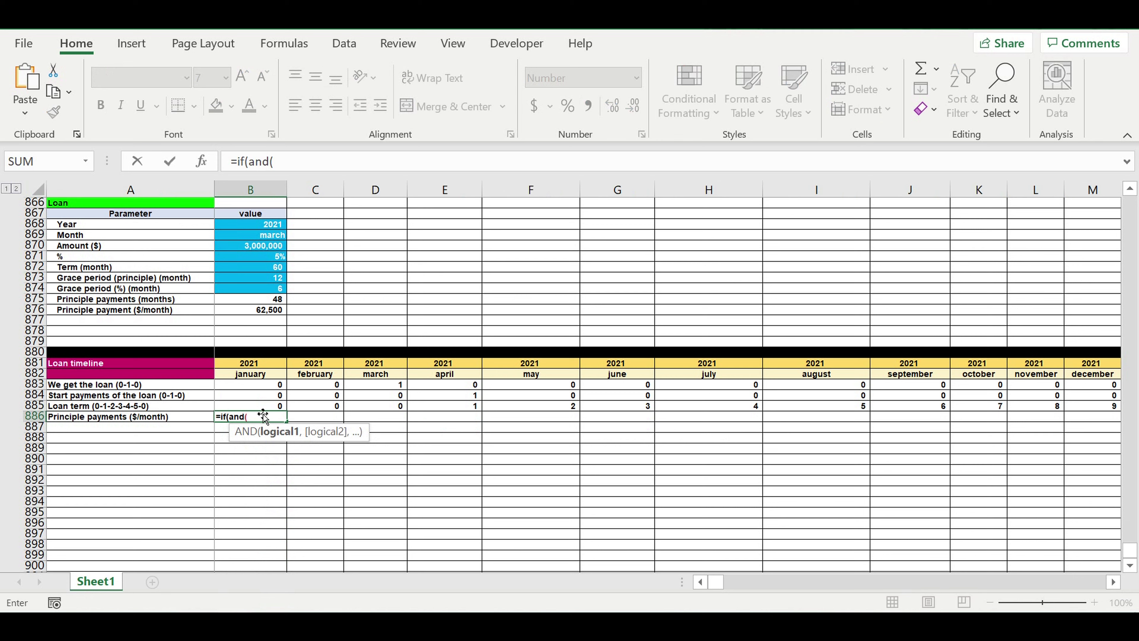
click(253, 408)
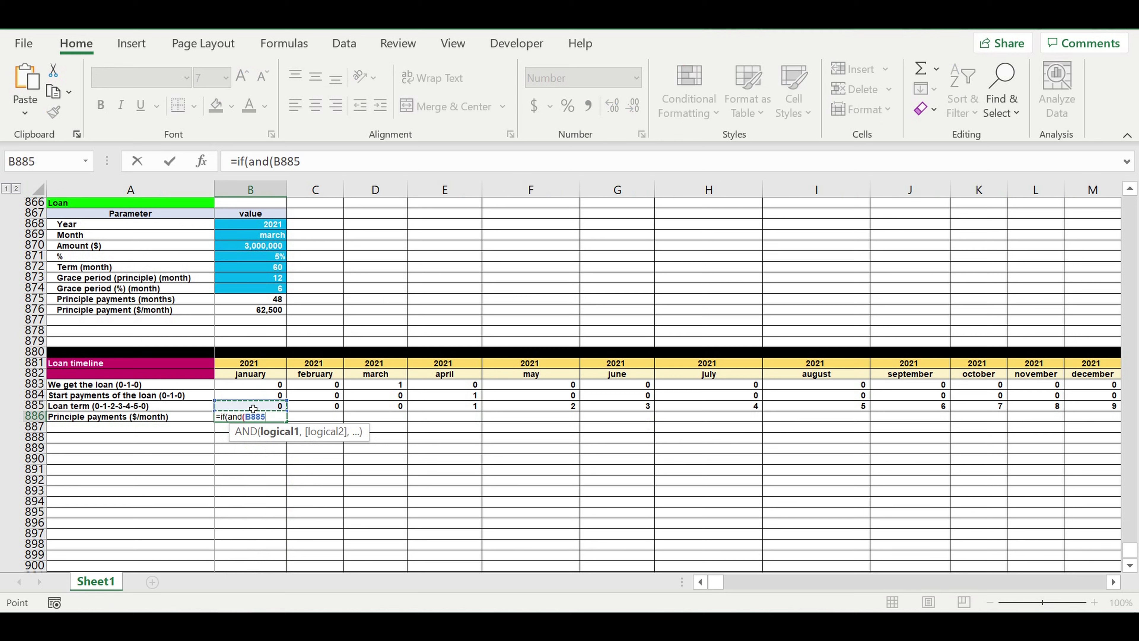
text(>0,)
click(253, 409)
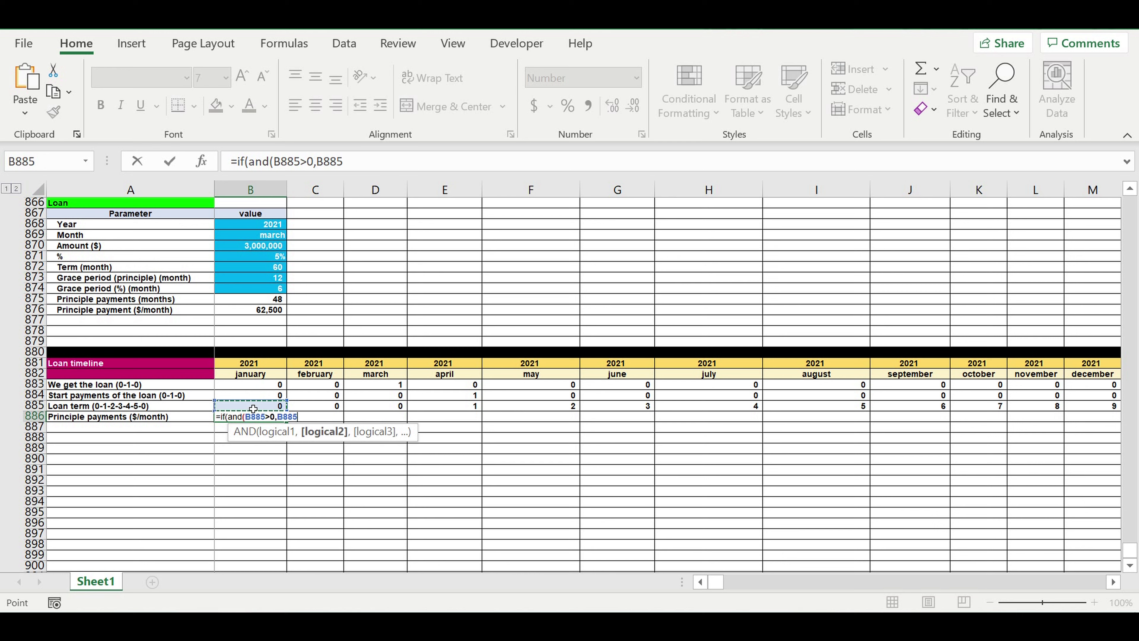
text(>)
click(247, 280)
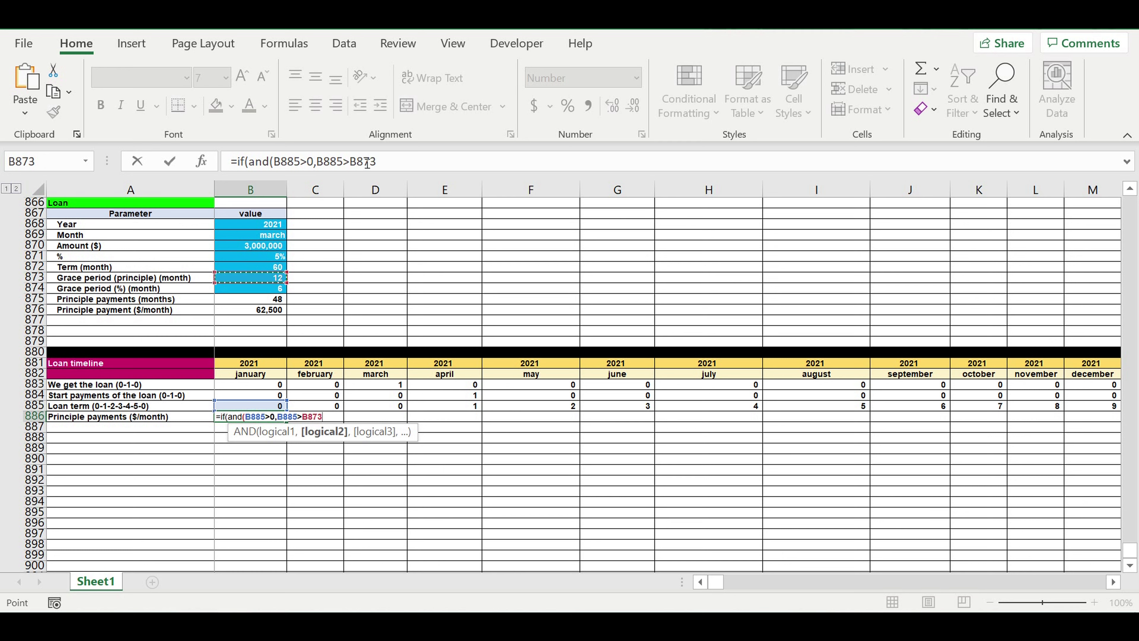
click(352, 163)
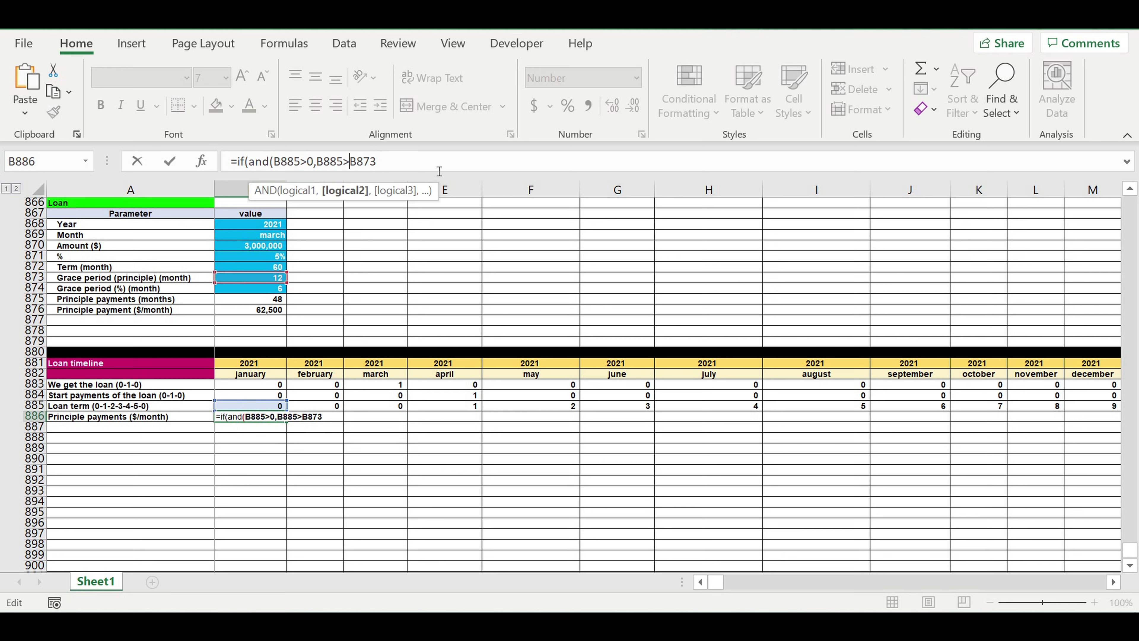
text($)
key(Right)
text($)
click(413, 169)
text(),)
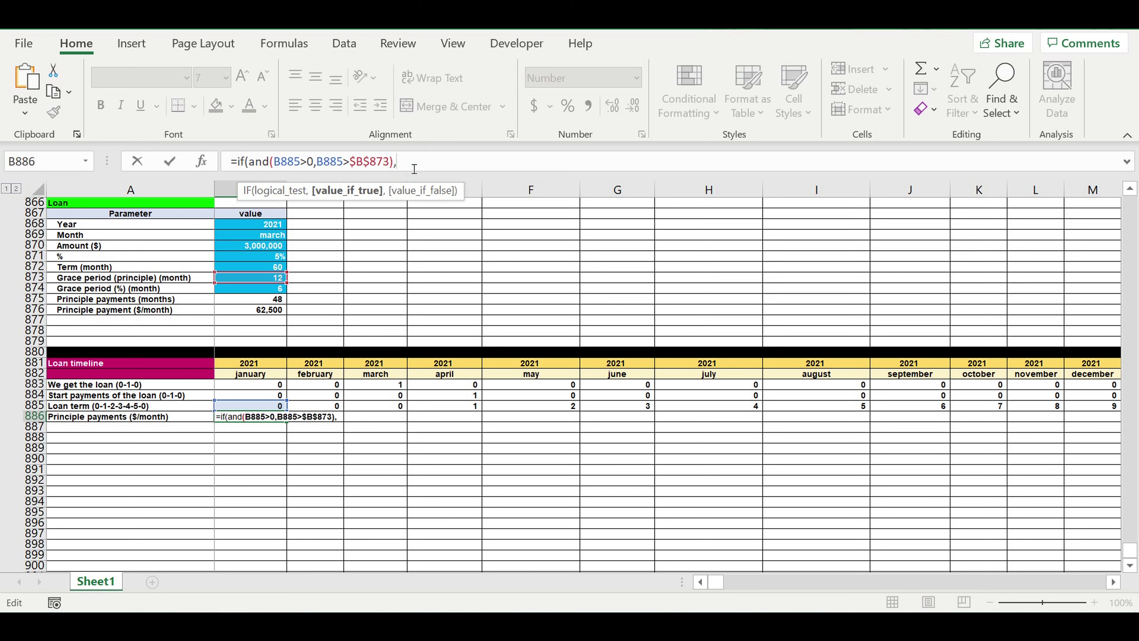
Complete it with $B$876 as the result and 0 otherwise, then enter it.
click(269, 312)
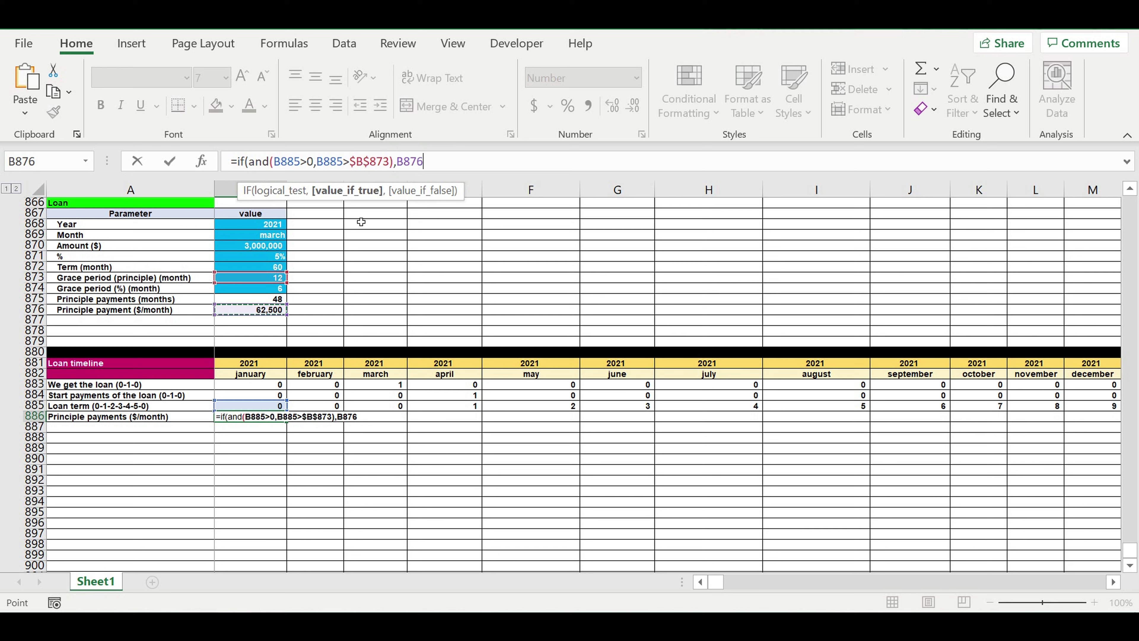
click(397, 159)
text($)
click(410, 162)
text($B$)
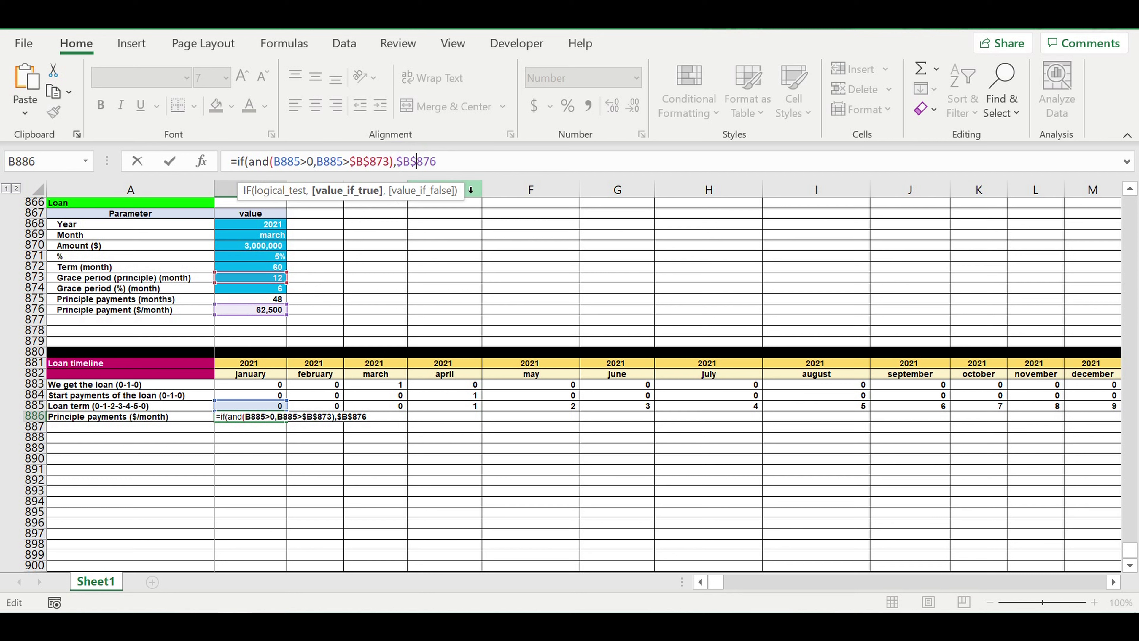
click(453, 162)
text(,0)
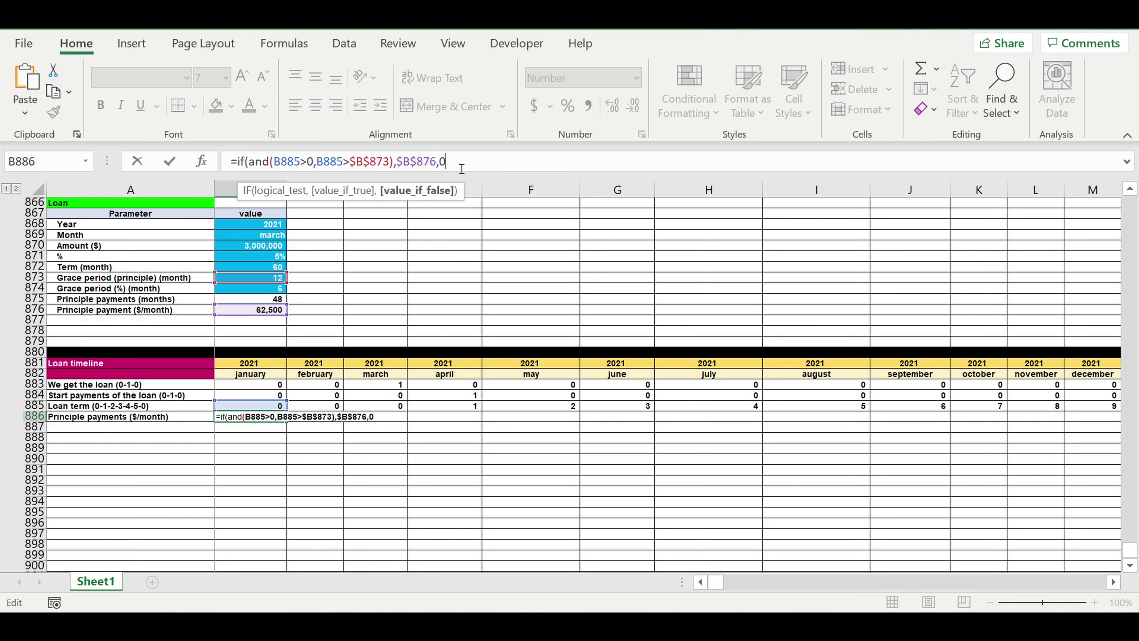
text())
key(Return)
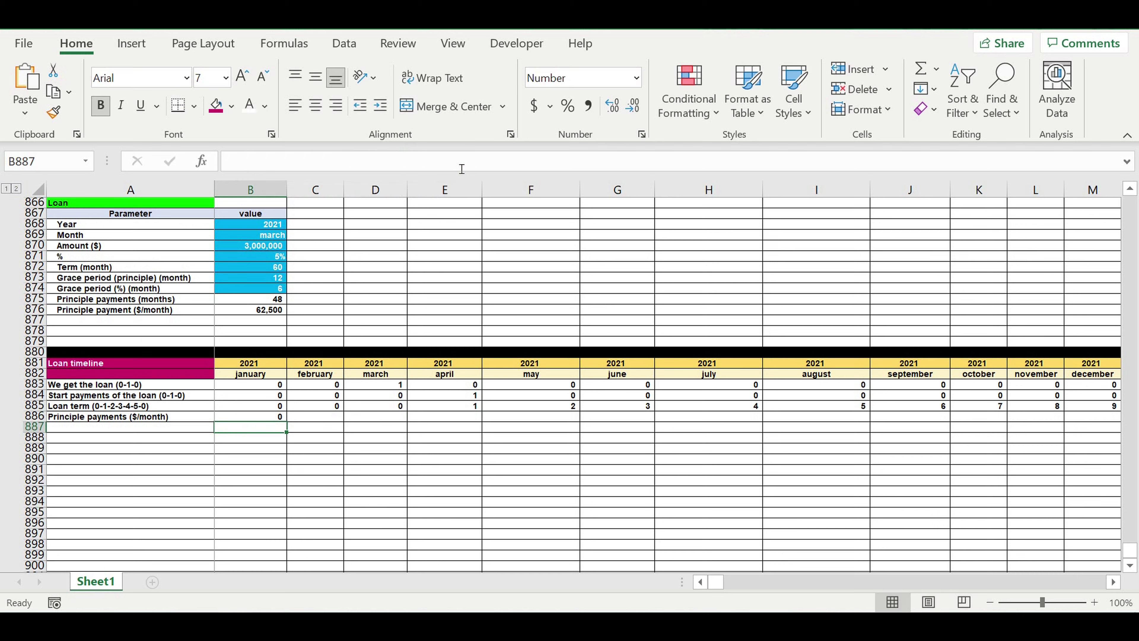
Fill B886's payment formula across 2021 into mid-2022, checking March 2022's values.
click(262, 417)
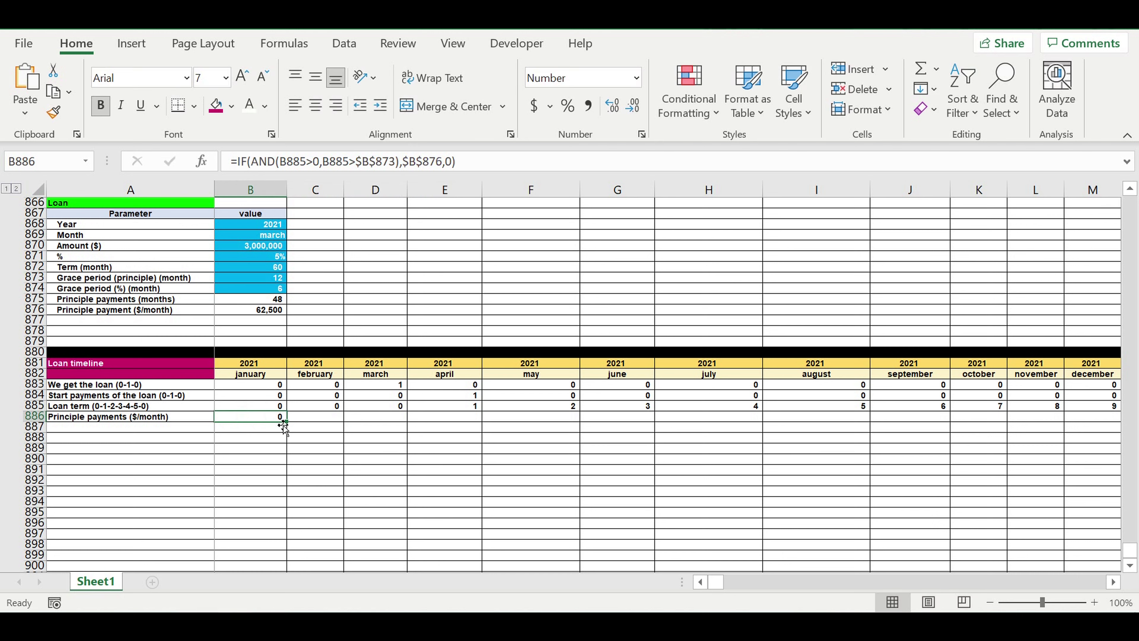
drag(295, 426, 1013, 434)
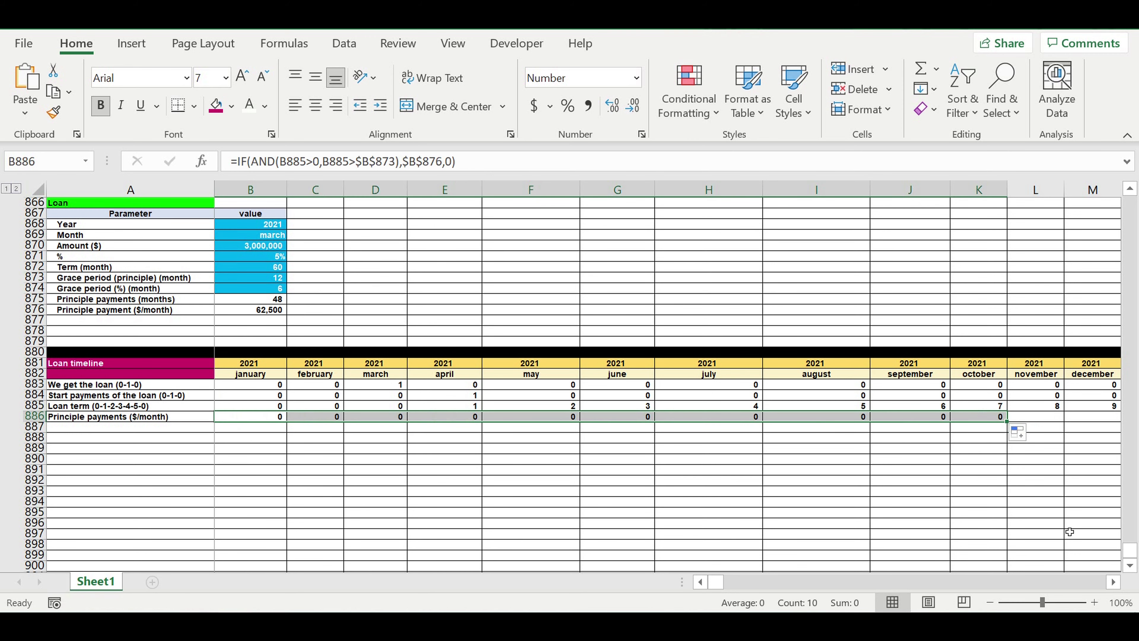
scroll(845, 466, right, 1)
scroll(846, 466, right, 2)
scroll(846, 466, right, 2)
drag(643, 421, 1077, 432)
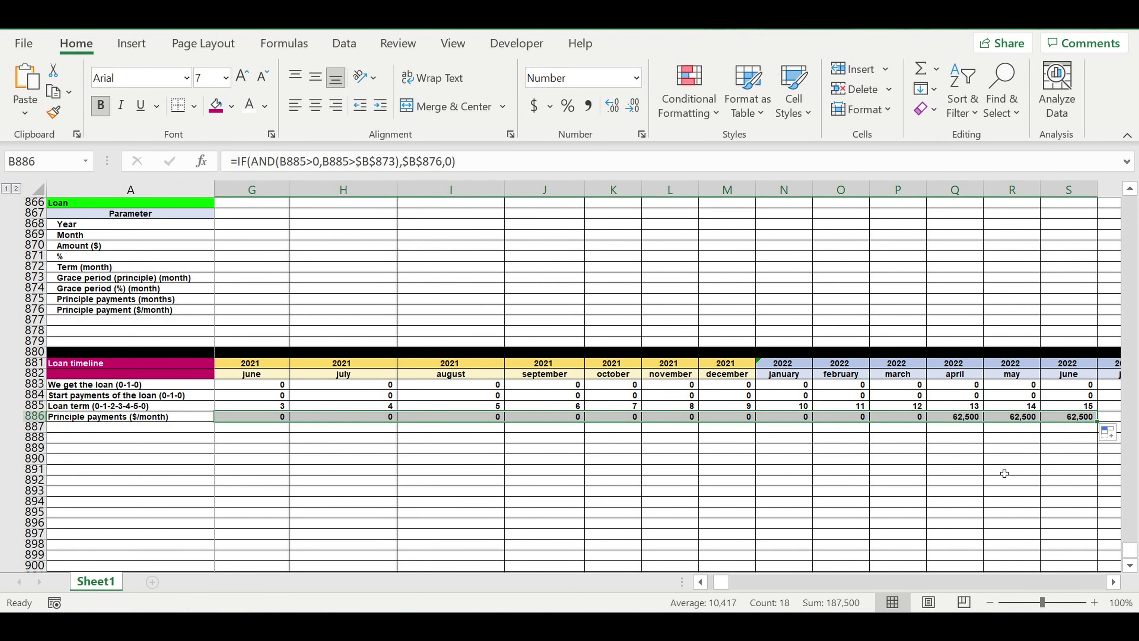
click(1004, 474)
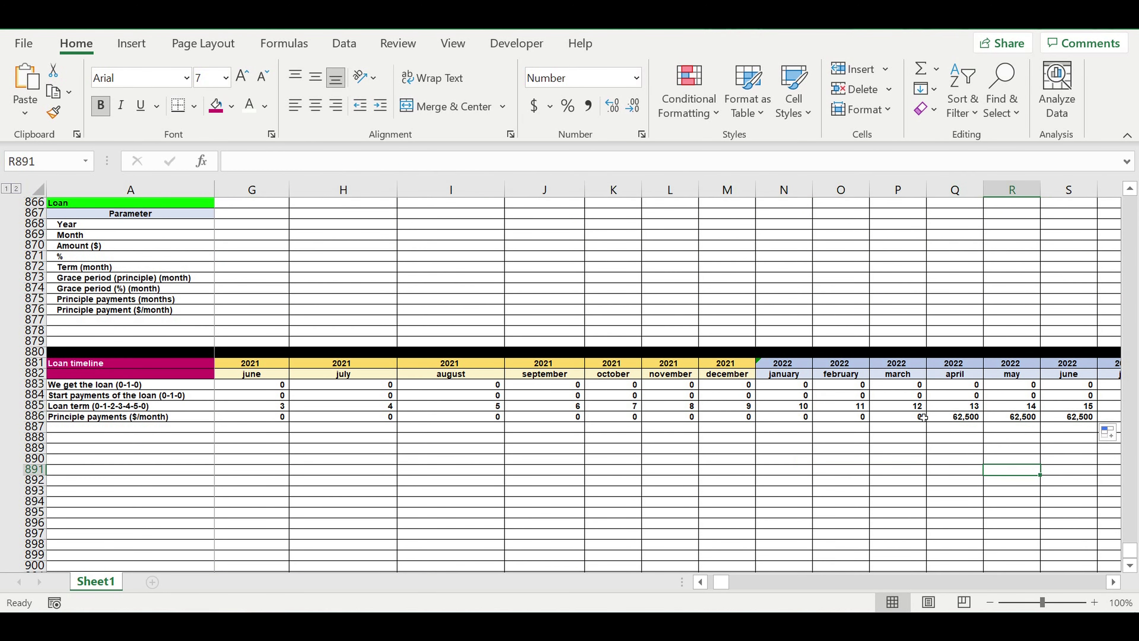
drag(908, 407, 908, 417)
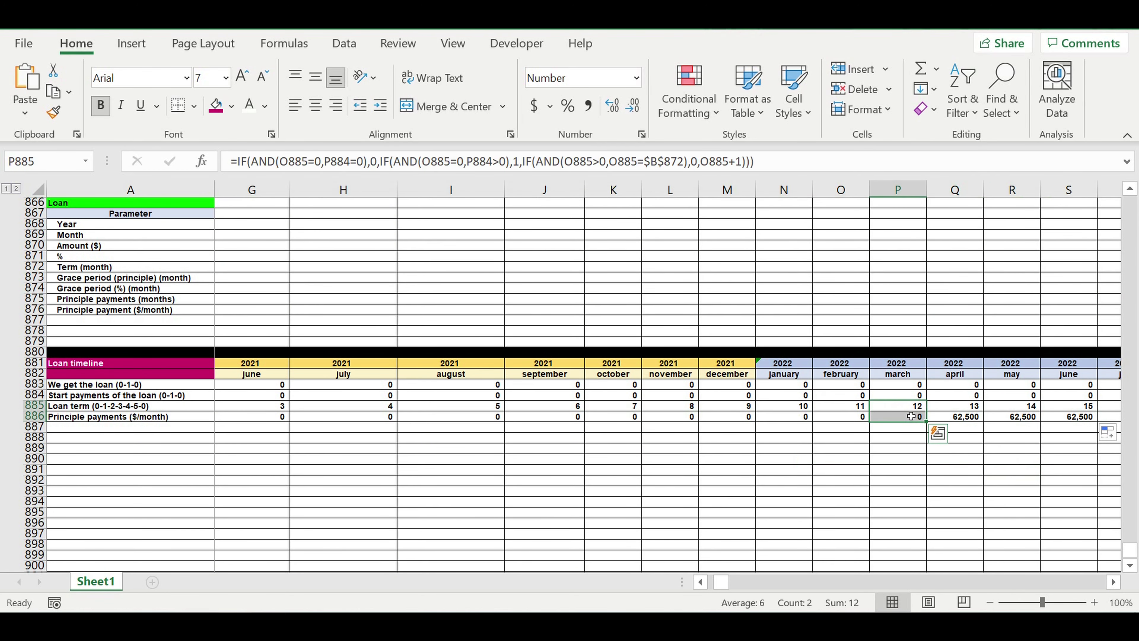
Continue filling the Principle payments formula through December 2030.
click(961, 419)
drag(992, 426, 1119, 420)
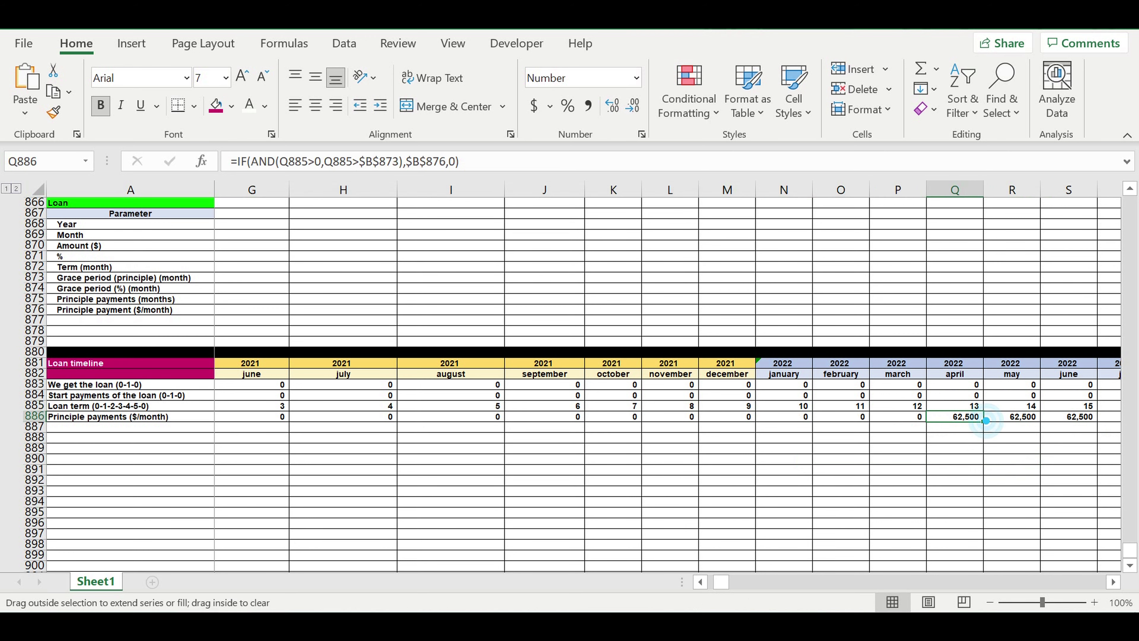
drag(1119, 420, 1119, 422)
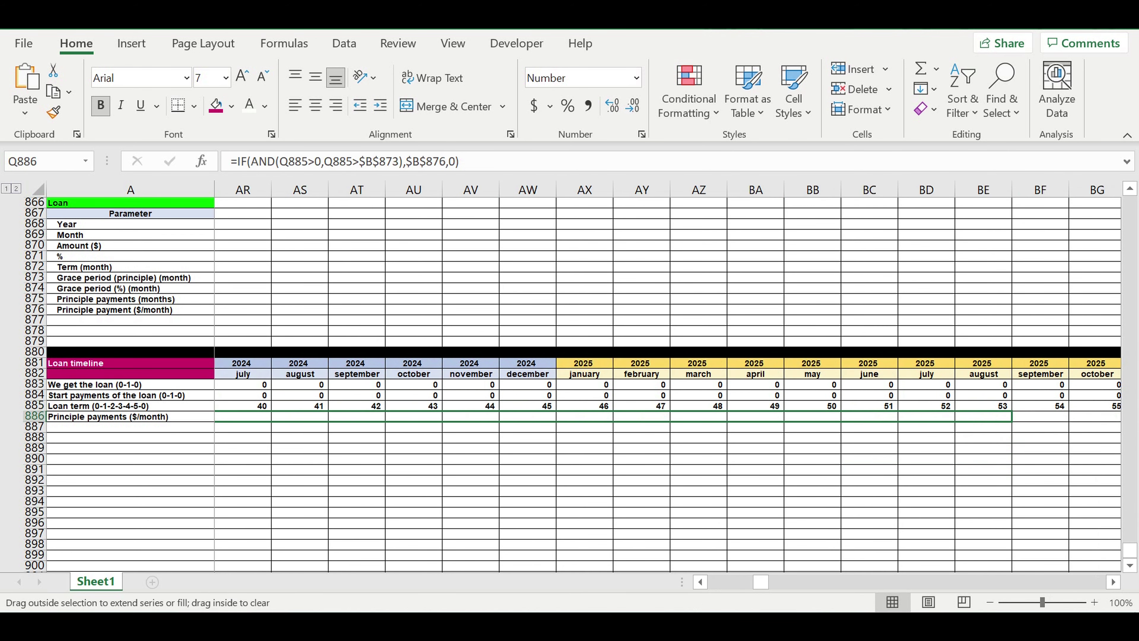
drag(1094, 419, 971, 433)
mouse_move(748, 444)
mouse_down()
mouse_move(657, 438)
mouse_move(1000, 419)
mouse_up()
click(601, 417)
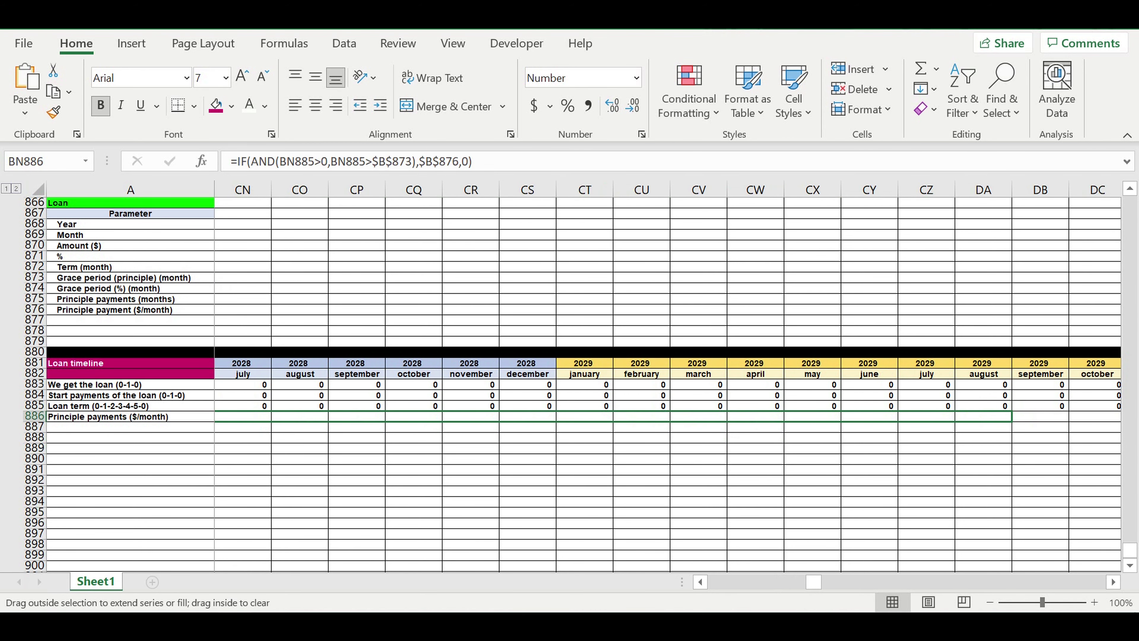
drag(1000, 420, 953, 425)
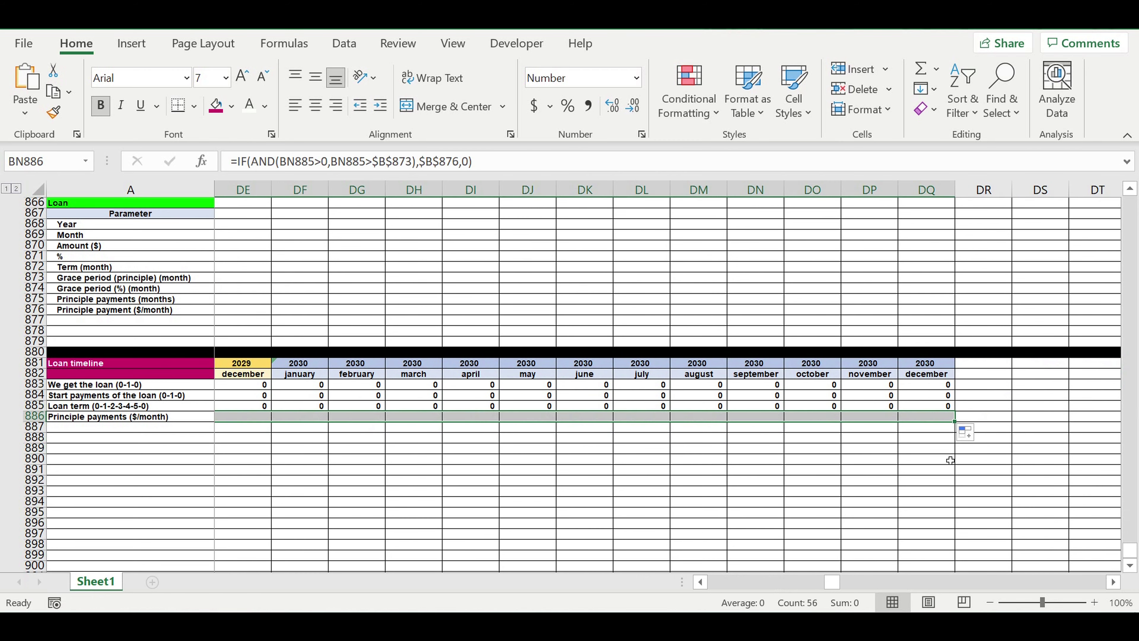
click(843, 479)
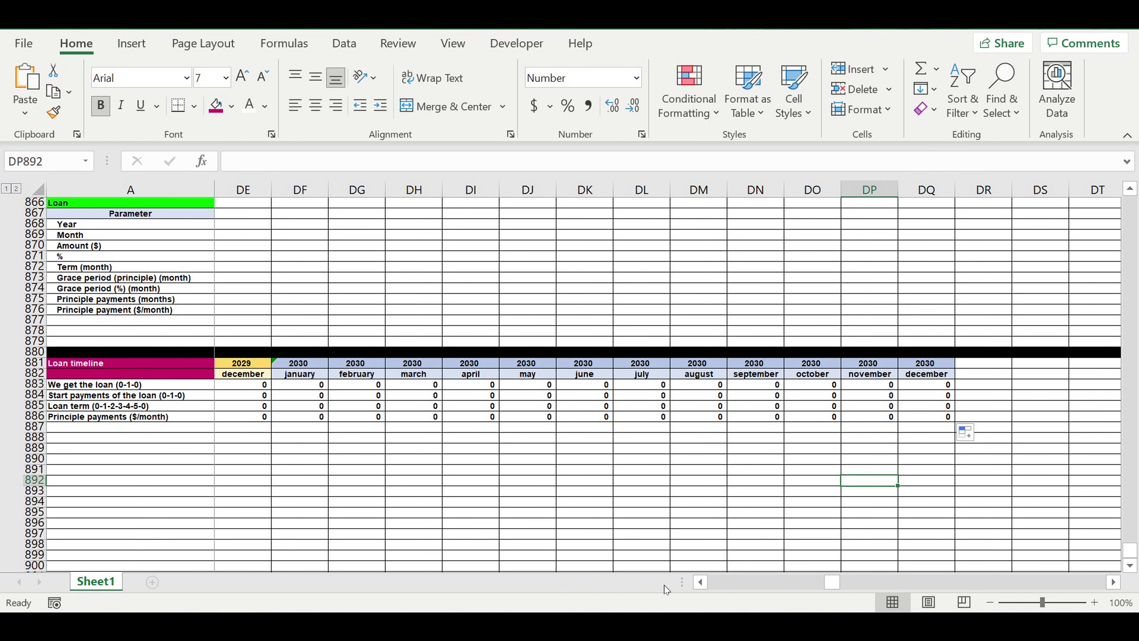
drag(831, 583, 654, 592)
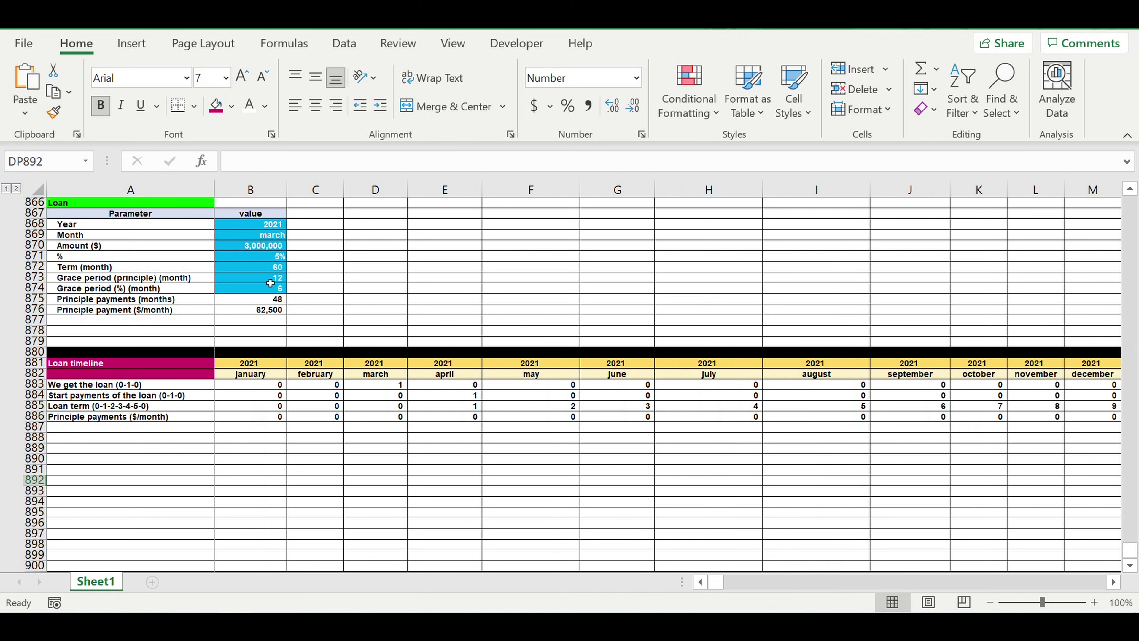
Try principal grace periods of 0 and then 3 months in B873.
click(256, 282)
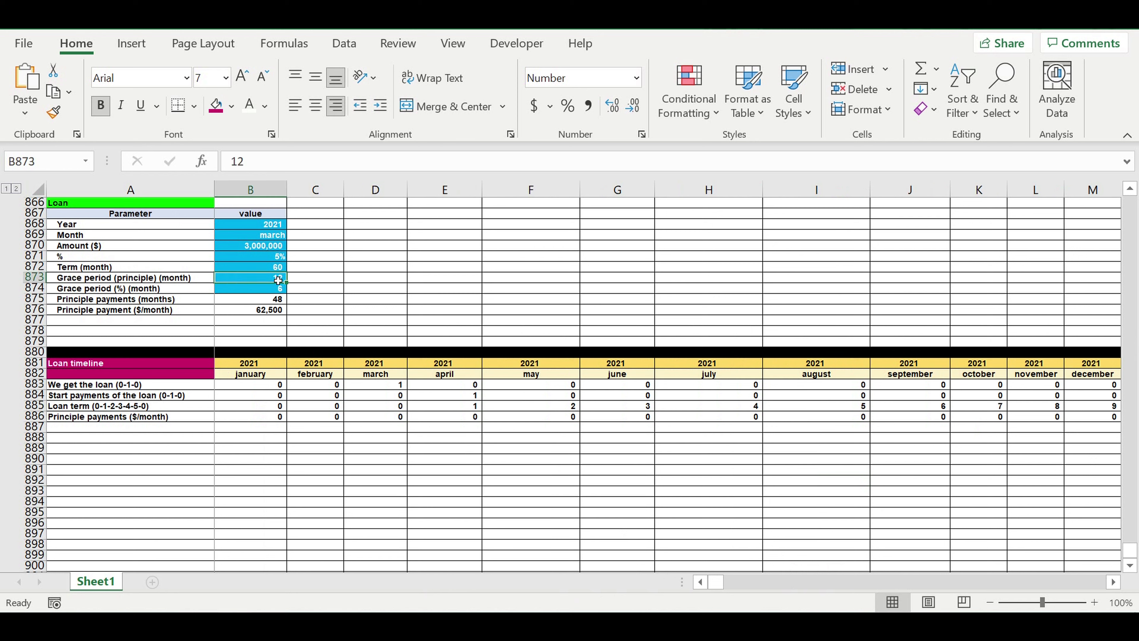
text(0)
key(Return)
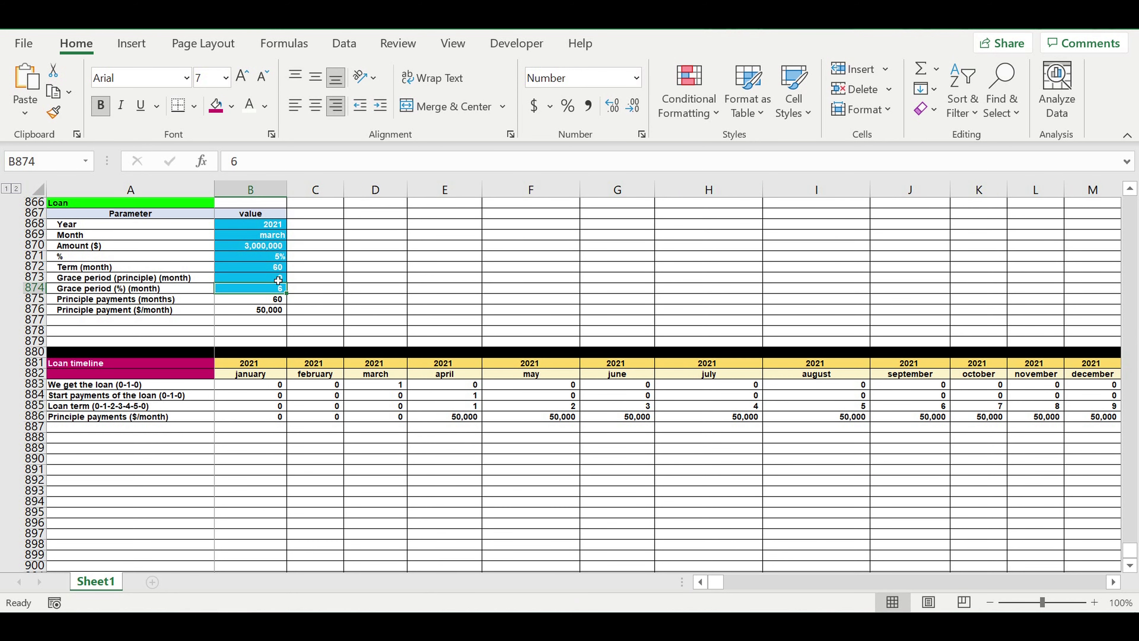
click(552, 480)
click(632, 481)
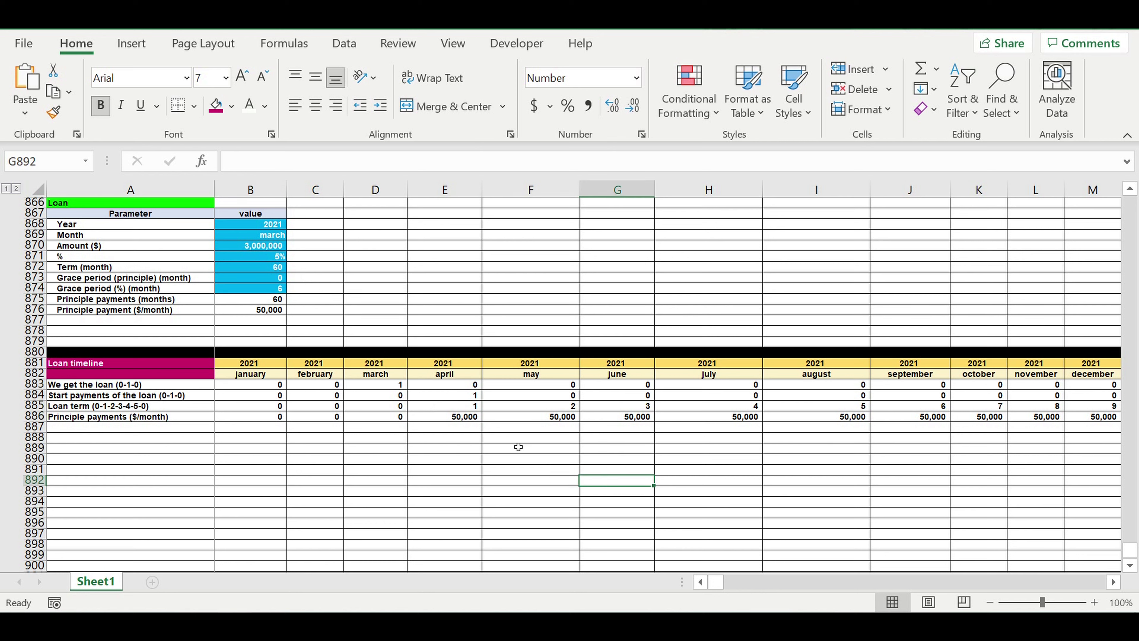
click(260, 284)
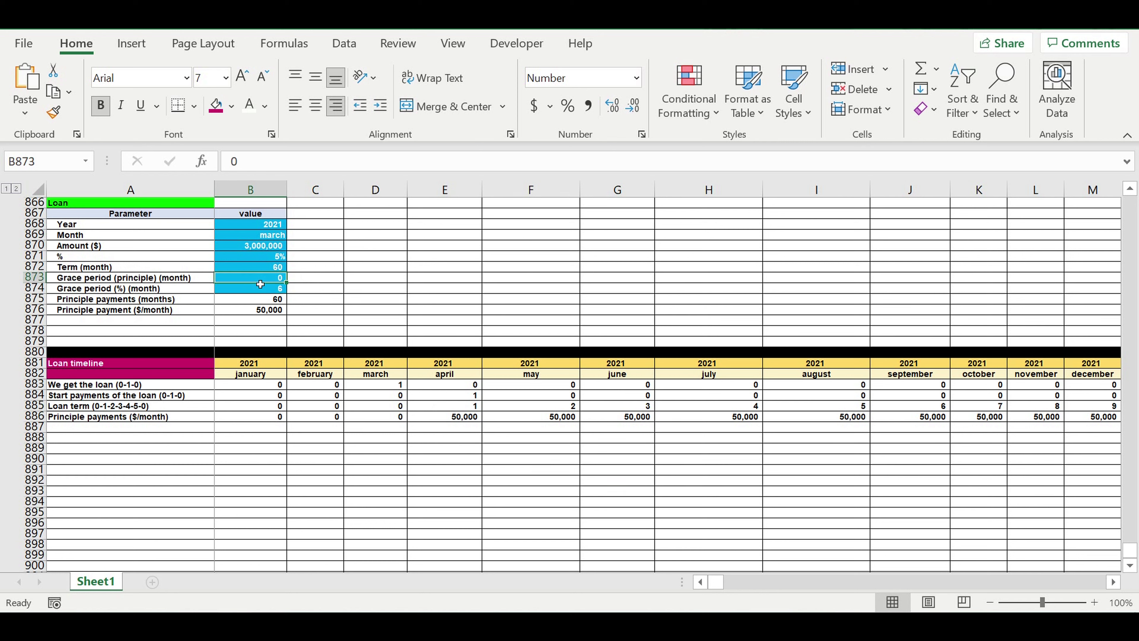
text(3)
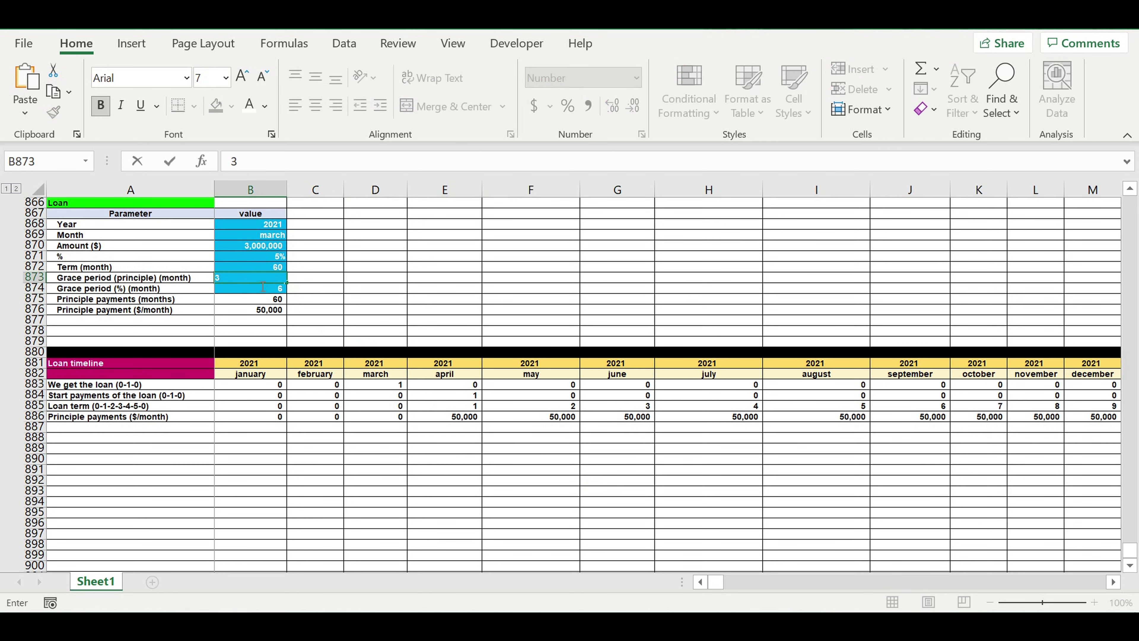
key(Return)
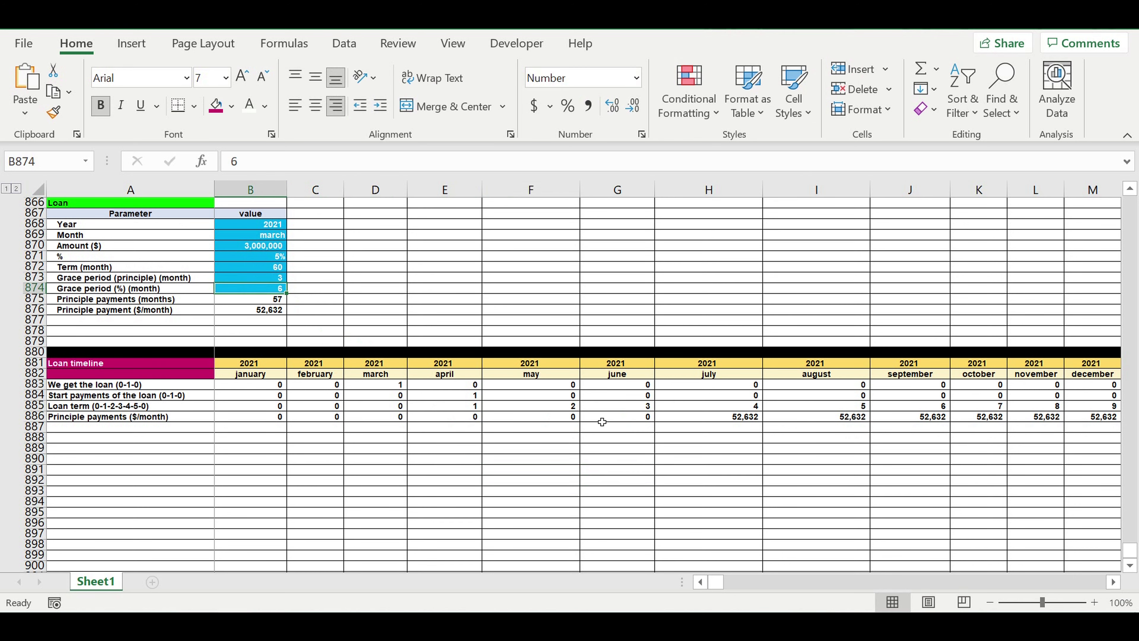
click(628, 448)
Set the grace period to 8 months, giving 52 payments of 57,692 from December 2021.
click(256, 282)
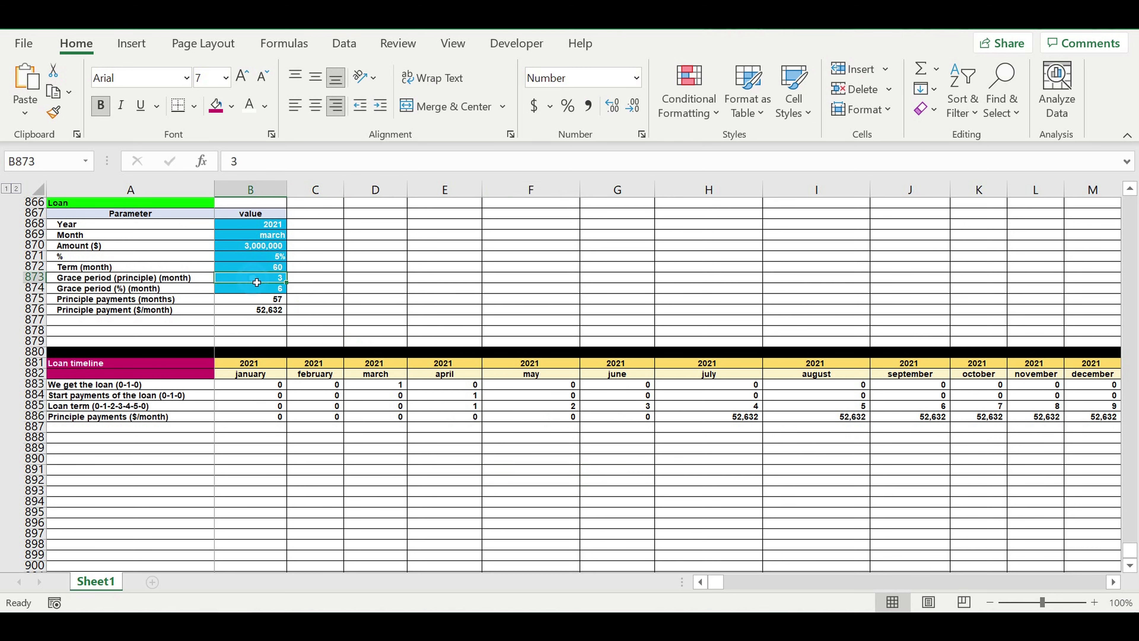
text(8)
key(Return)
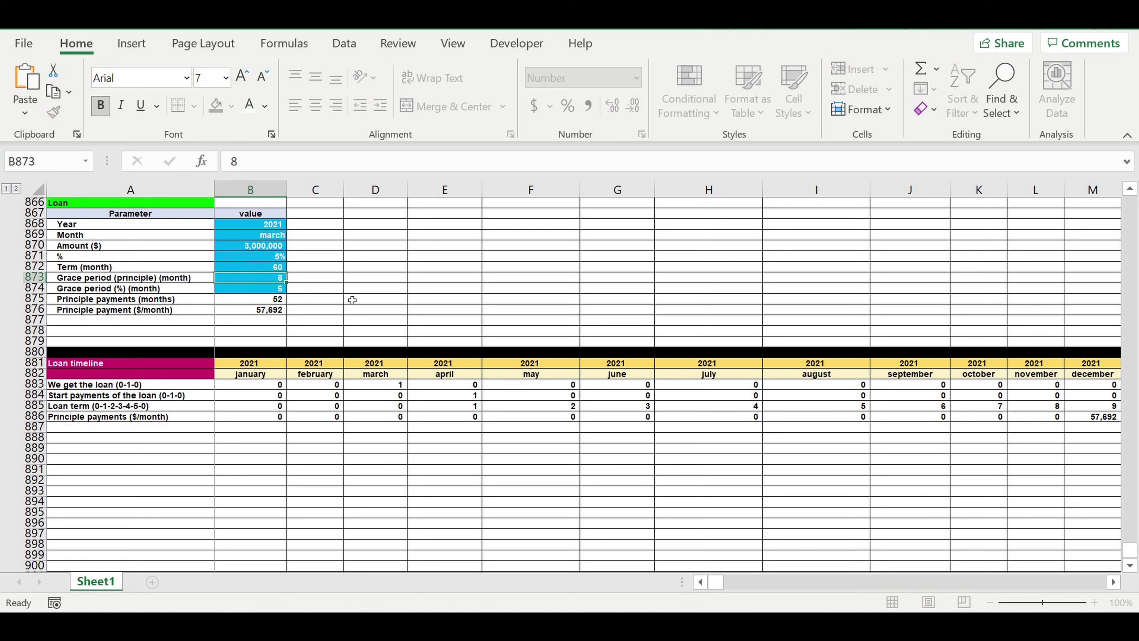
click(757, 438)
click(444, 449)
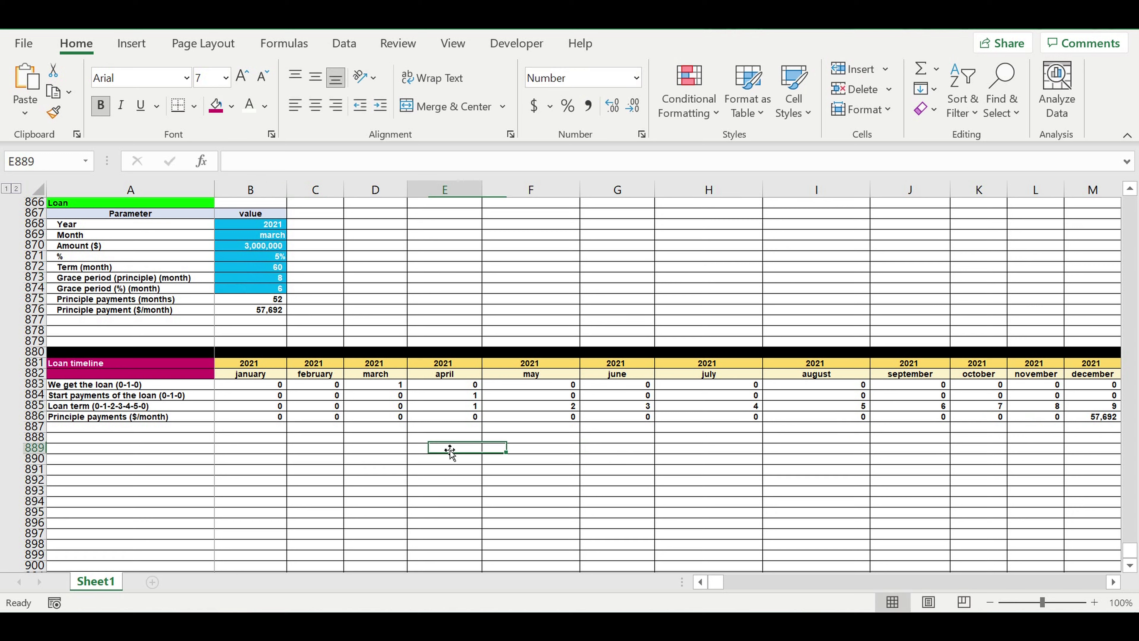
click(498, 439)
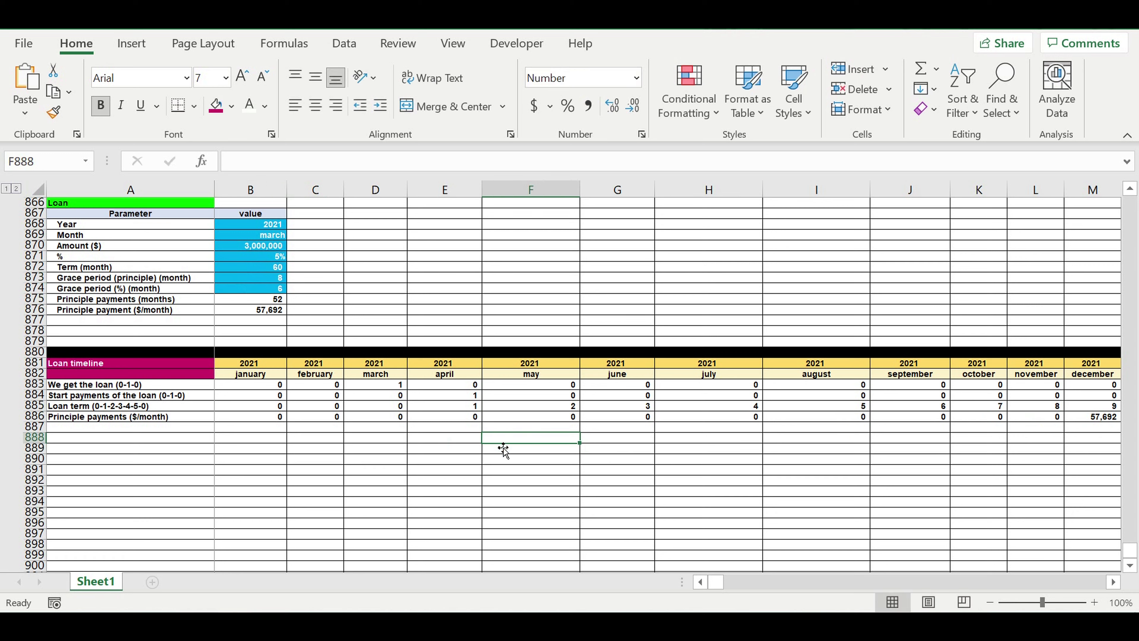
click(446, 459)
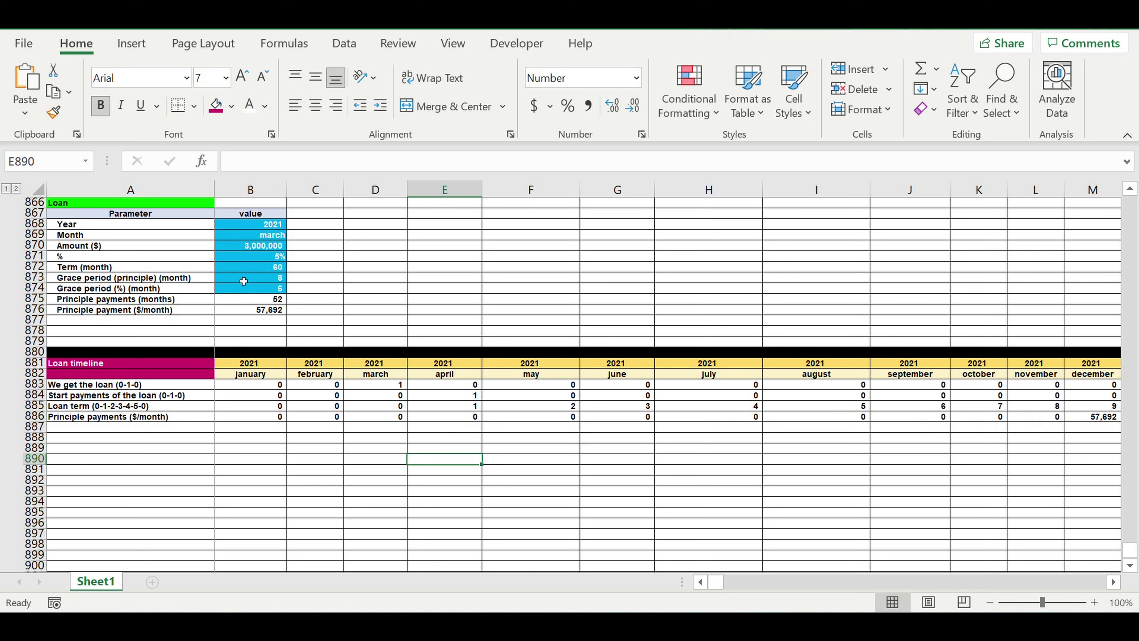
click(256, 256)
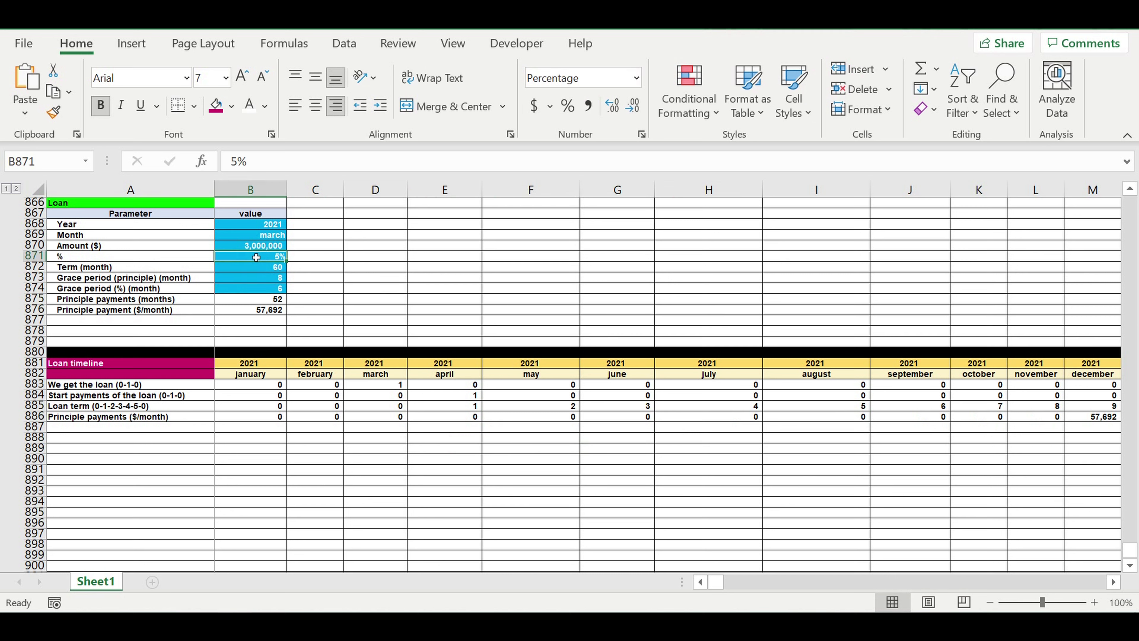
click(497, 451)
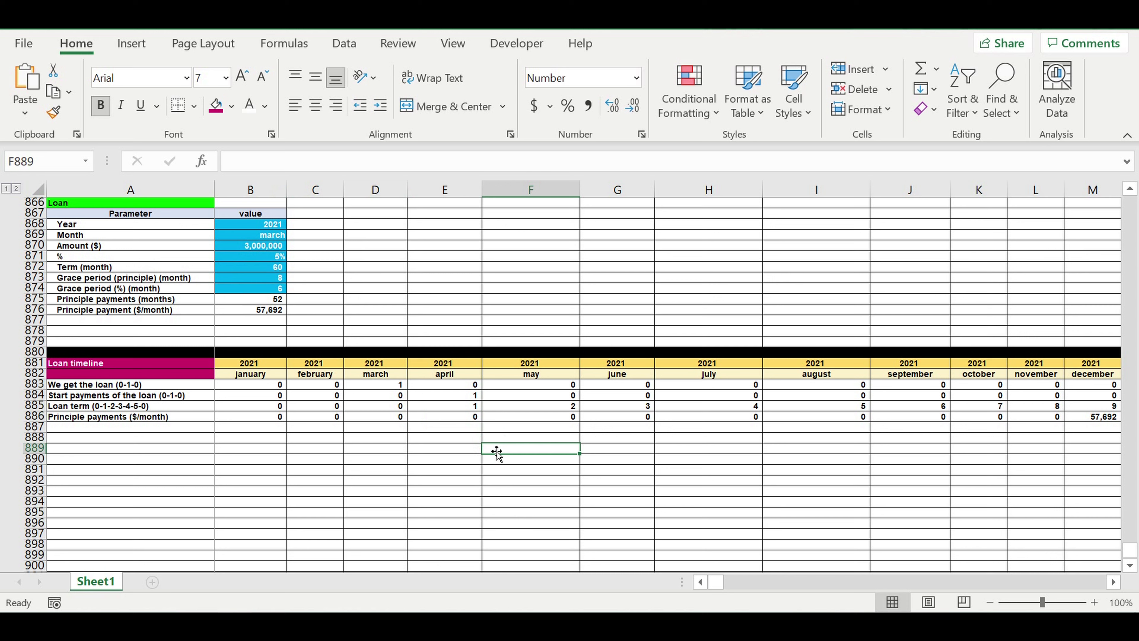
Label row 887 'Loan ($/month)' in column A.
click(523, 378)
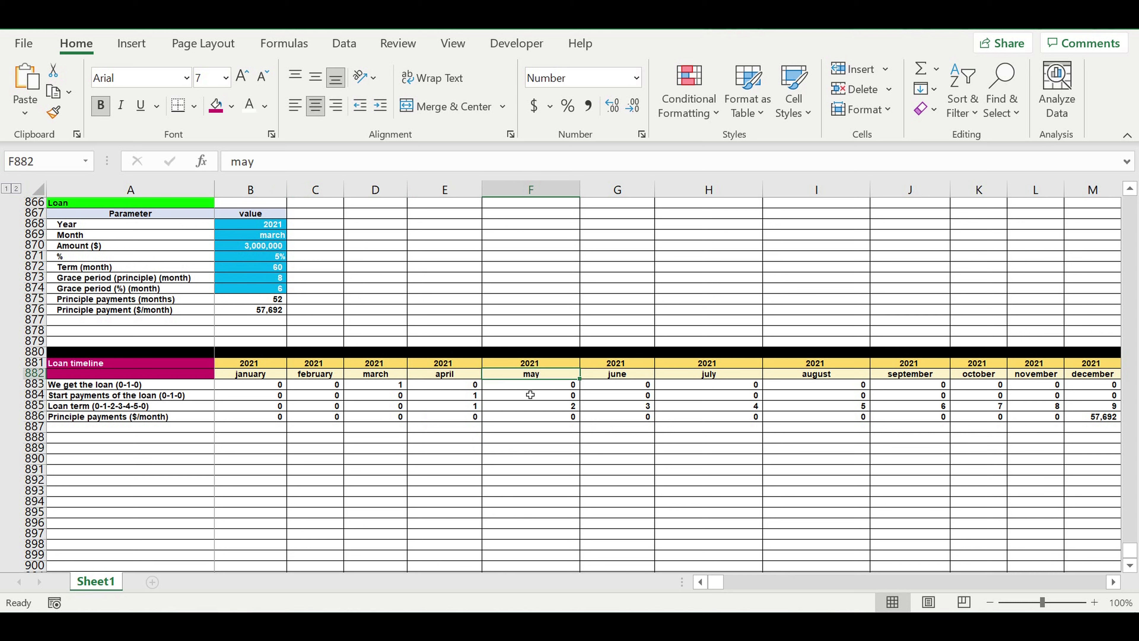
click(189, 469)
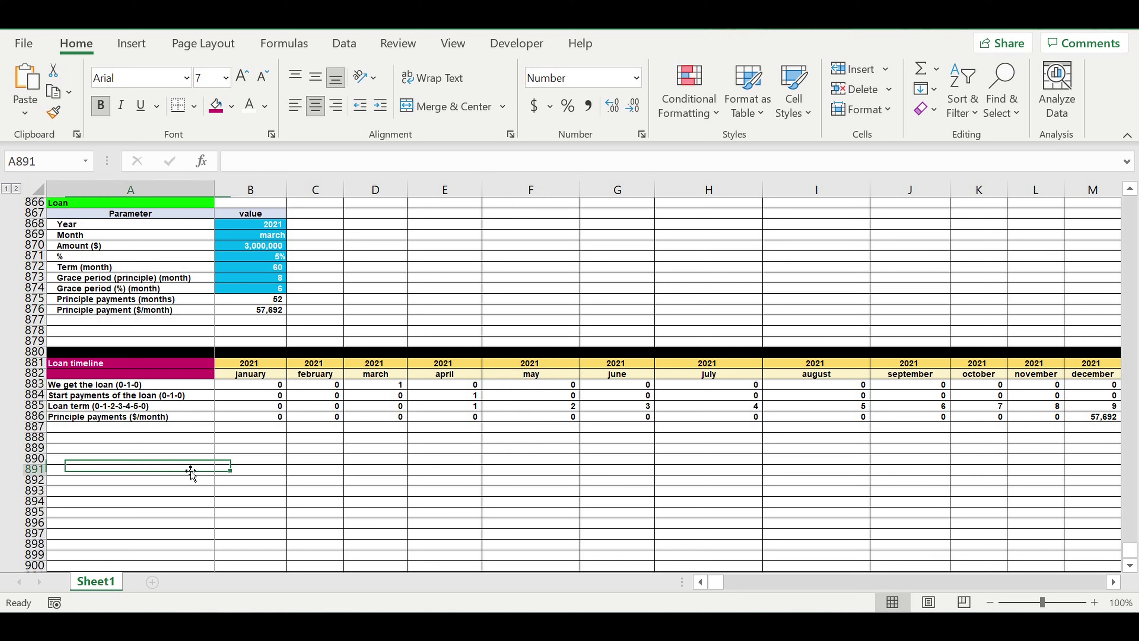
click(172, 420)
click(181, 428)
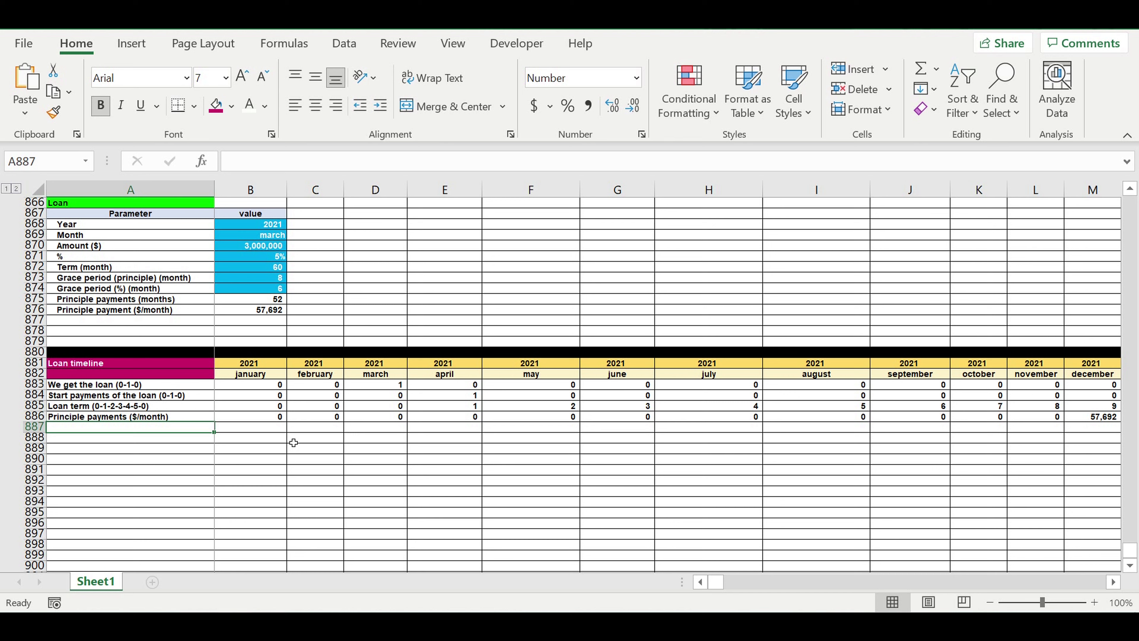
text(Loan )
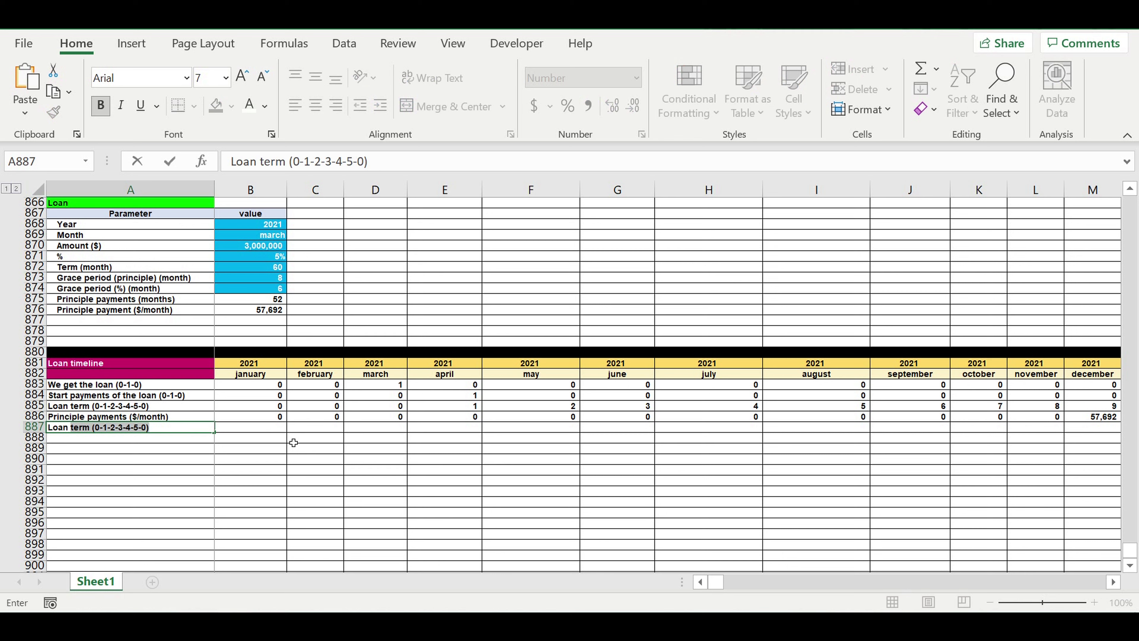
text(($/)
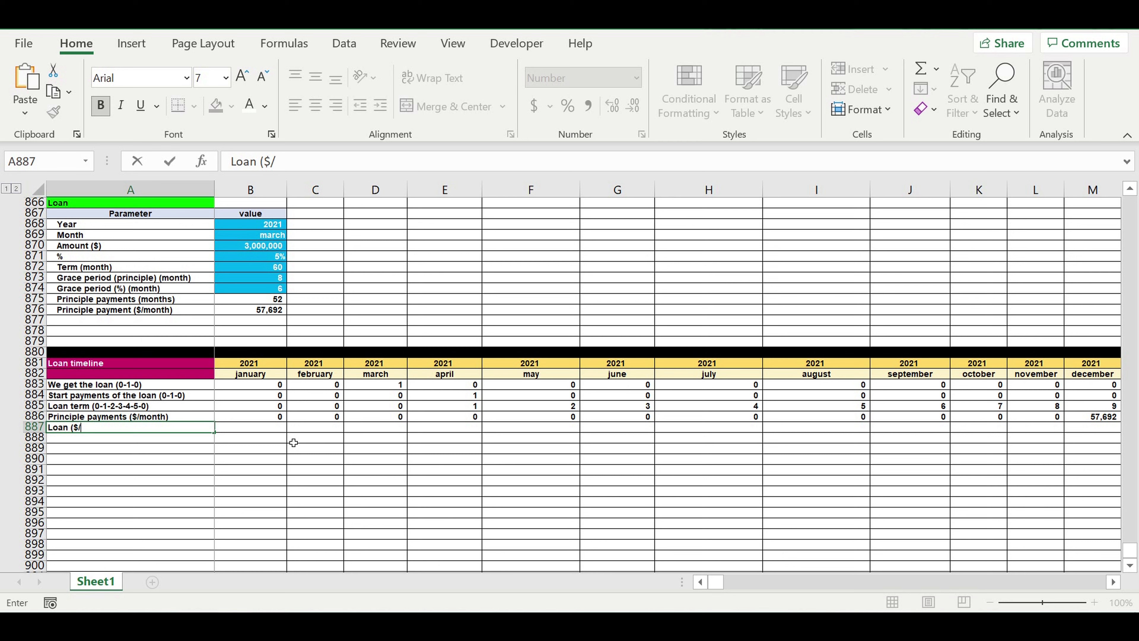
text(month)
click(325, 448)
click(267, 430)
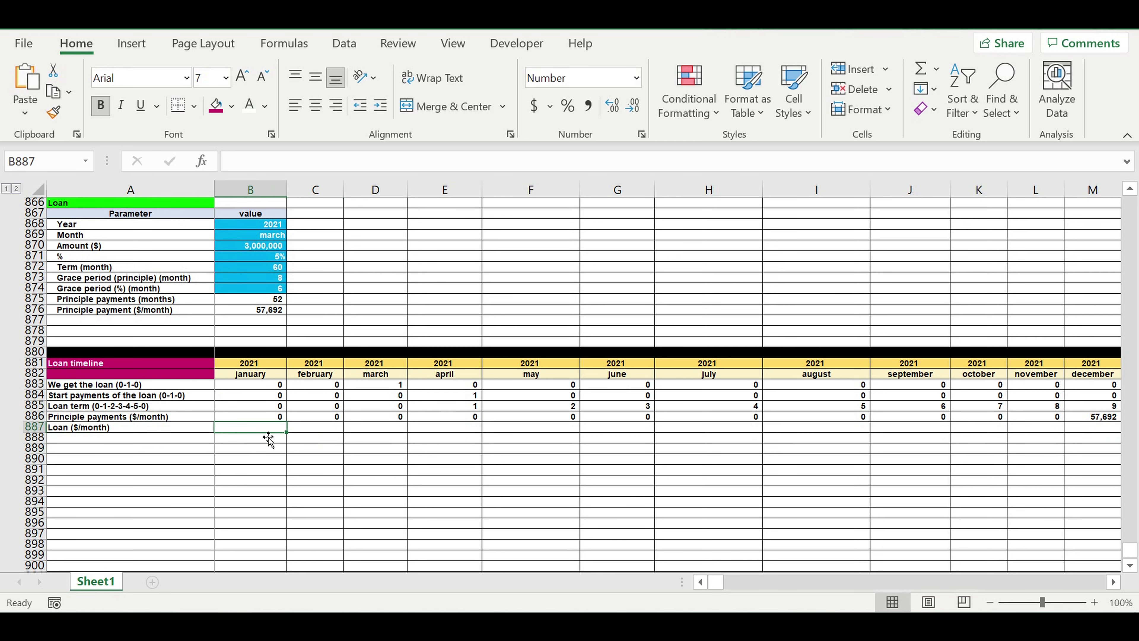
Enter =B883*$B$870 in January's cell, locking the loan Amount reference as absolute.
text(=)
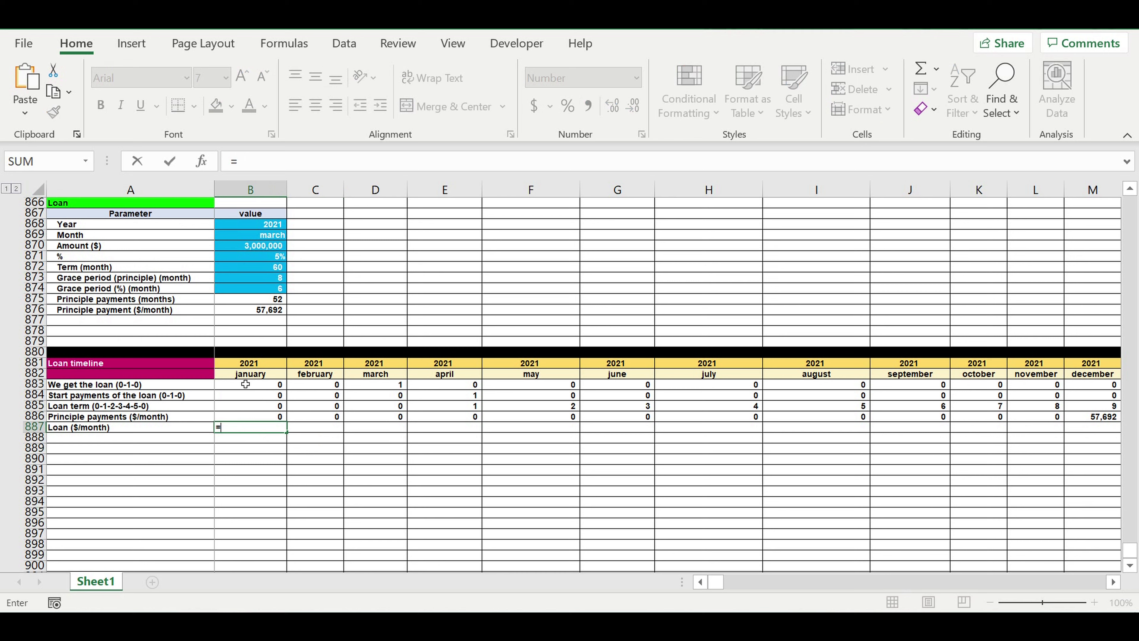
click(245, 386)
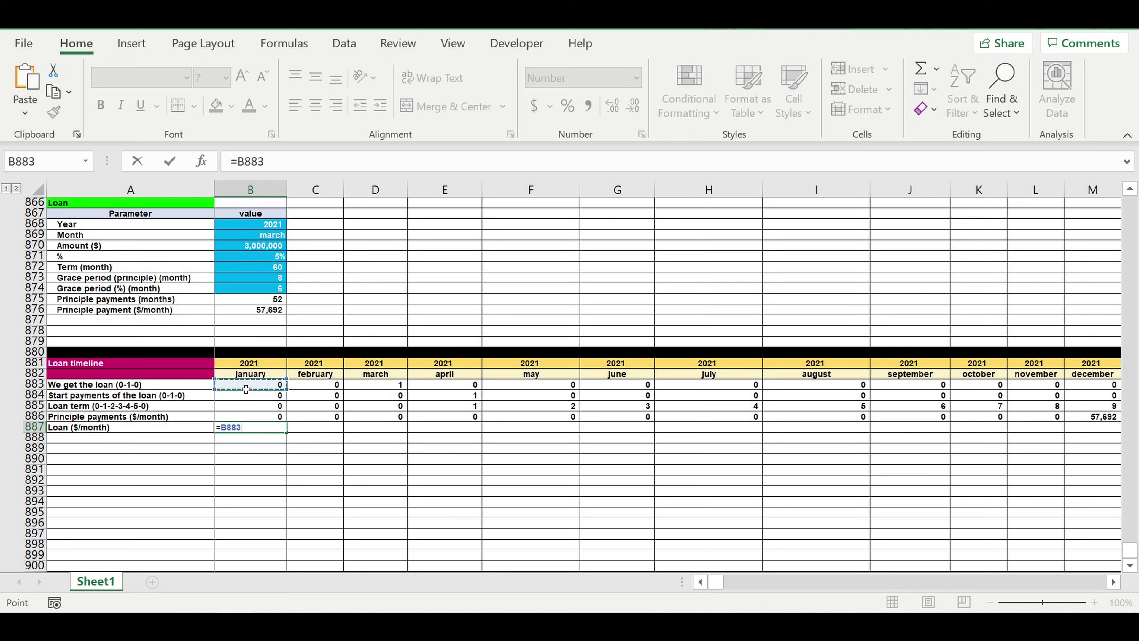
text(*)
click(244, 249)
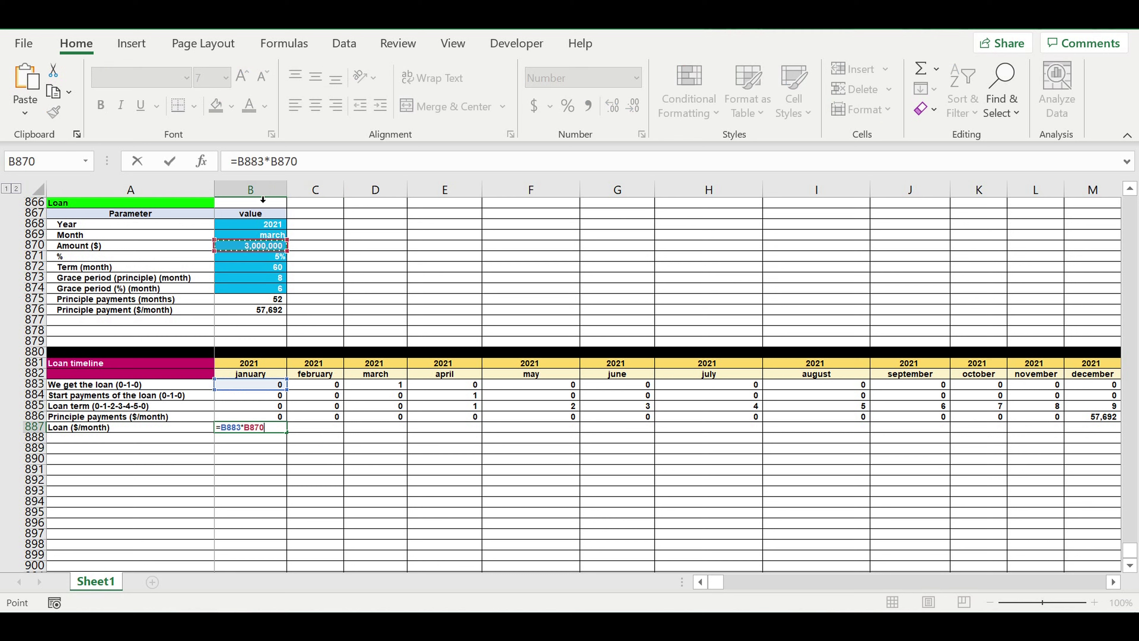
click(271, 161)
text($)
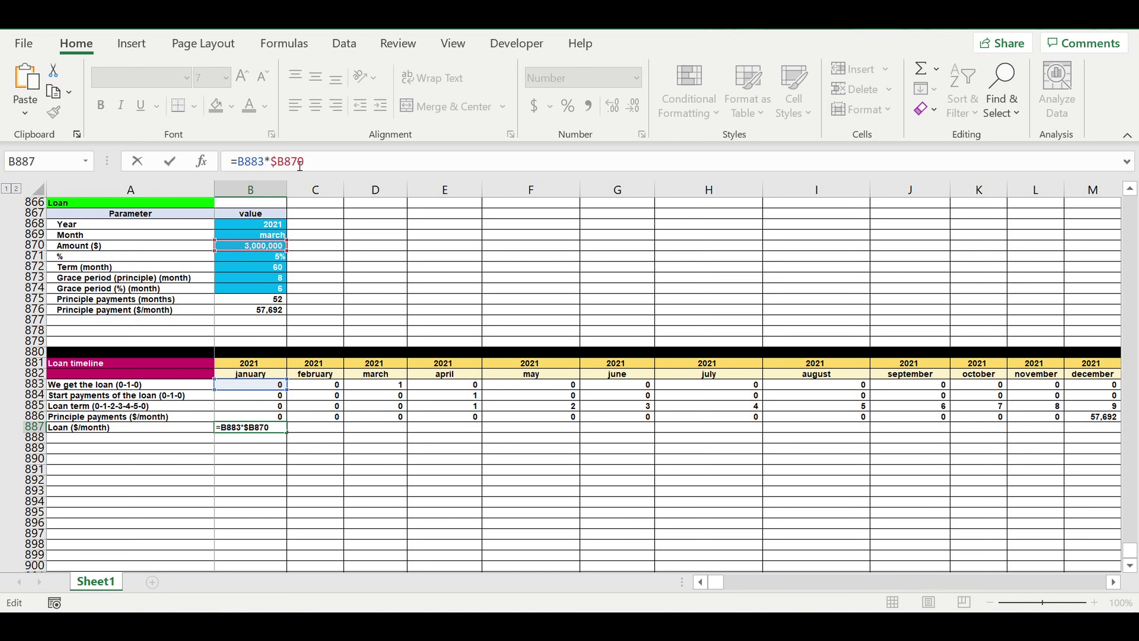
key(Right)
text($)
key(Return)
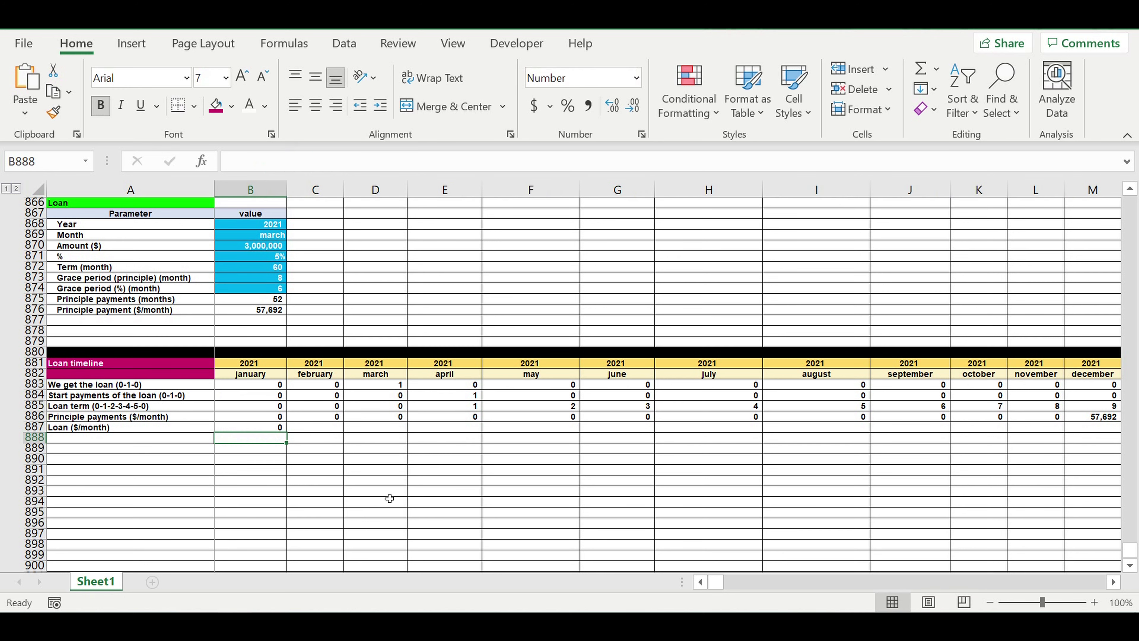
click(259, 429)
Fill the loan formula from January across 2021 and onward along row 887.
drag(287, 432, 1017, 429)
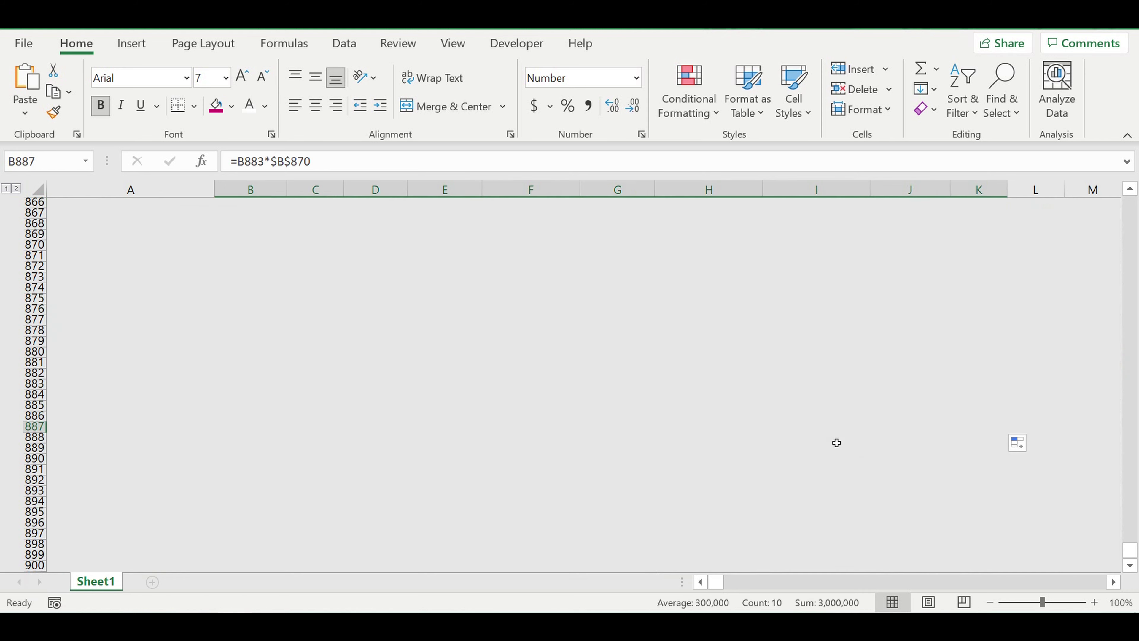
click(661, 480)
click(385, 429)
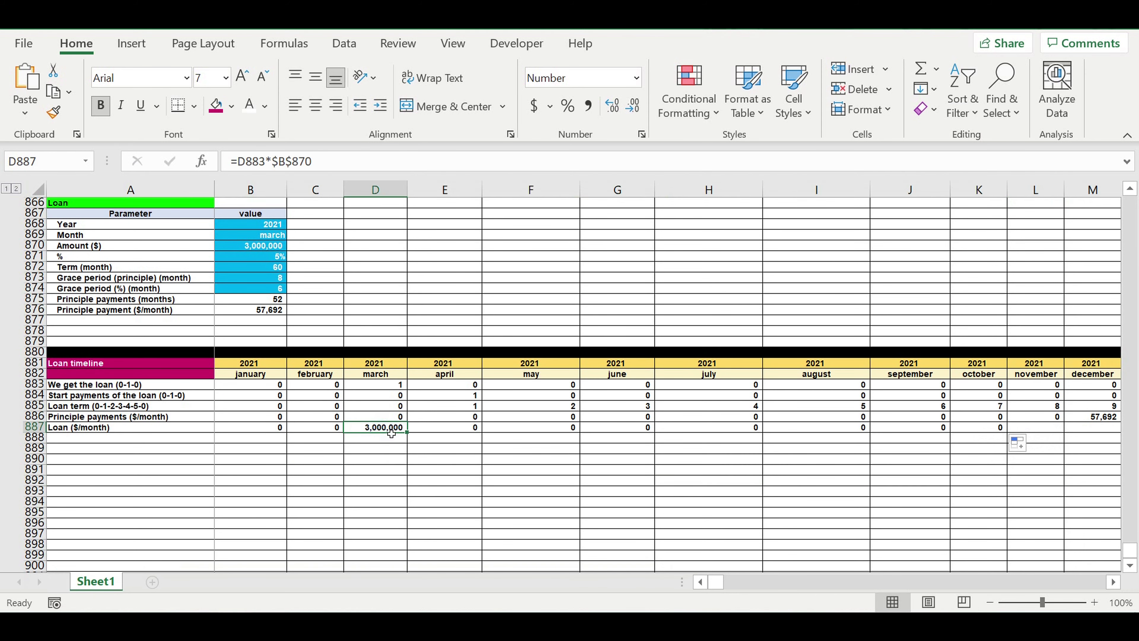
drag(414, 437, 1031, 430)
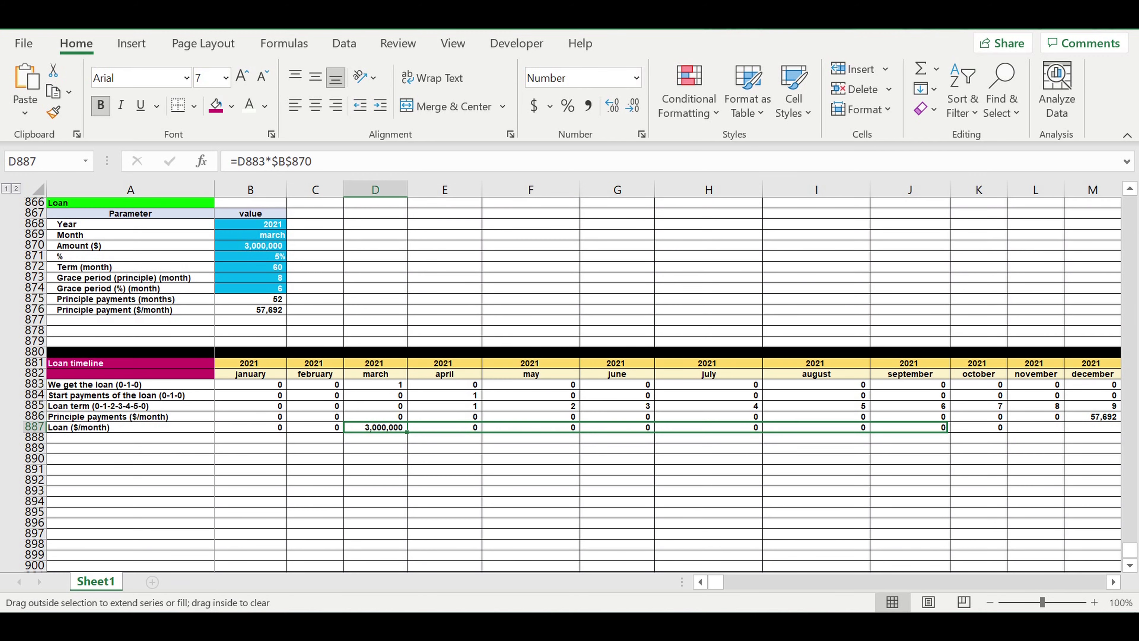
drag(1032, 430, 1012, 430)
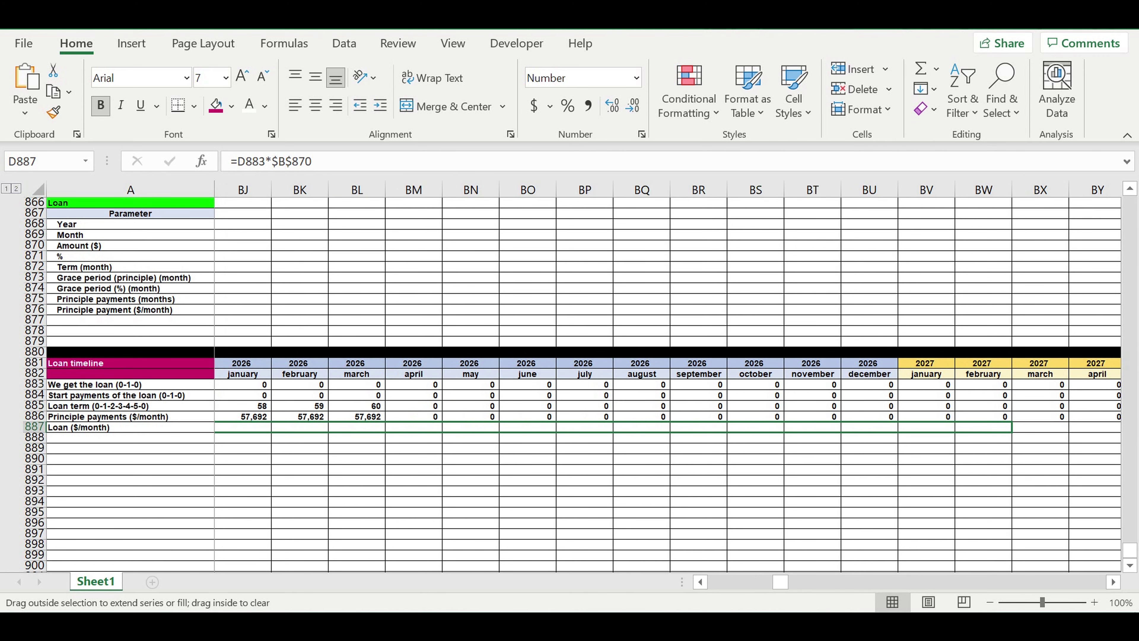
mouse_move(1012, 430)
mouse_down()
mouse_move(1044, 430)
mouse_move(937, 471)
mouse_move(783, 446)
mouse_up()
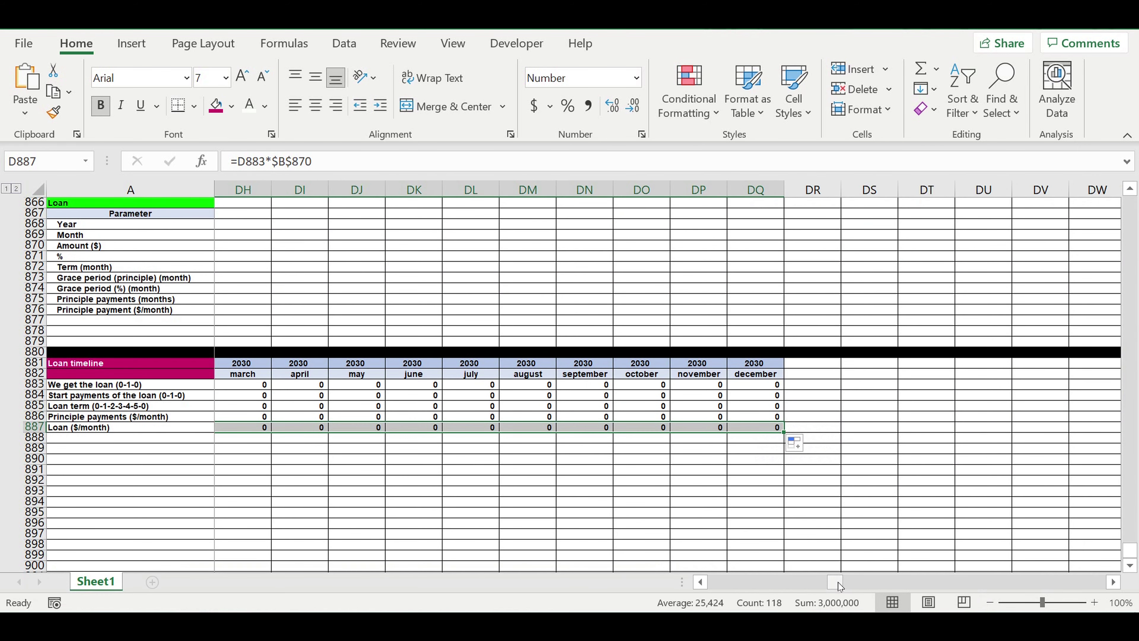
drag(681, 592, 426, 474)
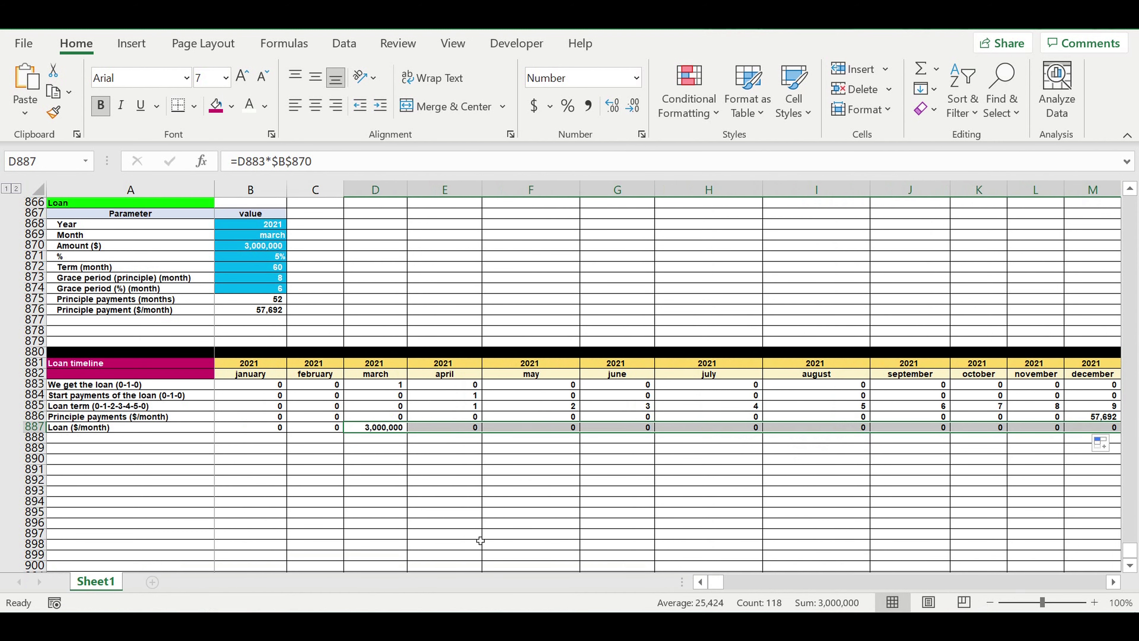
click(426, 473)
click(276, 470)
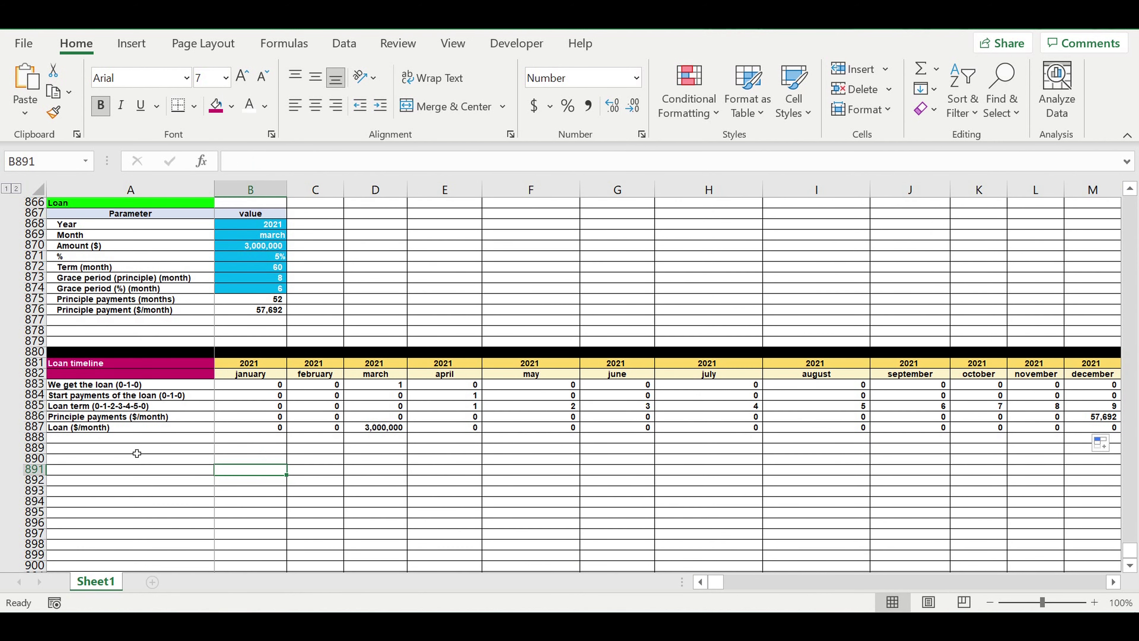
Verify the March loan formula showing 3,000,000.
click(110, 441)
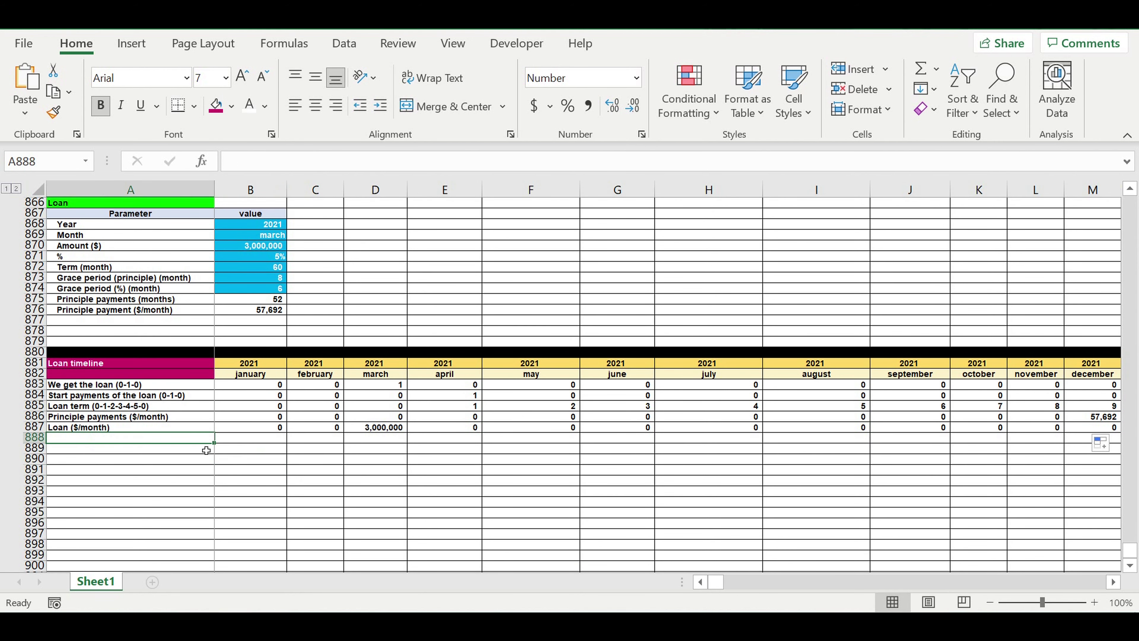
click(307, 452)
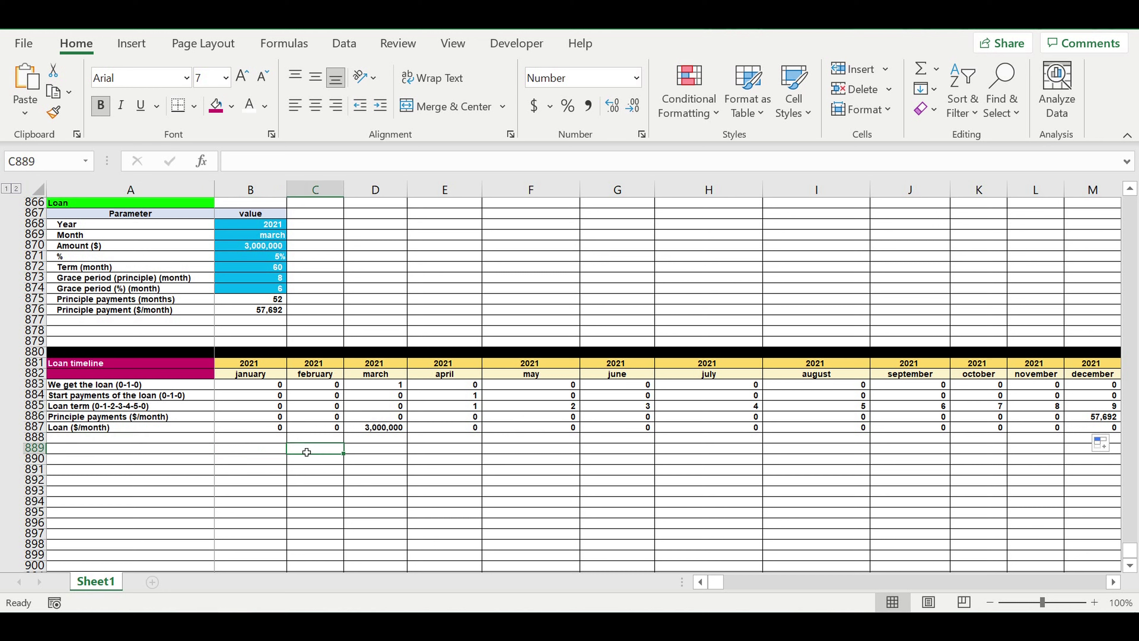
click(375, 427)
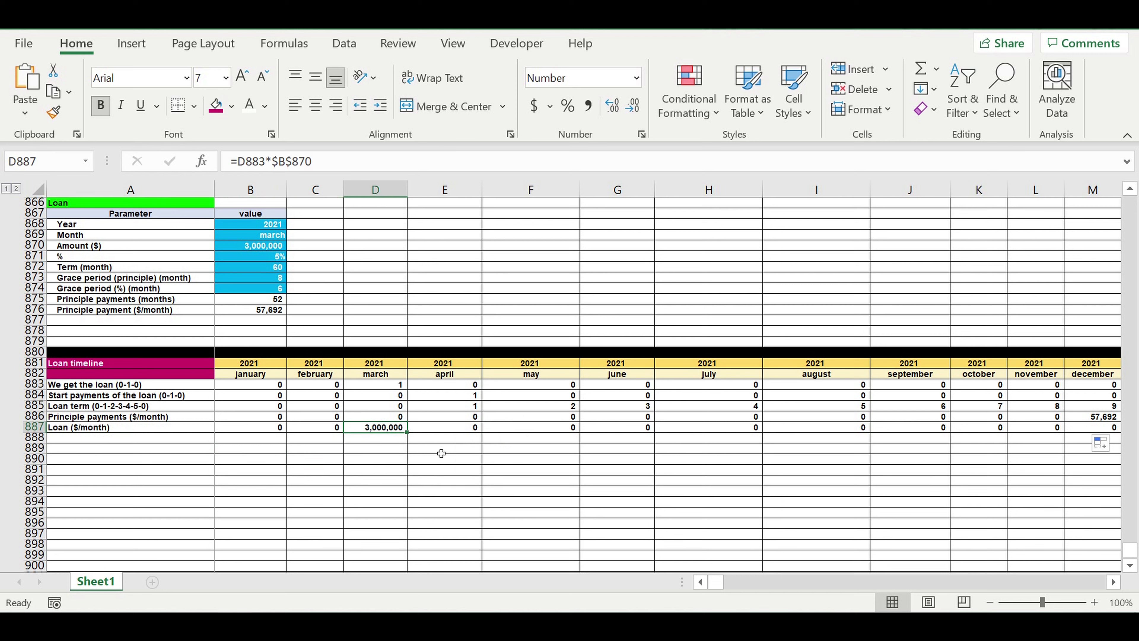
click(88, 439)
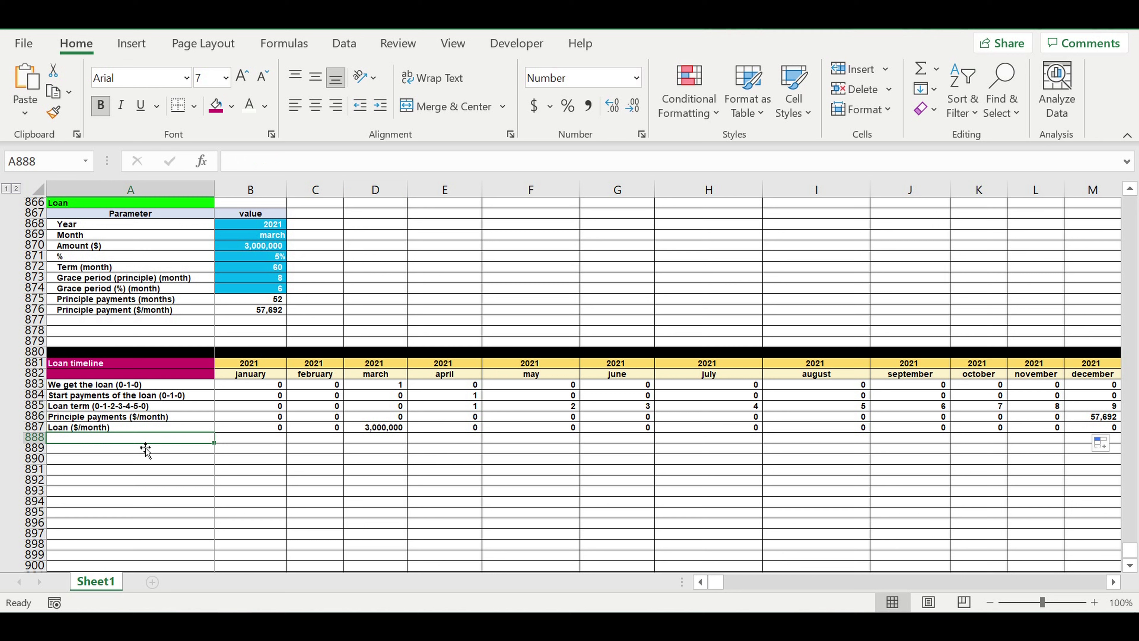
Label row 888 'Loan body'.
text(LOan)
key(BackSpace)
key(BackSpace)
key(BackSpace)
text(oan )
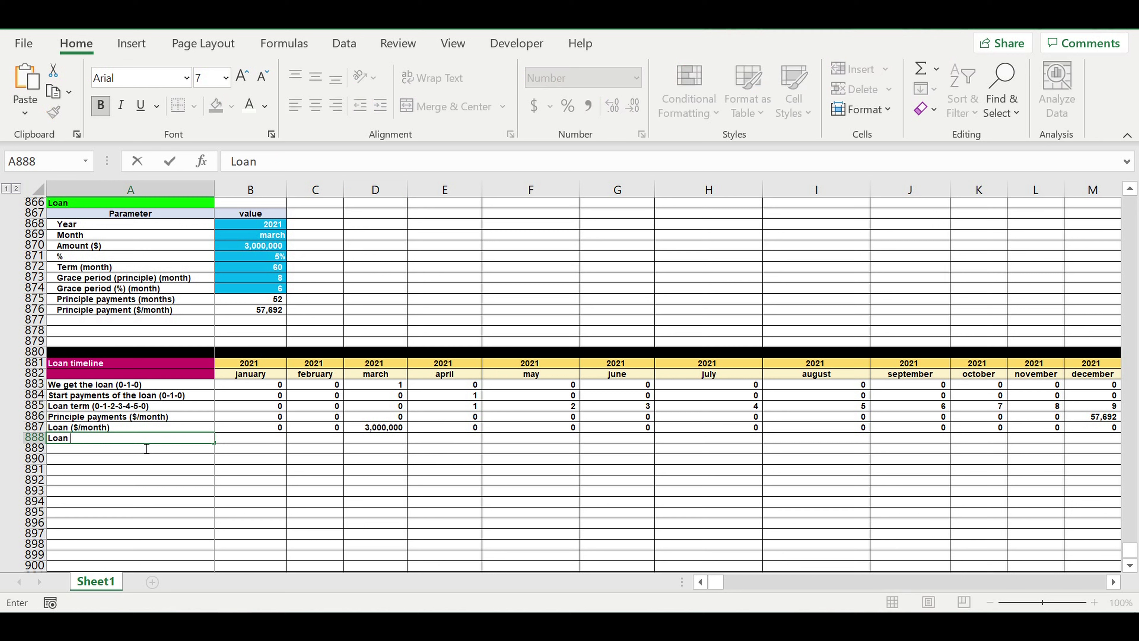
text(bo)
key(BackSpace)
key(BackSpace)
text(body)
key(Return)
Set January's Loan body cell to =B887.
click(245, 441)
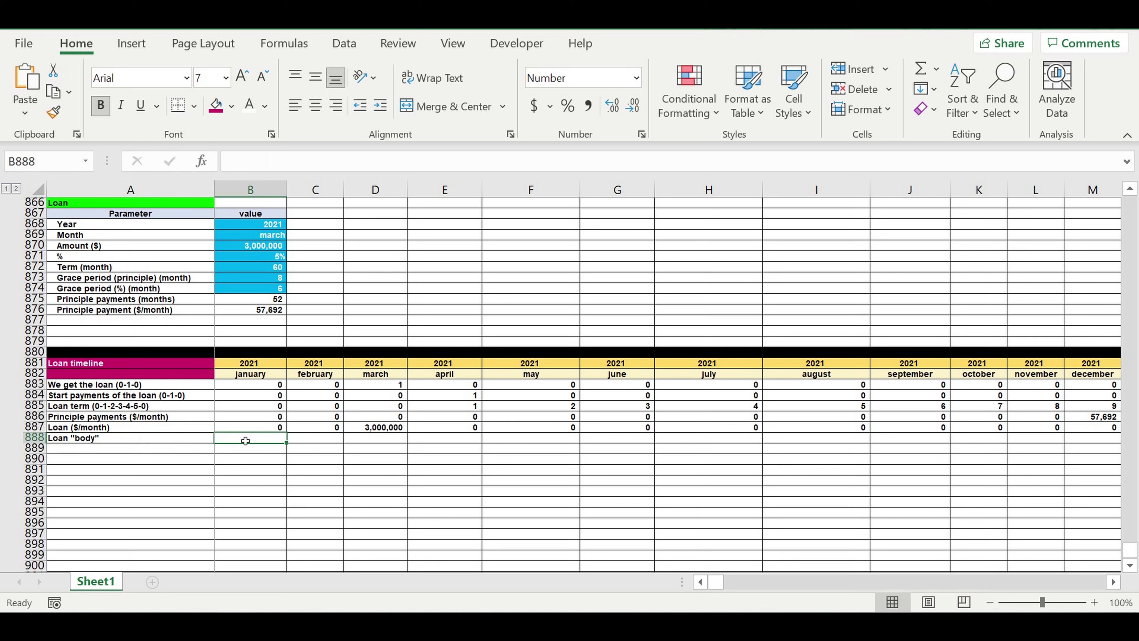
text(=)
click(248, 429)
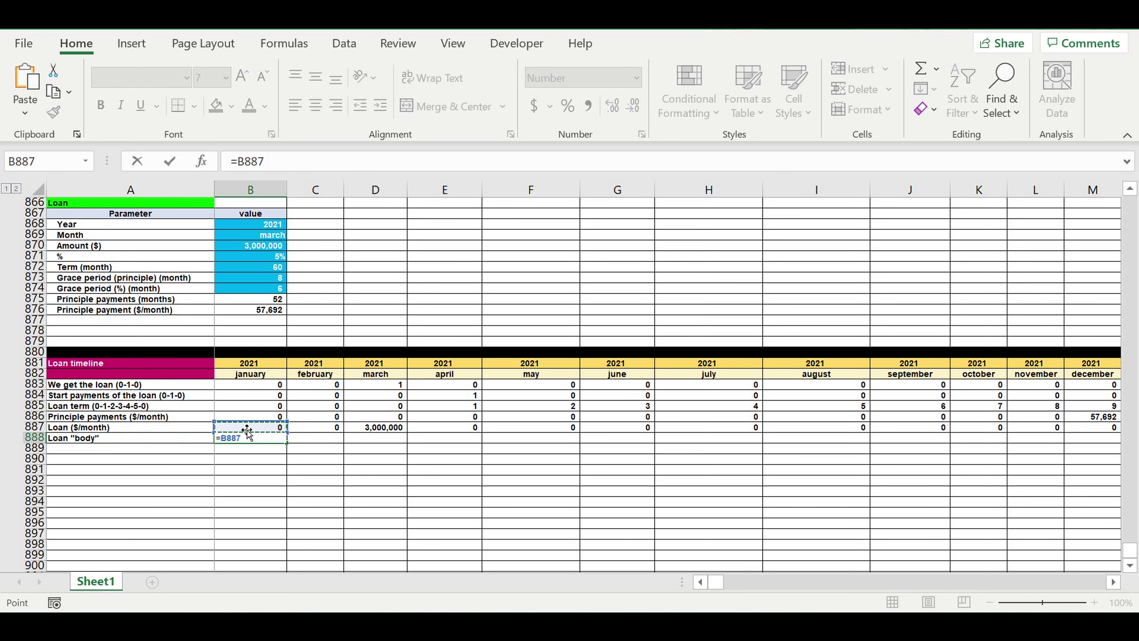
key(ctrl+Return)
click(318, 443)
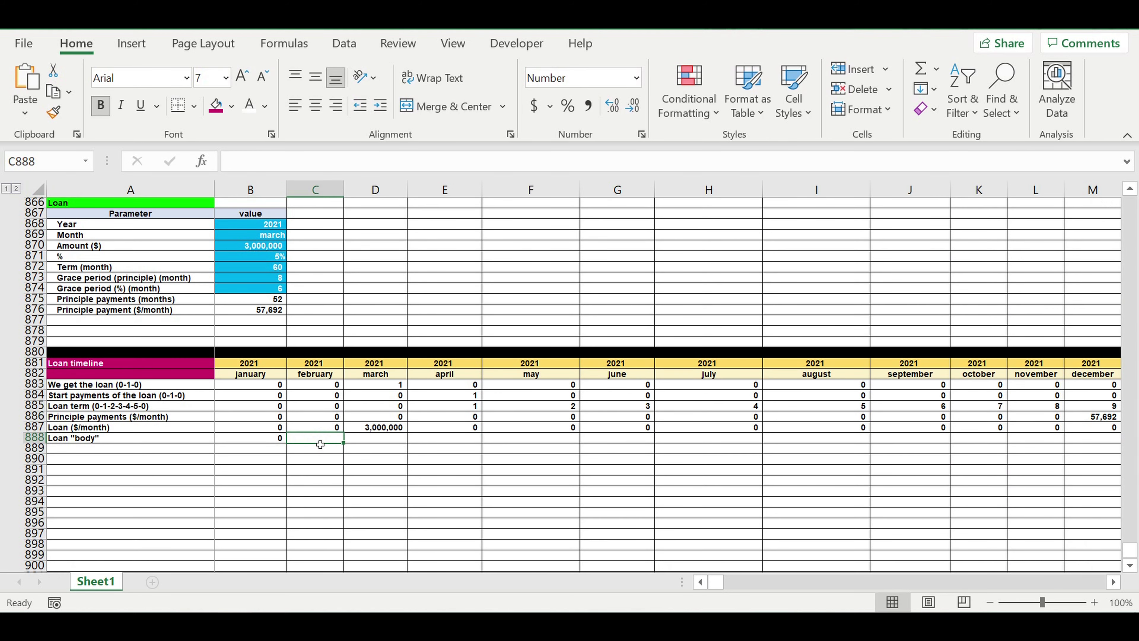
Enter the running balance =B888+C887-B886 in February's Loan body cell.
text(=)
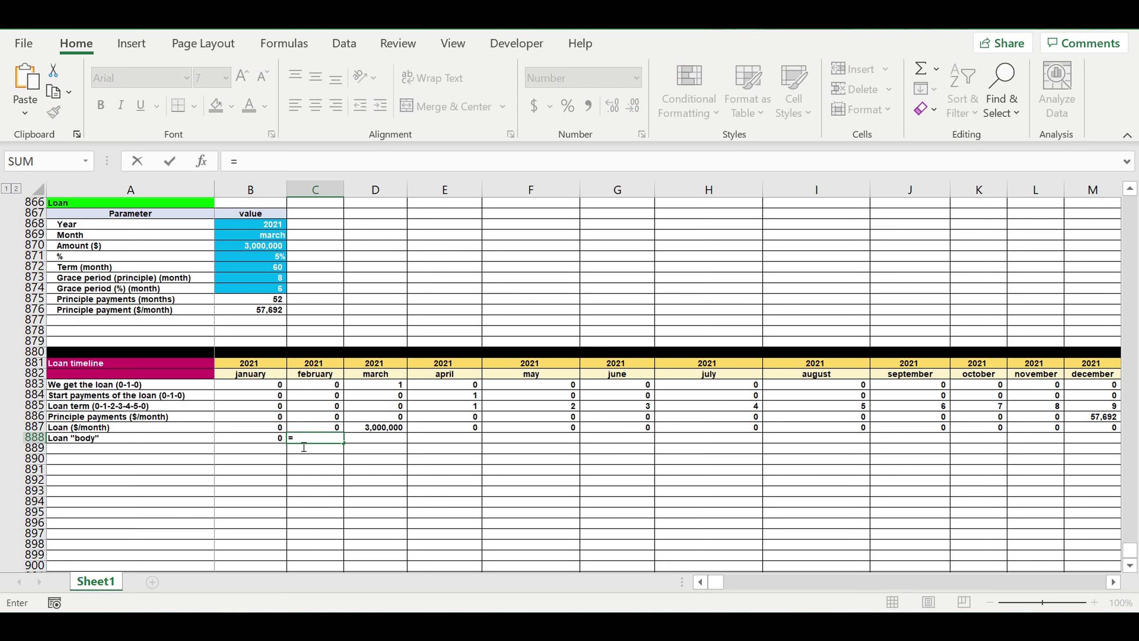
click(252, 441)
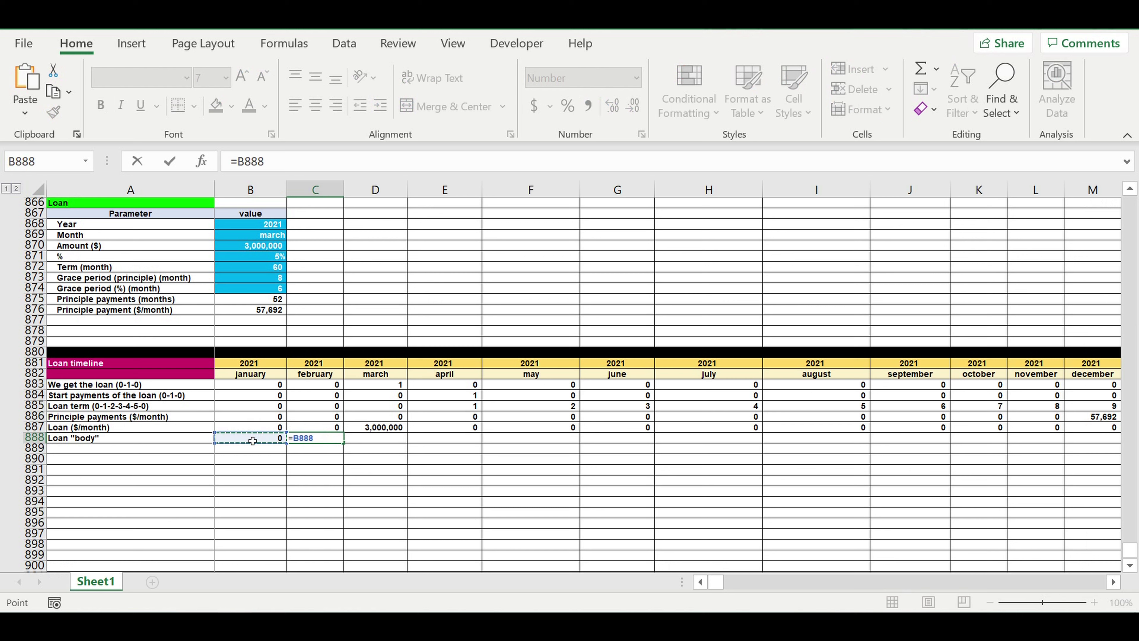
text(+)
click(319, 431)
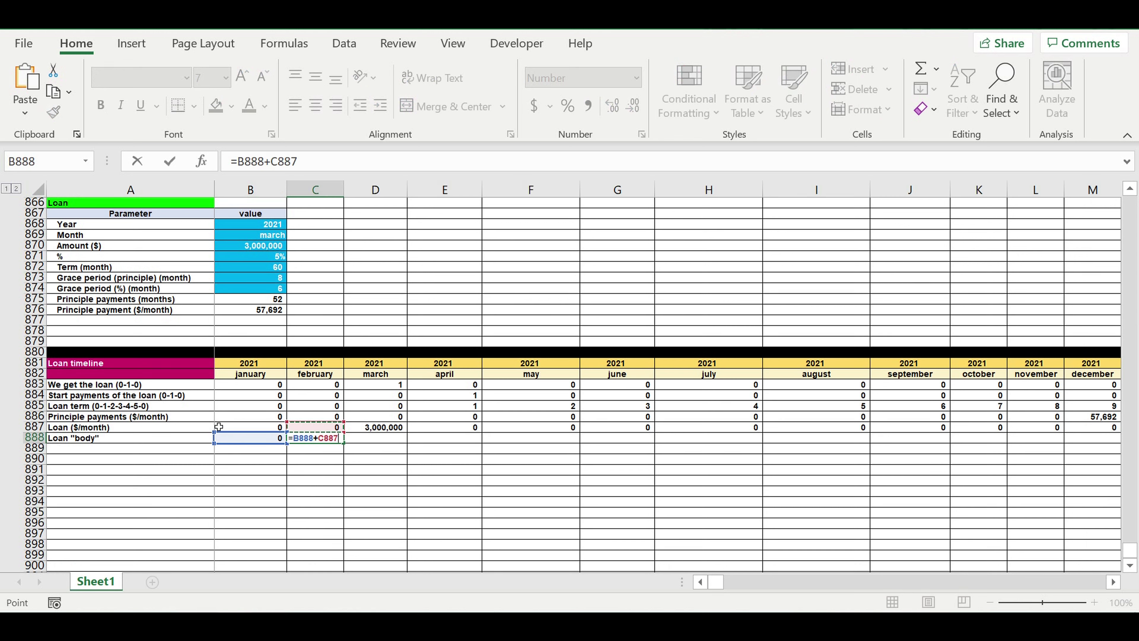
shift+click(235, 420)
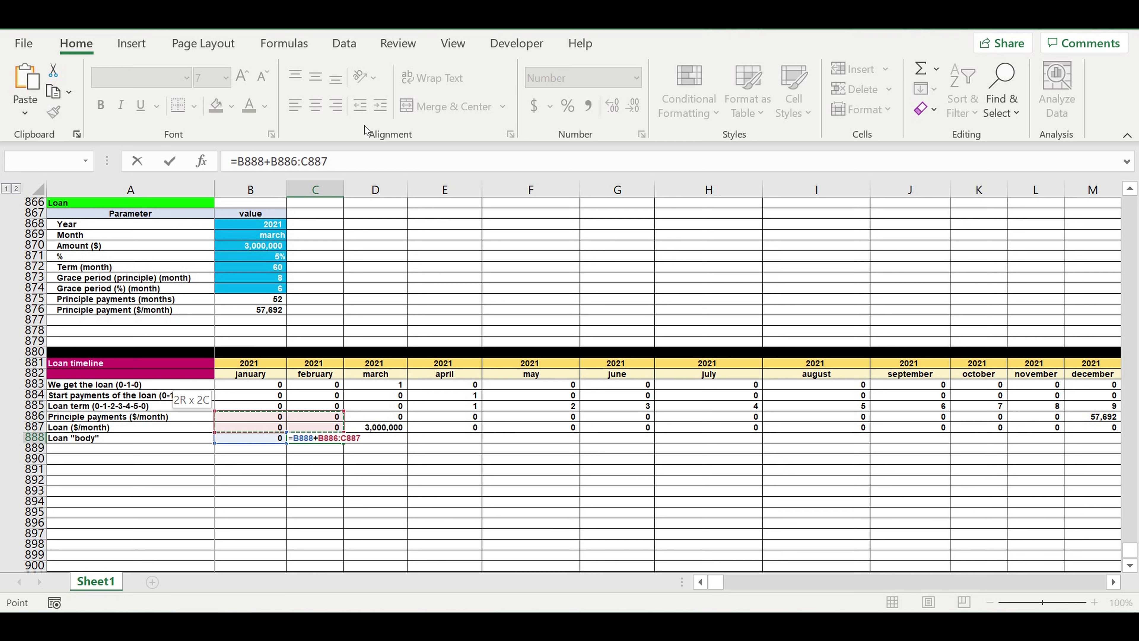
drag(329, 162, 304, 162)
key(BackSpace)
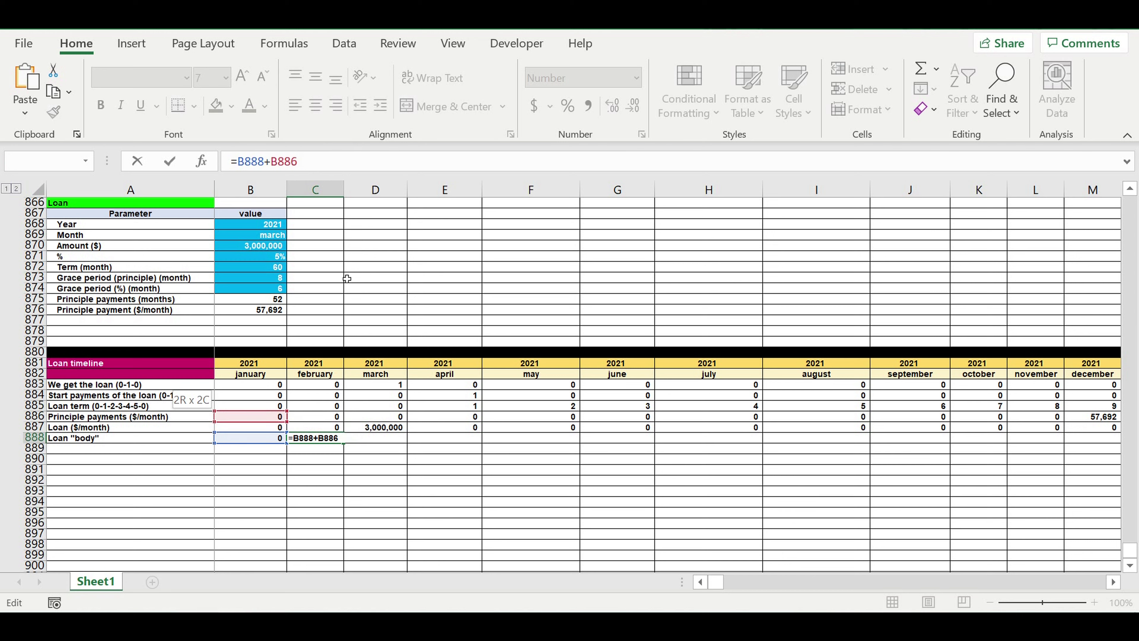
mouse_move(254, 411)
mouse_down()
mouse_move(374, 428)
mouse_move(320, 428)
mouse_up()
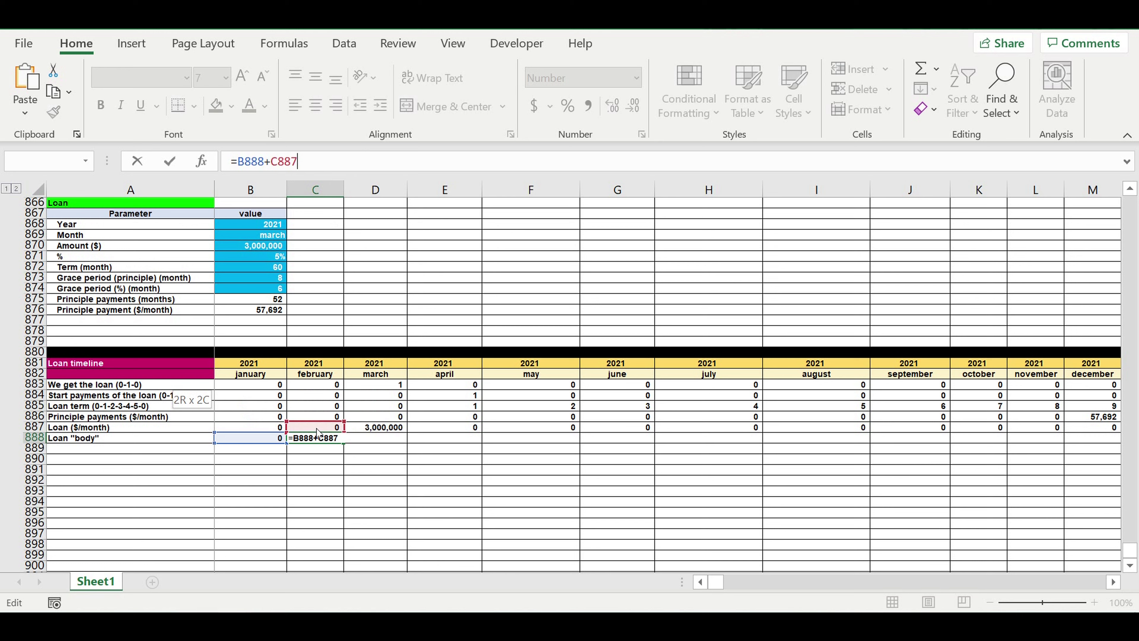
text(-)
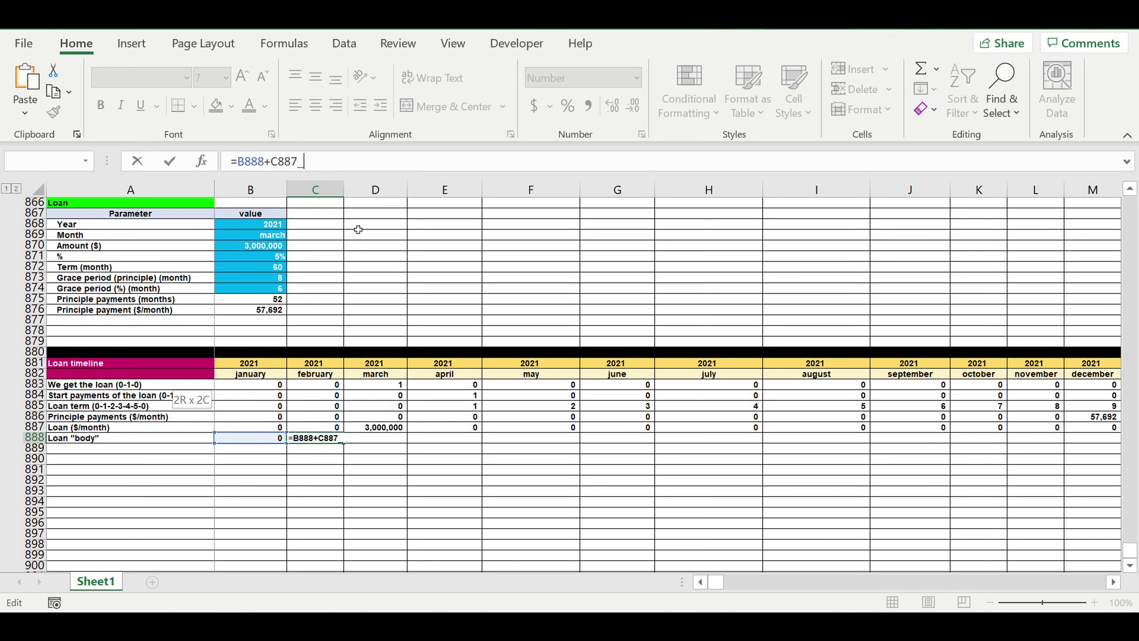
key(BackSpace)
text(_)
key(BackSpace)
click(240, 420)
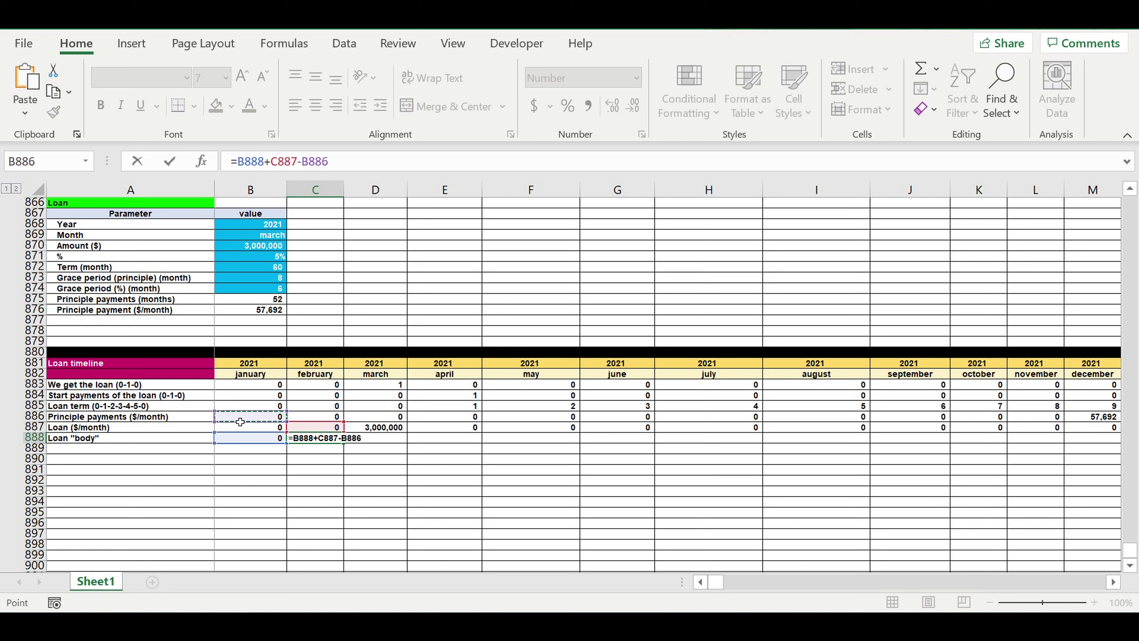
key(Return)
Wrap it as =IF(B888+C887-B886<0,0,B888+C887-B886) so the balance never goes negative.
click(316, 426)
click(314, 438)
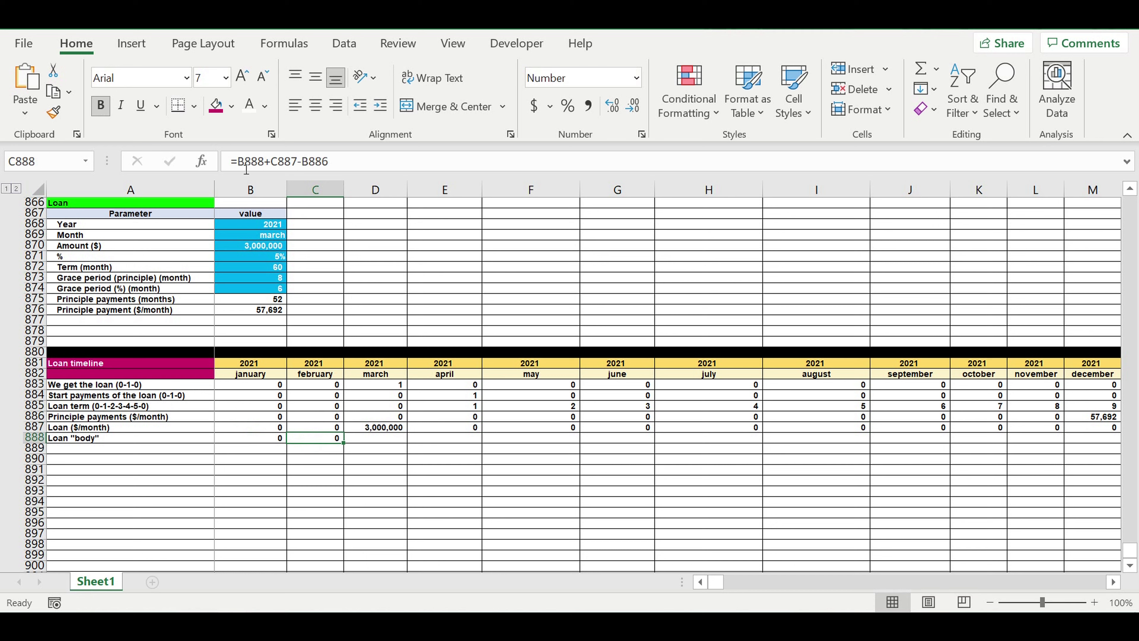
click(260, 174)
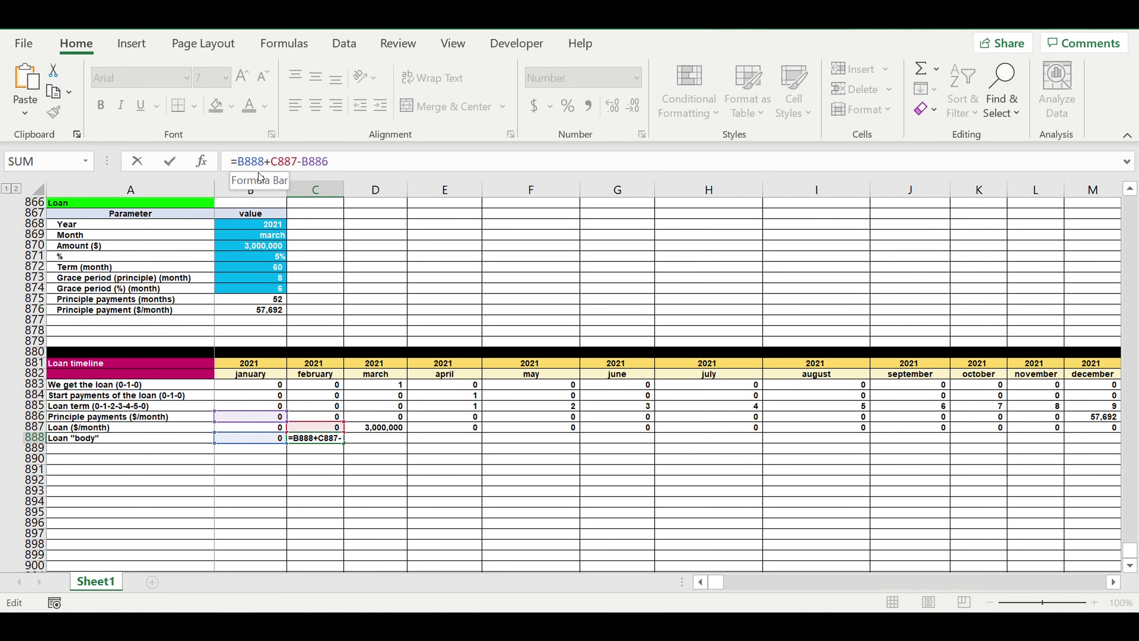
text(if()
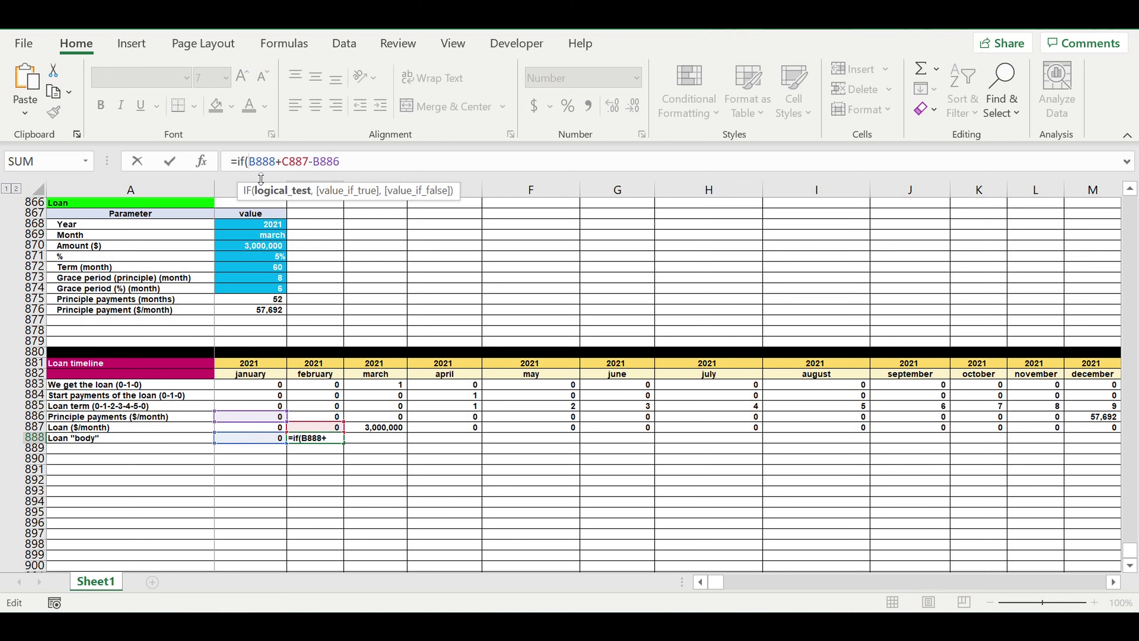
click(369, 162)
text(<0,)
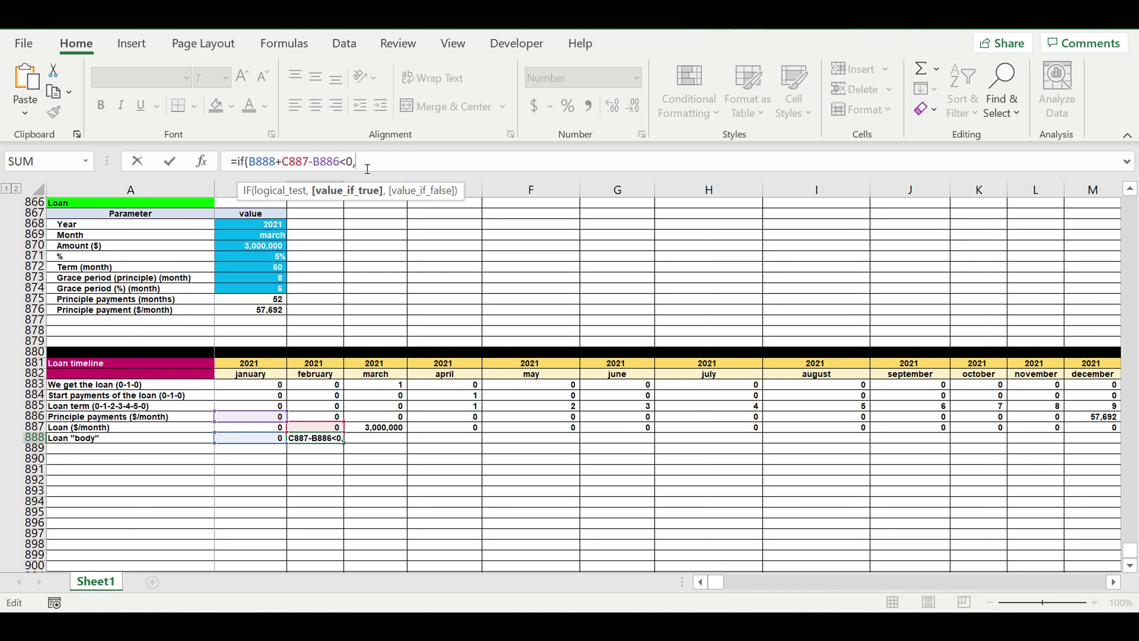
text(0,)
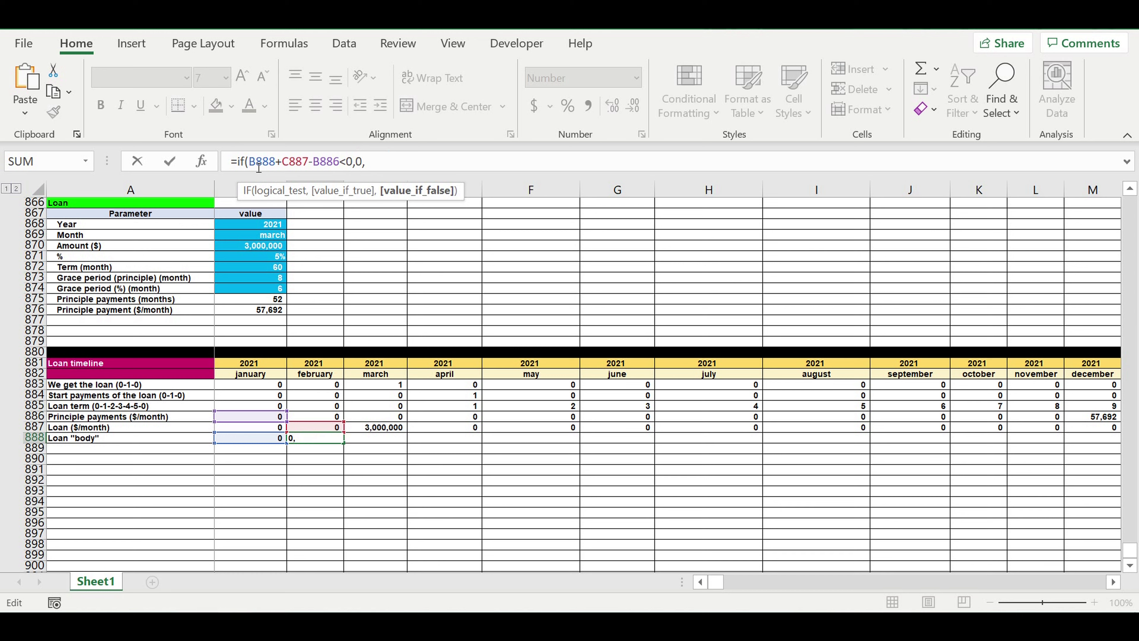
drag(250, 166, 345, 168)
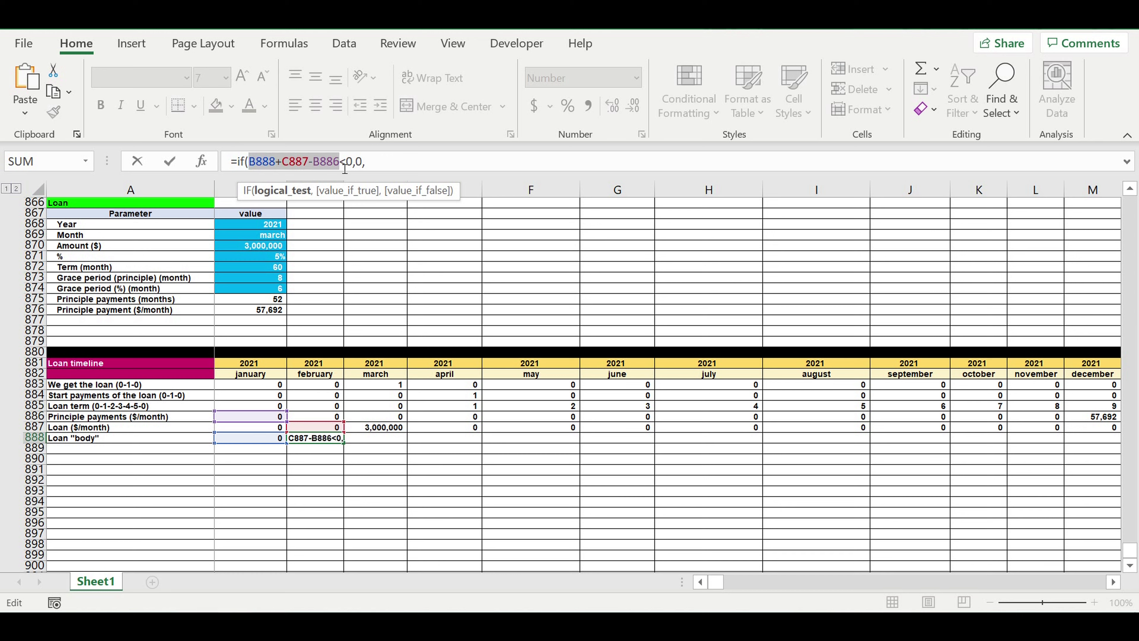
click(407, 167)
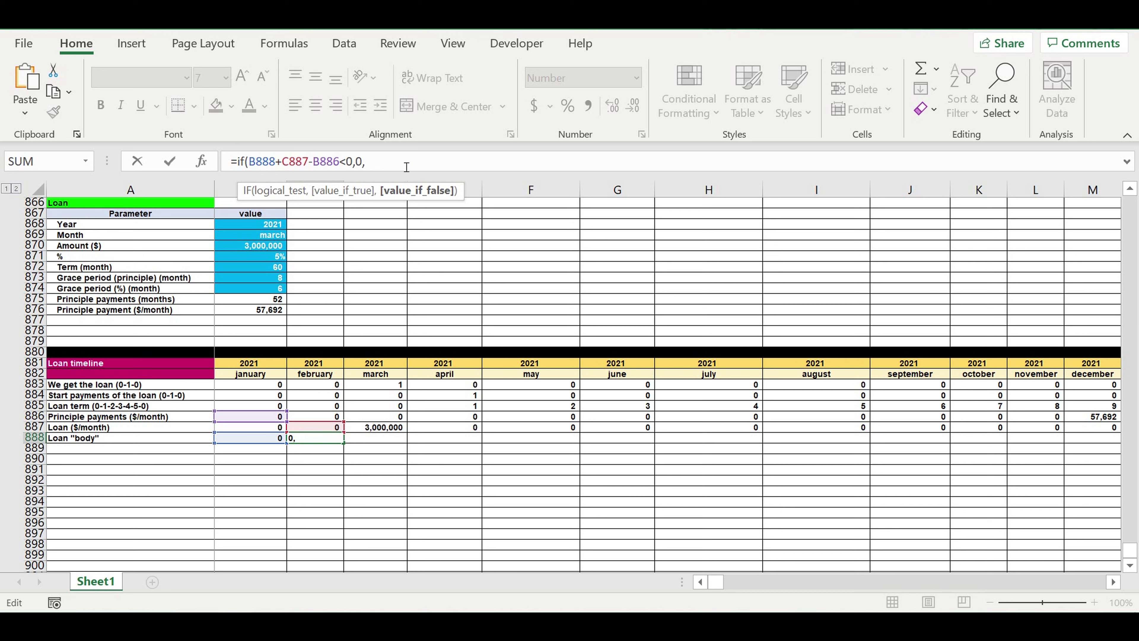
text(if(and(B885=0,C884=0),0,)
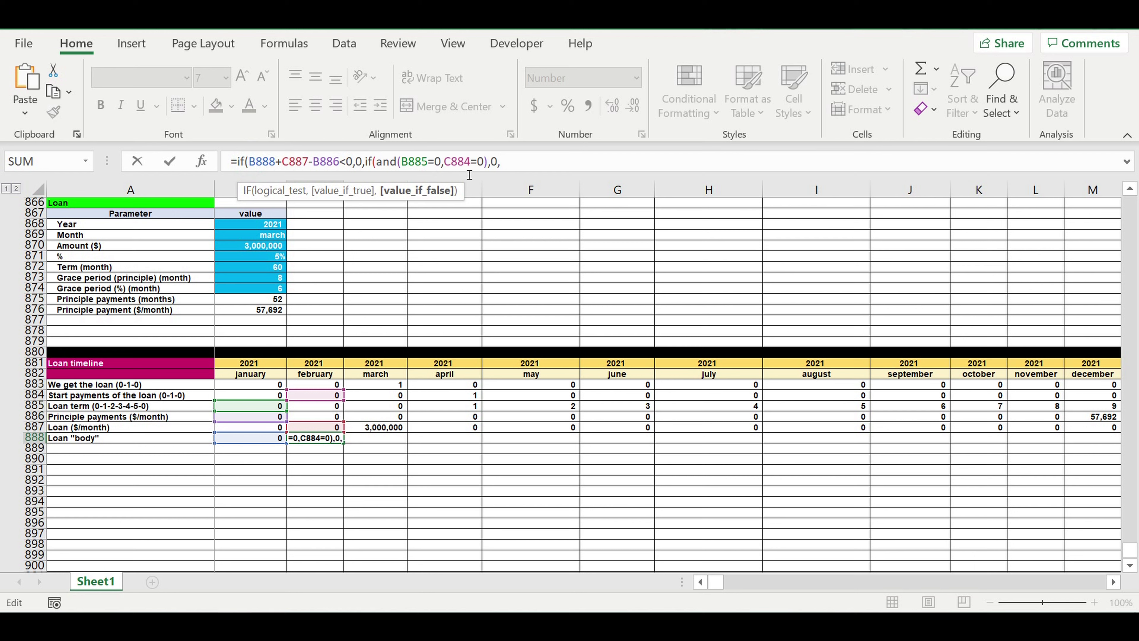
drag(542, 161, 365, 165)
key(BackSpace)
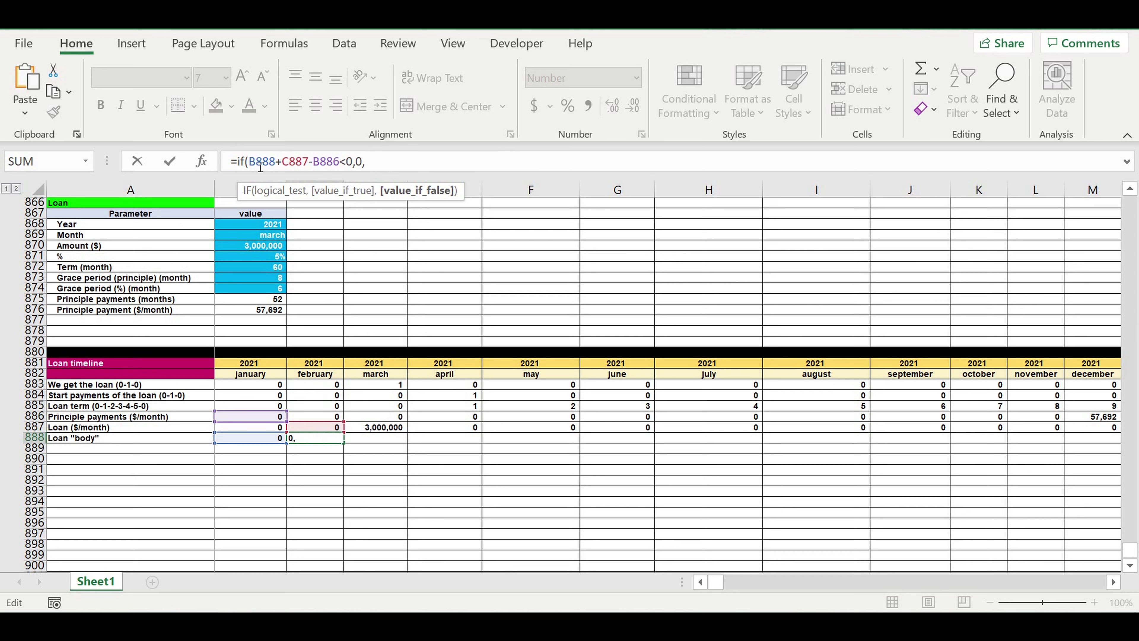
drag(249, 164, 346, 167)
key(ctrl+c)
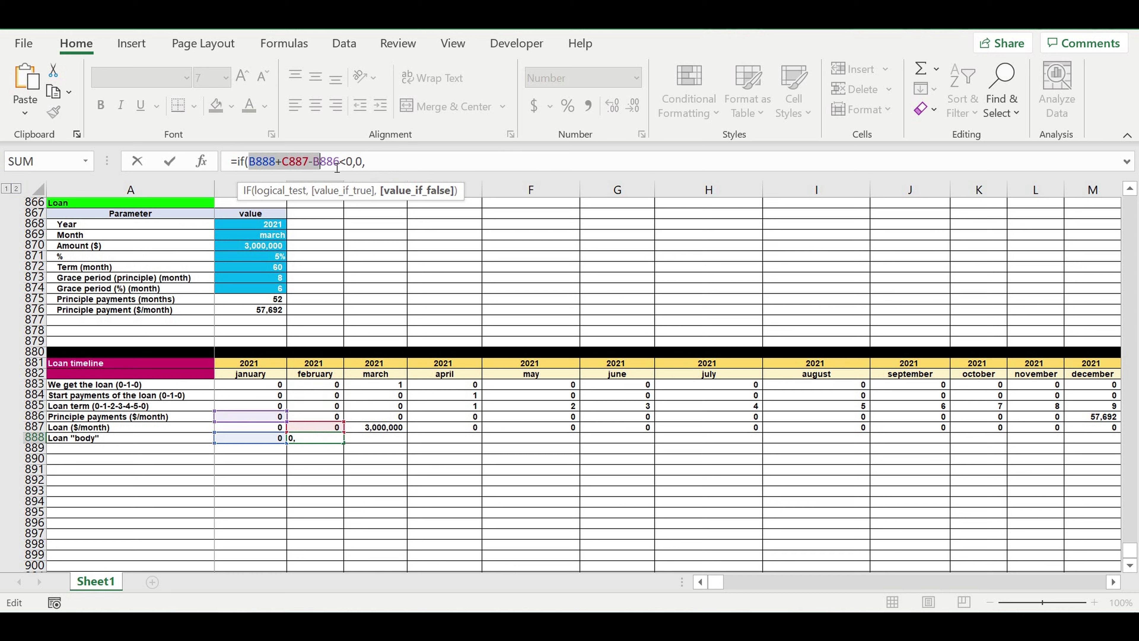
click(392, 167)
key(ctrl+v)
text())
key(Return)
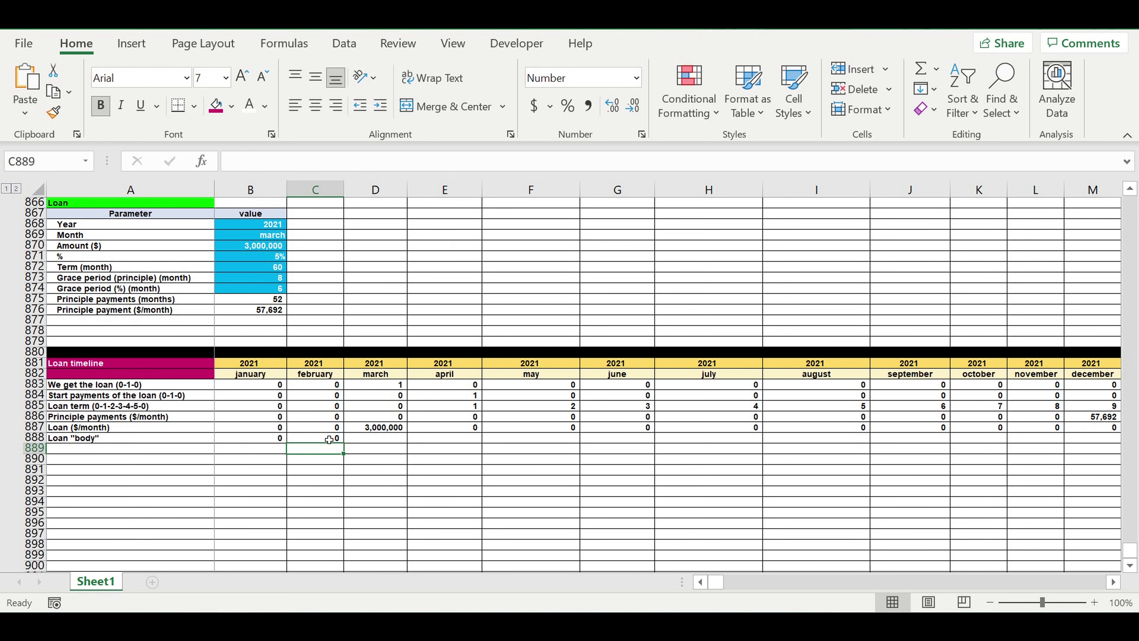
Fill the C888 balance formula across row 888 through 2021.
click(329, 440)
drag(343, 444, 617, 448)
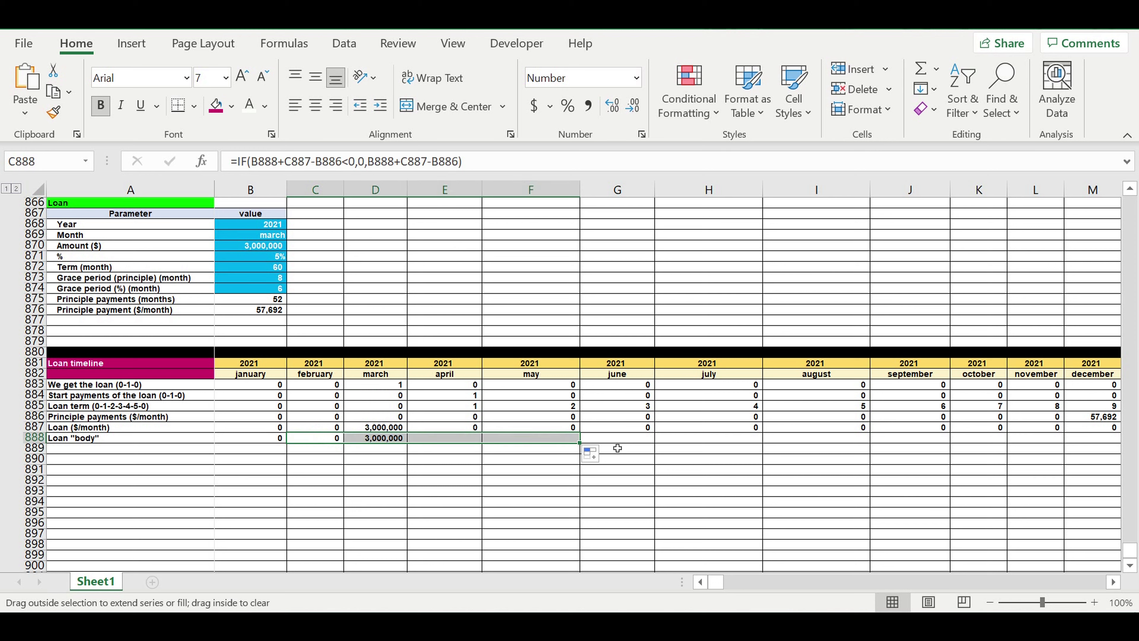
click(534, 481)
click(550, 442)
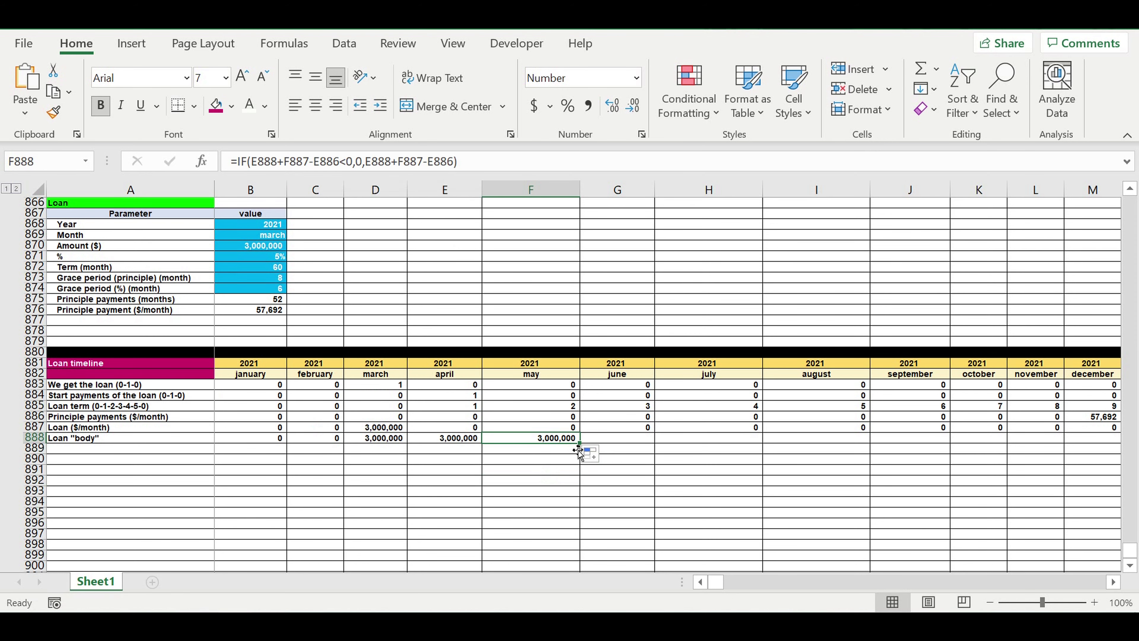
drag(580, 443, 1108, 425)
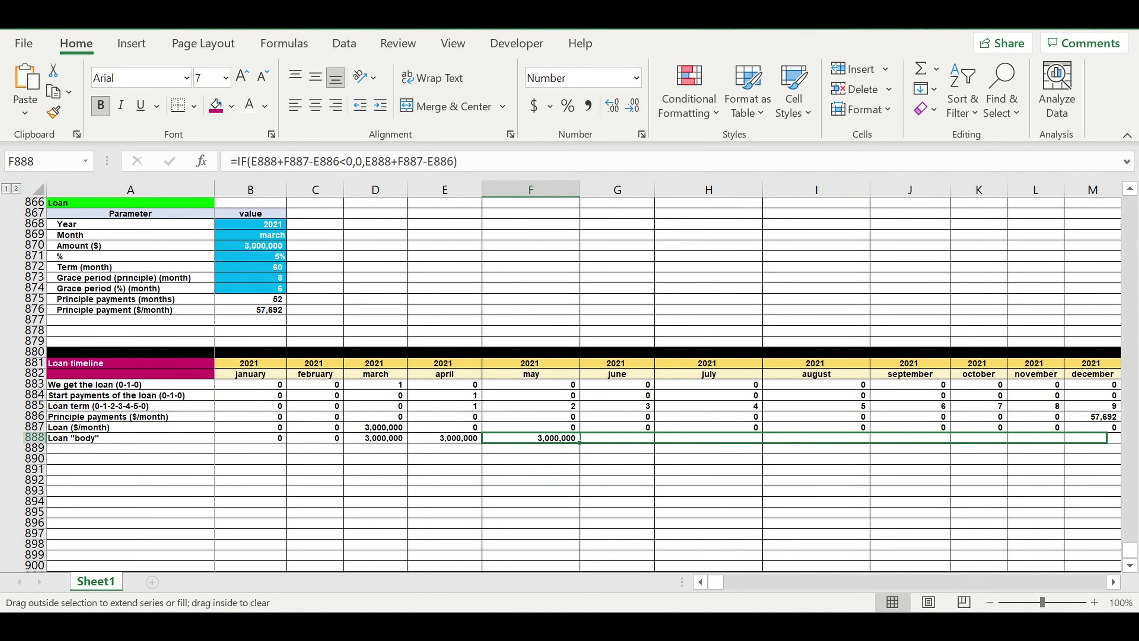
drag(1108, 438, 781, 440)
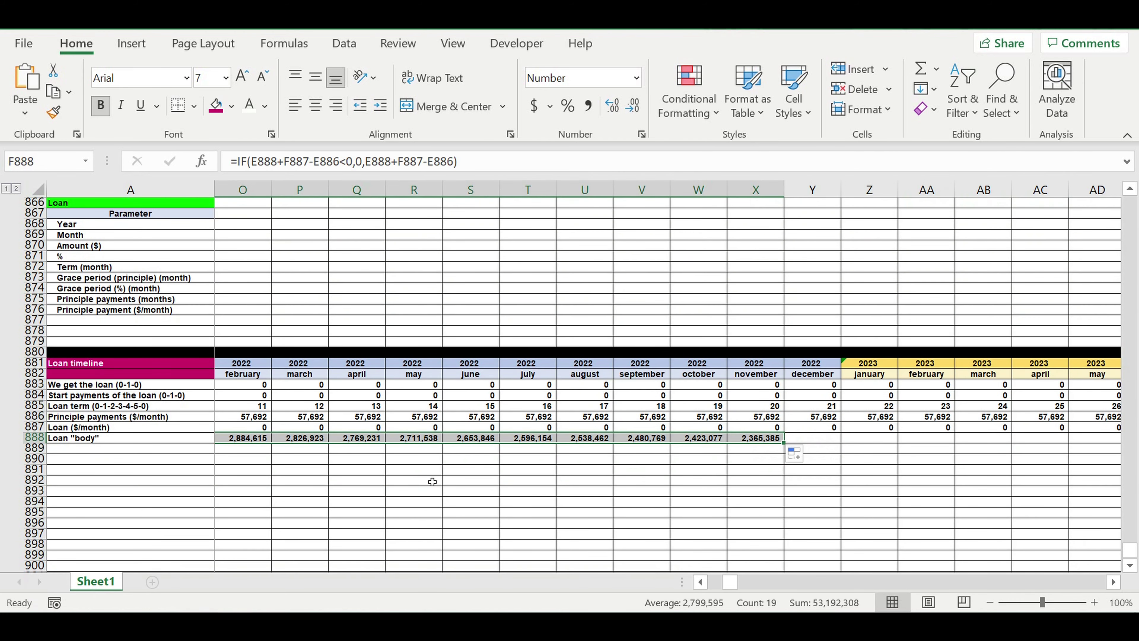
click(422, 480)
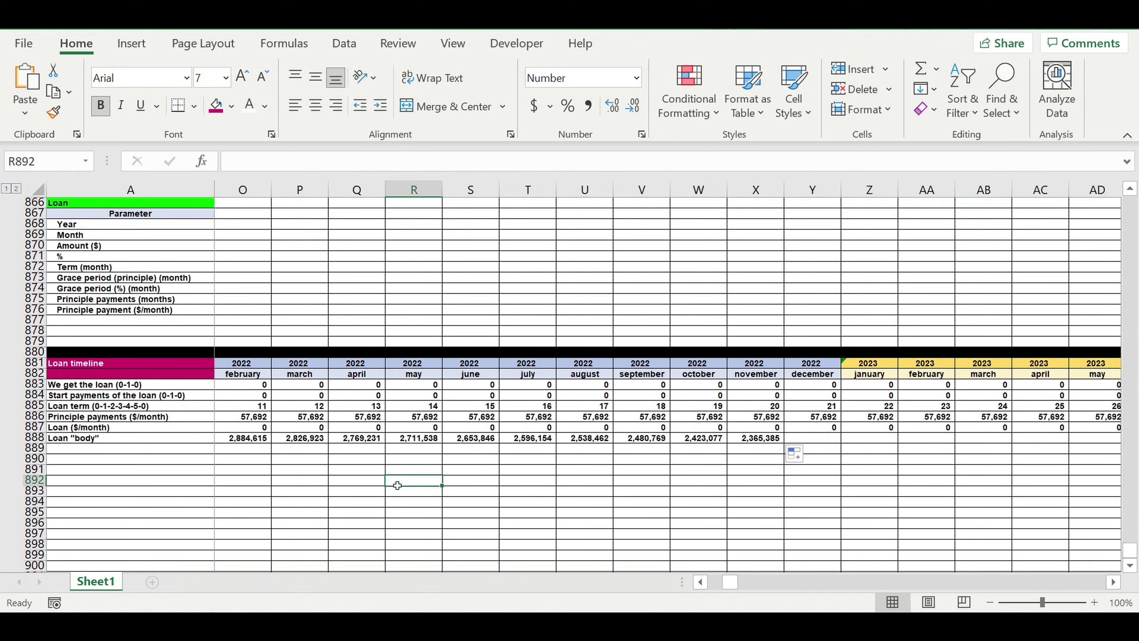
Check the row 888 formulas and extend the fill into later years.
click(701, 582)
click(700, 582)
click(700, 582)
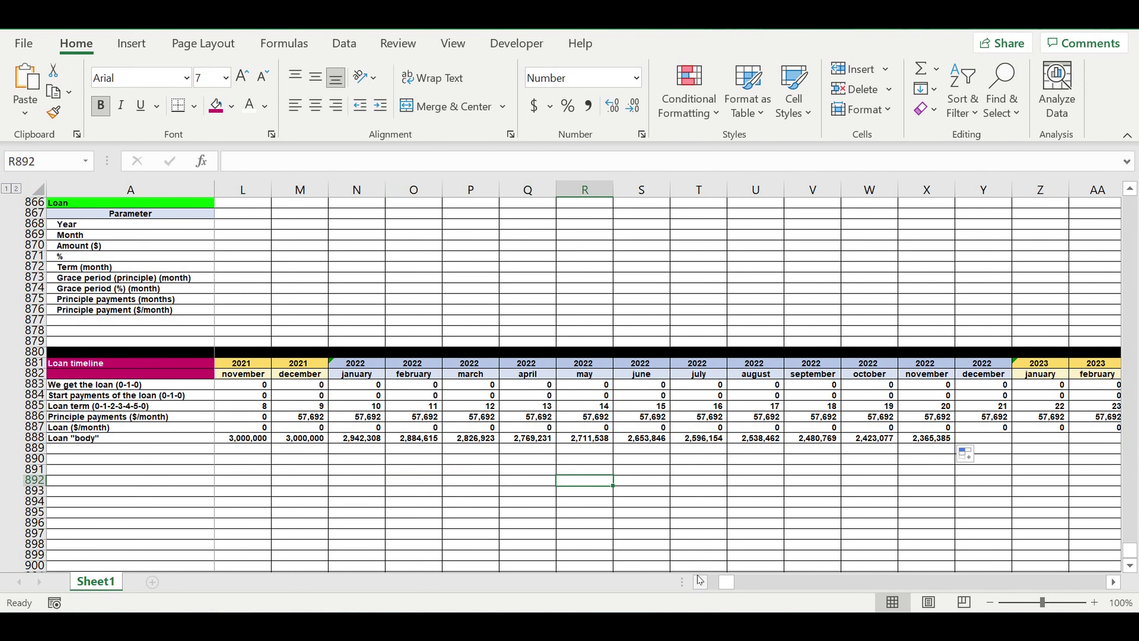
click(297, 442)
click(347, 442)
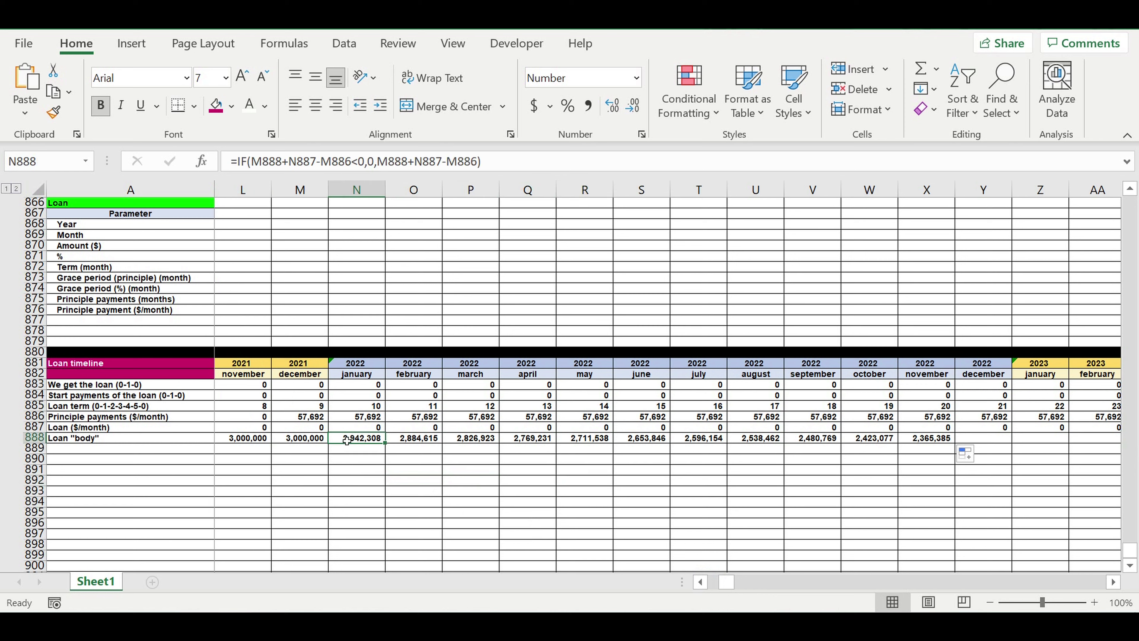
click(394, 441)
click(453, 442)
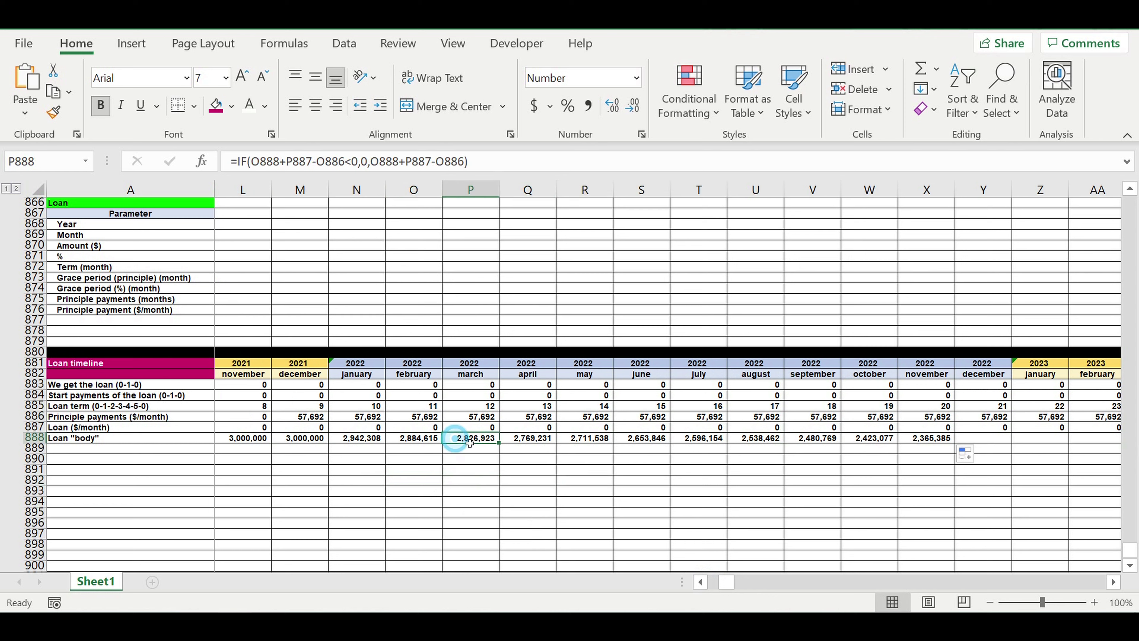
click(522, 443)
click(571, 443)
mouse_move(616, 447)
mouse_down()
mouse_move(1016, 444)
mouse_move(953, 443)
mouse_up()
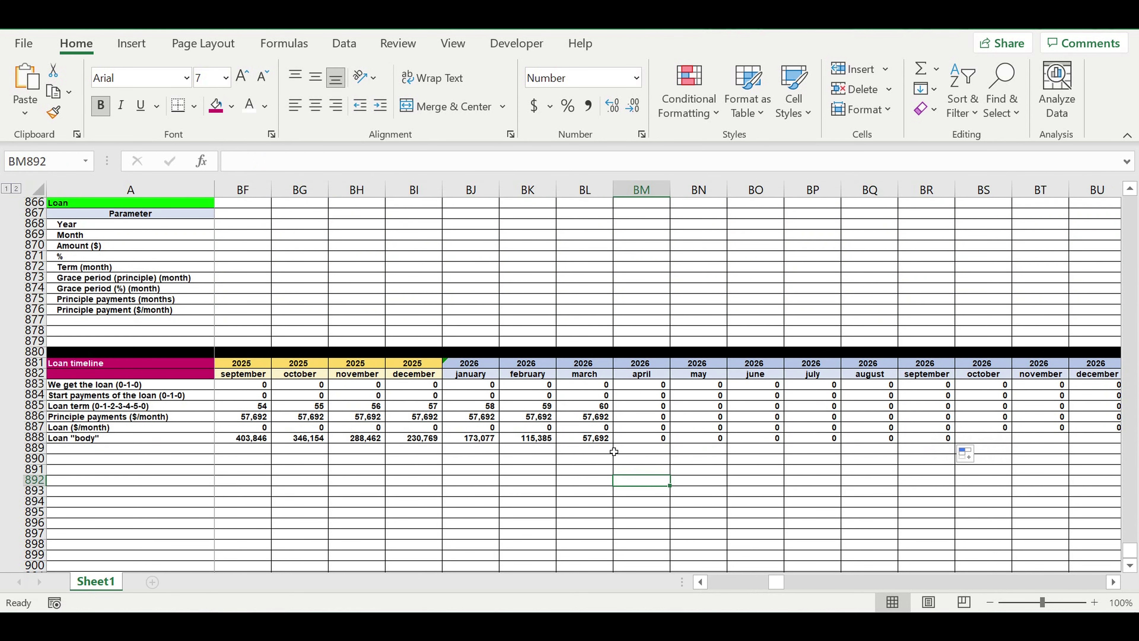
Finish filling row 888 to December 2030 and return to column A.
click(603, 440)
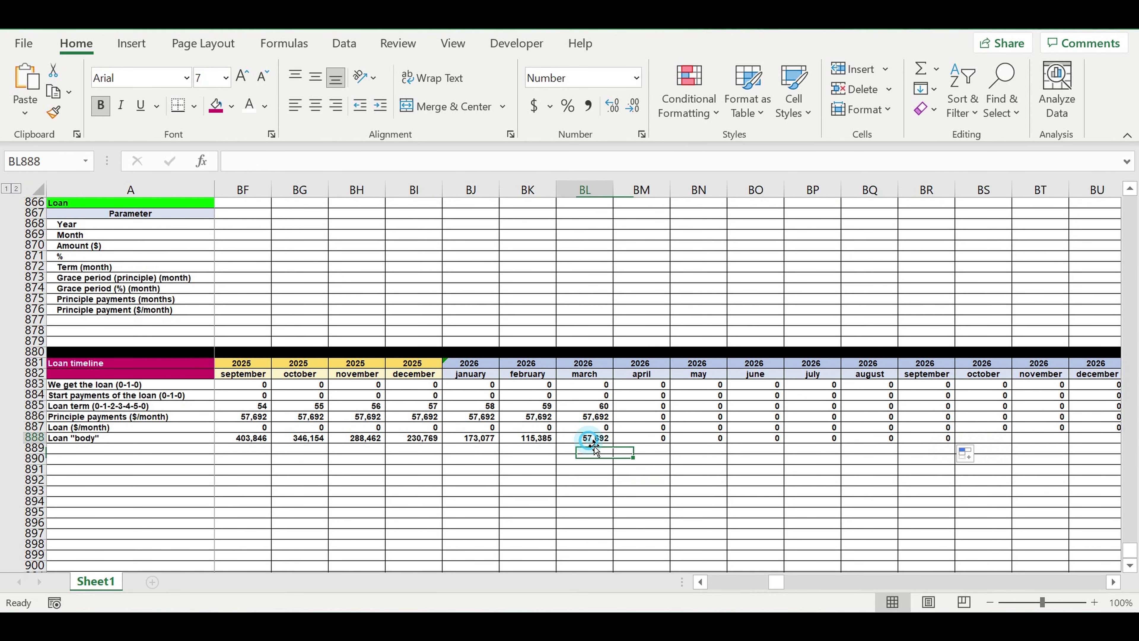
click(641, 439)
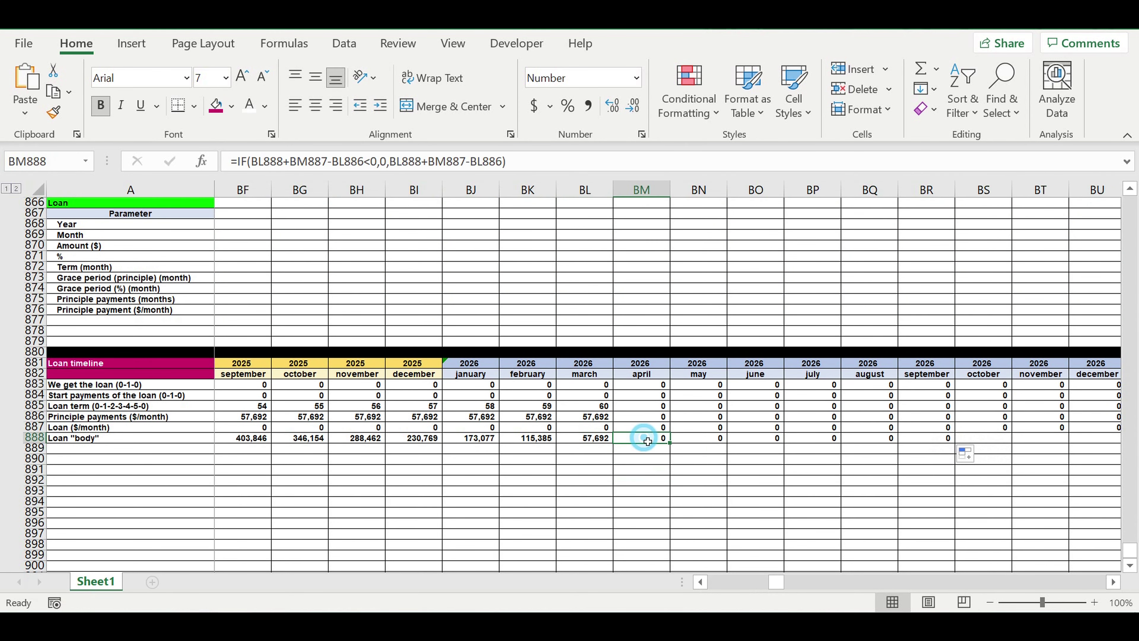
mouse_move(677, 448)
mouse_down()
mouse_move(1024, 442)
mouse_move(801, 463)
mouse_up()
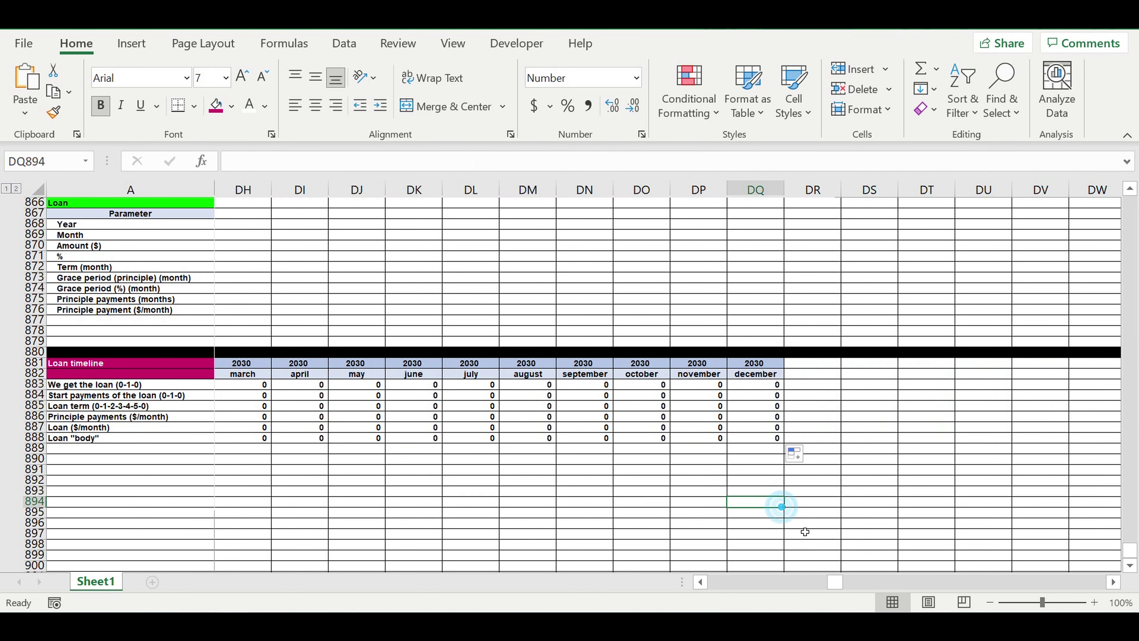
click(773, 502)
drag(835, 582, 245, 573)
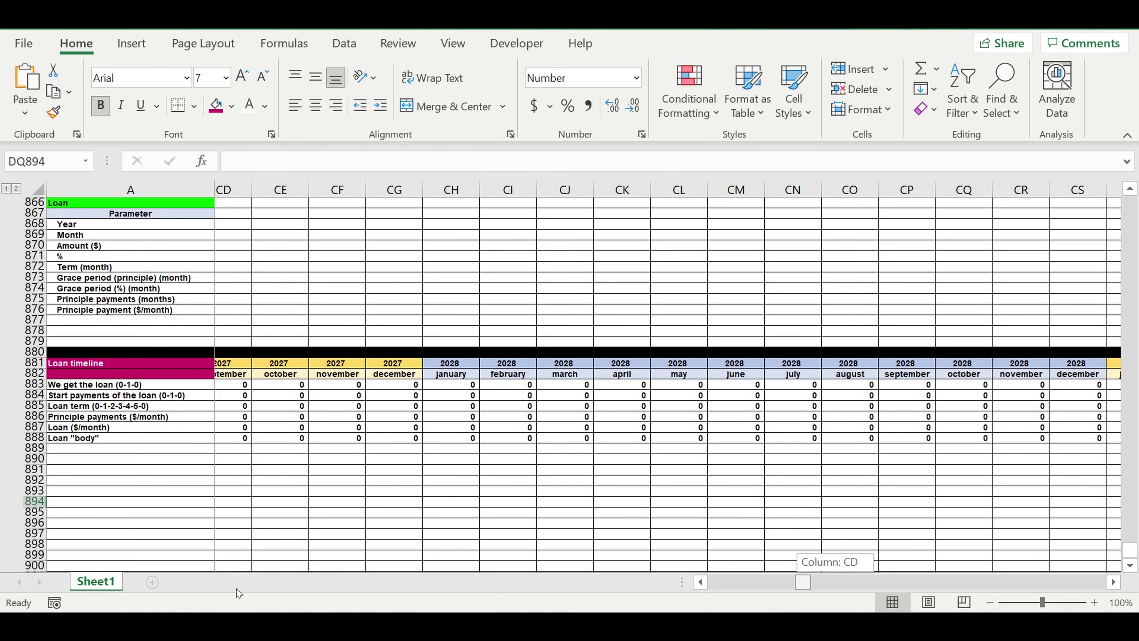
click(84, 452)
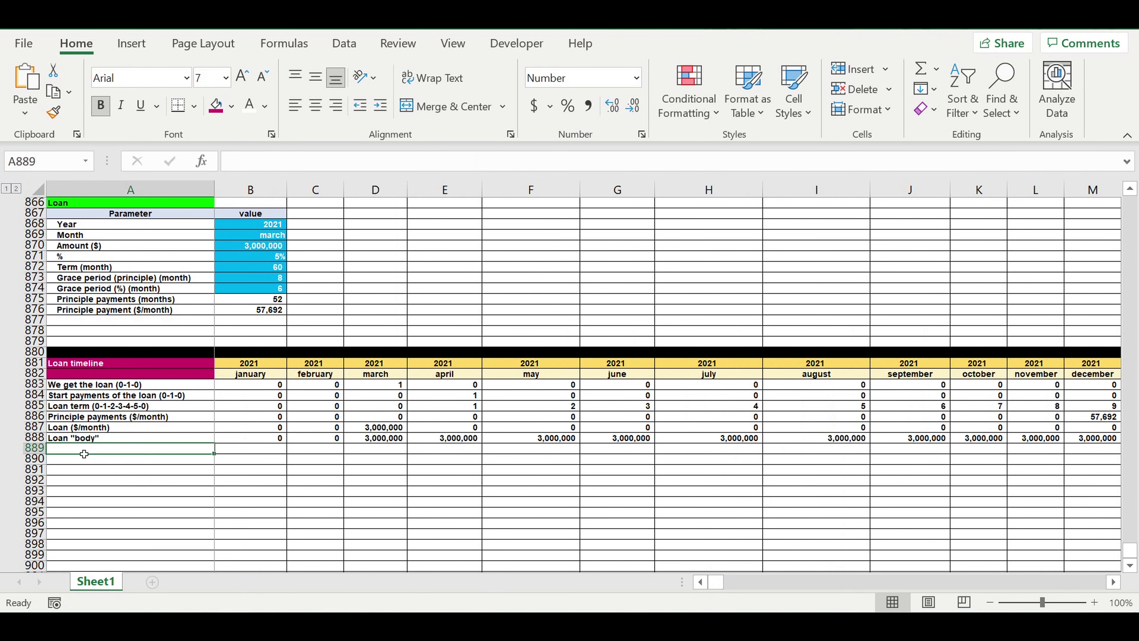
Label row 889 '% payments ($/month)'.
text(% )
text(payments ($/)
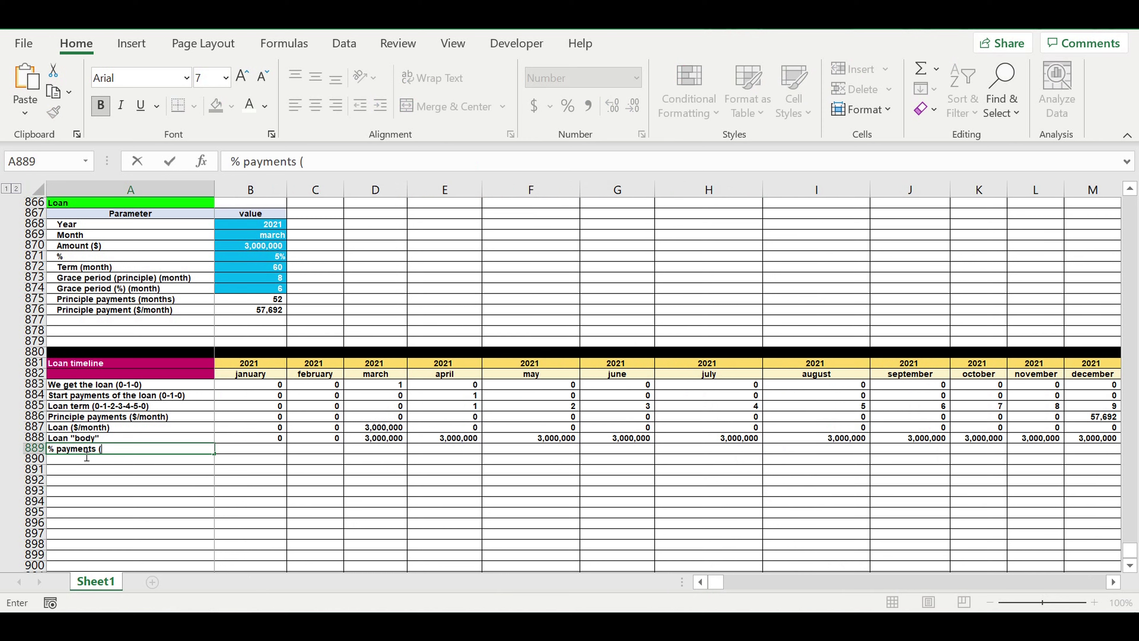
text(month)
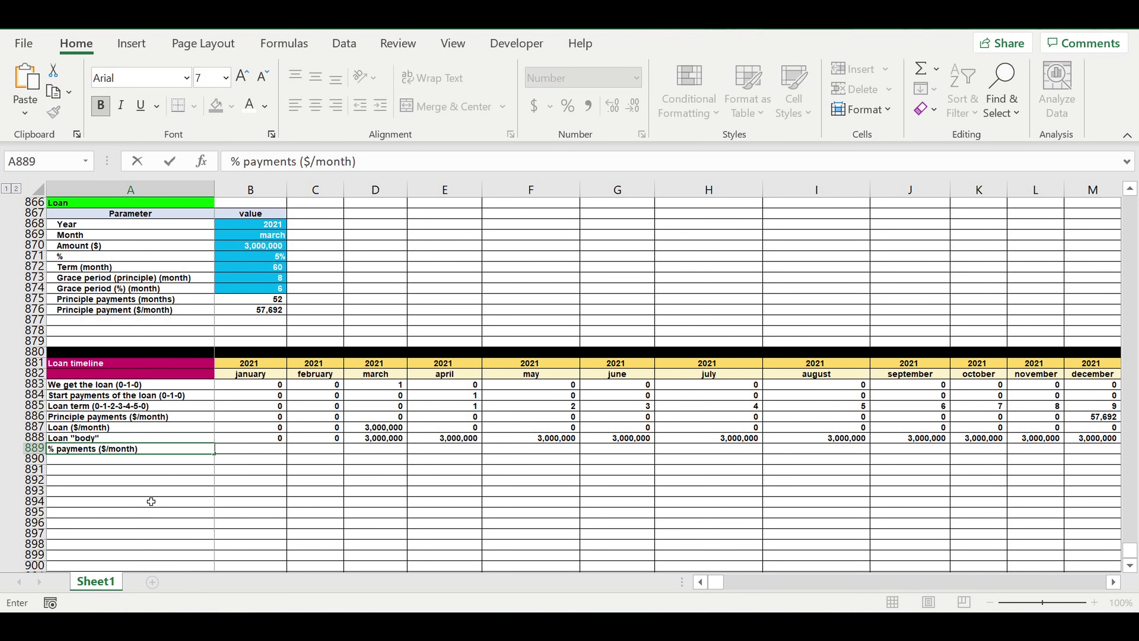
key(Return)
click(237, 449)
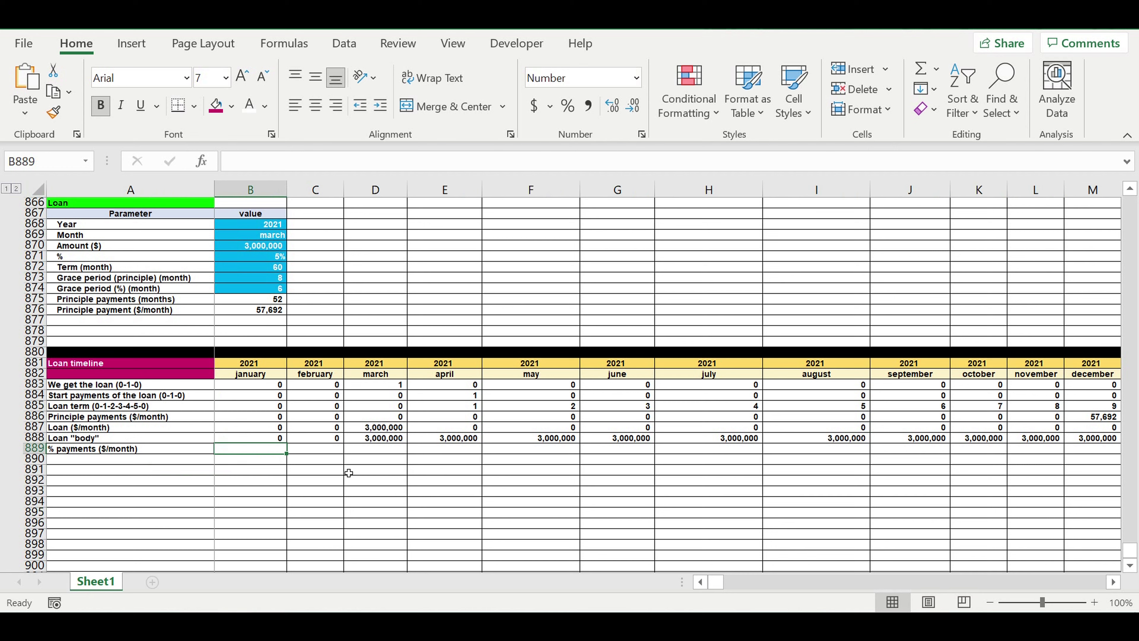
Enter =B888*$B$871/12 in January and start copying it across the row.
text(=)
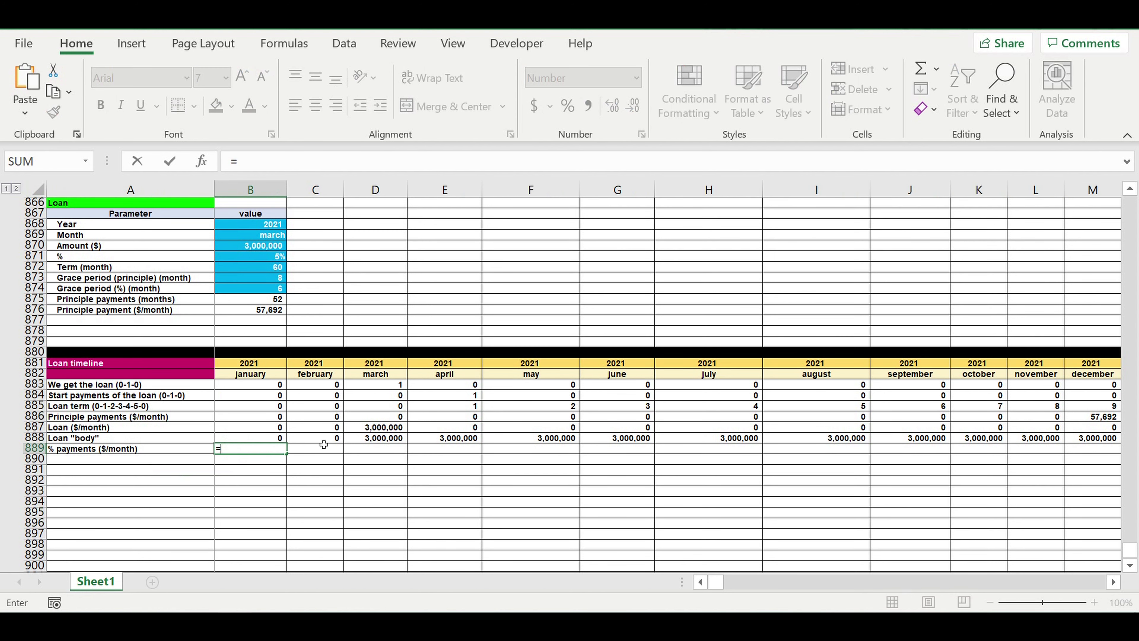
click(231, 440)
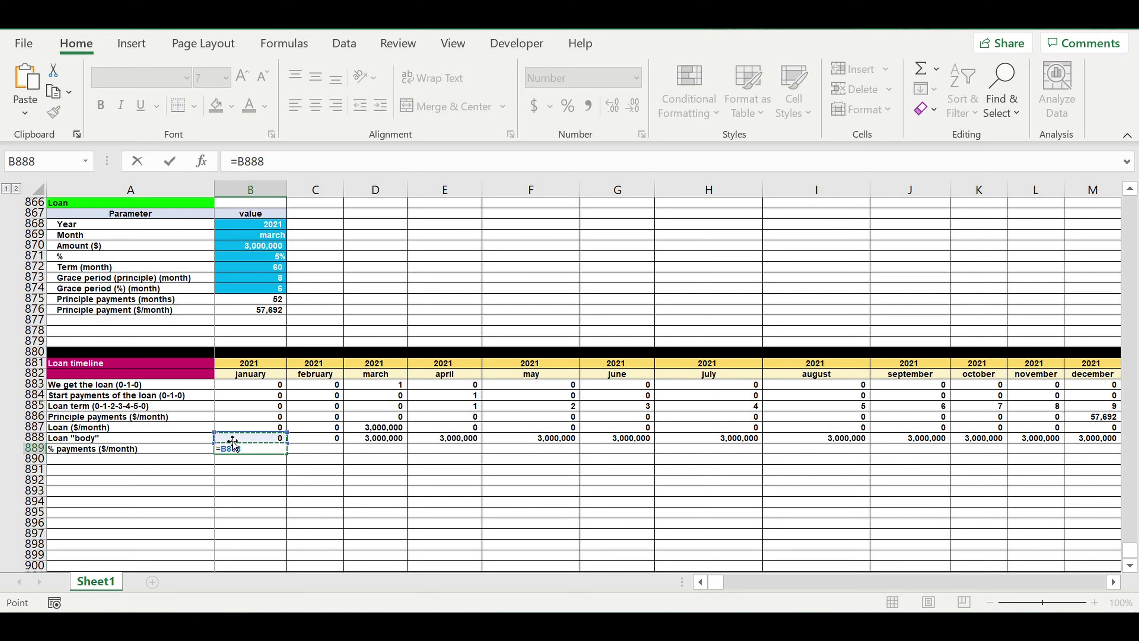
text(*)
click(250, 260)
click(271, 161)
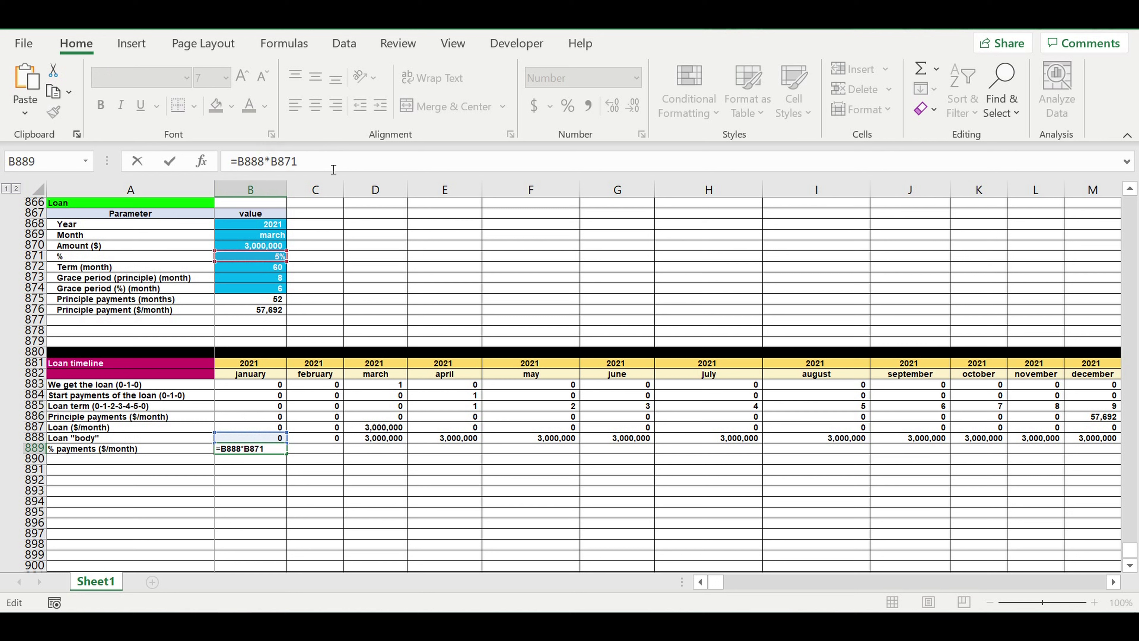
text($)
click(282, 168)
text($)
click(335, 170)
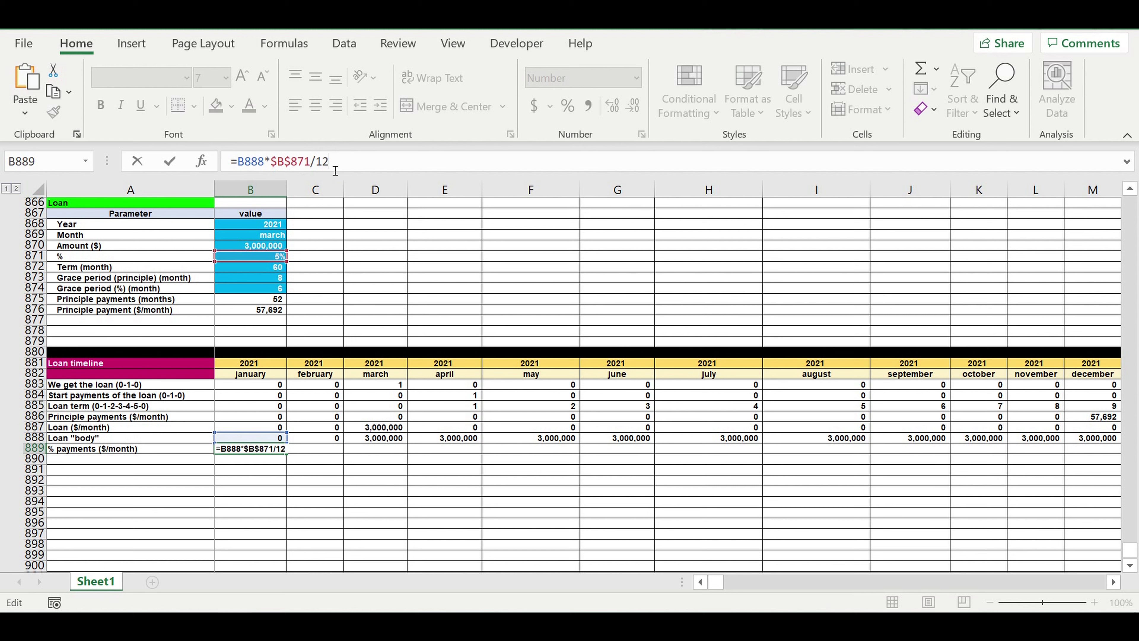
key(Return)
click(265, 449)
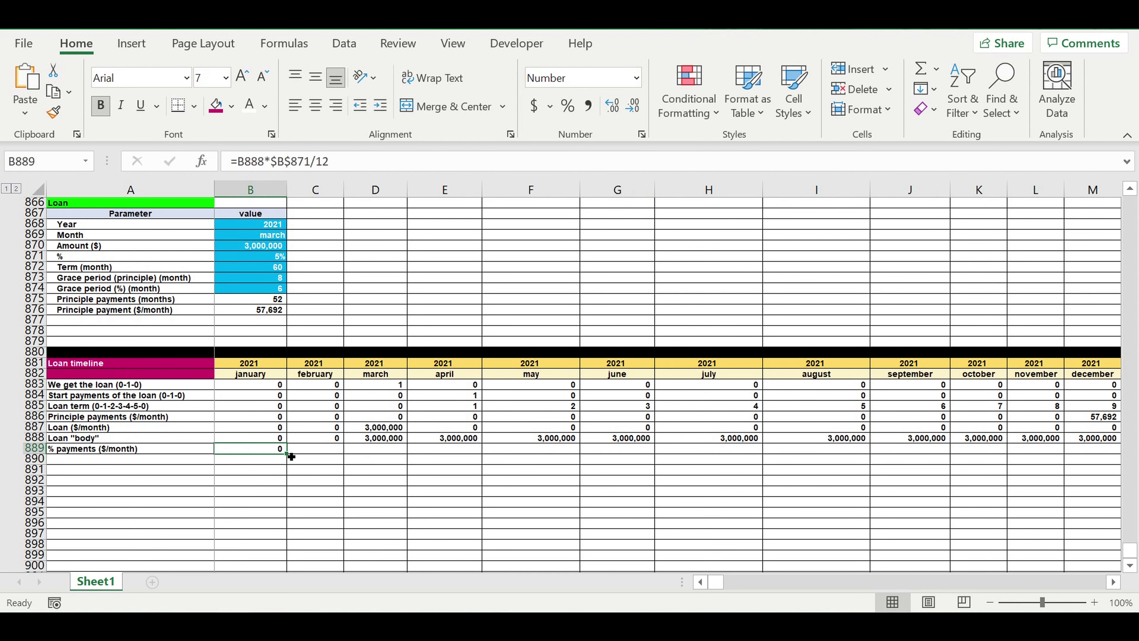
drag(286, 454, 949, 468)
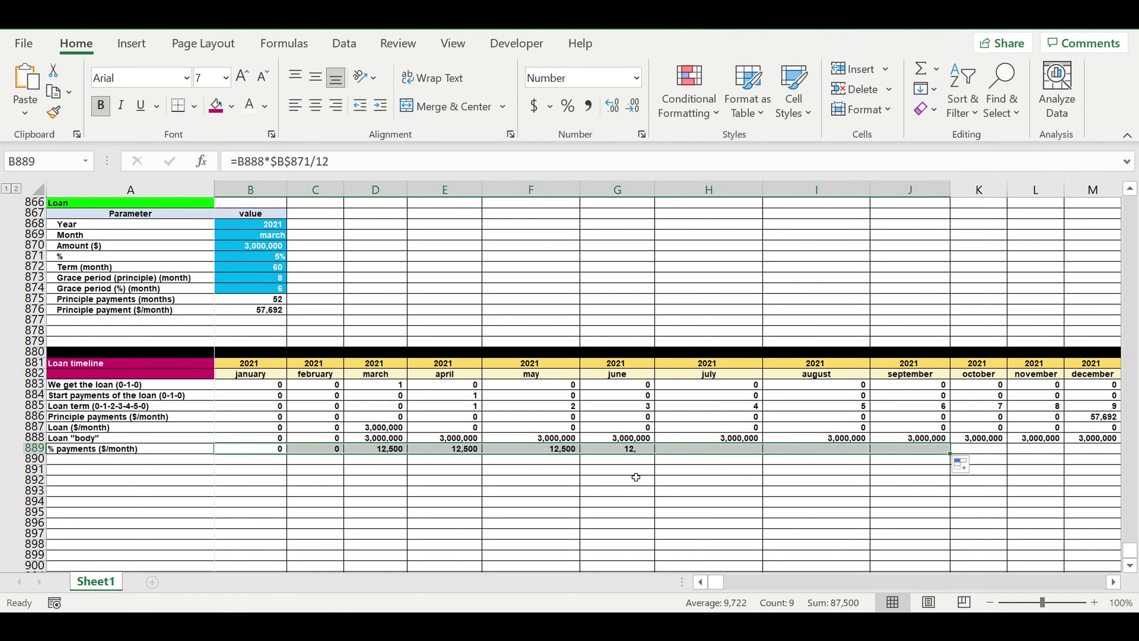
Extend row 889's interest formula to column DQ, giving 12,500 monthly from March 2021.
click(558, 475)
click(559, 449)
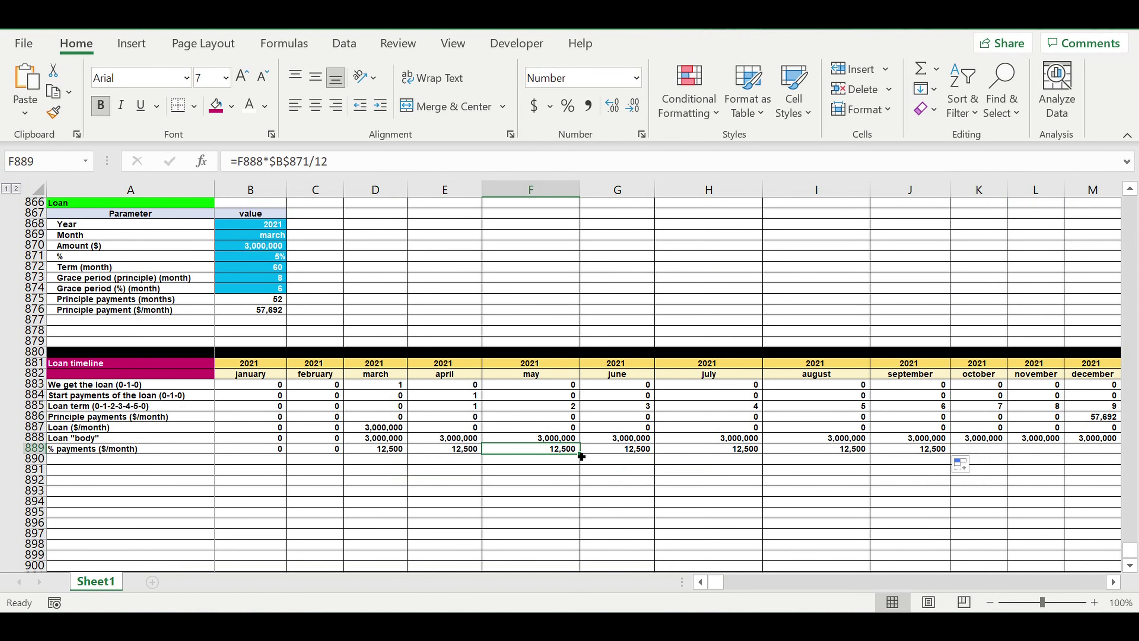
drag(580, 453, 1029, 451)
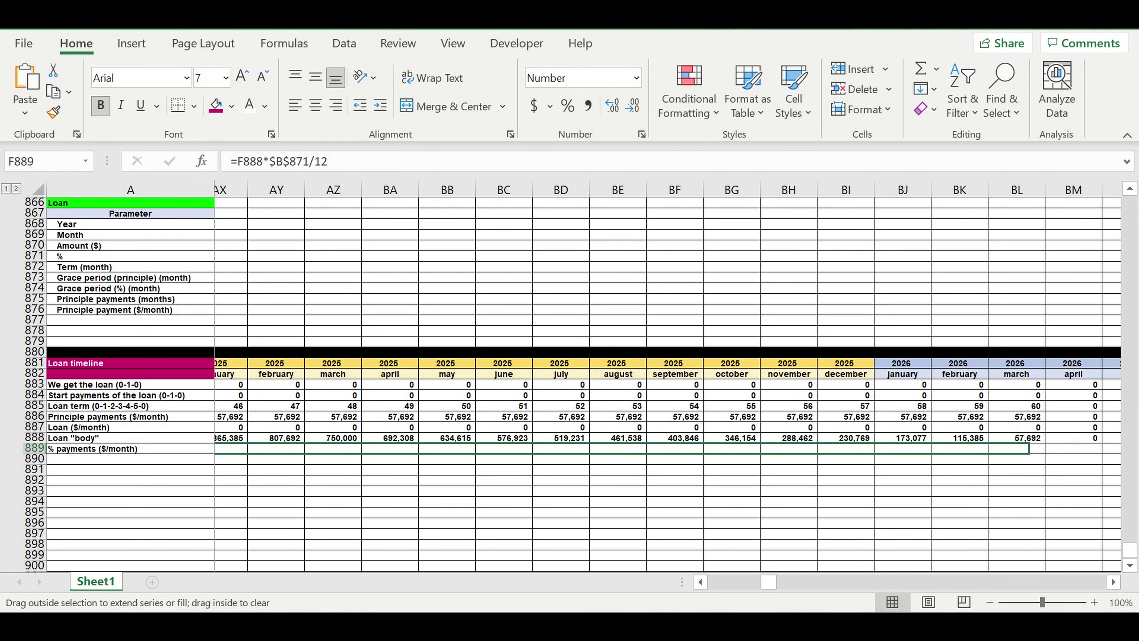
drag(1029, 451, 1011, 451)
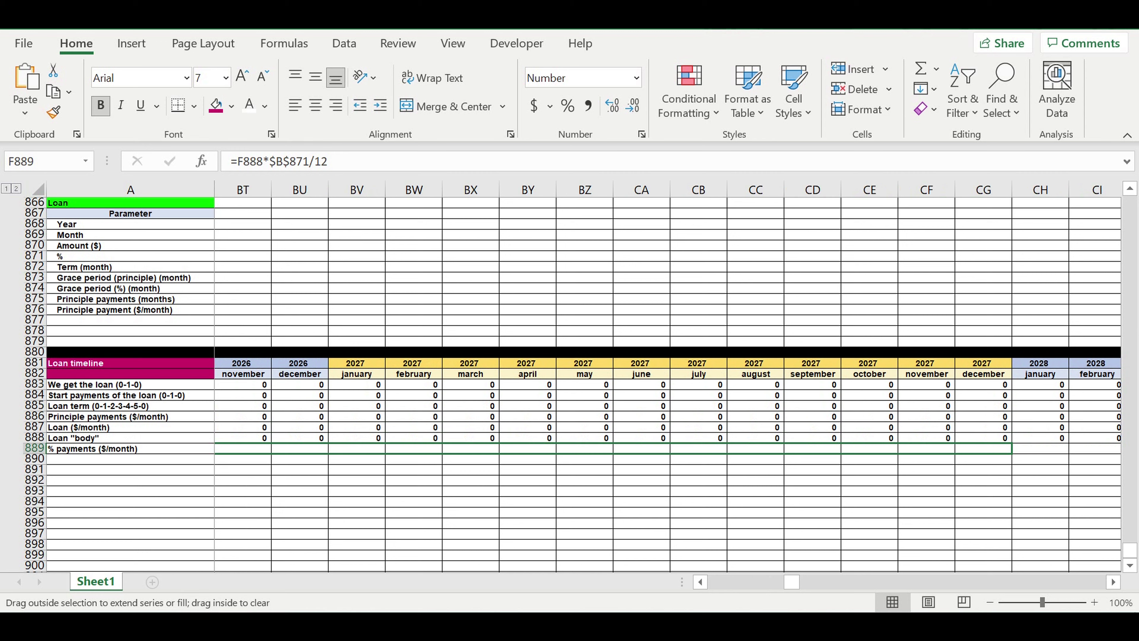
drag(1112, 451, 1093, 454)
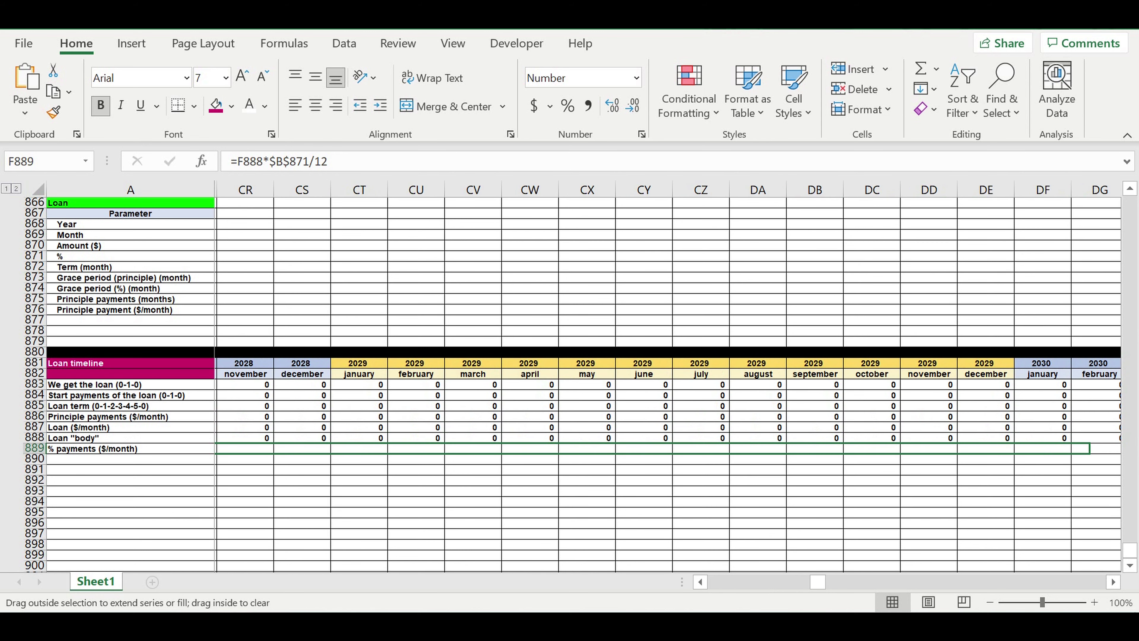
drag(1093, 454, 884, 470)
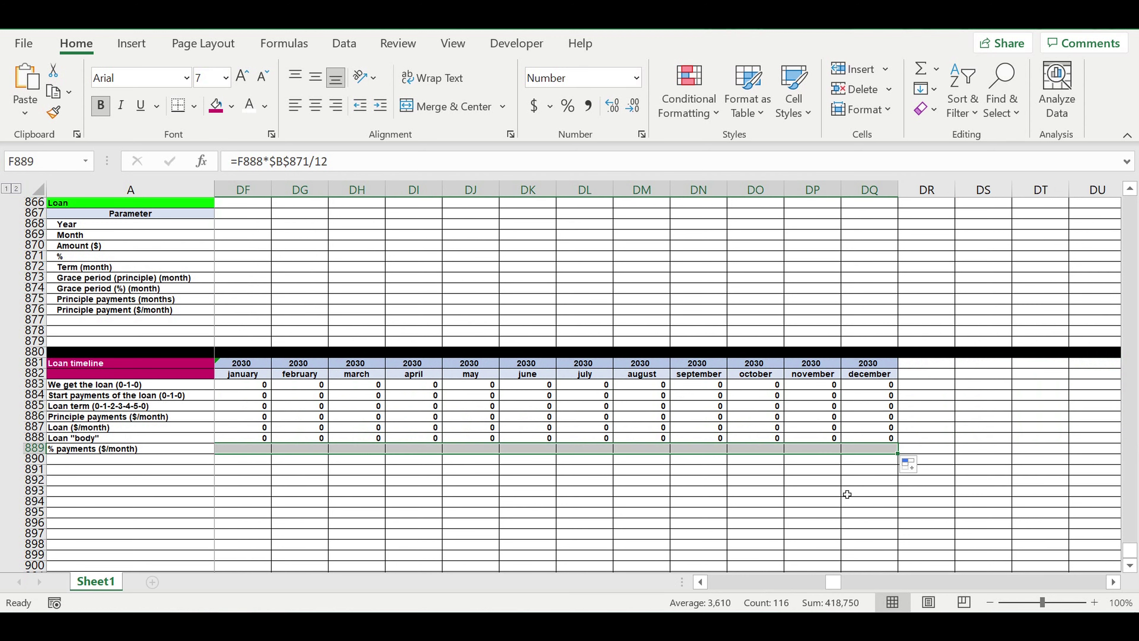
click(796, 481)
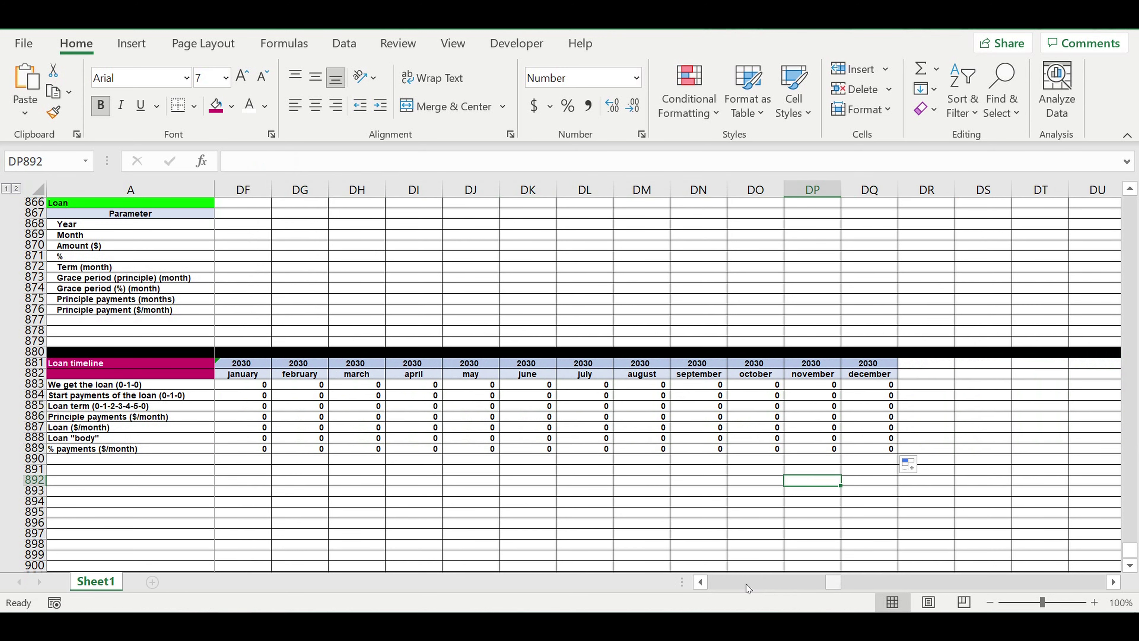
drag(834, 582, 709, 582)
click(327, 498)
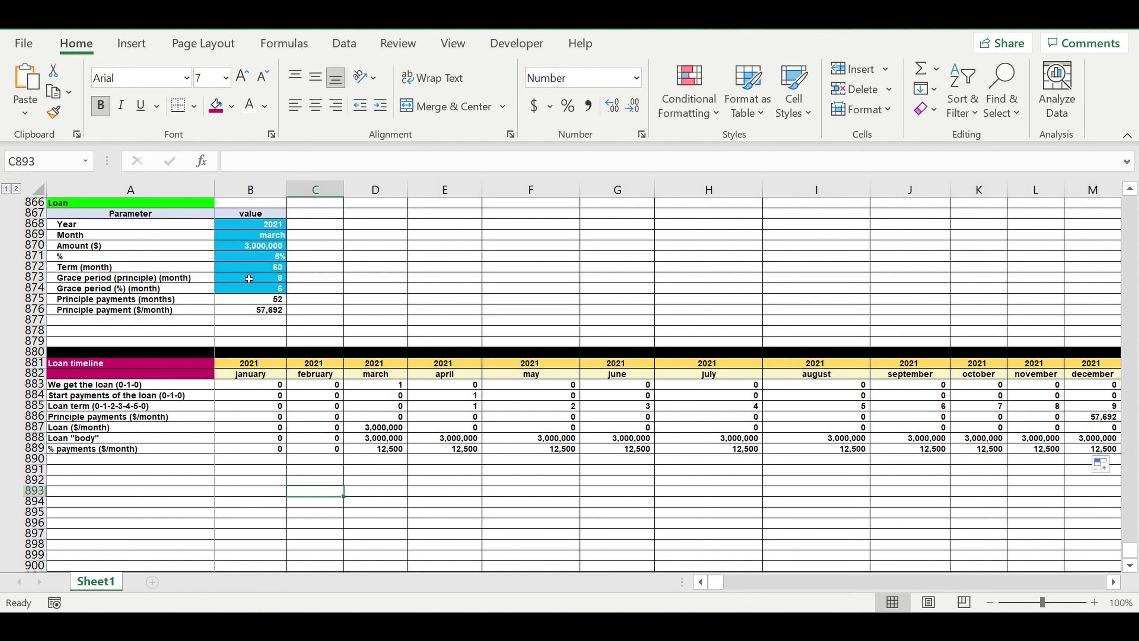
click(111, 290)
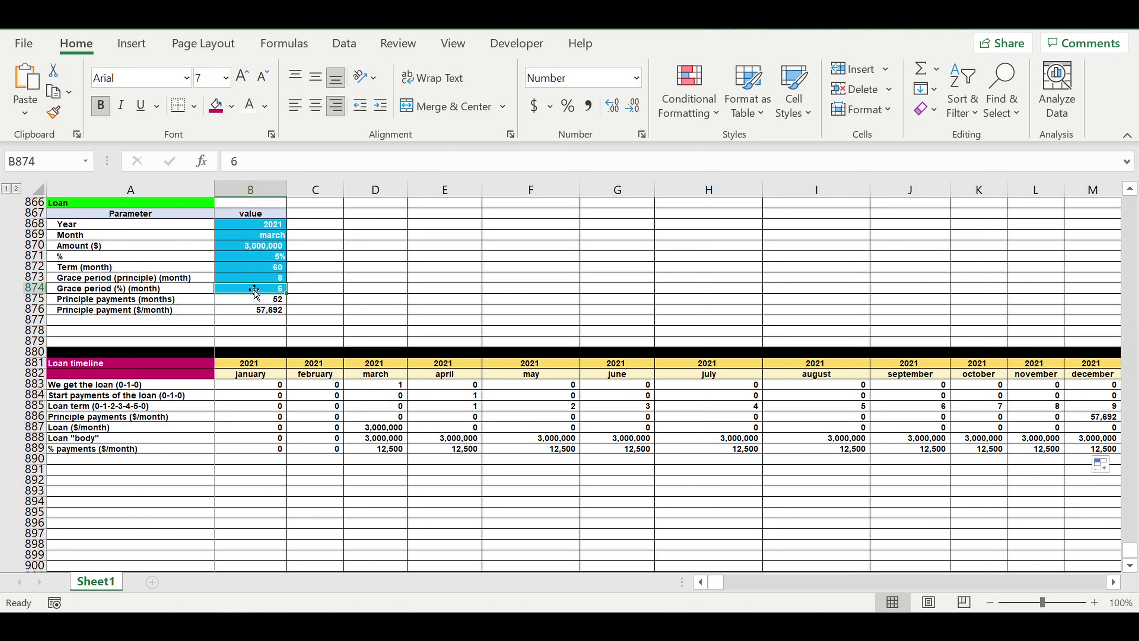
Rename row 889 to '% payments ($/month) step 1'.
click(332, 513)
click(109, 462)
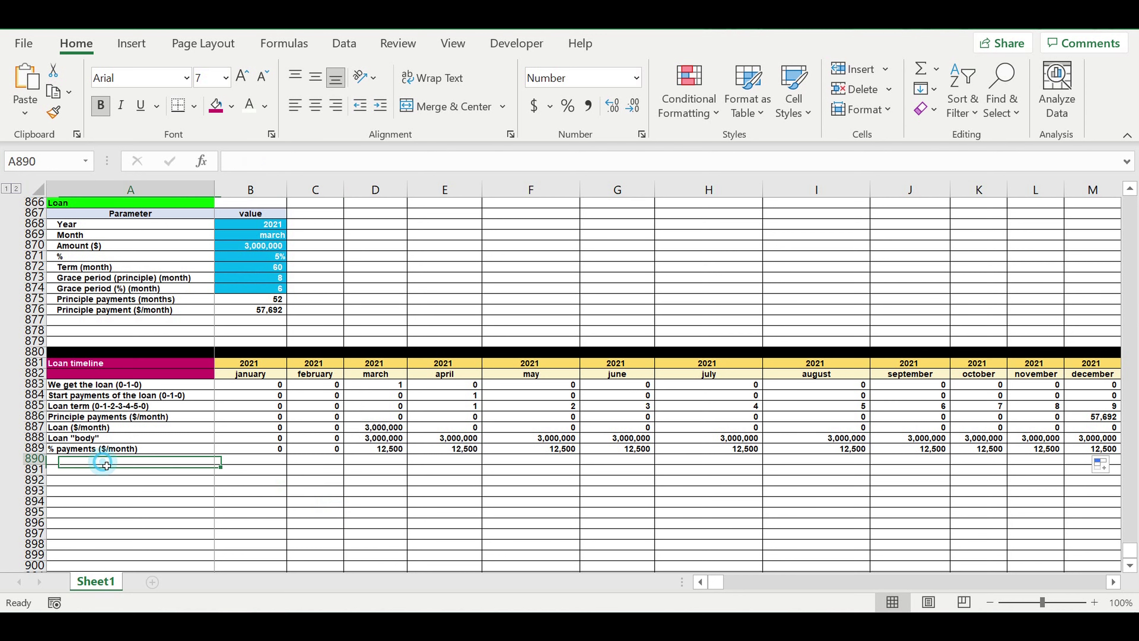
click(143, 449)
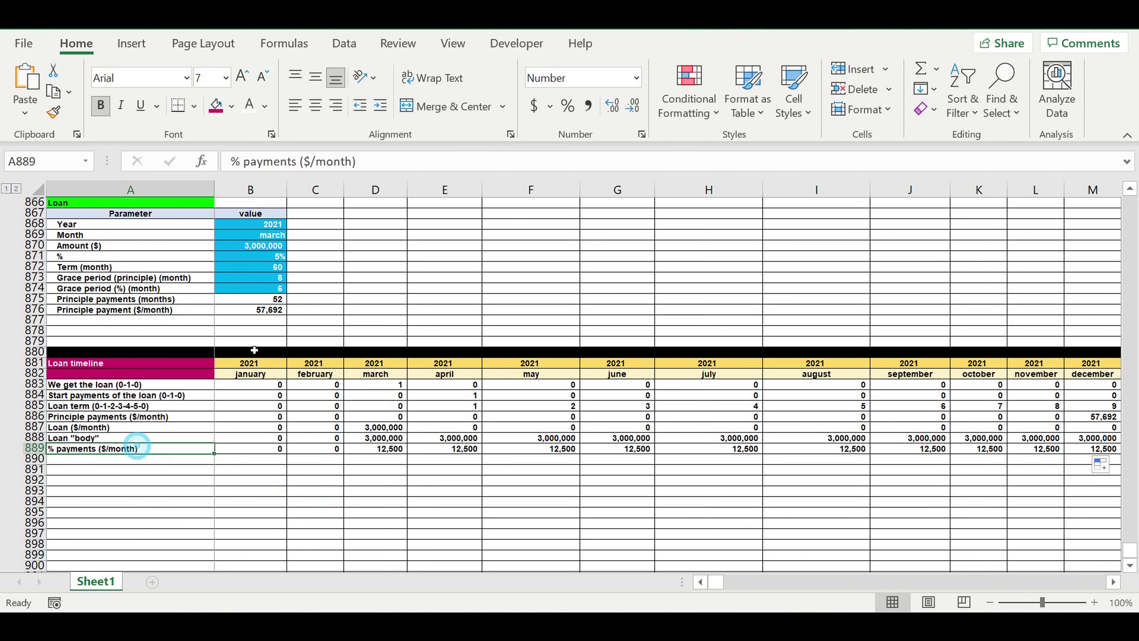
click(386, 160)
text(tep 1)
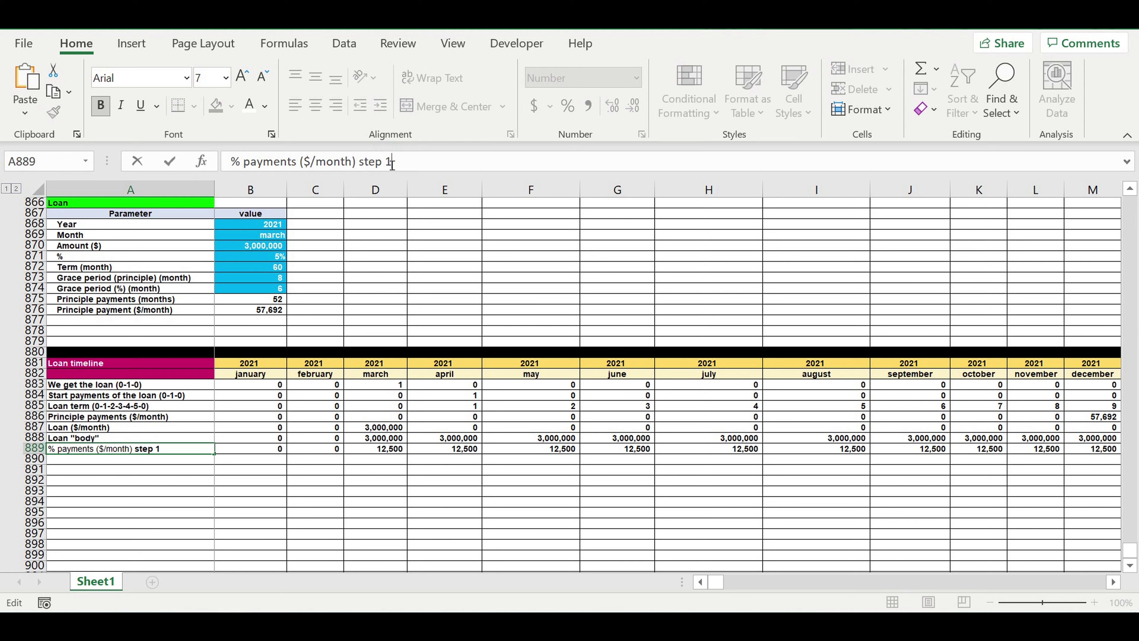
key(Return)
click(173, 491)
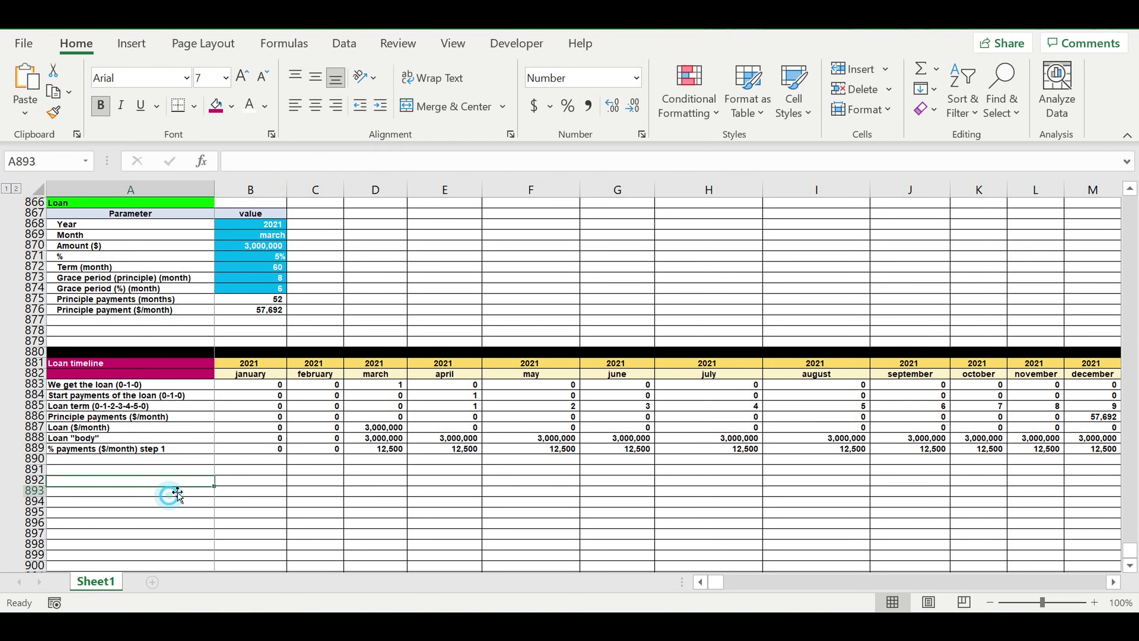
Copy the label down to row 890 and shorten it to '% payments ($/month)'.
click(162, 449)
drag(215, 453, 218, 466)
click(155, 459)
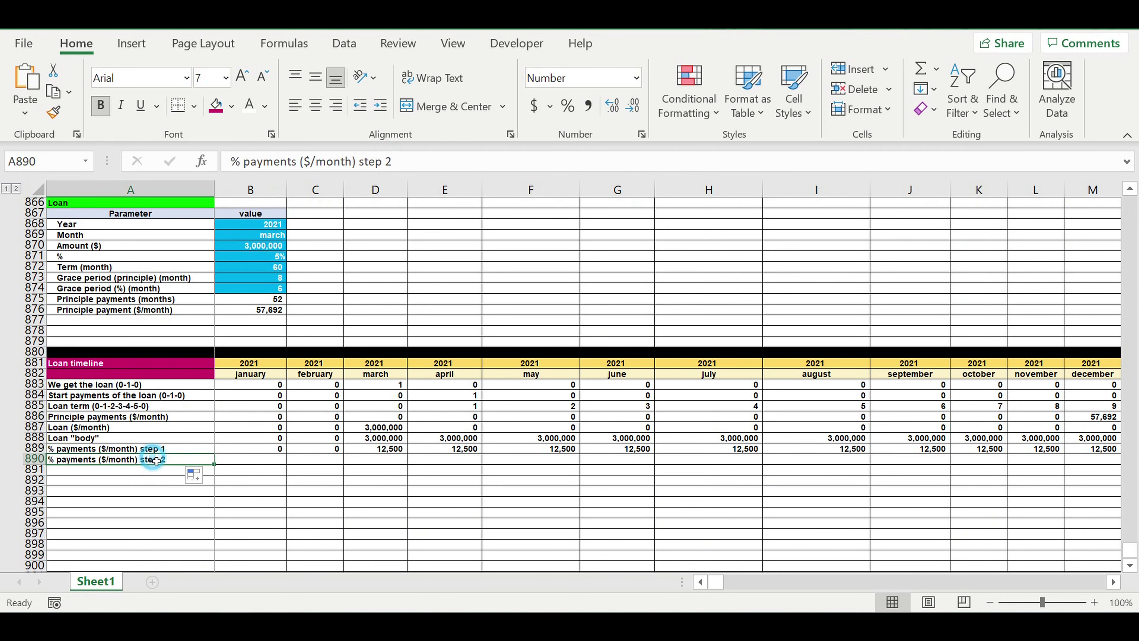
double_click(173, 459)
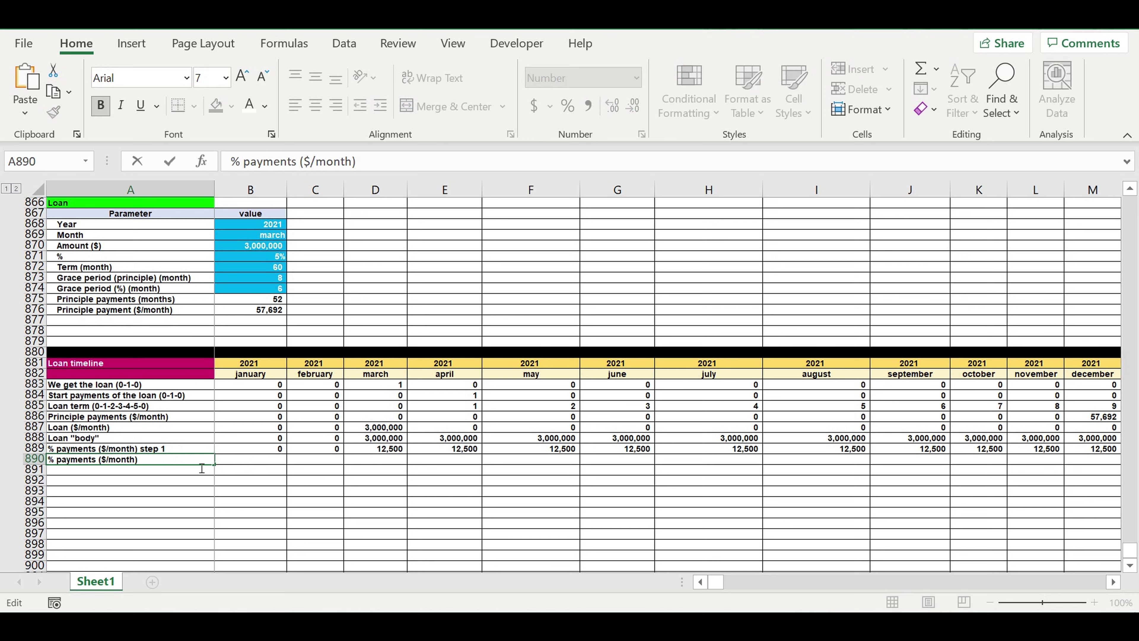
key(Return)
click(318, 488)
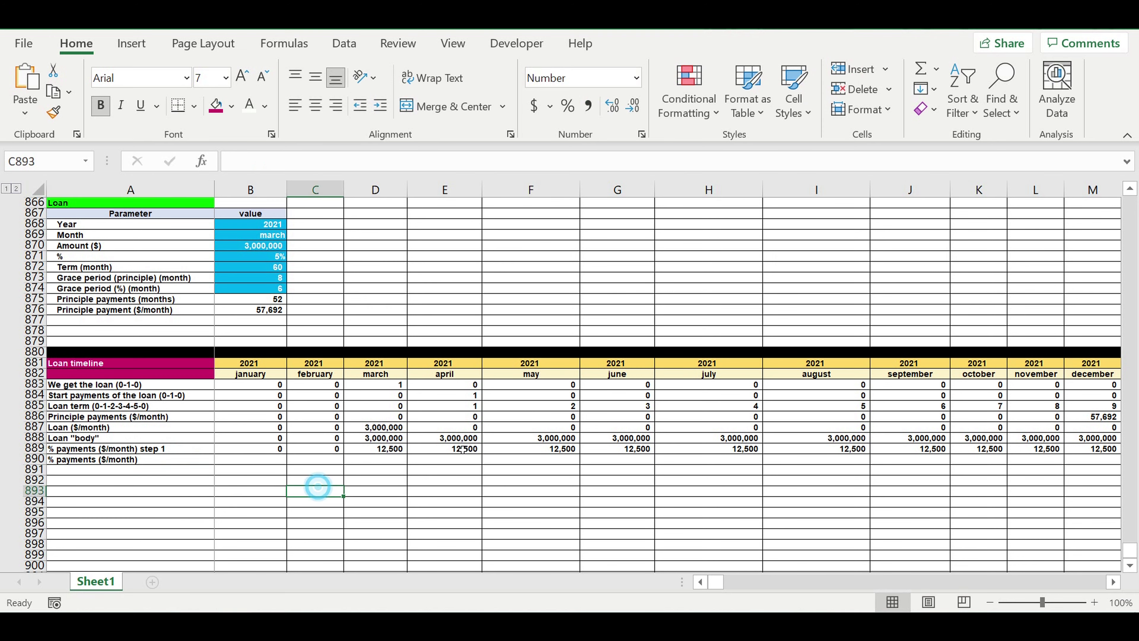
drag(465, 408, 940, 406)
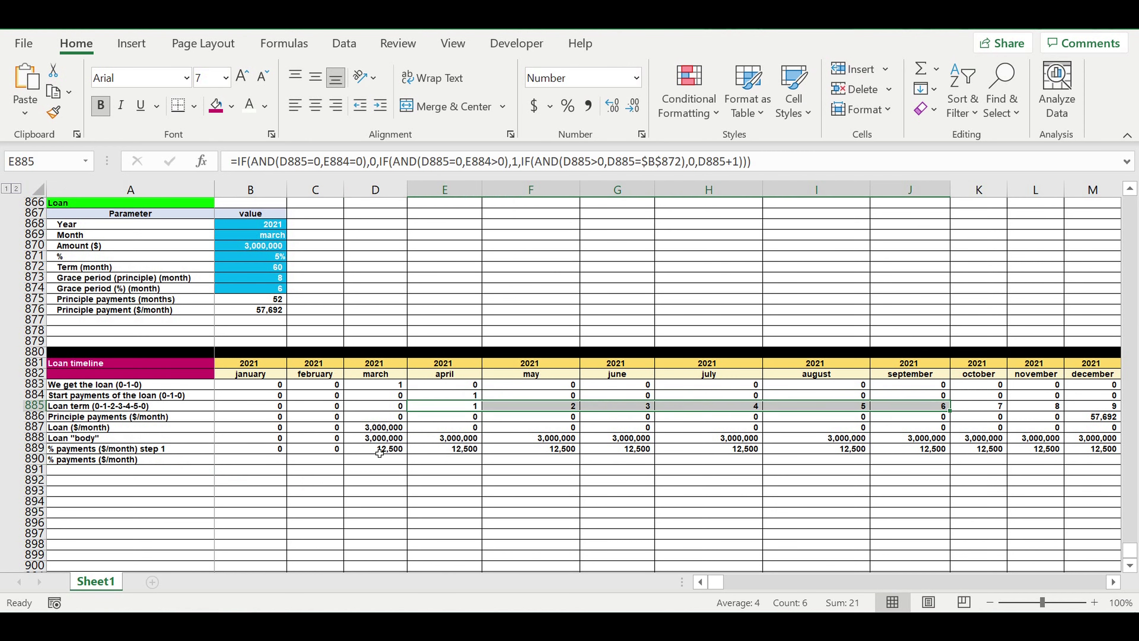
drag(381, 438, 838, 449)
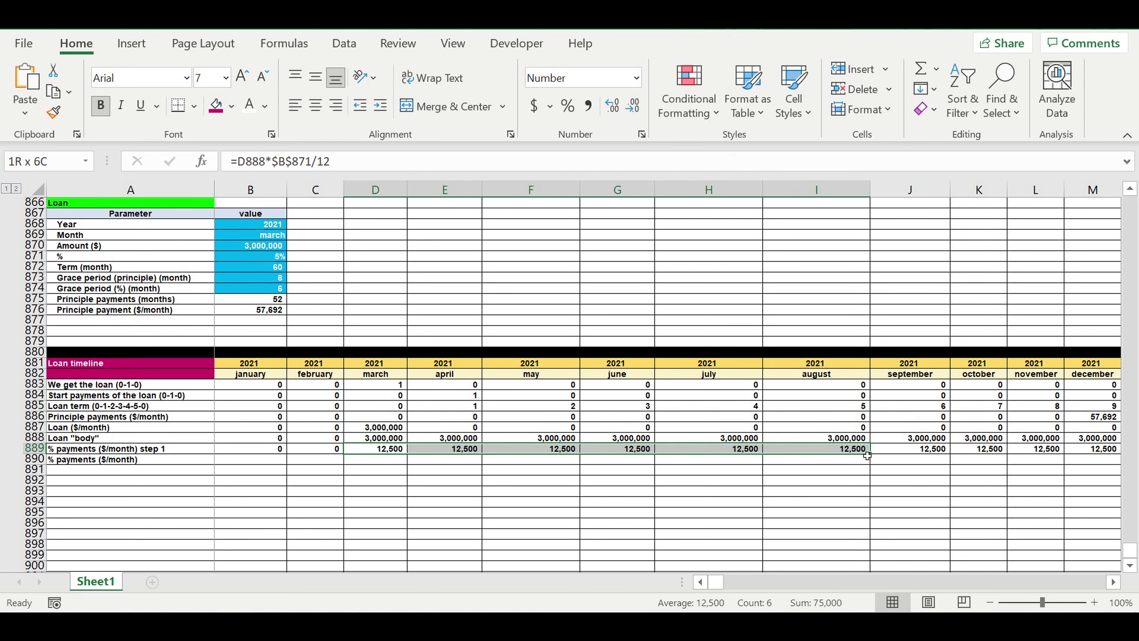
click(254, 462)
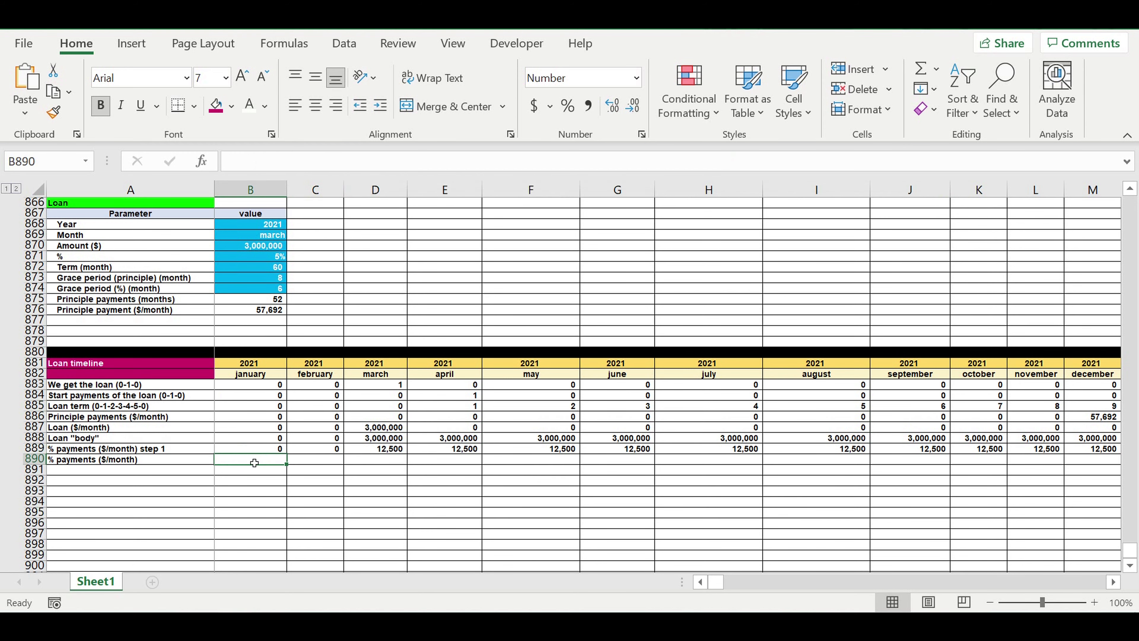
Start B890's IF formula with the condition AND(B885>0, B885>B874).
text(=if(and()
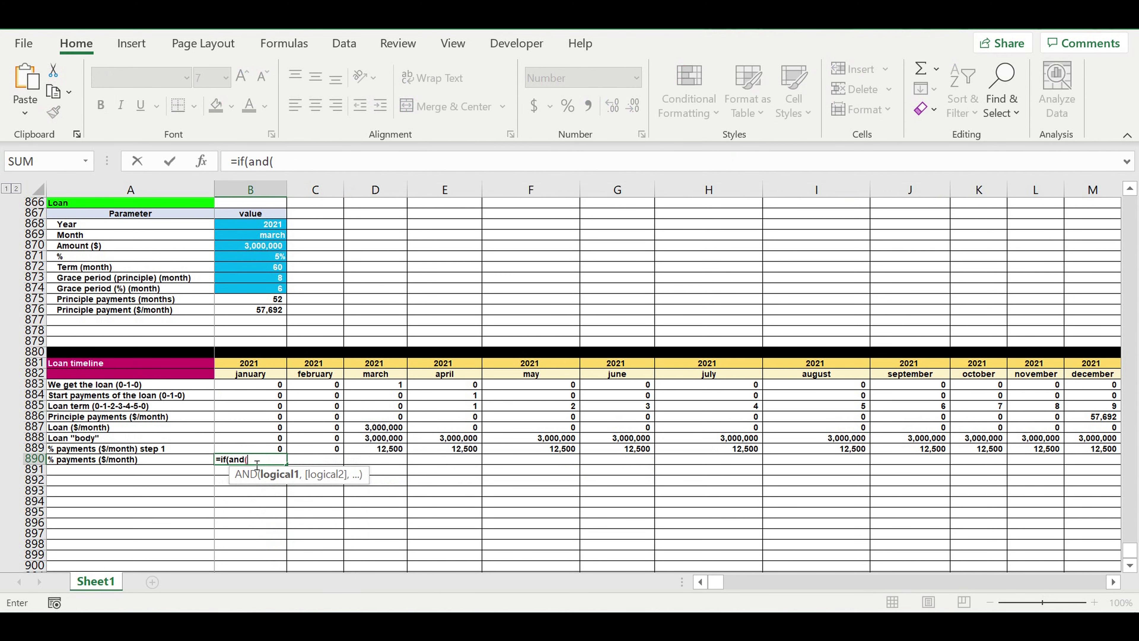
click(249, 406)
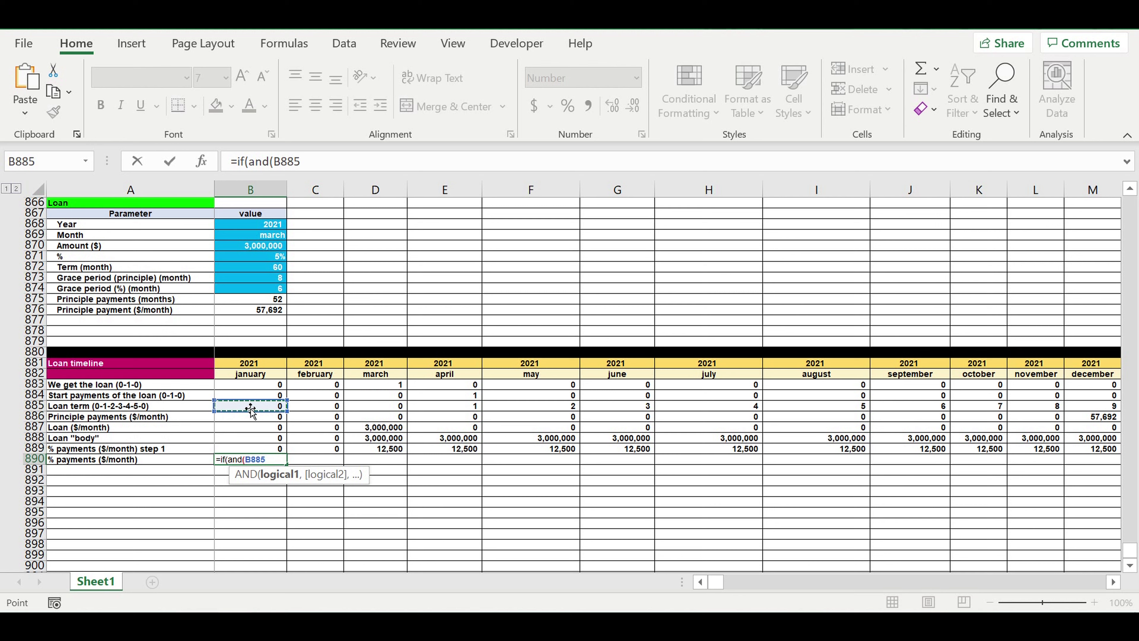
text(>0,)
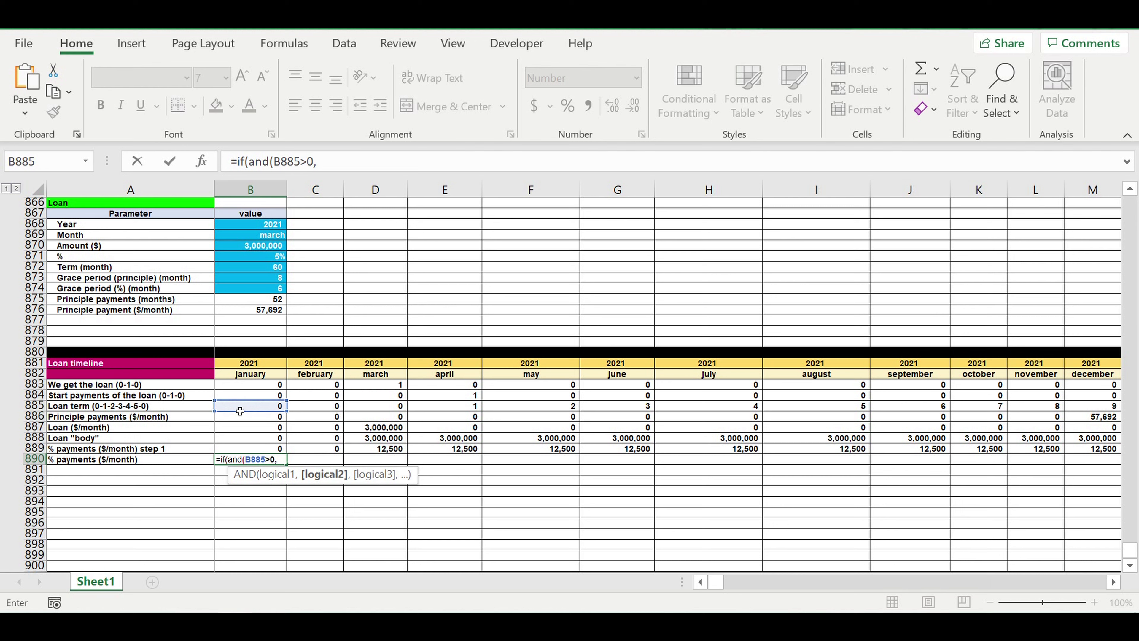
click(240, 411)
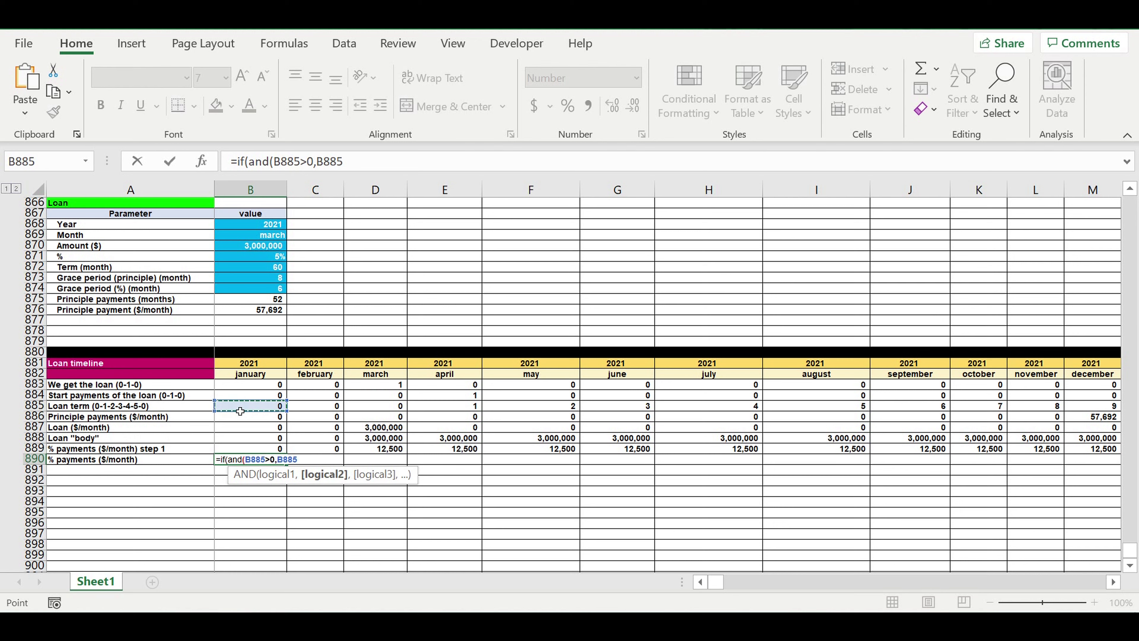
text(>)
click(248, 290)
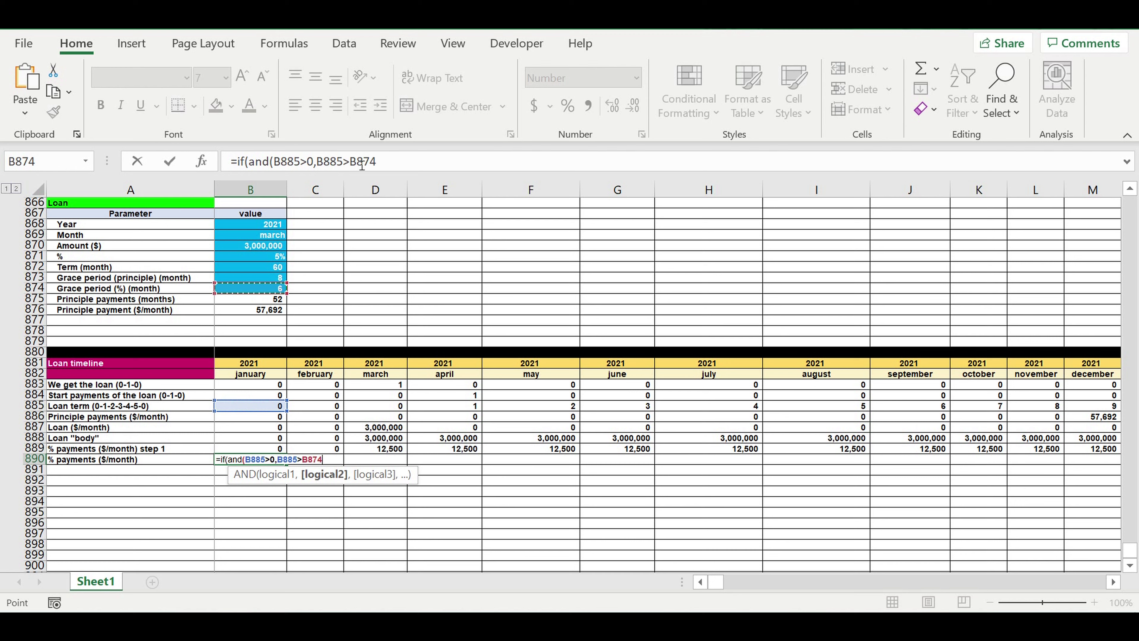
Make B874 absolute, return B889 when true and 0 otherwise, completing =IF(AND(B885>0,B885>$B$874),B889,0).
click(389, 169)
text($)
key(Right)
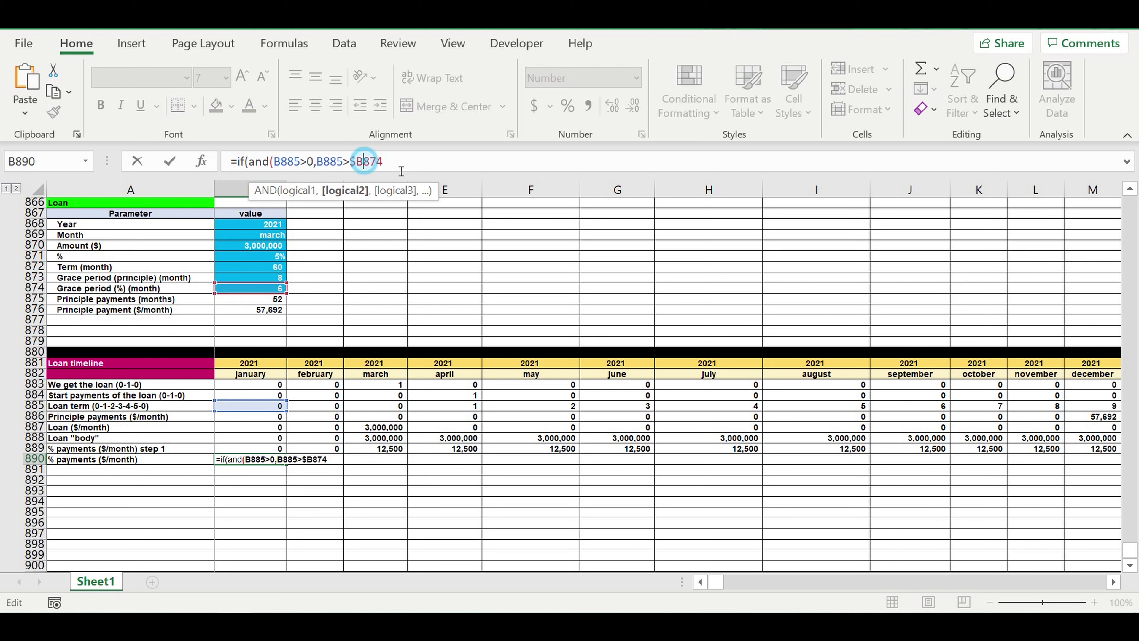
text($874)
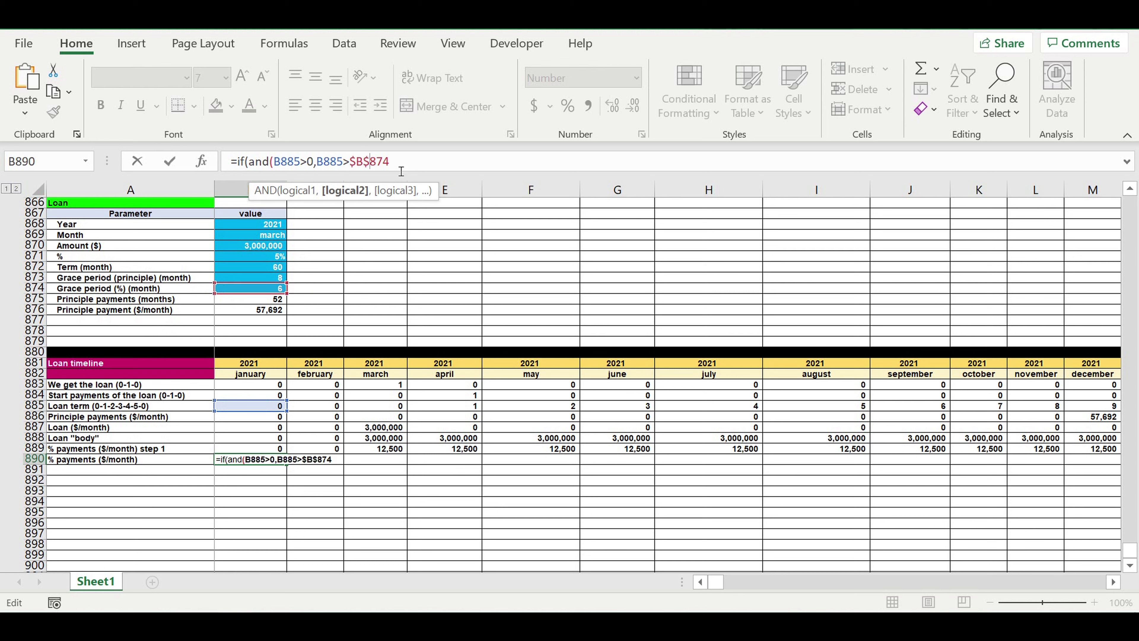
text(),)
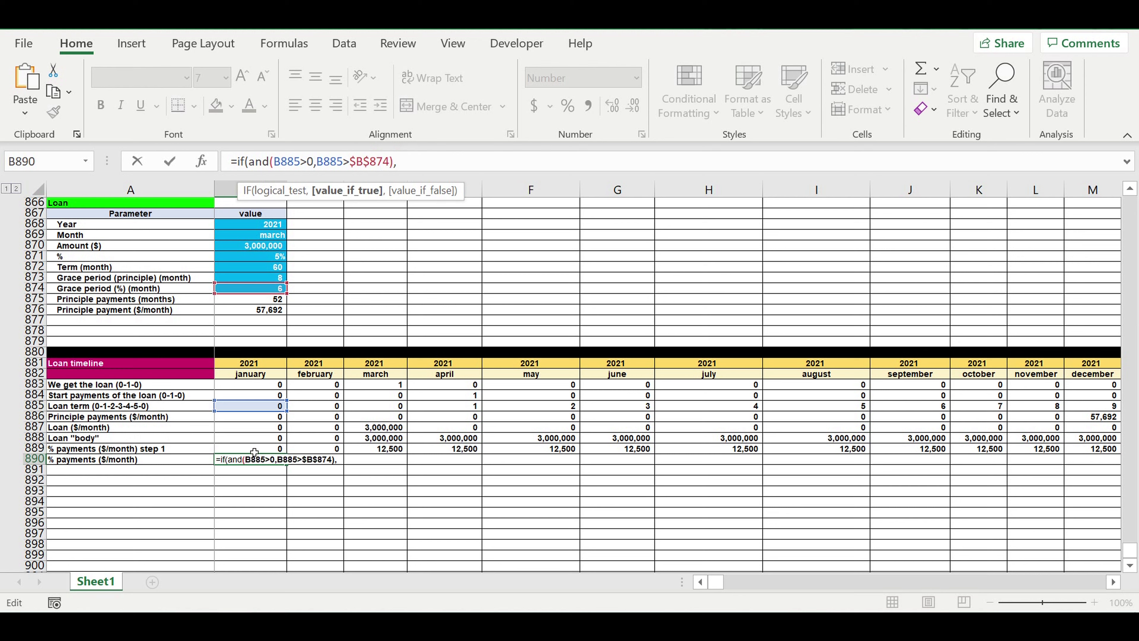
click(249, 449)
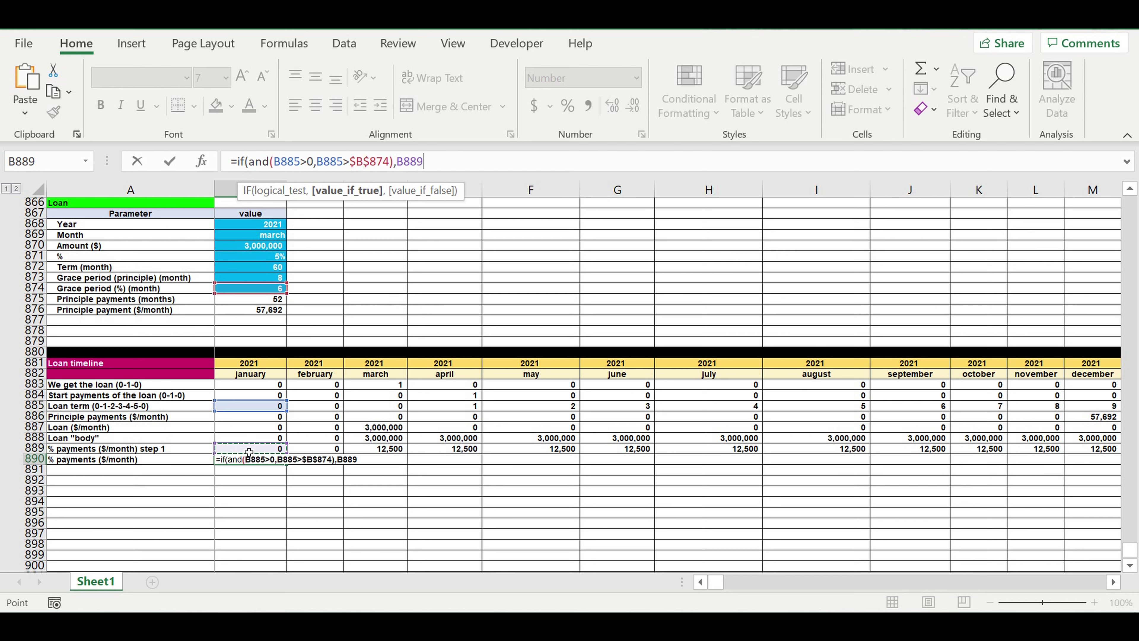
text(,0)
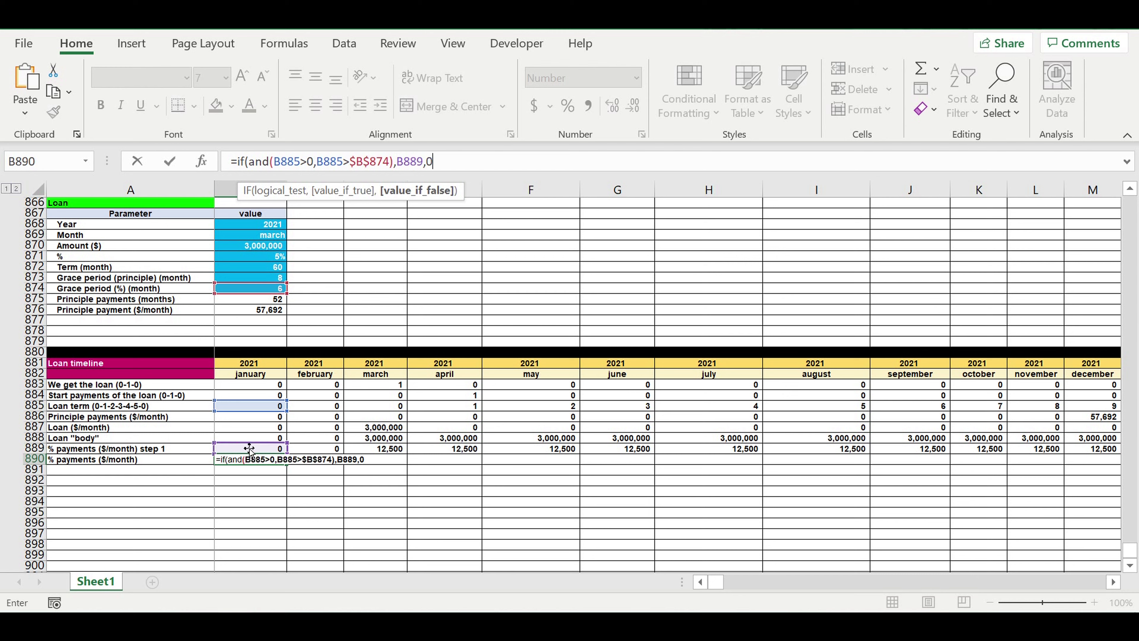
text())
key(Return)
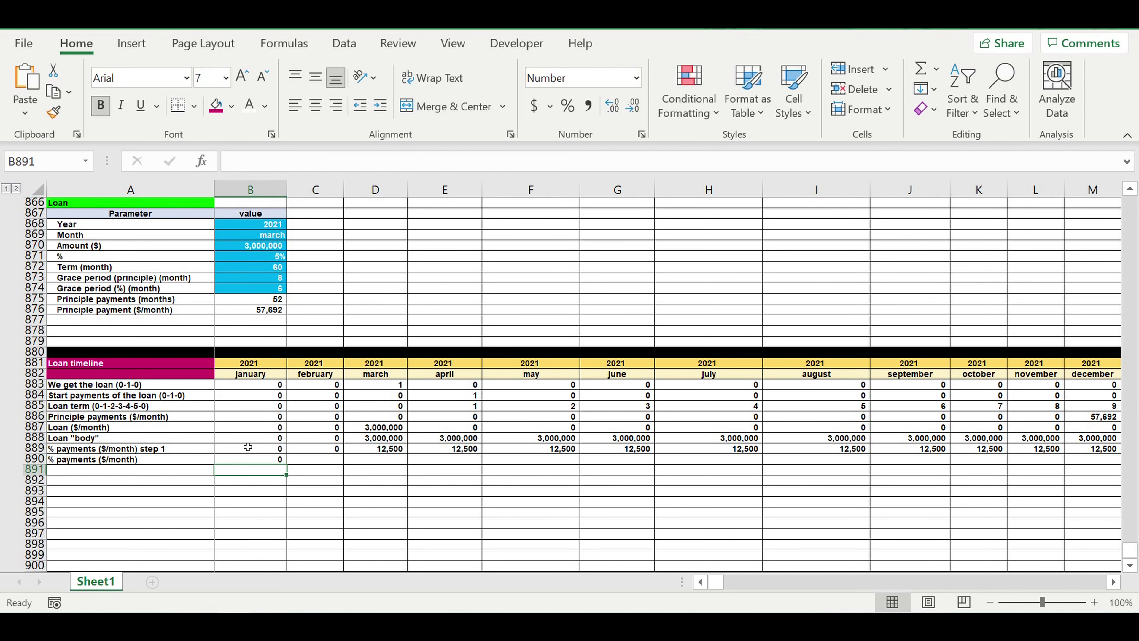
click(265, 459)
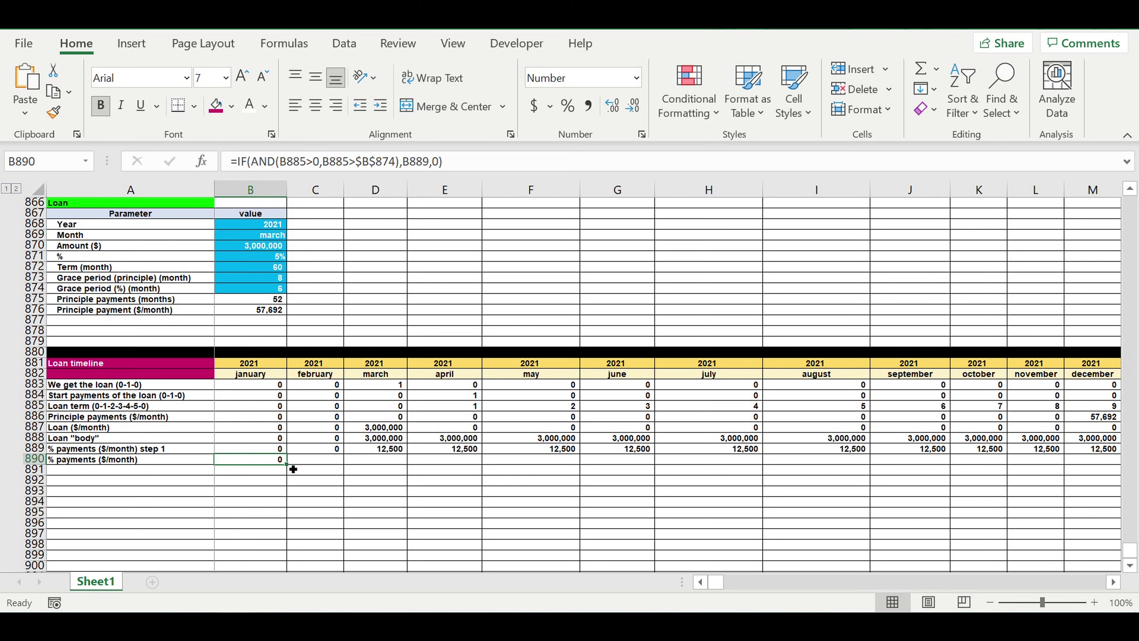
Copy B890's % payments formula across row 890 to DQ890 (December 2030).
drag(292, 467, 868, 467)
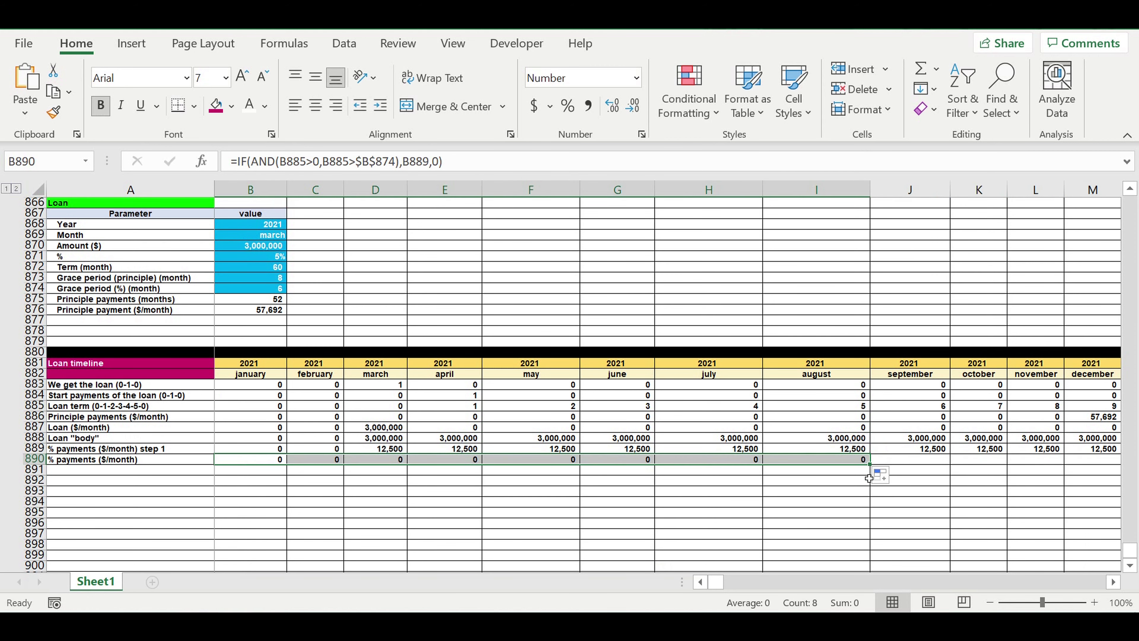
drag(870, 464, 1040, 463)
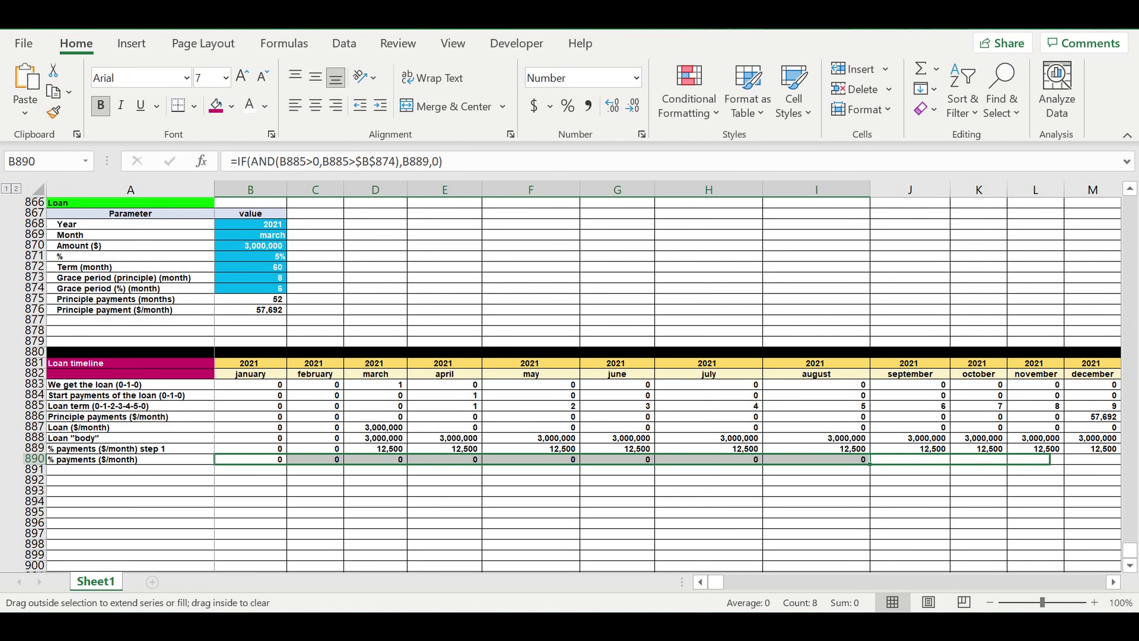
drag(1041, 462, 612, 462)
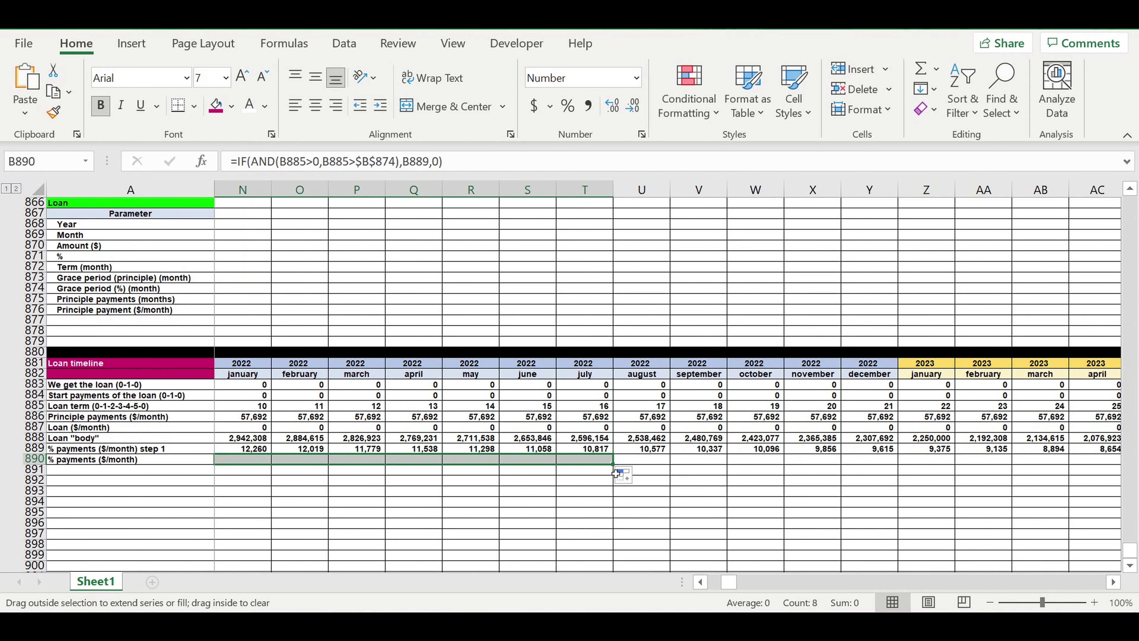
click(449, 501)
click(363, 459)
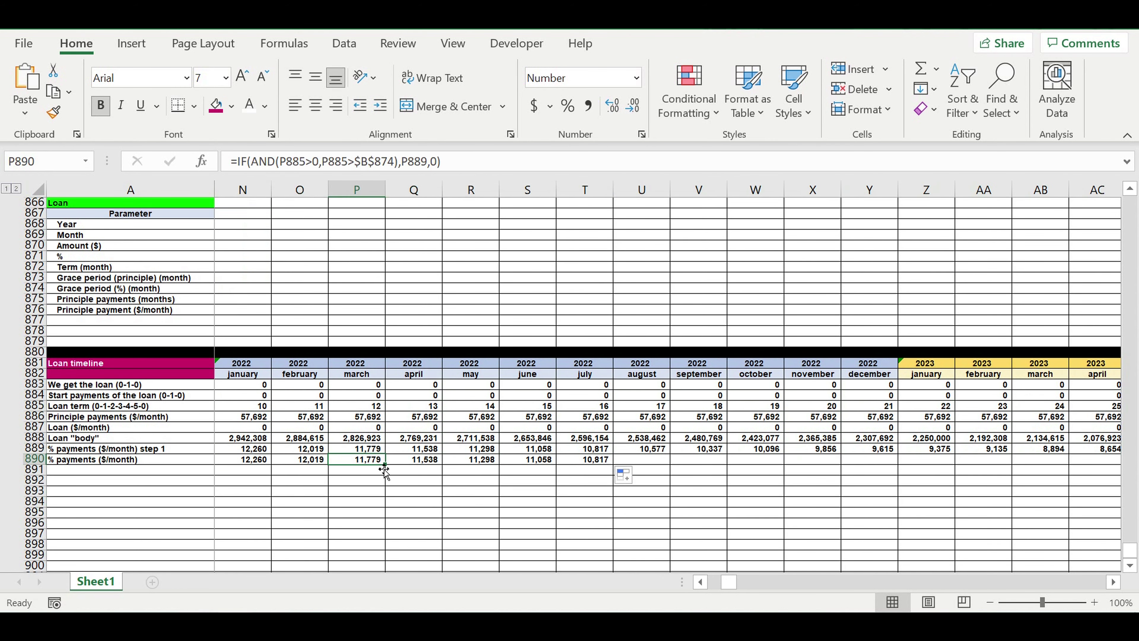
mouse_move(385, 464)
mouse_down()
mouse_move(1072, 462)
mouse_move(983, 463)
mouse_up()
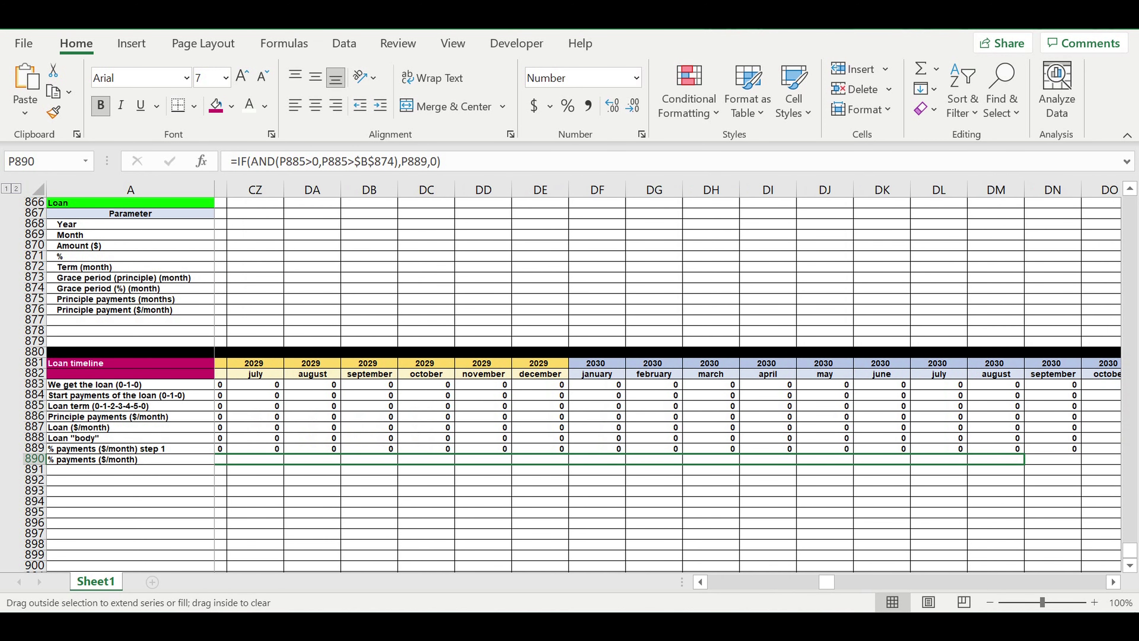
drag(1125, 455, 899, 463)
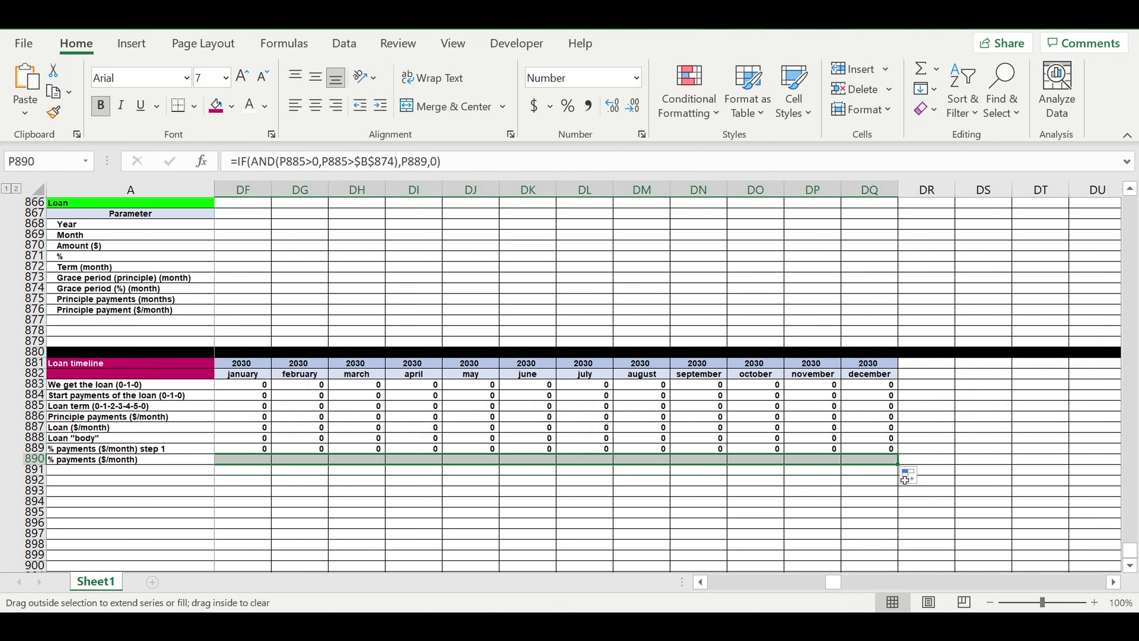
click(806, 493)
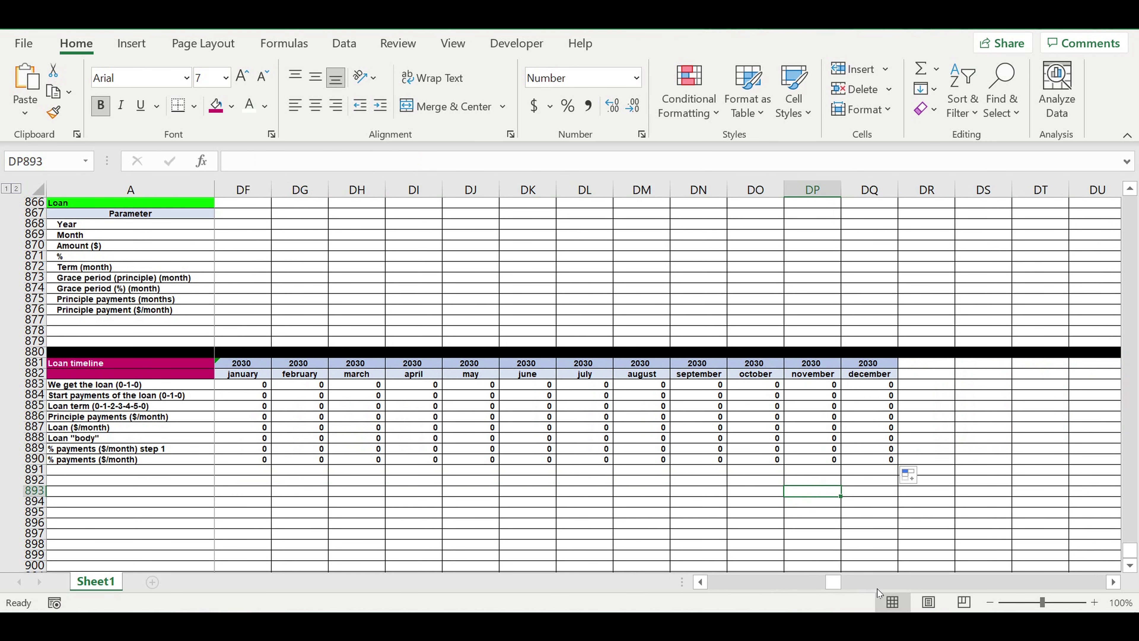
drag(833, 582, 326, 585)
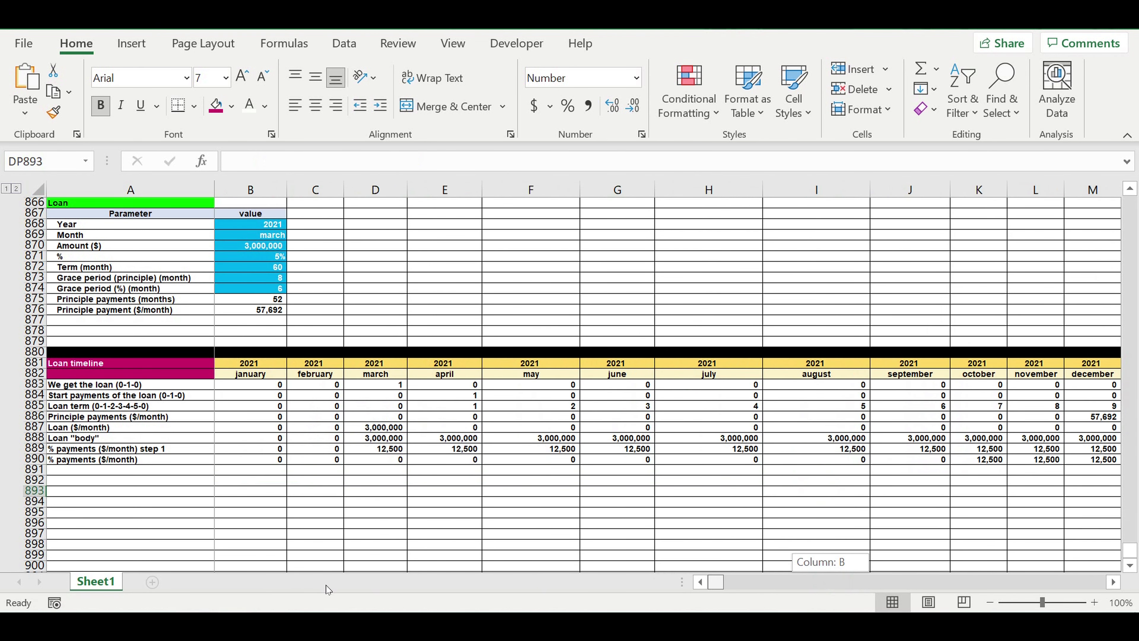
Try a 0-month interest grace period in B874 and check row 890.
click(546, 513)
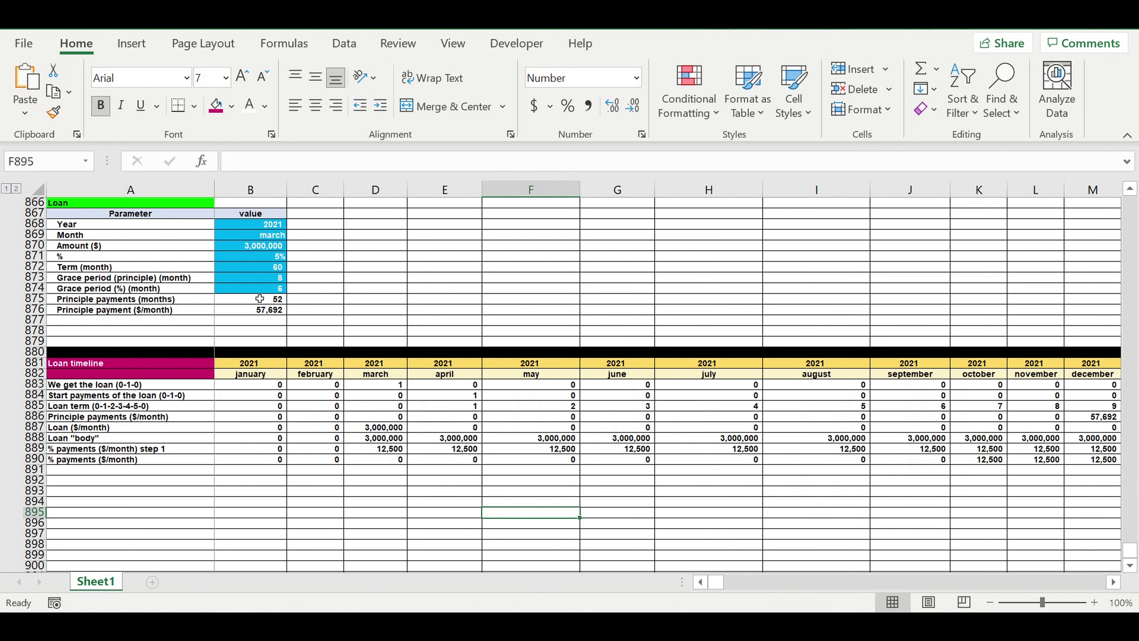
click(254, 292)
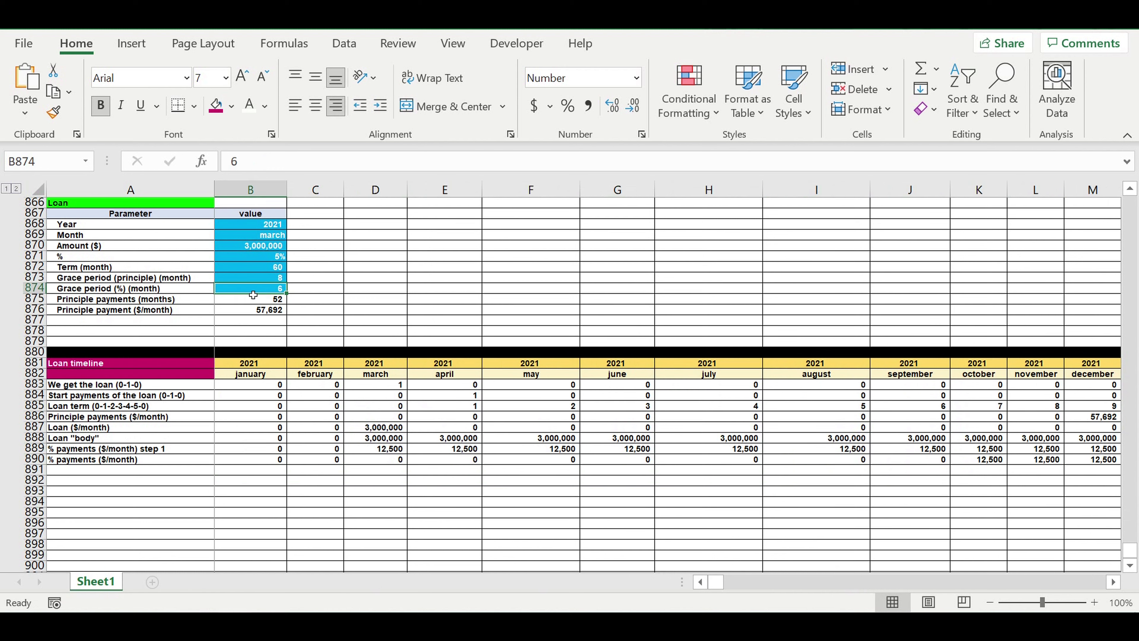
text(0)
key(Return)
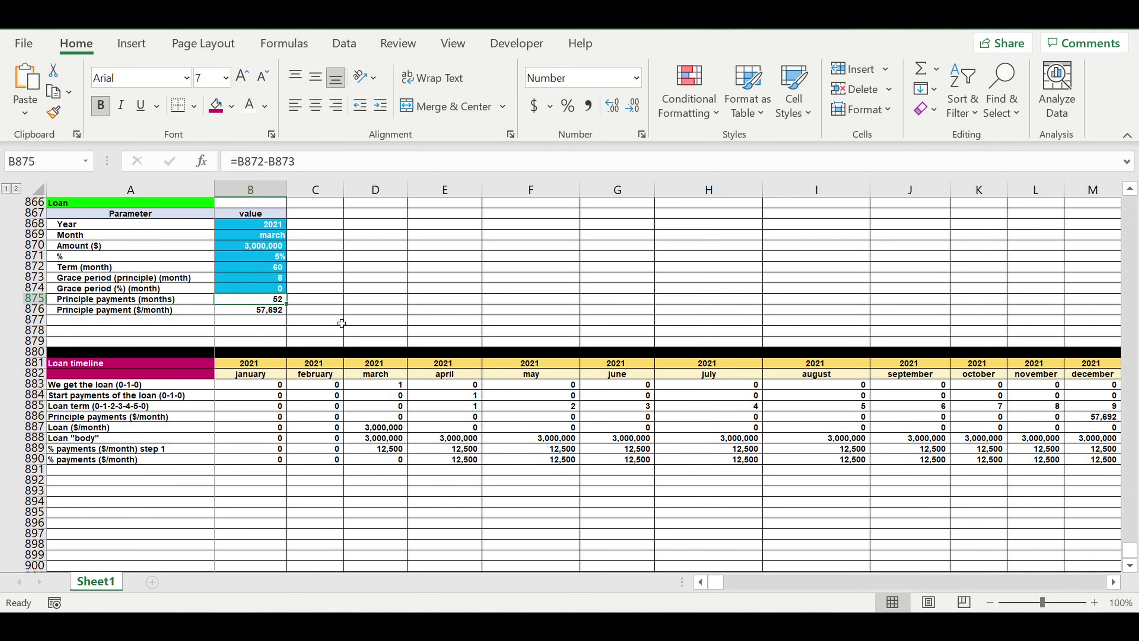
click(402, 471)
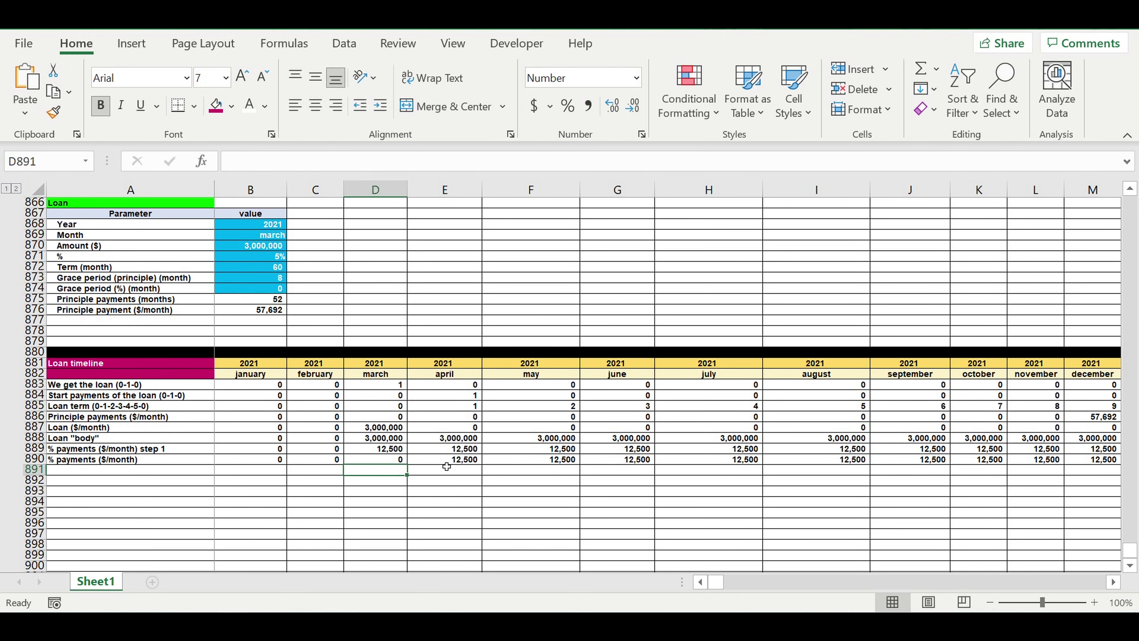
click(446, 470)
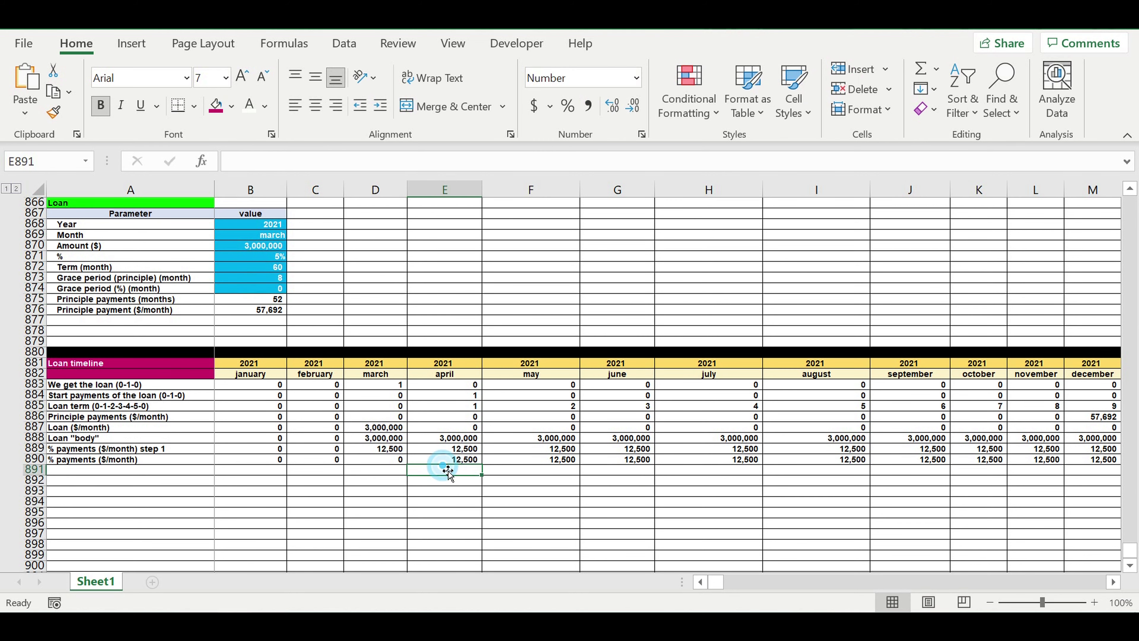
Set the interest grace period in B874 to 2, then check the % payments and Loan rows.
click(267, 292)
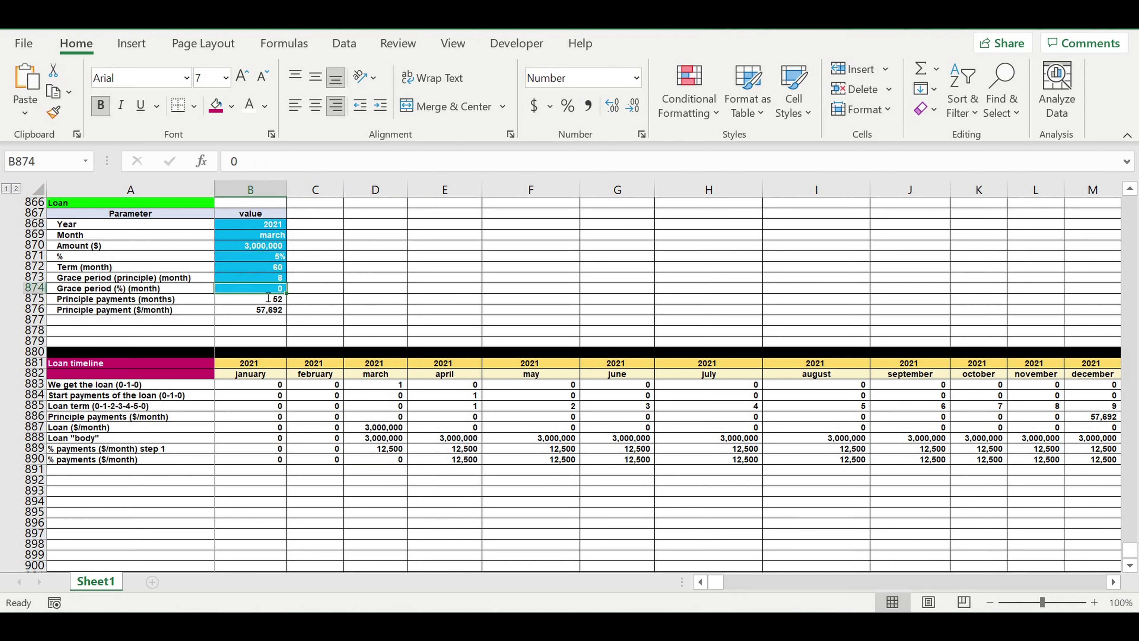
text(2)
key(Return)
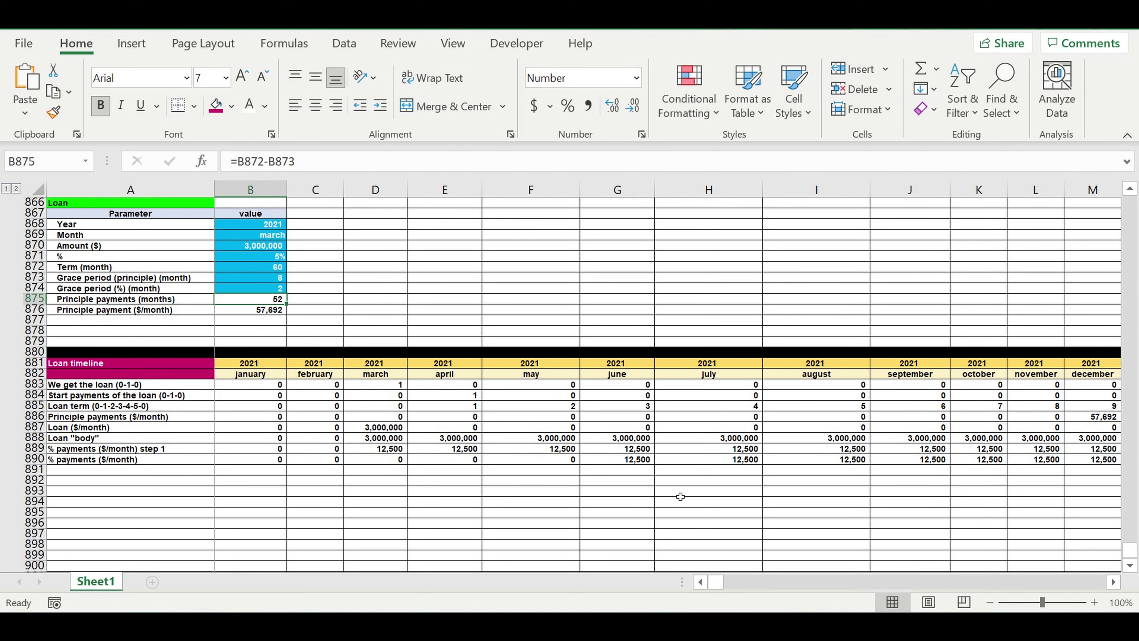
click(682, 493)
drag(625, 461, 915, 460)
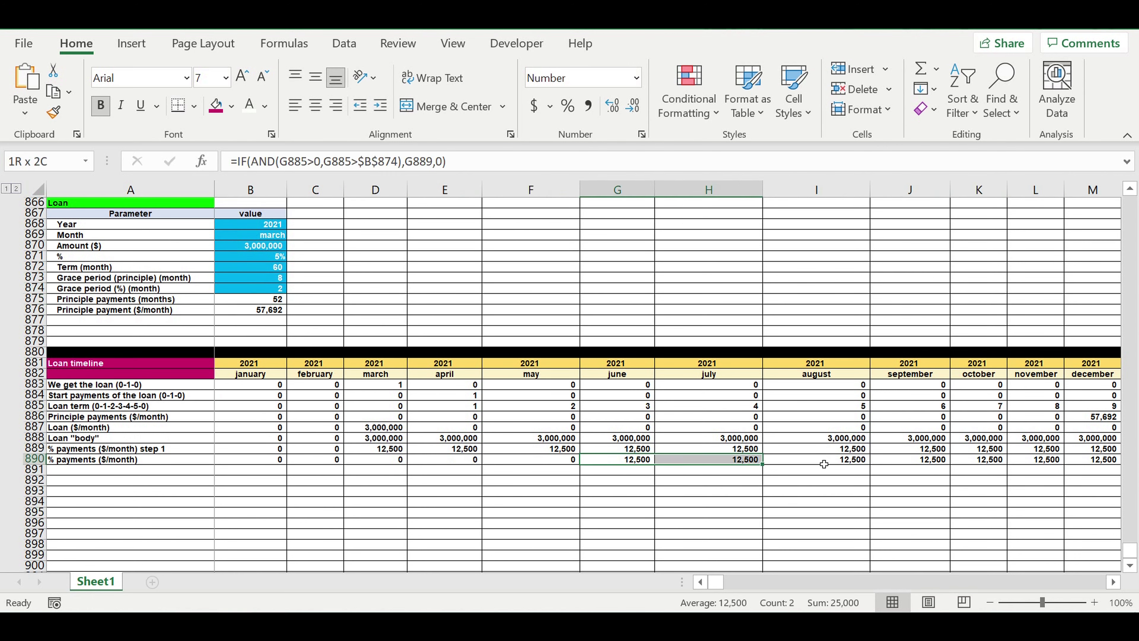
click(409, 507)
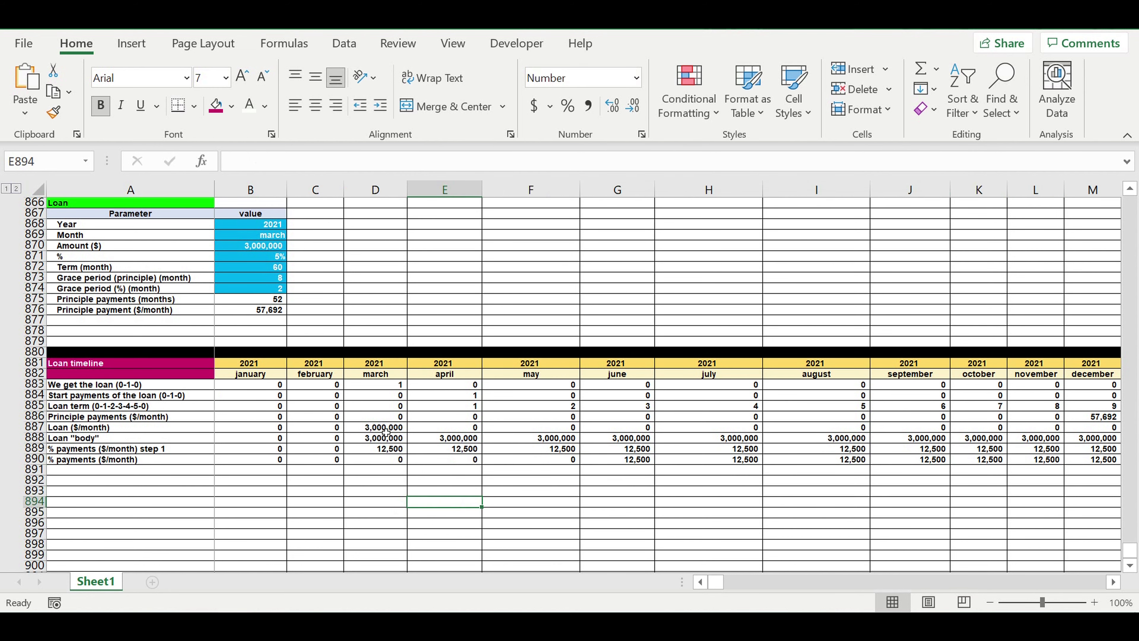
click(385, 427)
click(35, 427)
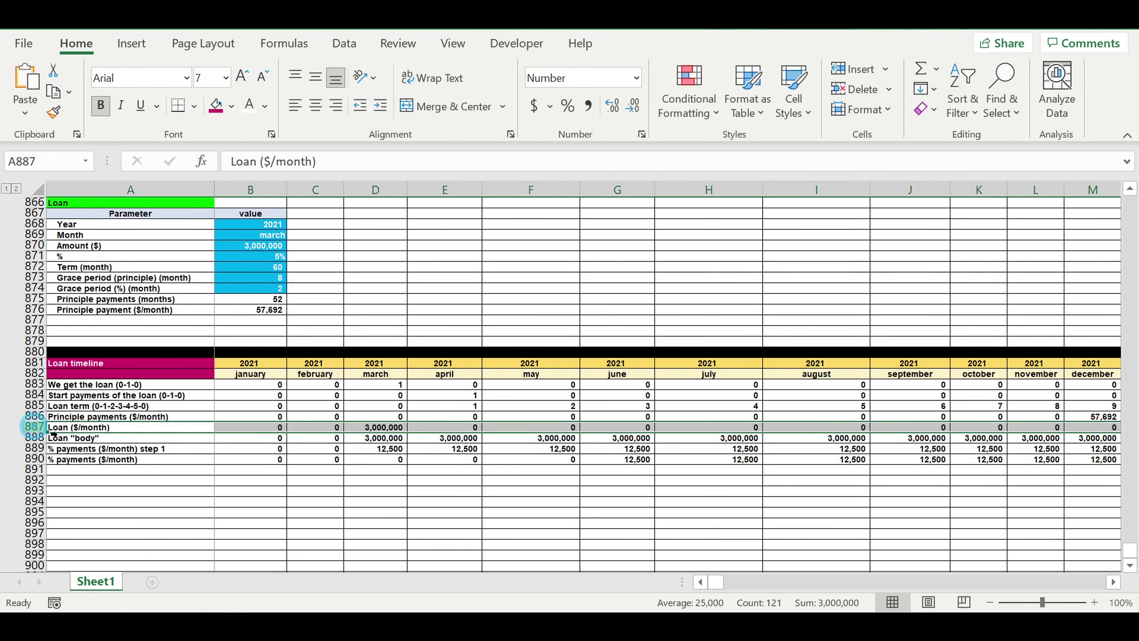
Fill the Loan ($/month) row bright green.
click(231, 106)
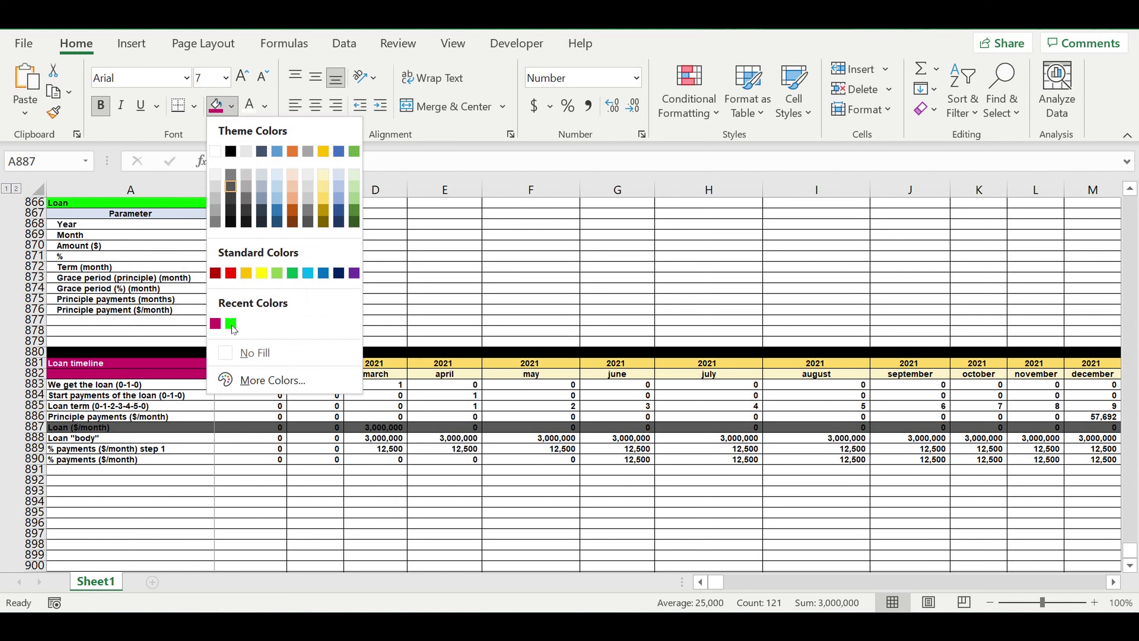
click(230, 323)
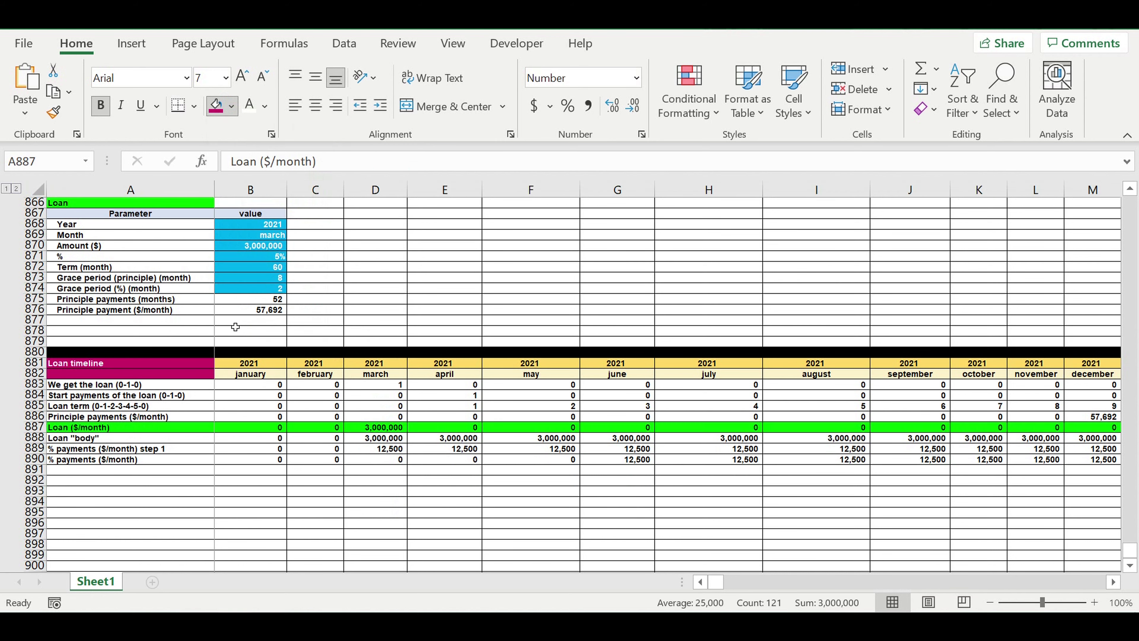
click(561, 398)
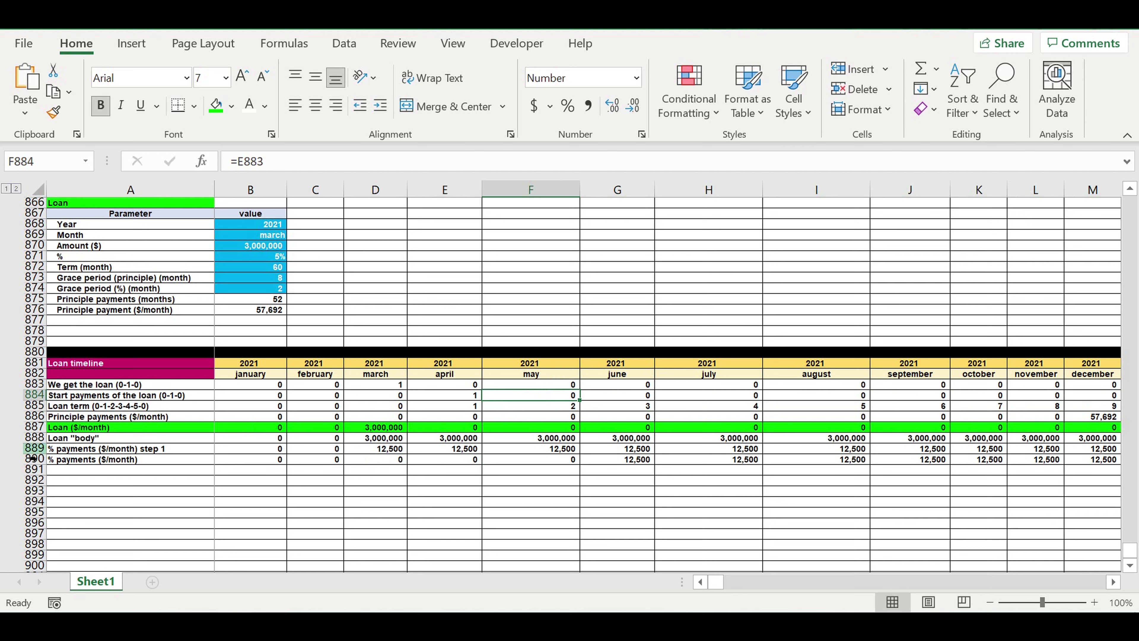
click(33, 439)
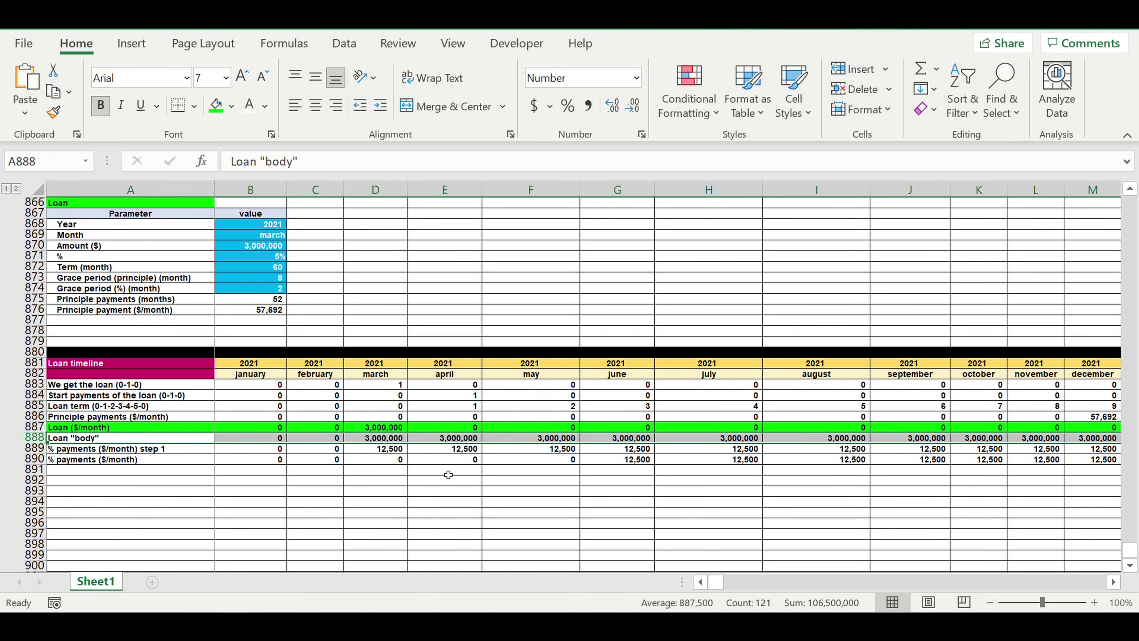
click(121, 471)
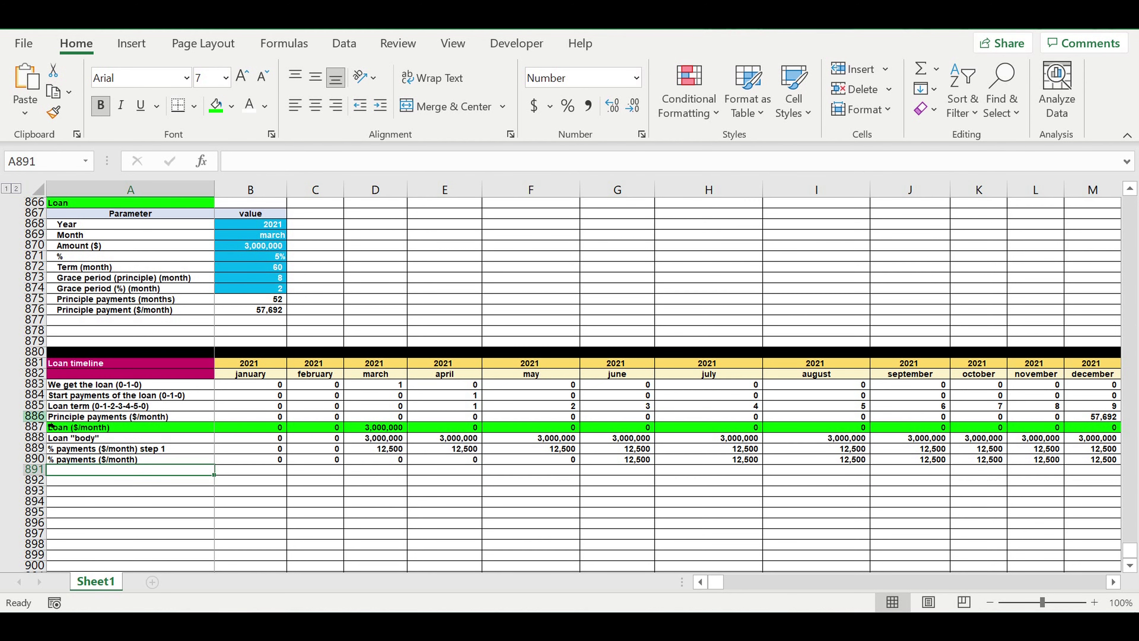
Give the Principle payments row white text on a red fill.
click(41, 417)
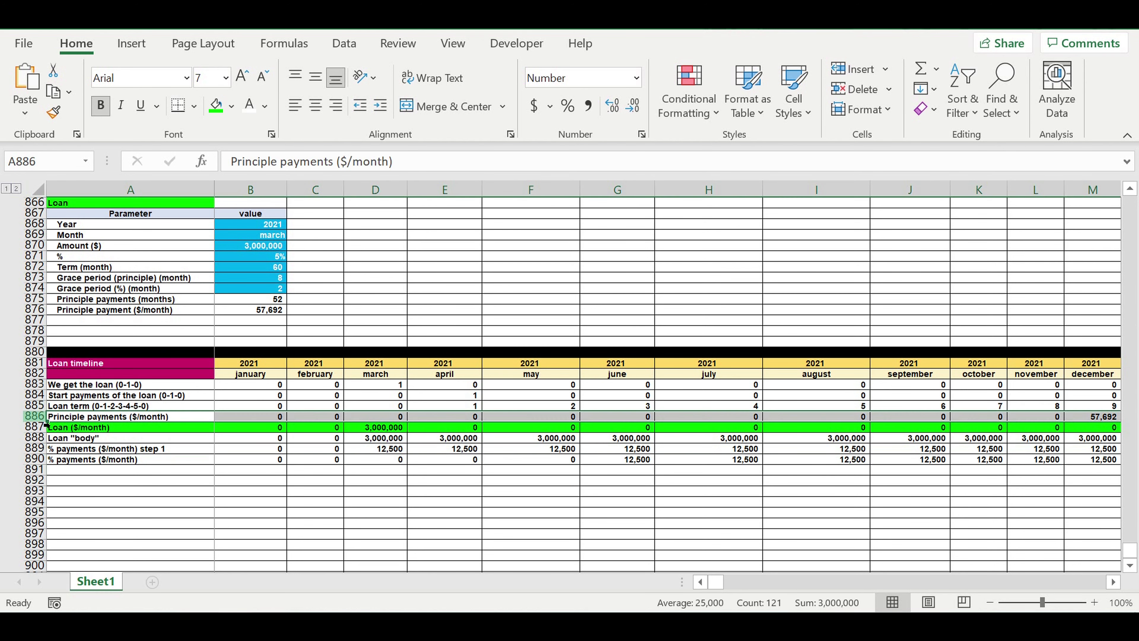
click(250, 108)
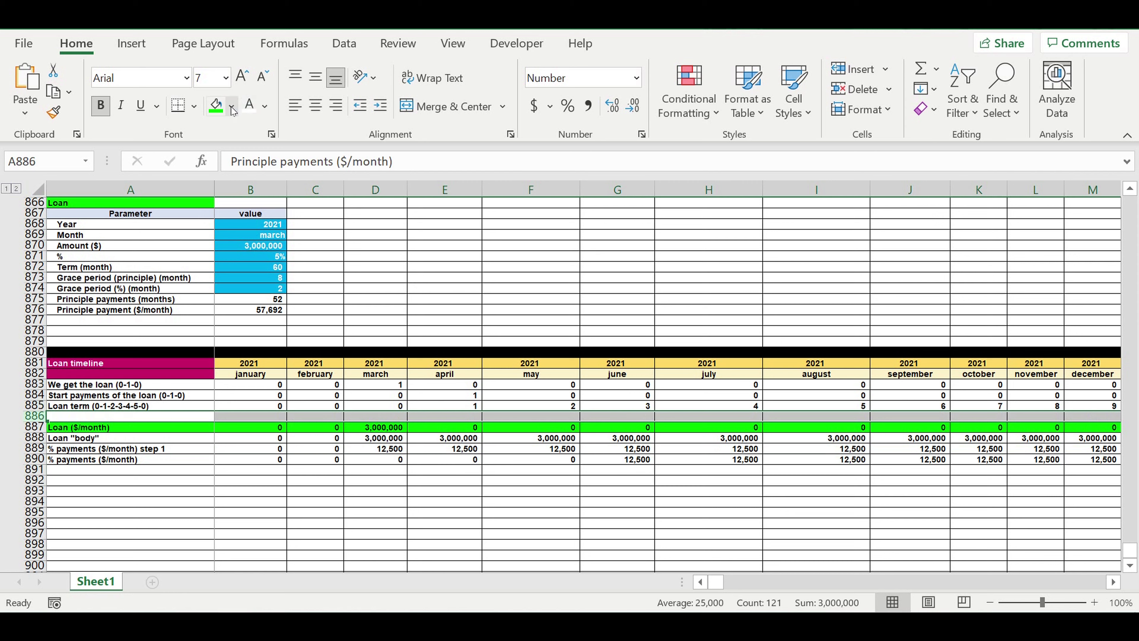
click(231, 106)
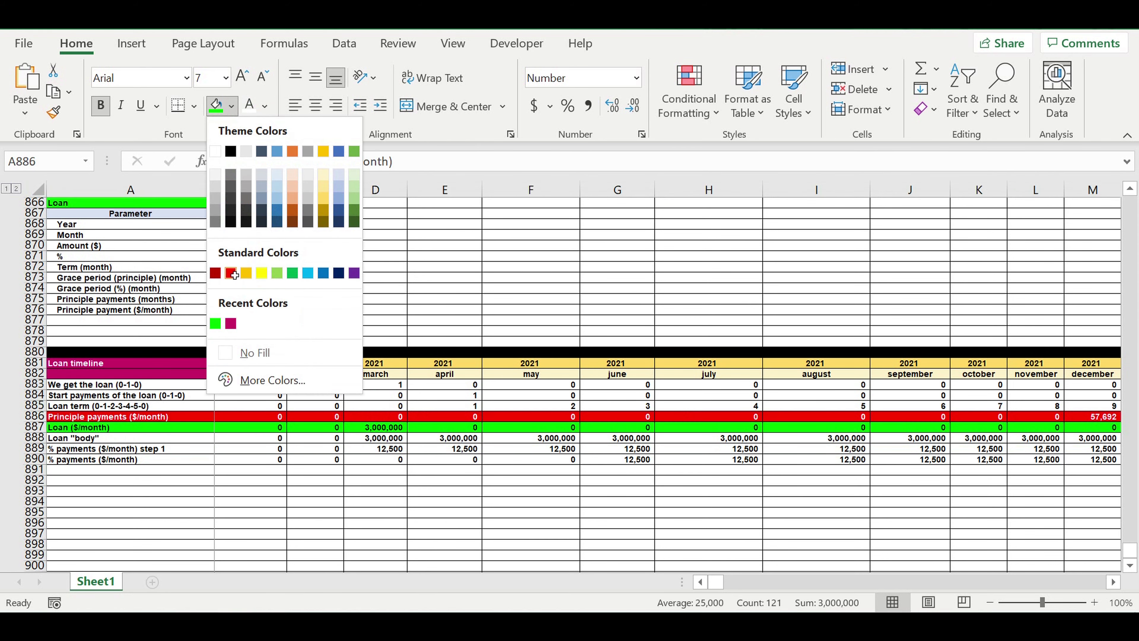
click(216, 273)
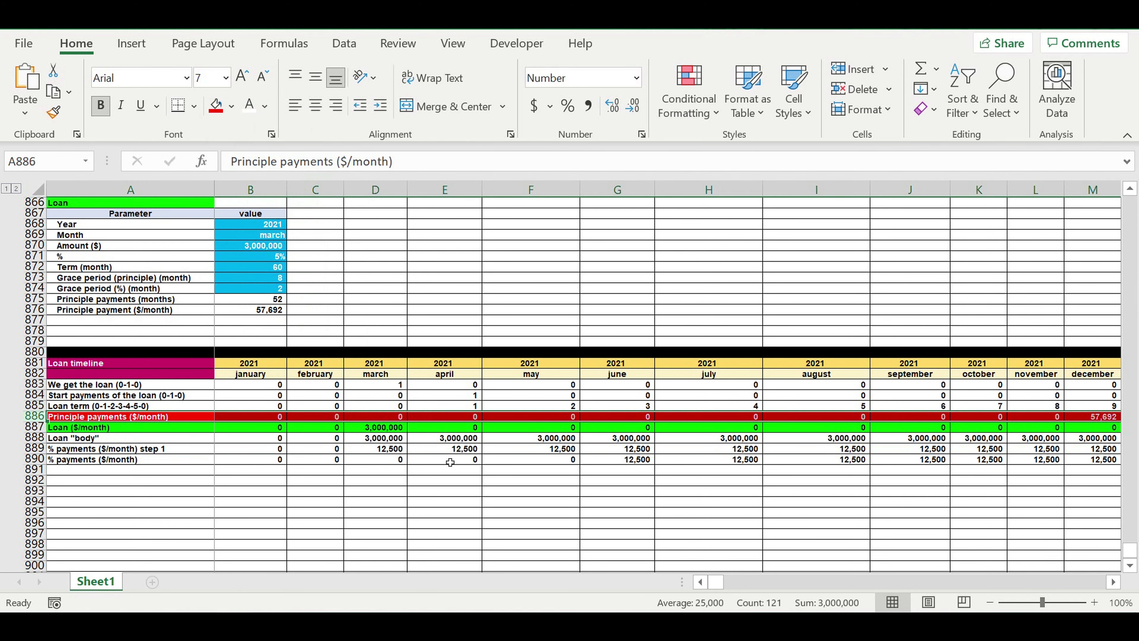
click(415, 492)
Give the % payments ($/month) row a red fill with white text.
click(39, 462)
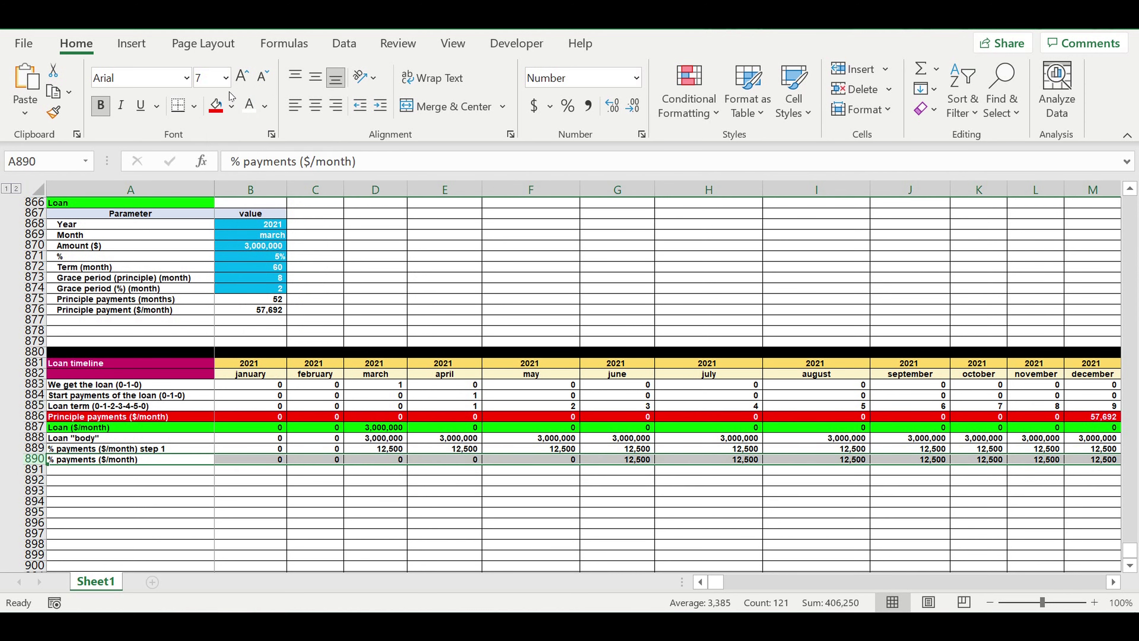
click(215, 105)
click(249, 108)
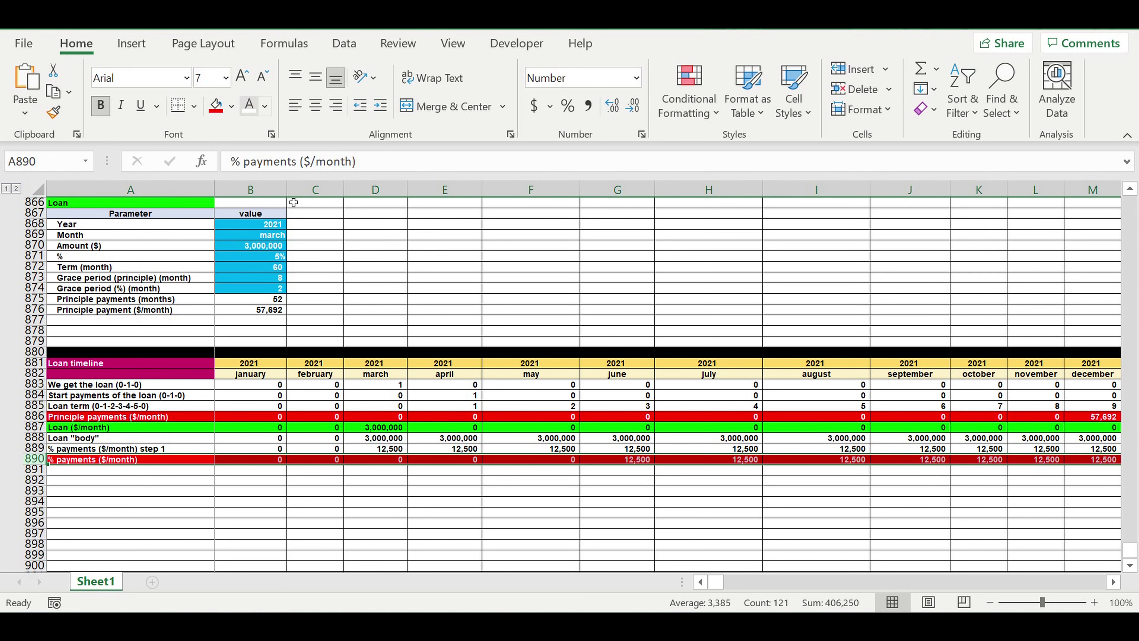
click(444, 386)
mouse_move(714, 582)
mouse_down()
mouse_move(735, 583)
mouse_move(670, 581)
mouse_up()
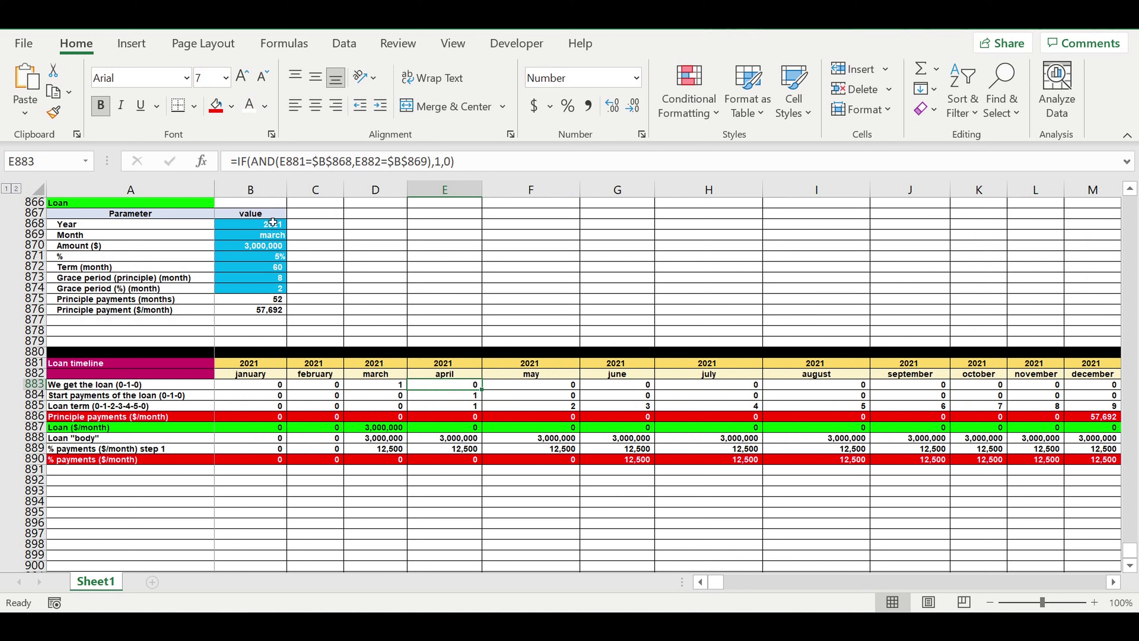
Set the loan start month in B869 to february.
click(269, 236)
click(293, 235)
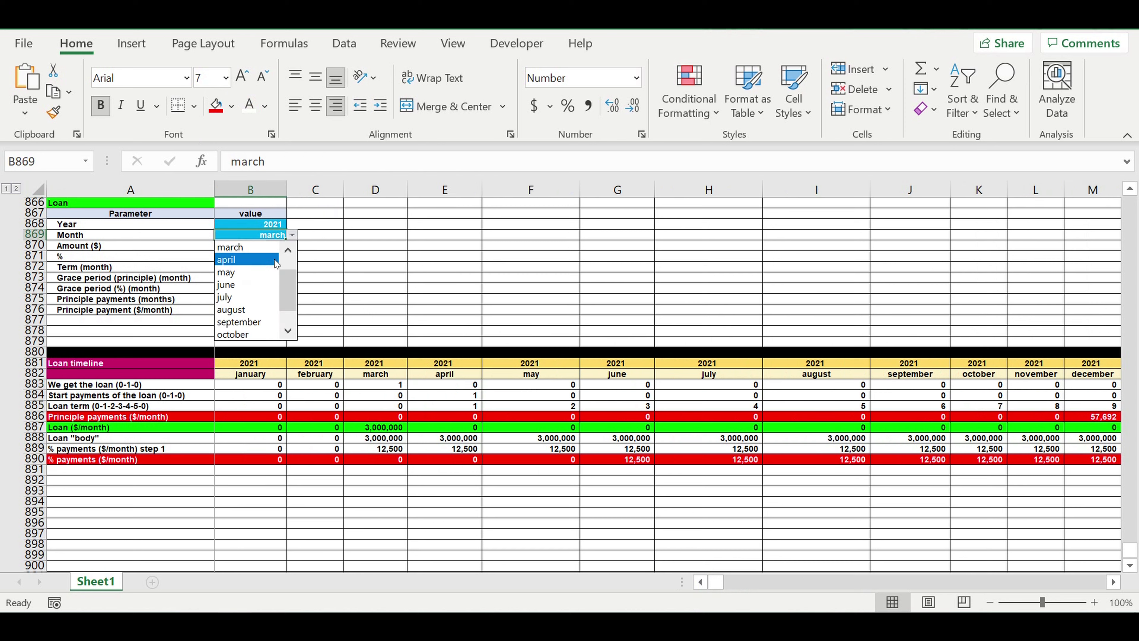
scroll(290, 291, up, 1)
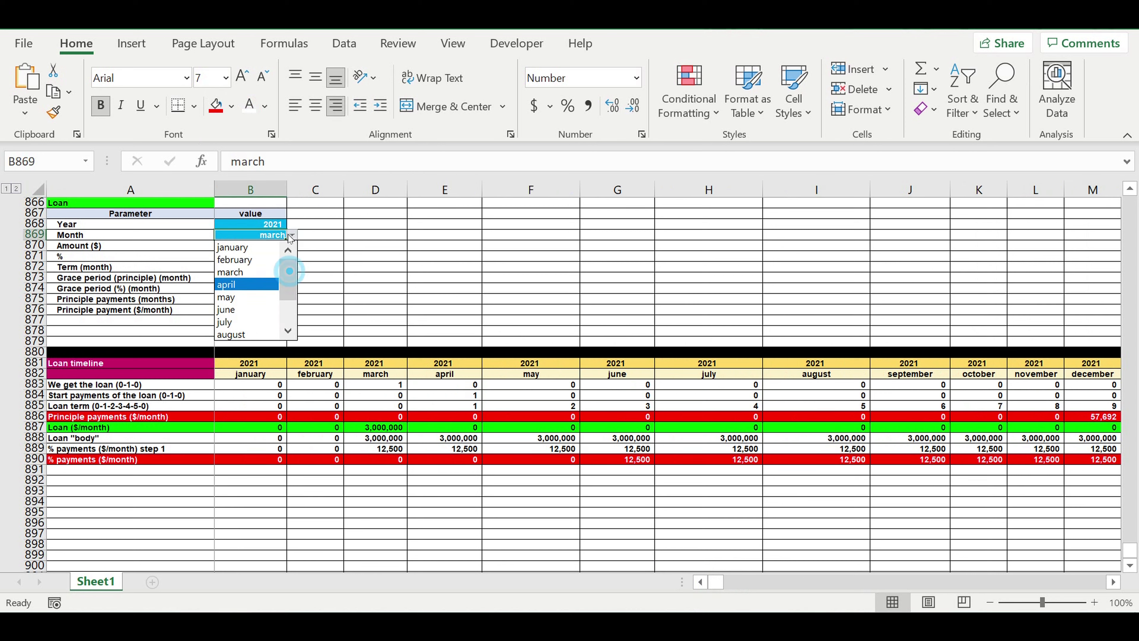
click(246, 263)
click(513, 545)
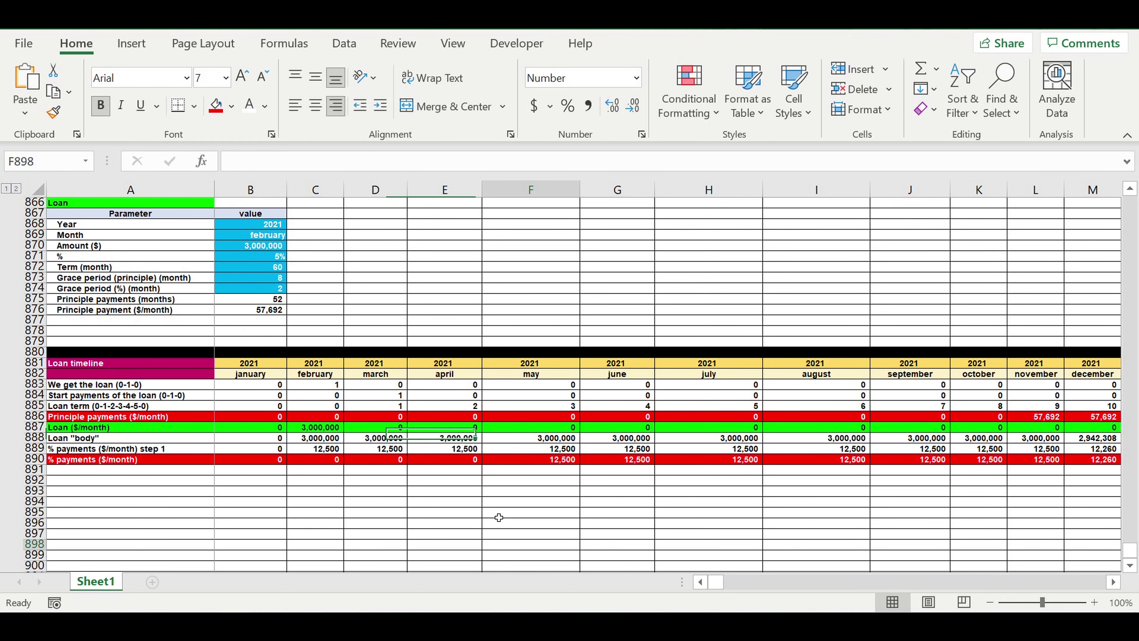
Set the principal grace period to 2 and check the F886 principal payment formula.
click(261, 281)
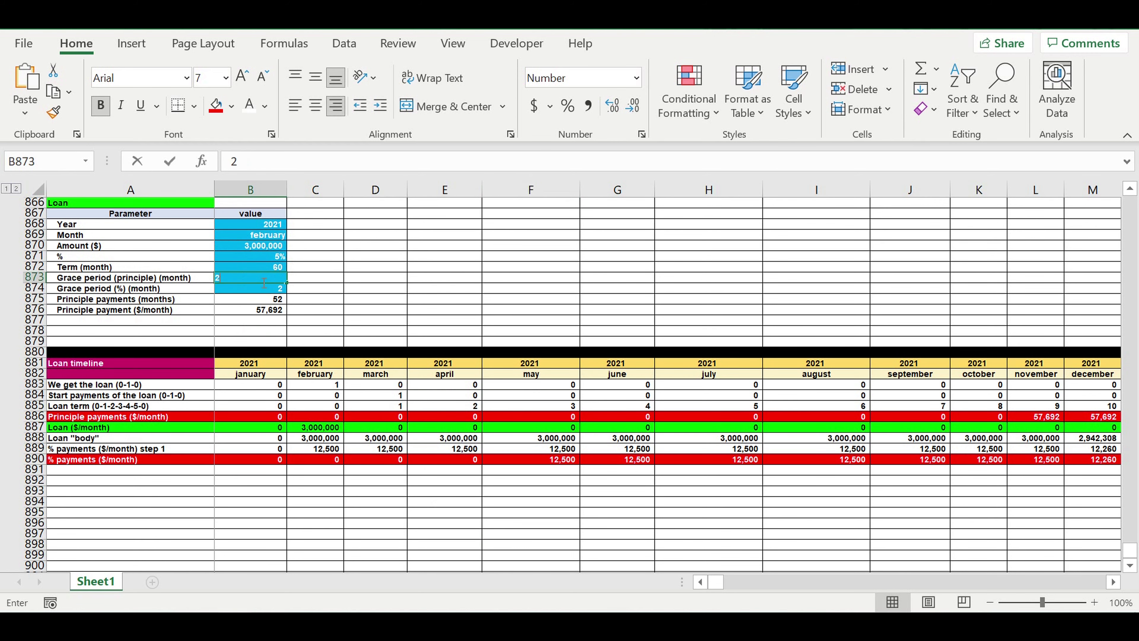
text(2)
key(Return)
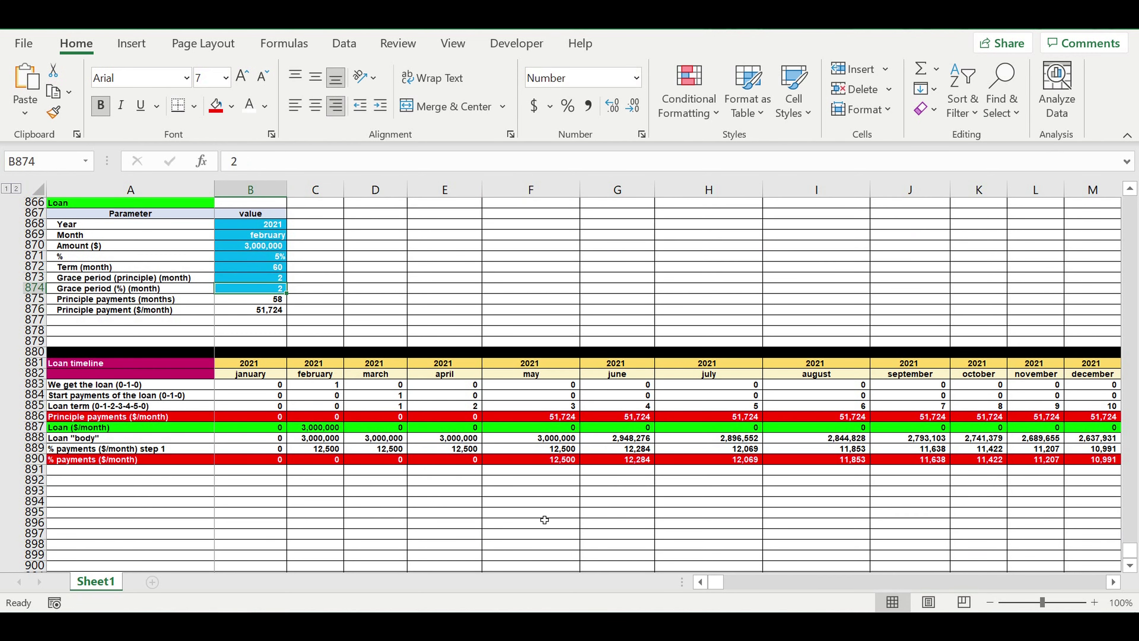
click(531, 515)
click(569, 417)
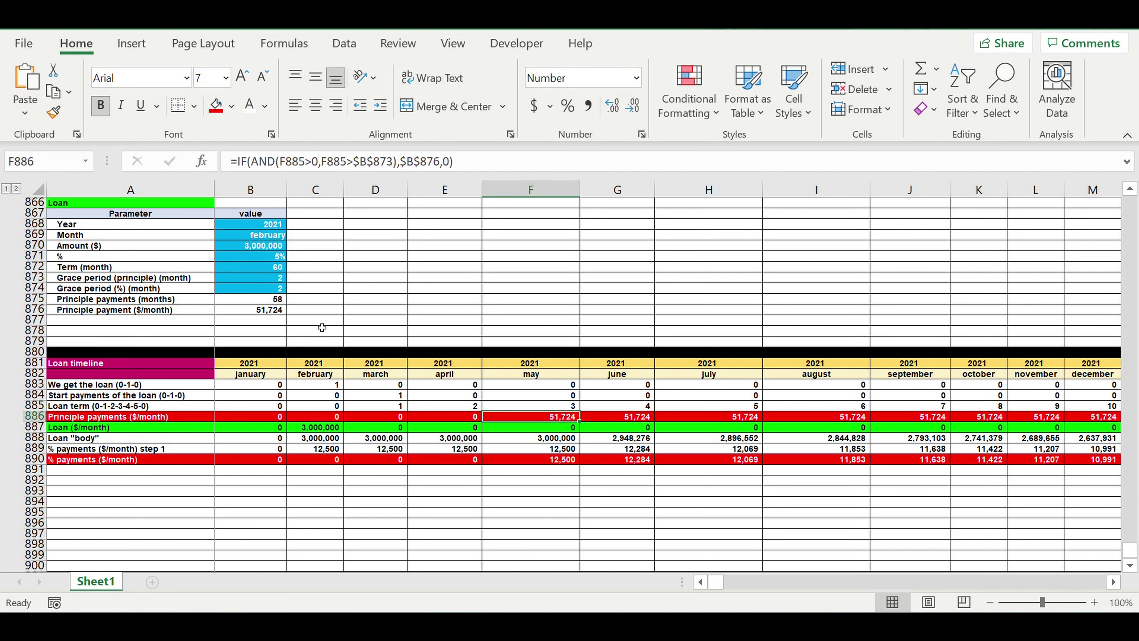
Set the interest grace period to 7 and check the K890 and K886 formulas.
click(249, 291)
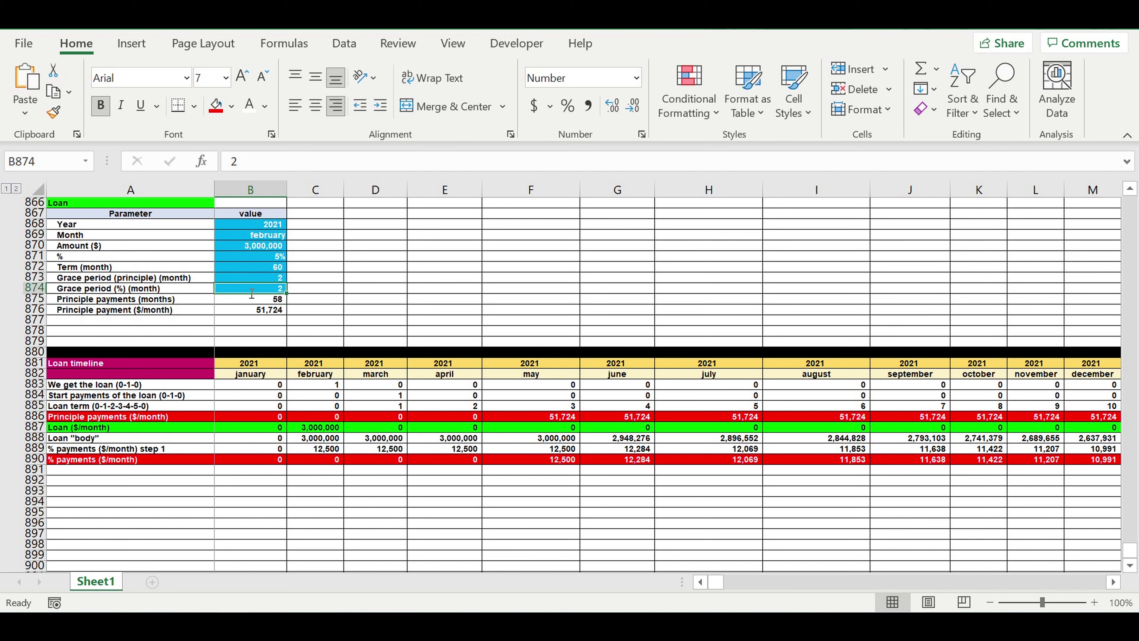
text(7)
key(Return)
click(1037, 502)
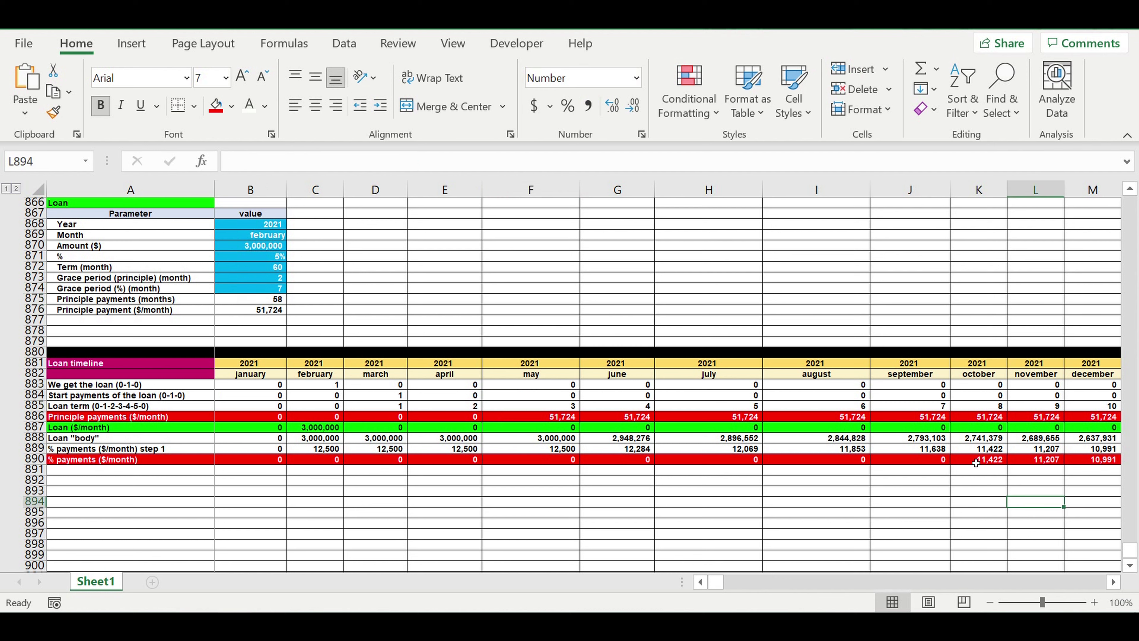
click(974, 458)
click(978, 417)
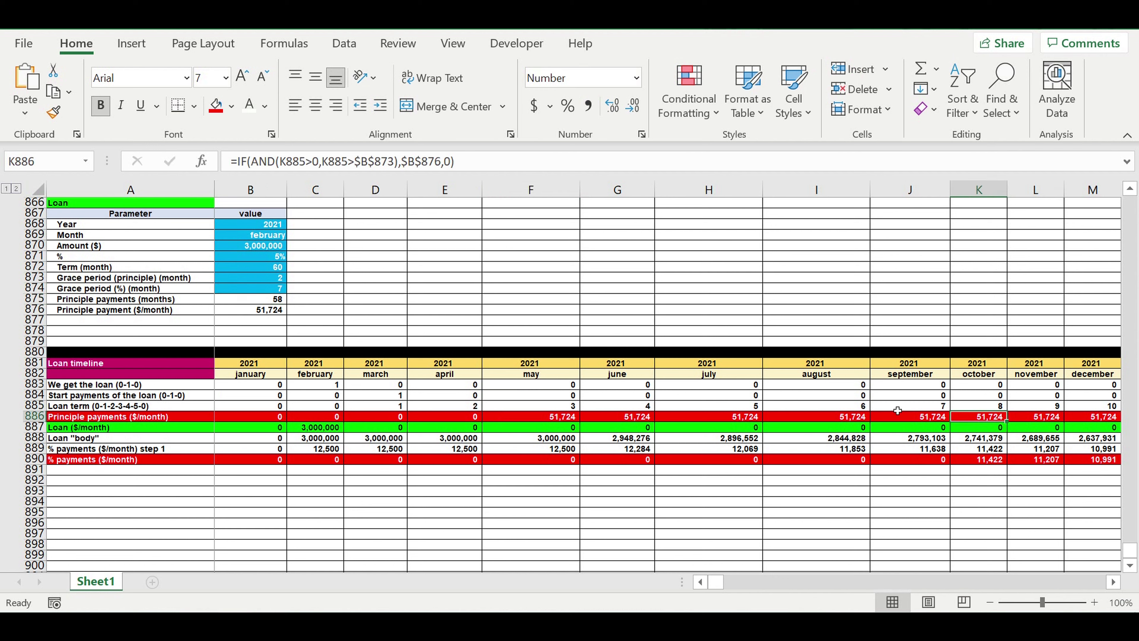
click(364, 506)
Reset both grace periods to 0 and check the D890 and C887 formulas.
click(272, 282)
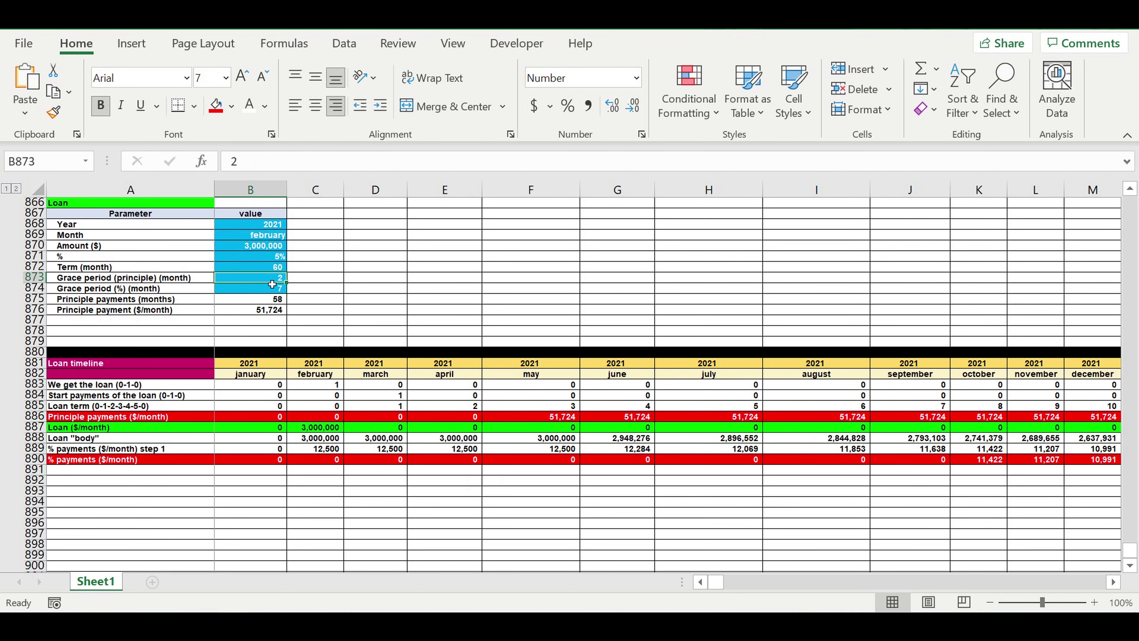
text(0)
key(Return)
text(0)
key(Return)
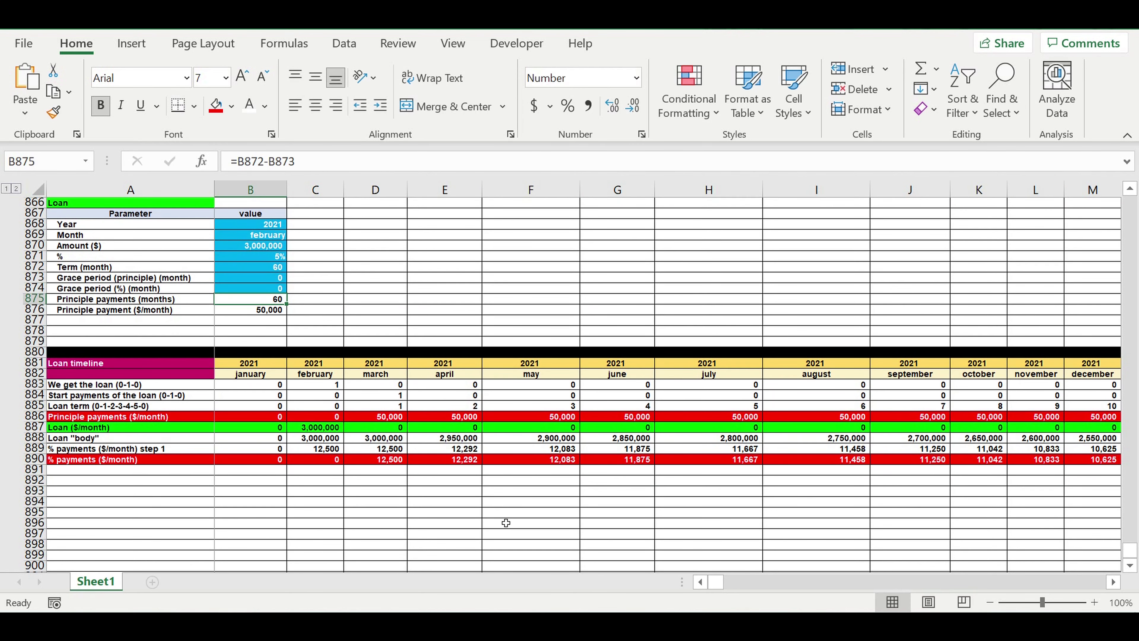
click(503, 513)
click(377, 459)
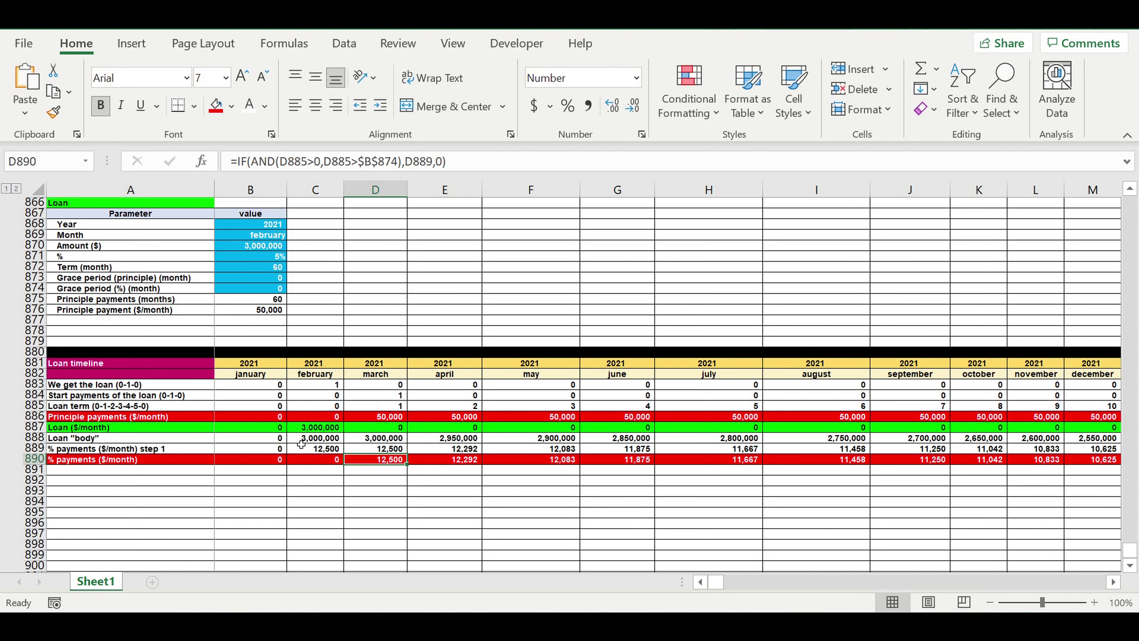
click(297, 431)
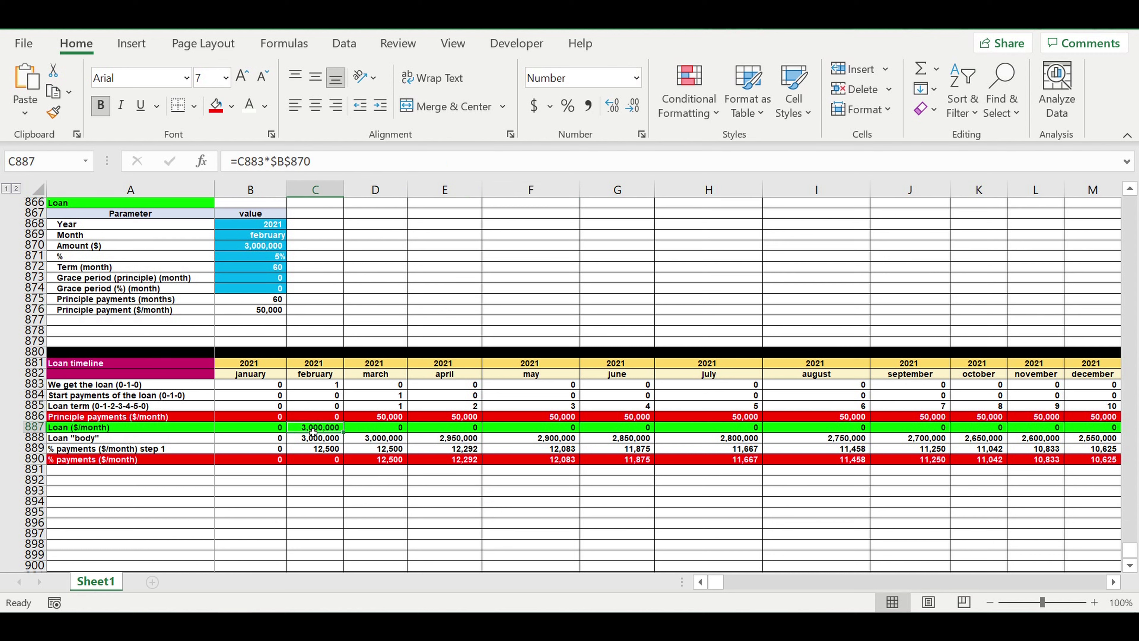
click(475, 494)
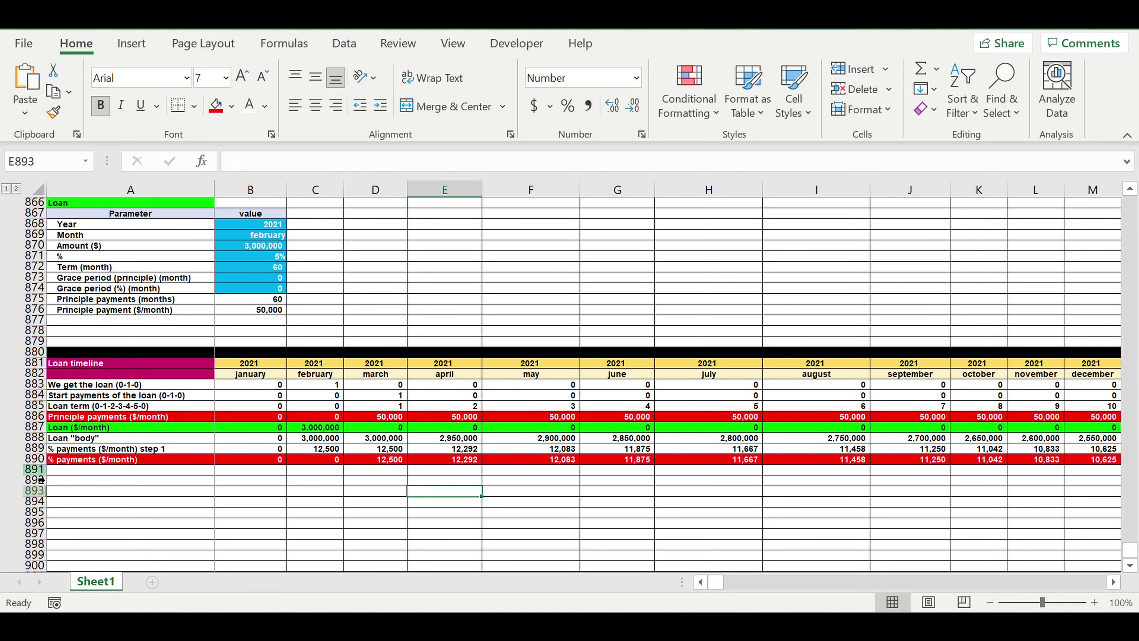
Fill row 891 black as a separator beneath the timeline.
click(39, 469)
click(232, 106)
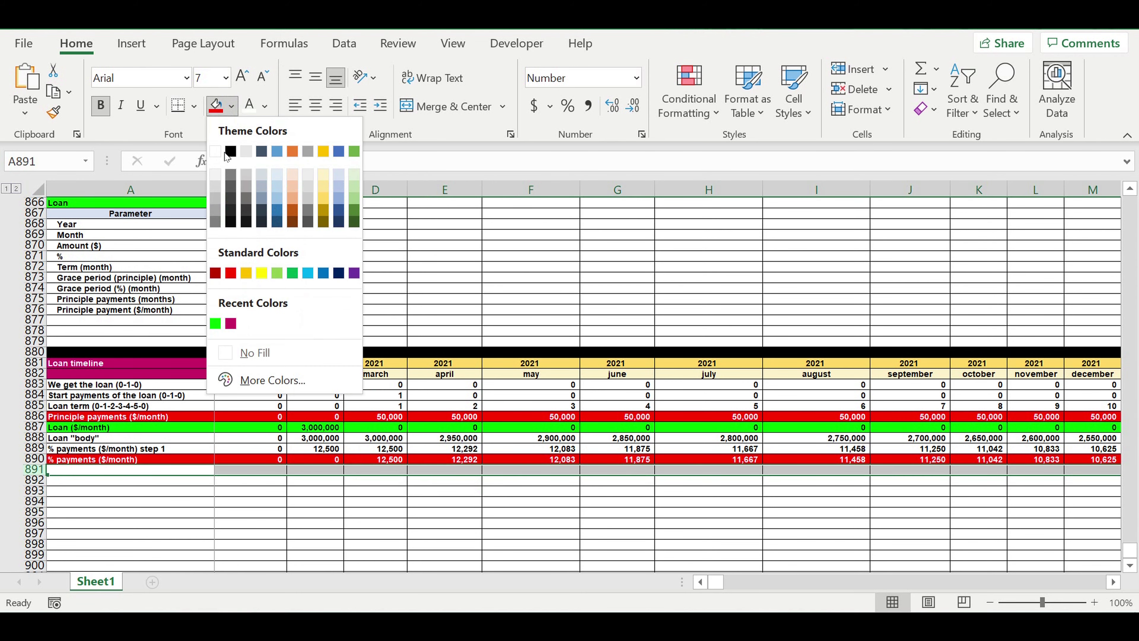
click(231, 151)
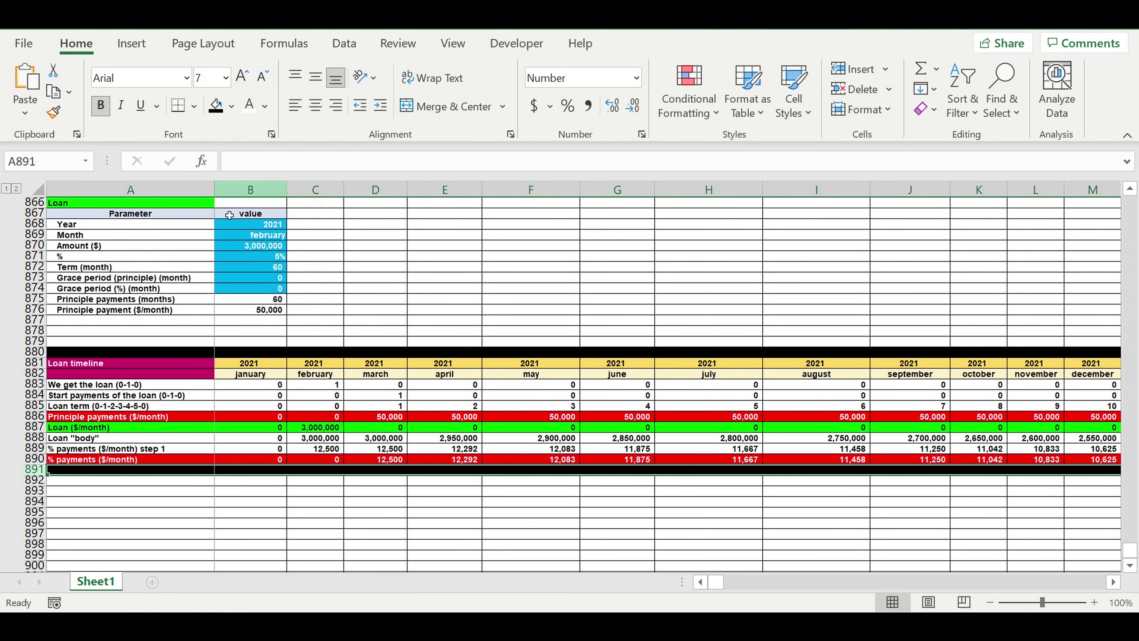
Increase the indent of the timeline row labels in A883:A890.
mouse_move(126, 384)
mouse_down()
mouse_move(124, 437)
mouse_move(197, 463)
mouse_up()
click(380, 110)
click(245, 336)
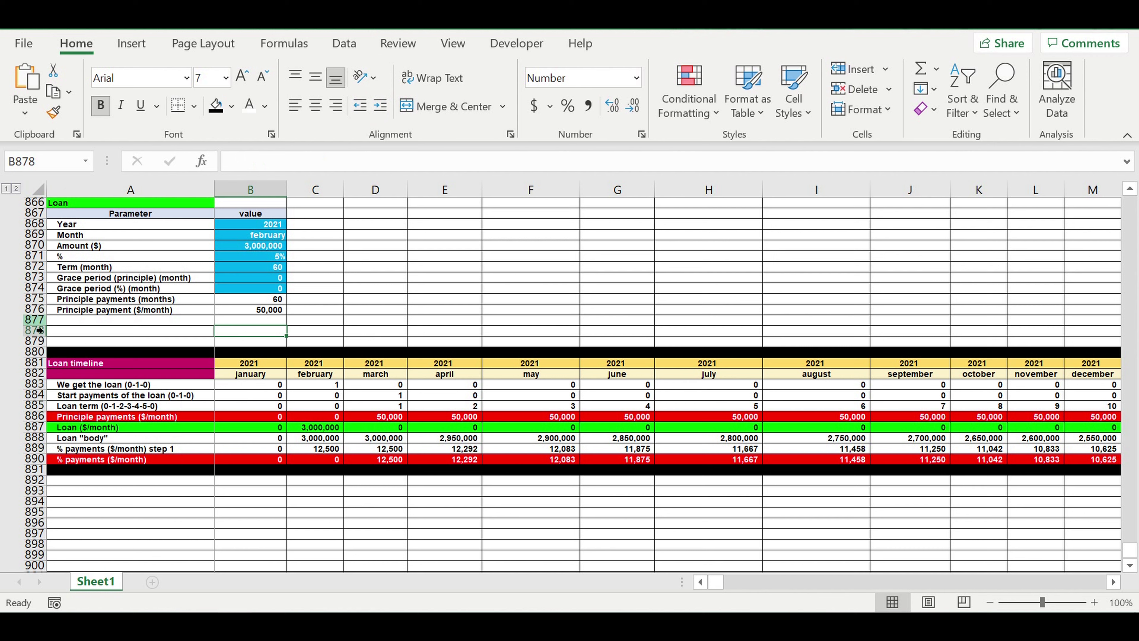
Delete the empty rows 877 to 879 above the timeline.
drag(36, 319, 39, 341)
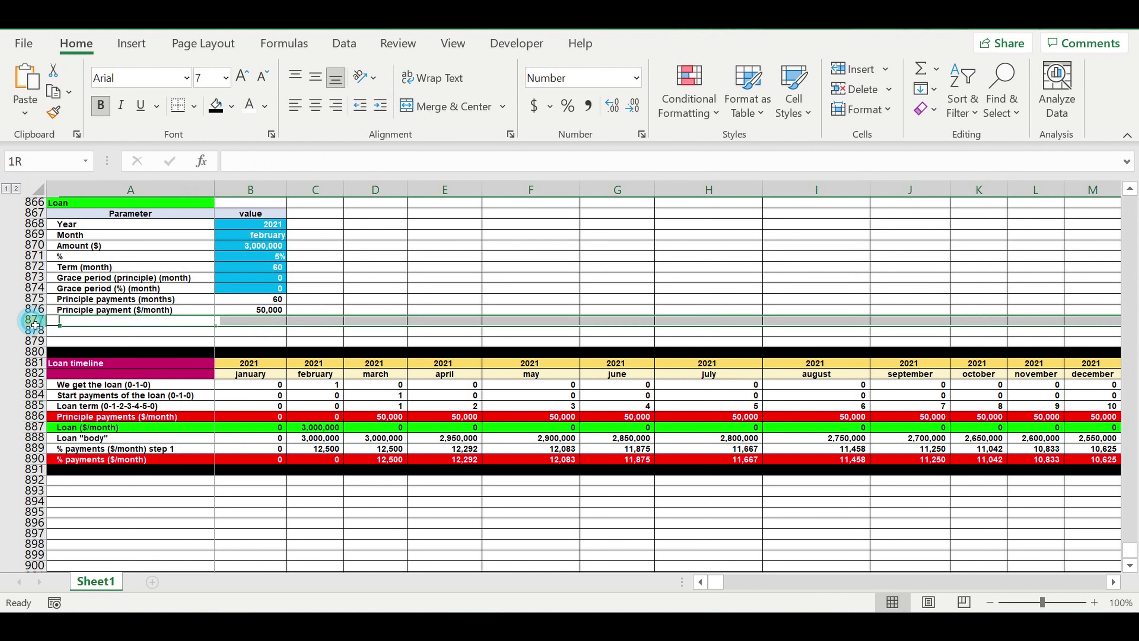
right_click(38, 341)
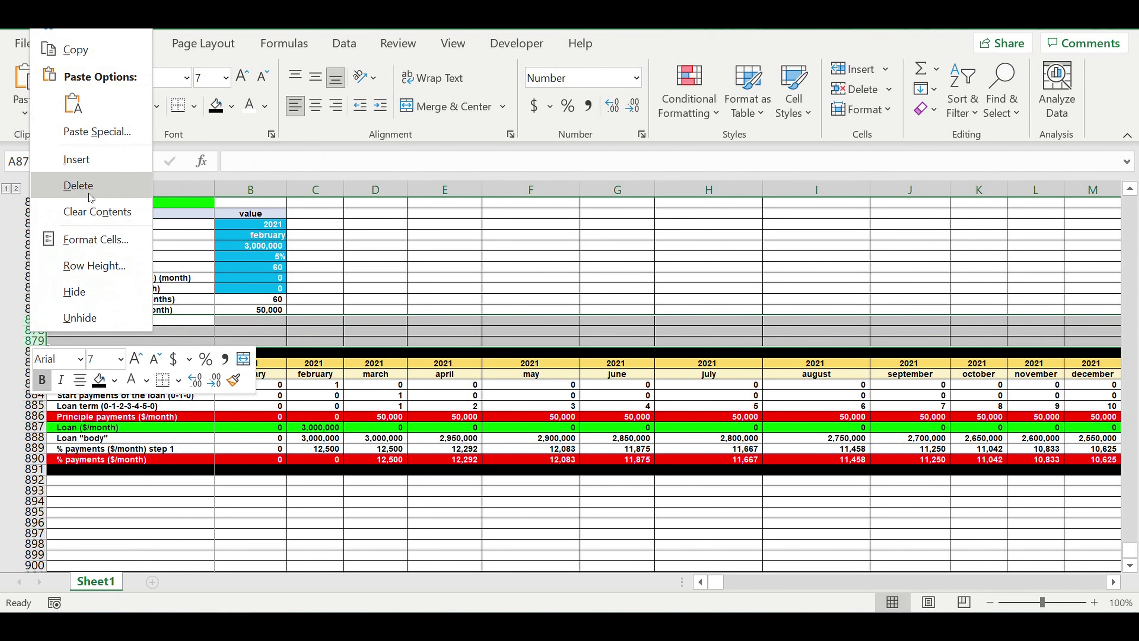
key(Escape)
click(413, 257)
click(301, 514)
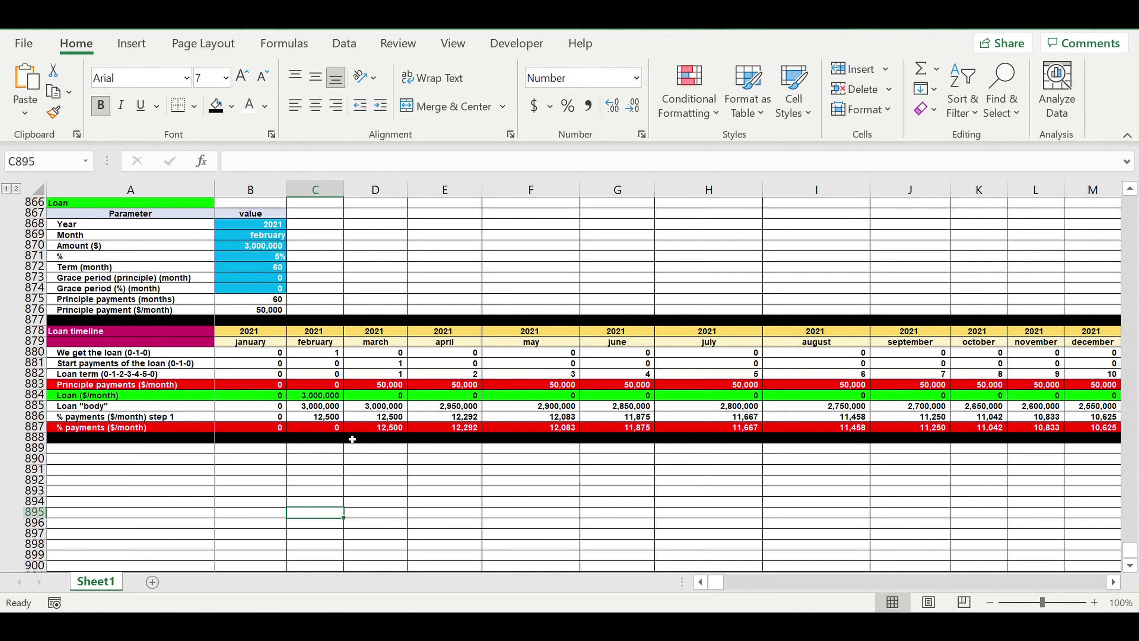
click(332, 460)
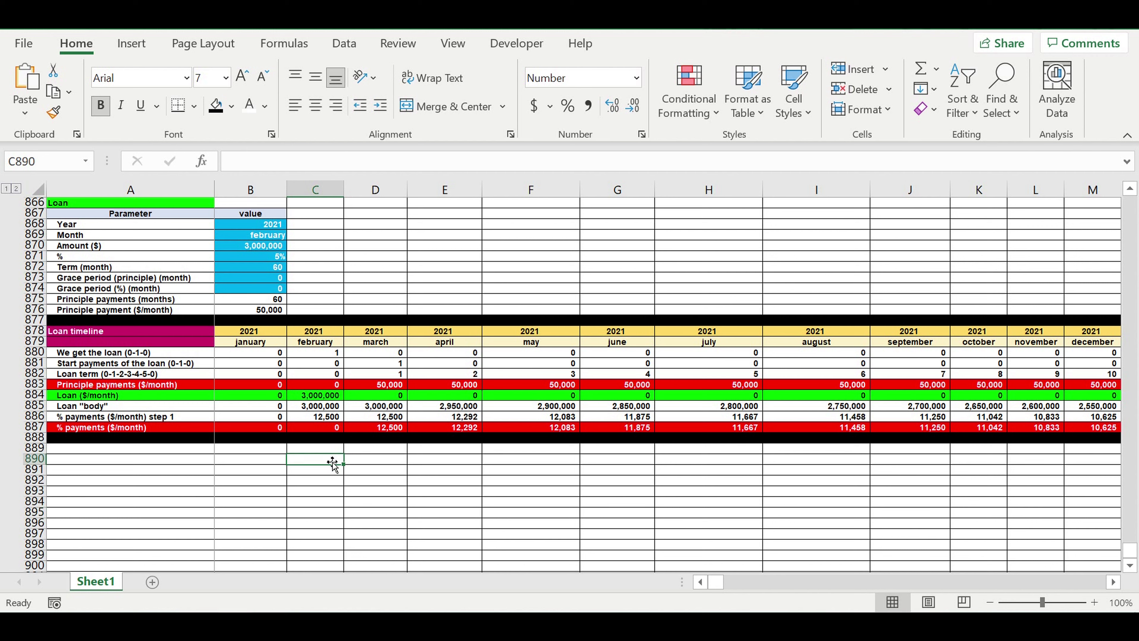